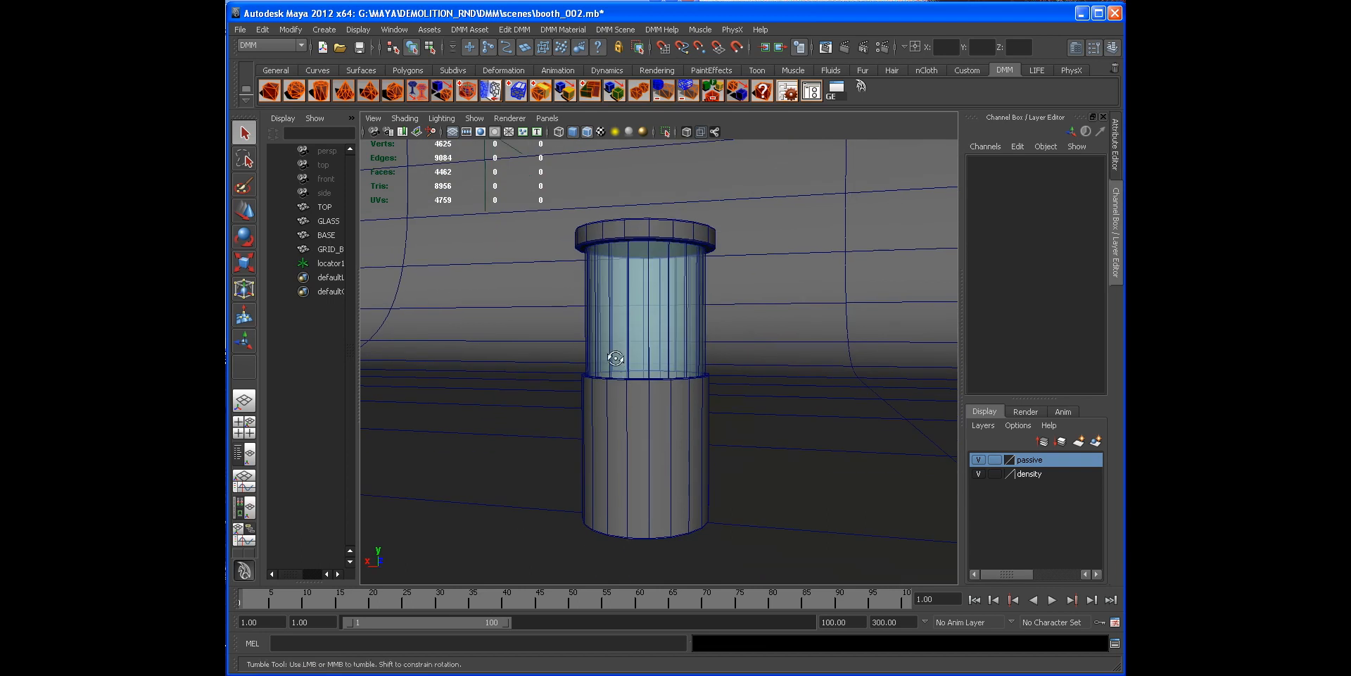
Step: Inspect the booth's base, glass and top pieces and the locator by selecting each while orbiting the view
left_click(670, 412)
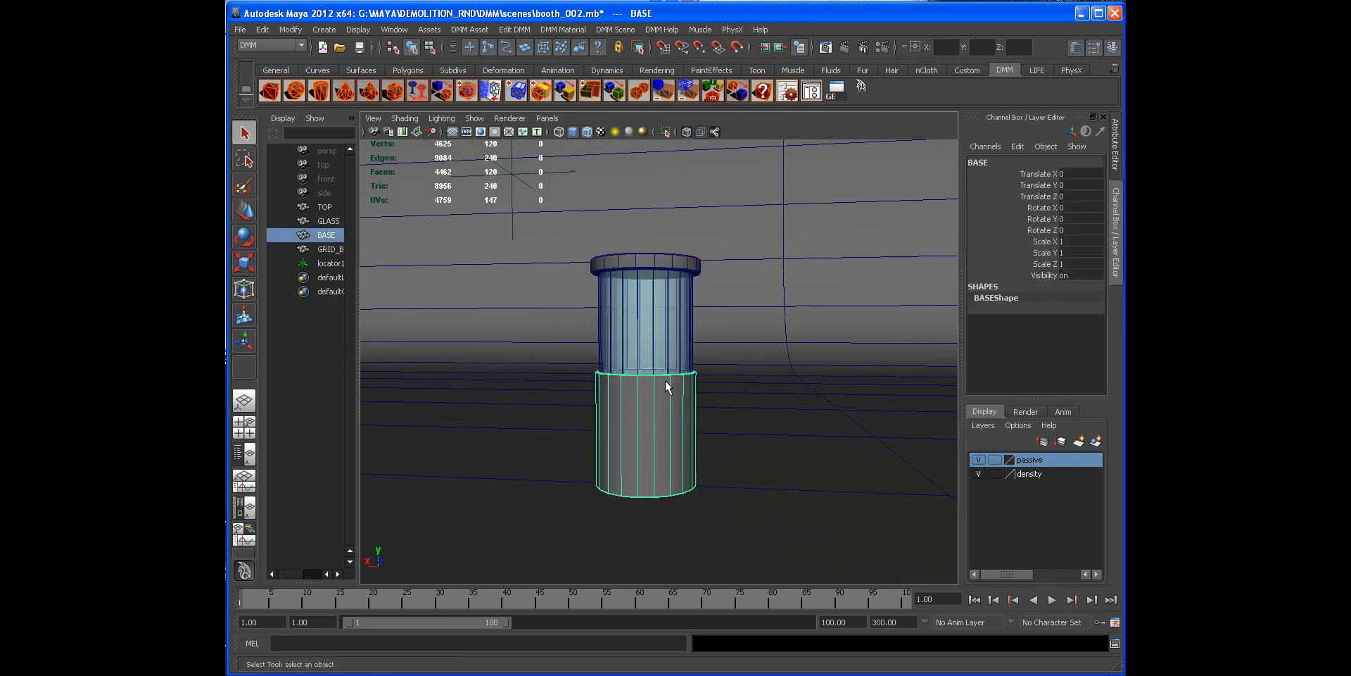
left_click_drag(674, 377, 661, 401, "alt")
left_click_drag(573, 368, 632, 337, "alt")
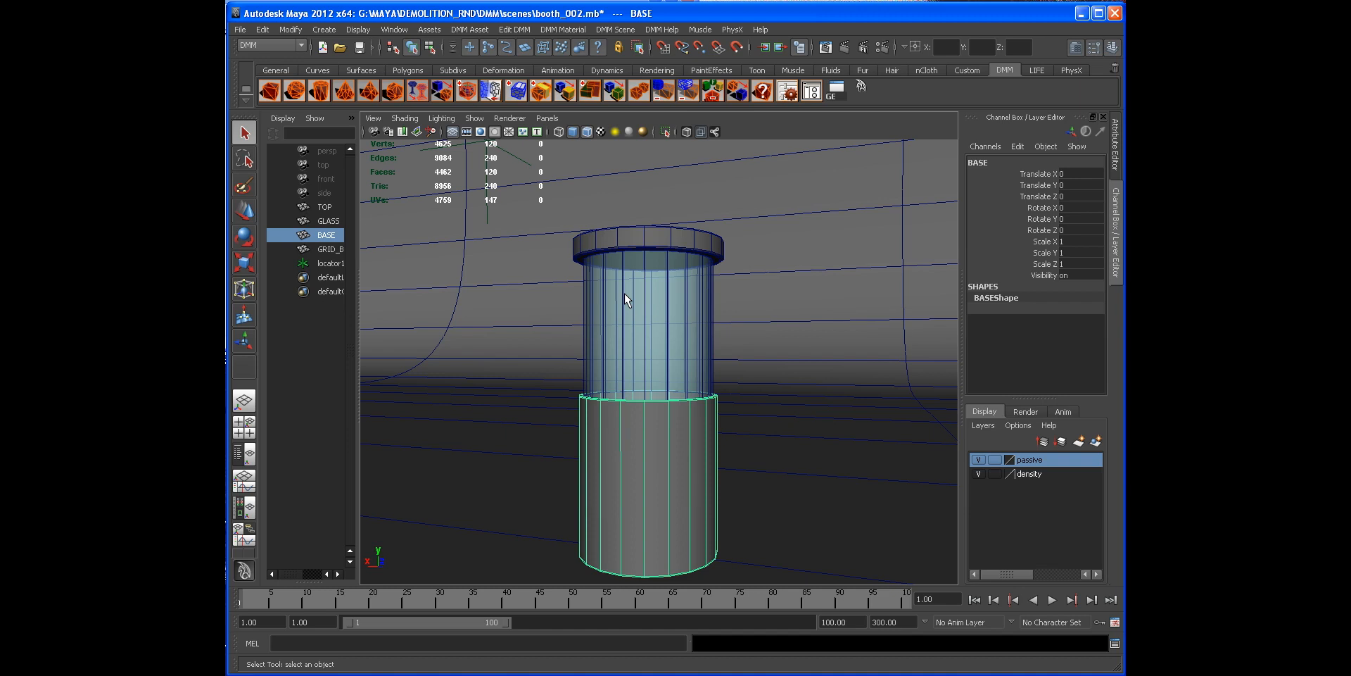
mouse_move(628, 290)
left_mouse_down("alt")
mouse_move(544, 304)
mouse_move(685, 293)
mouse_move(651, 287)
left_mouse_up("alt")
left_click_drag(670, 340, 696, 313, "alt")
left_click(678, 295)
right_click_drag(694, 311, 693, 313, "alt")
left_click_drag(667, 282, 659, 451, "alt")
left_click(669, 450)
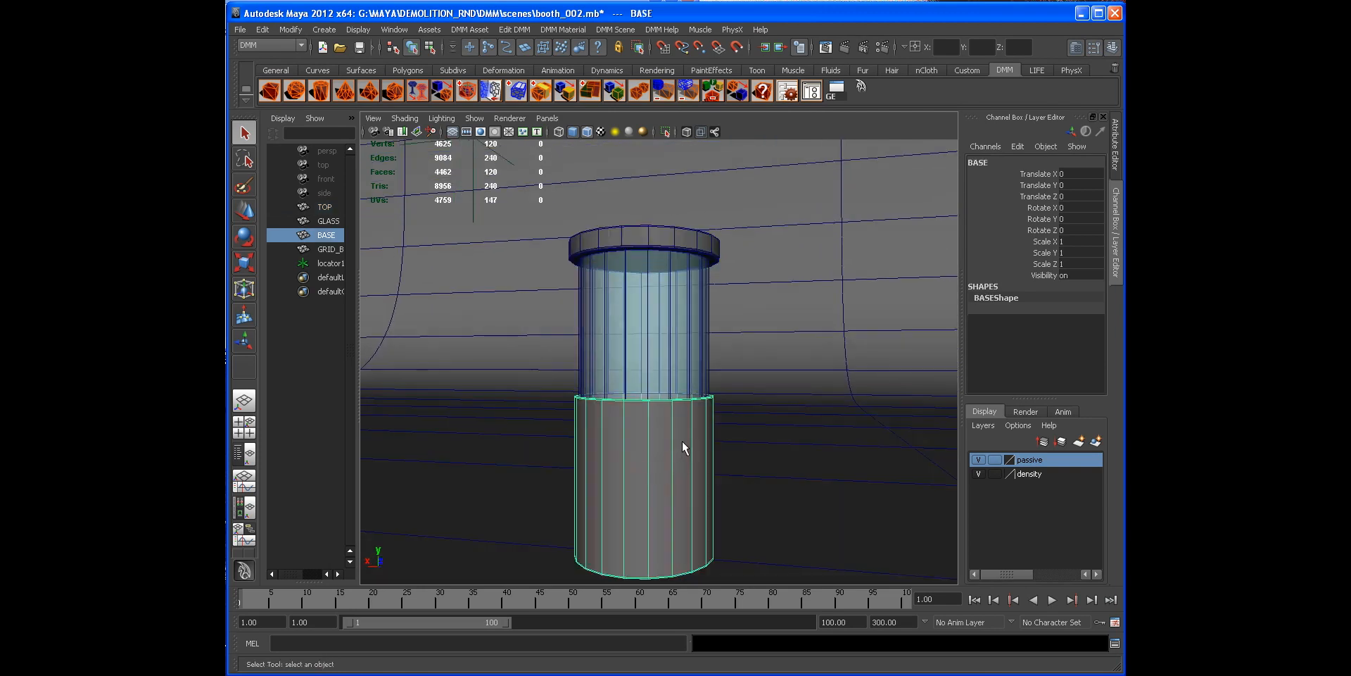
left_click(660, 352)
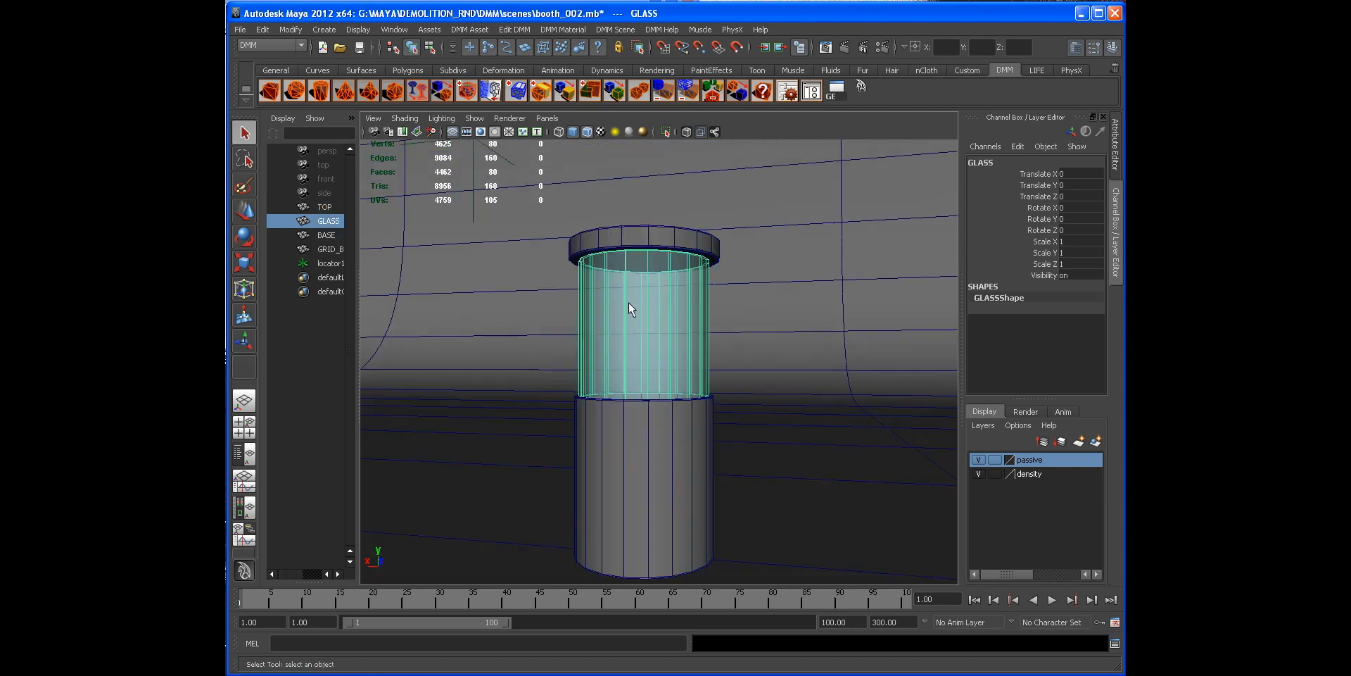
left_click_drag(722, 280, 700, 258, "alt")
left_click(692, 241)
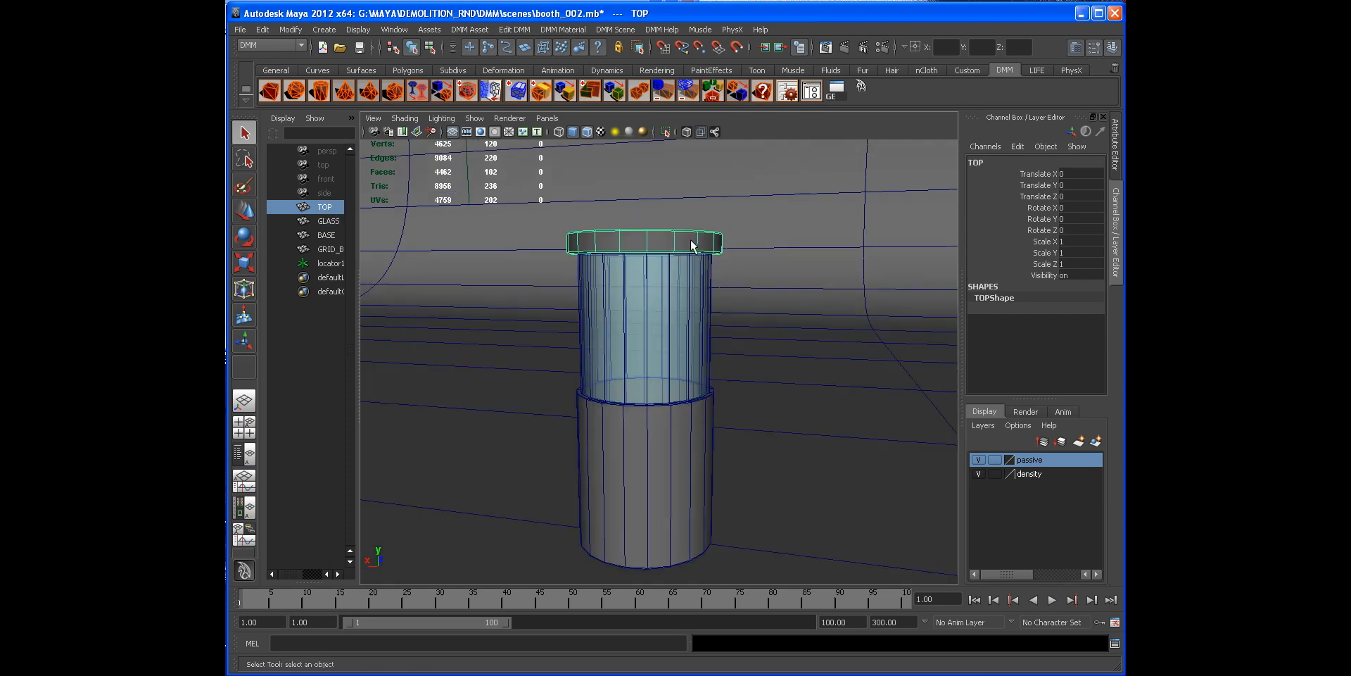
right_click_drag(715, 250, 579, 251, "alt")
left_click(540, 230)
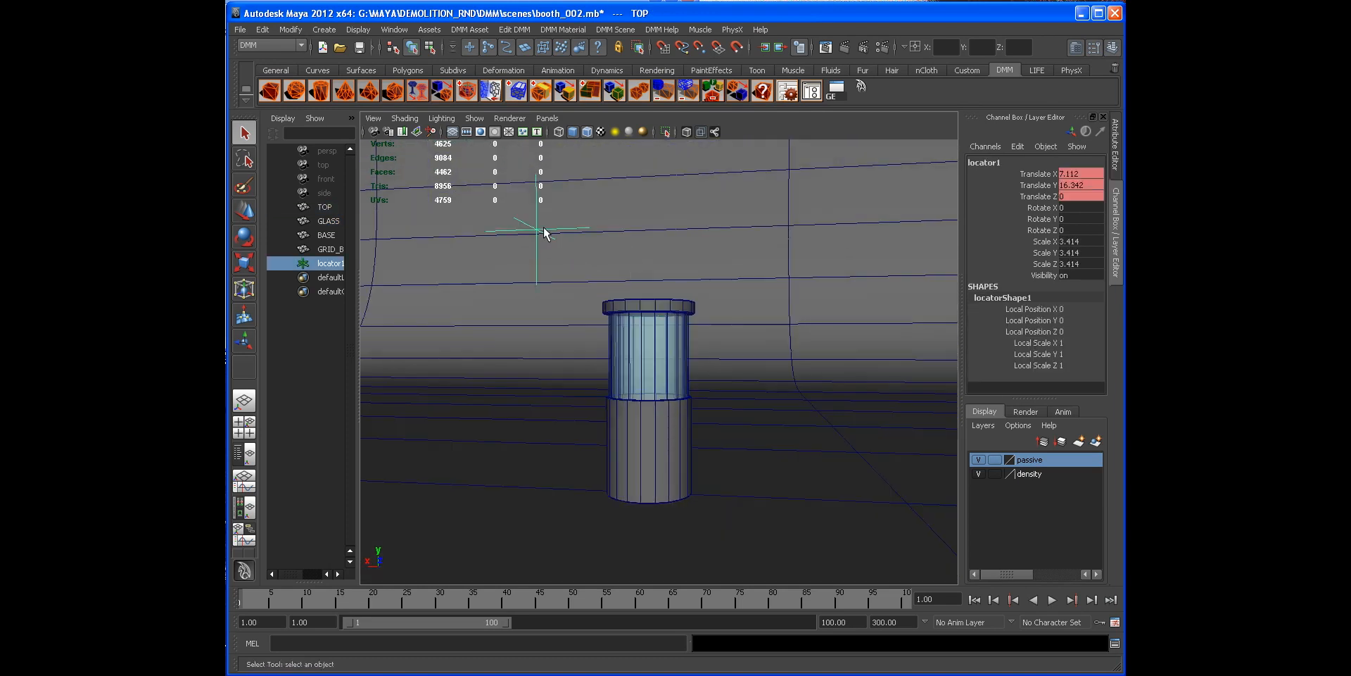
Step: Play the animation and scrub the timeline back to the start
left_click_drag(526, 257, 539, 260, "alt")
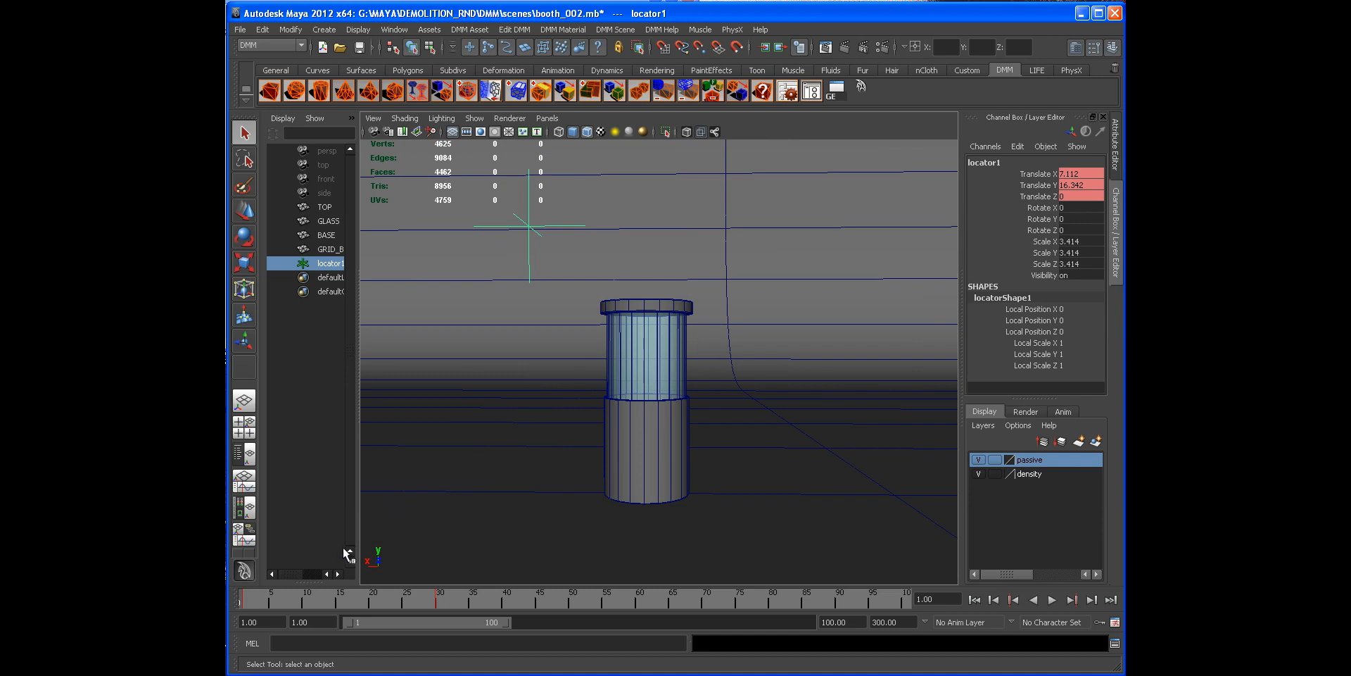
key("alt+v")
left_click_drag(342, 604, 244, 602)
left_click_drag(584, 314, 573, 306, "alt")
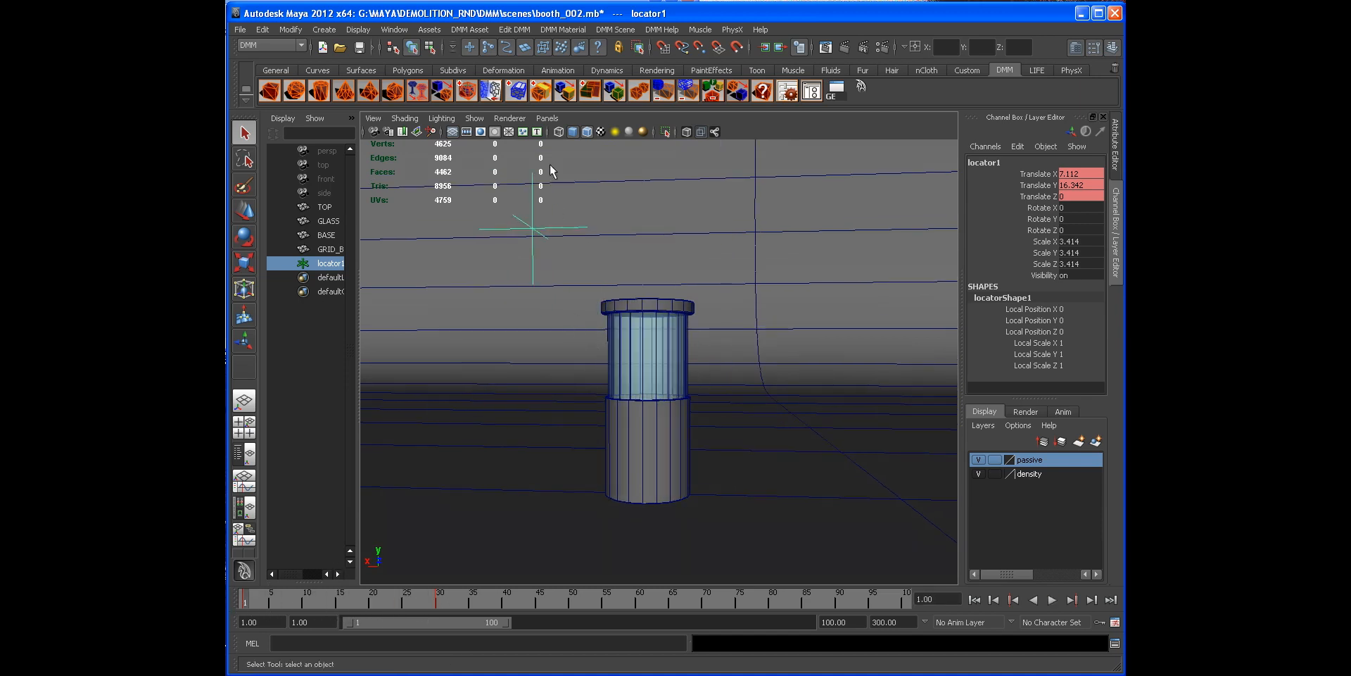
right_click_drag(502, 218, 577, 245, "alt")
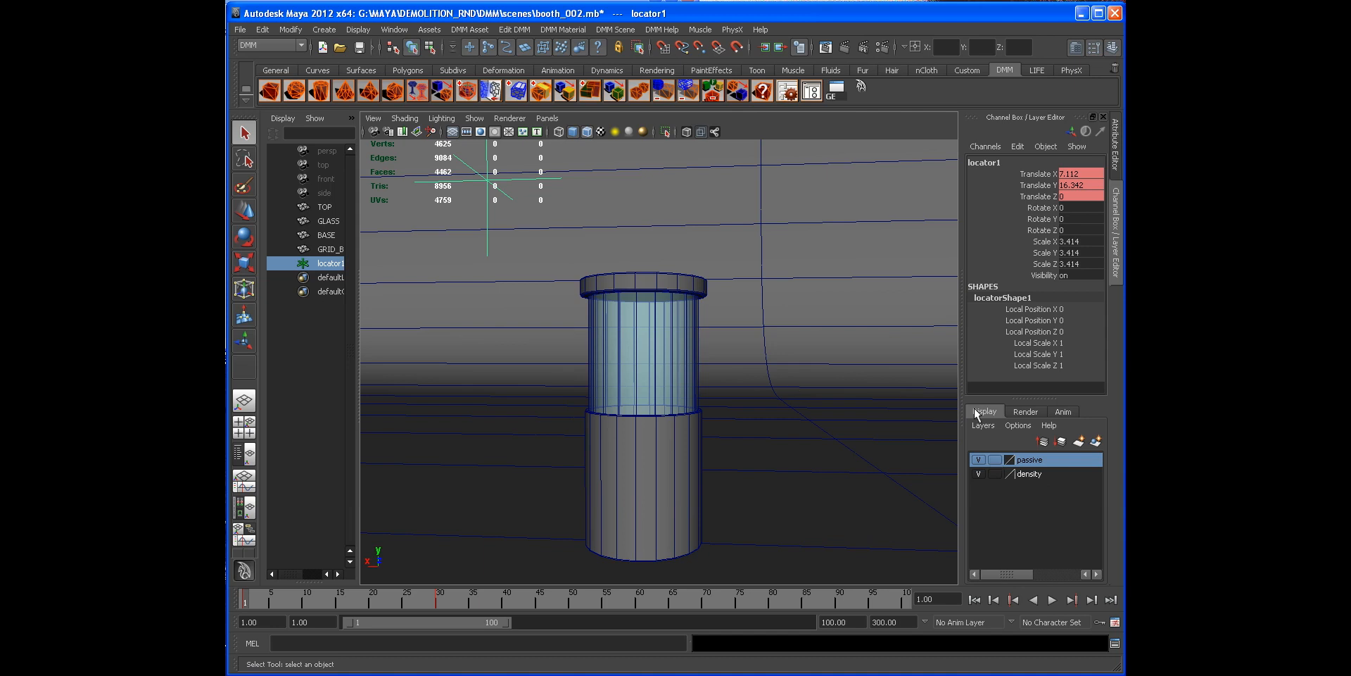
Step: Convert the base cylinder into a DMM object using Create DMM from Polymesh with AutoCage
left_click_drag(716, 380, 748, 385, "alt")
left_click_drag(857, 448, 626, 381, "alt")
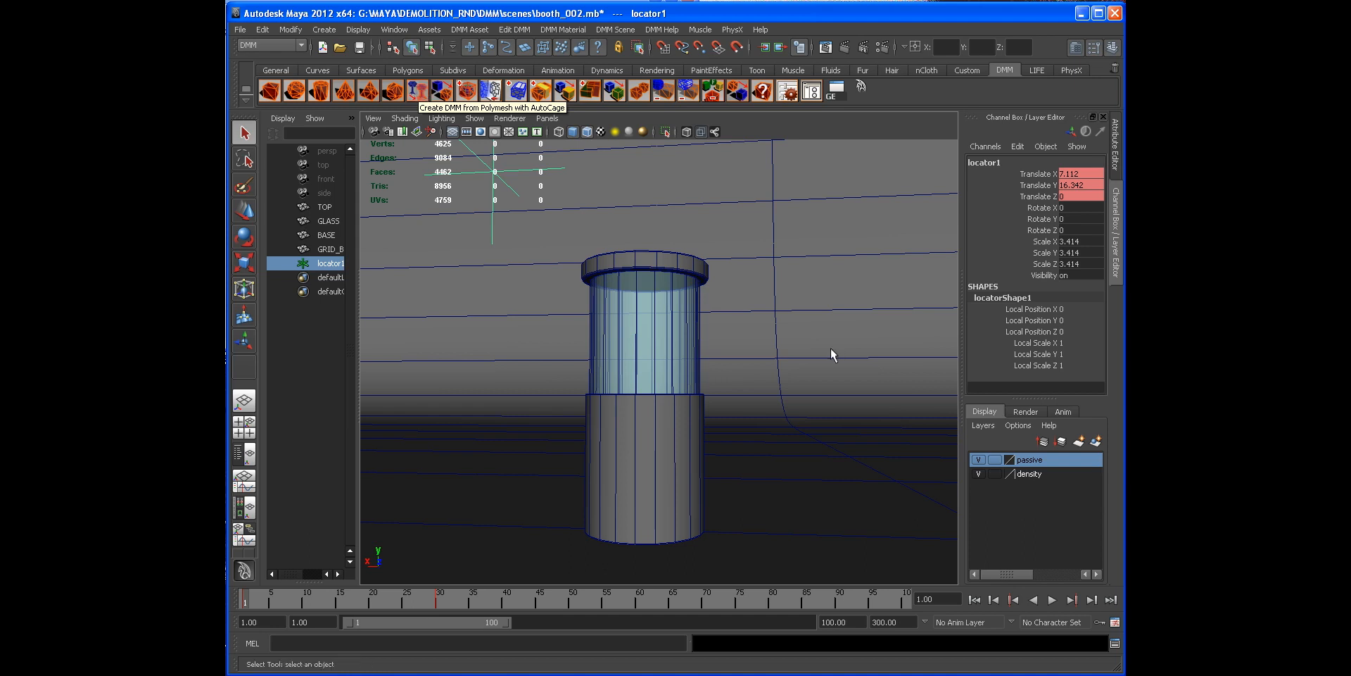
left_click_drag(830, 350, 718, 377, "alt")
left_click(660, 431)
middle_click_drag(620, 314, 664, 314, "alt")
left_click_drag(663, 314, 684, 348, "alt")
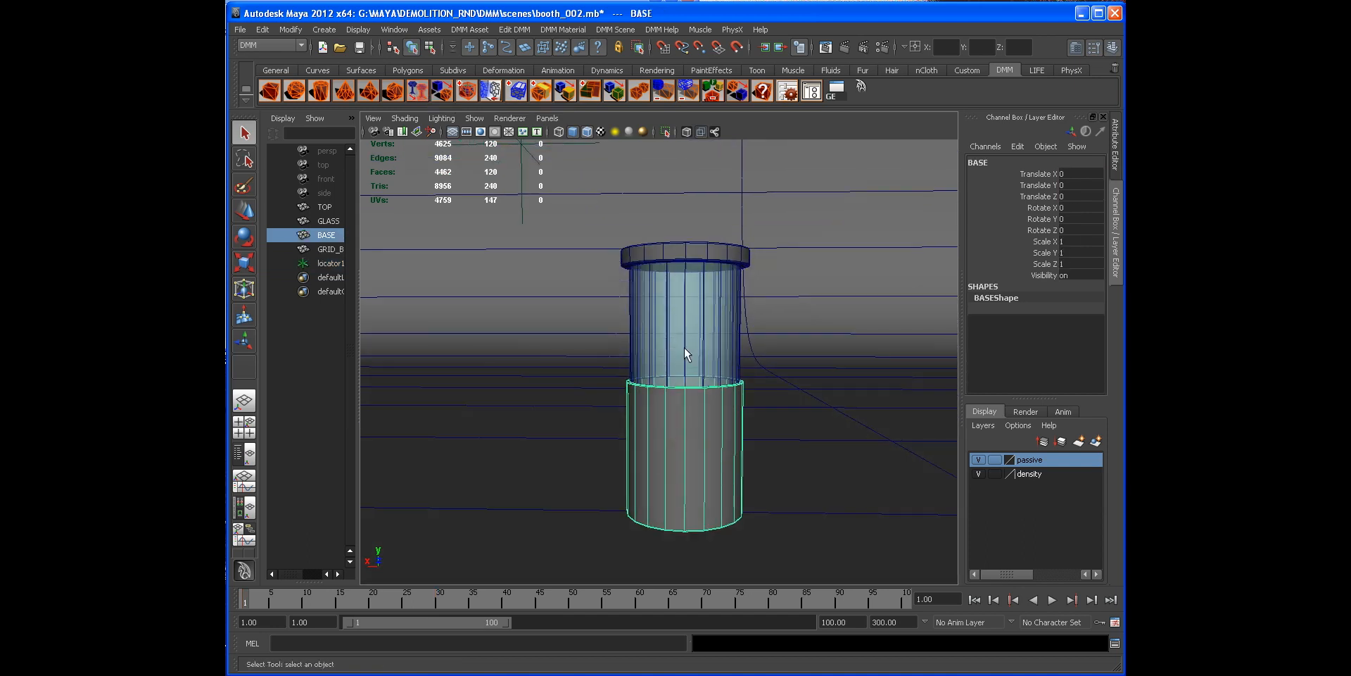
middle_click_drag(684, 348, 654, 342, "alt")
left_click_drag(645, 353, 629, 361, "alt")
middle_click_drag(611, 363, 599, 374, "alt")
right_click_drag(598, 374, 627, 383, "alt")
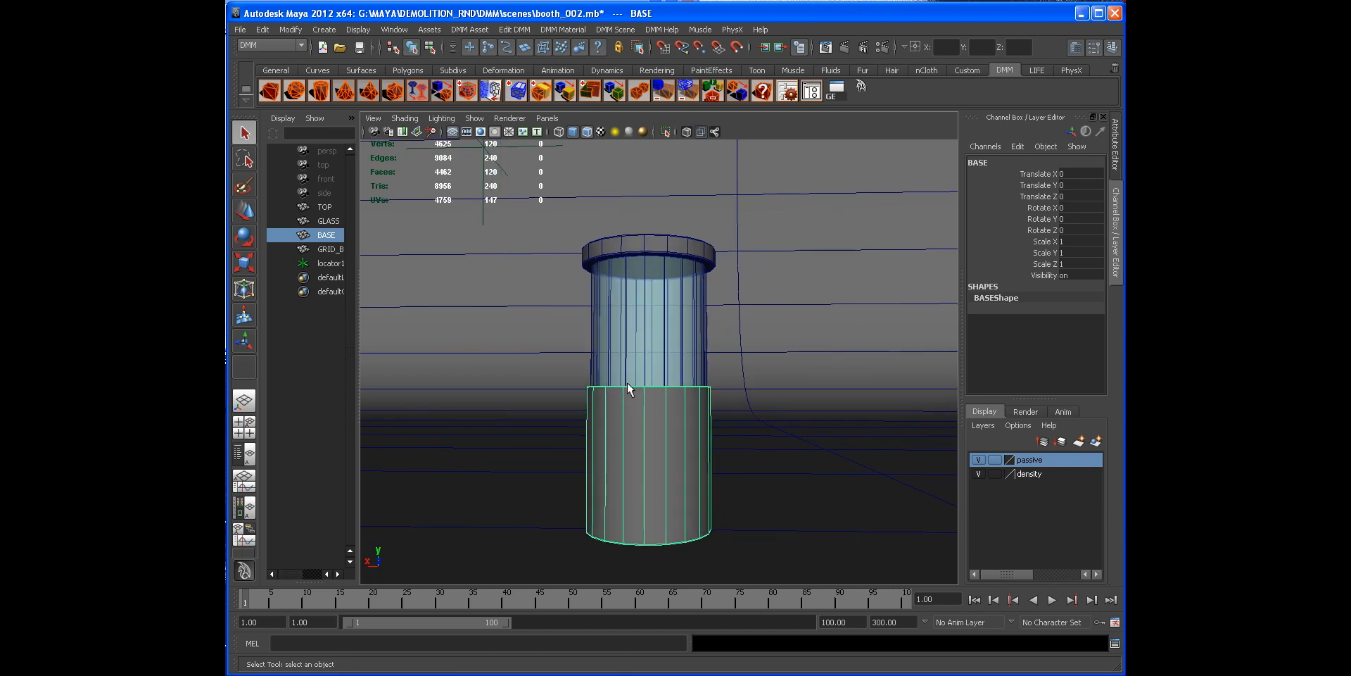
middle_click_drag(627, 382, 618, 363, "alt")
left_click(420, 90)
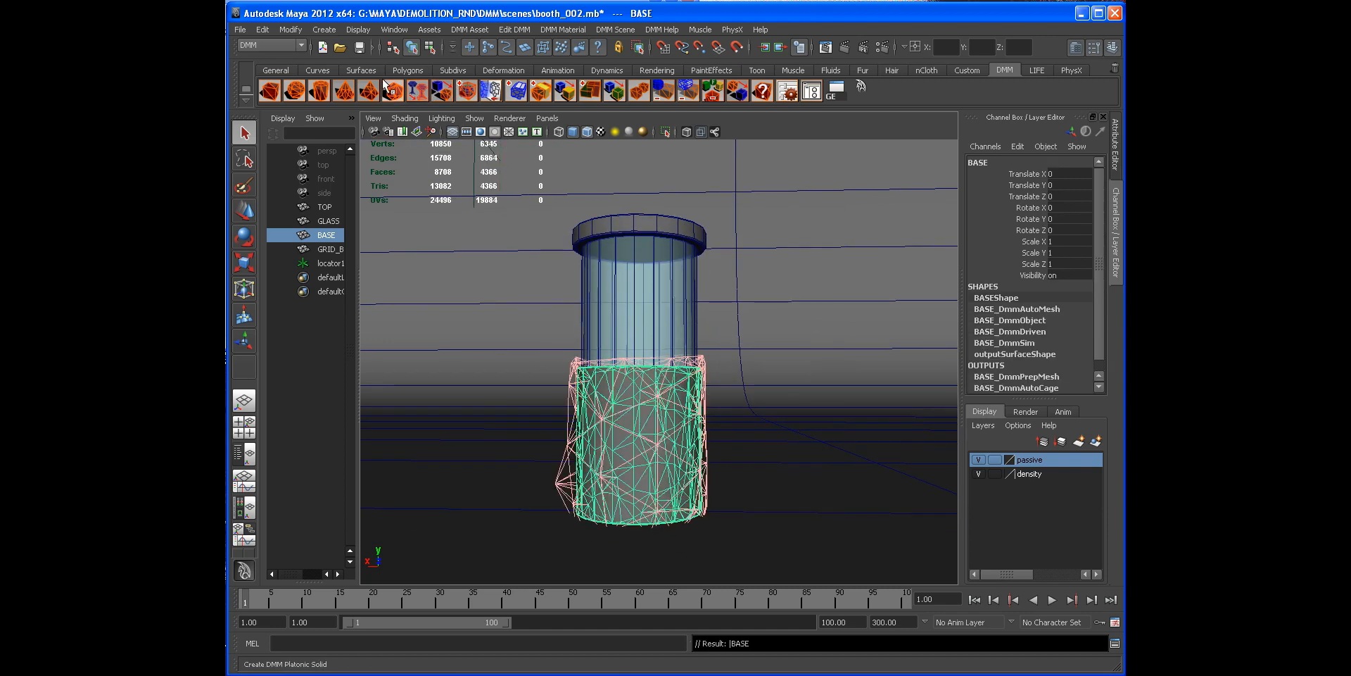
Step: Open the DMM Asset Manager and turn off display of the base's driven tet mesh
left_click_drag(574, 426, 580, 394, "alt")
left_click(787, 91)
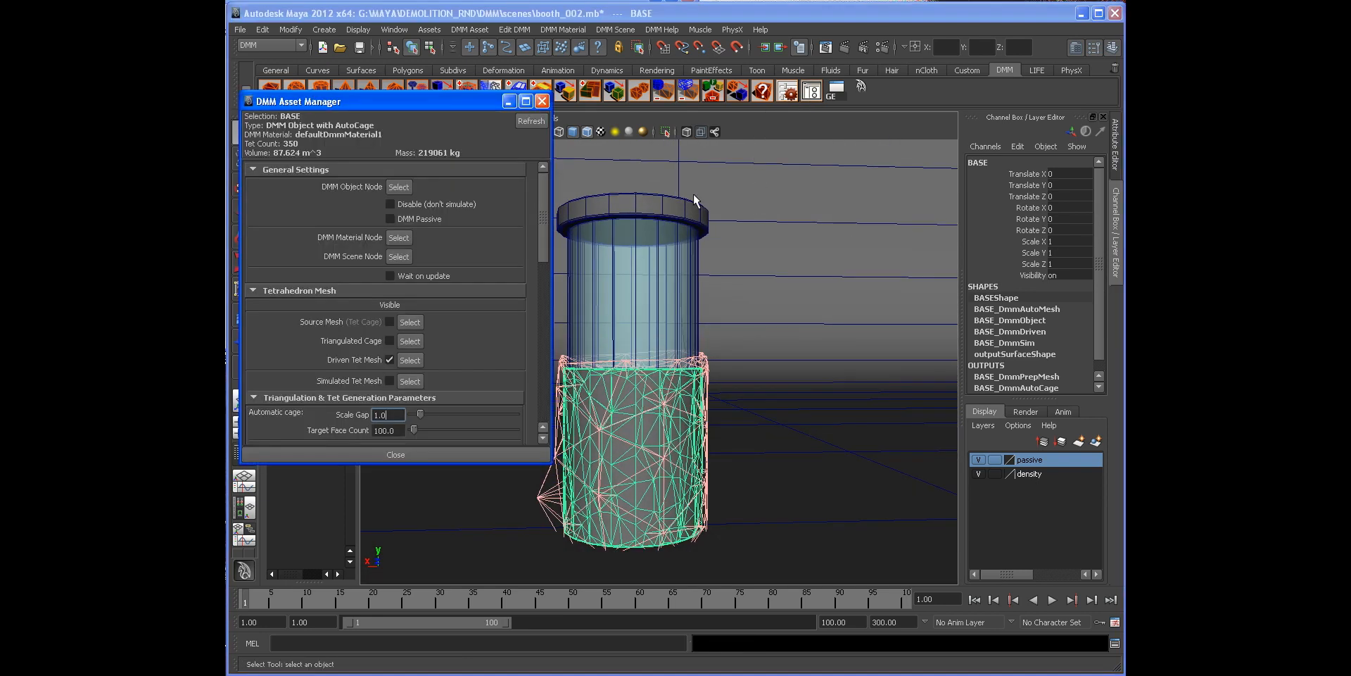
left_click(390, 360)
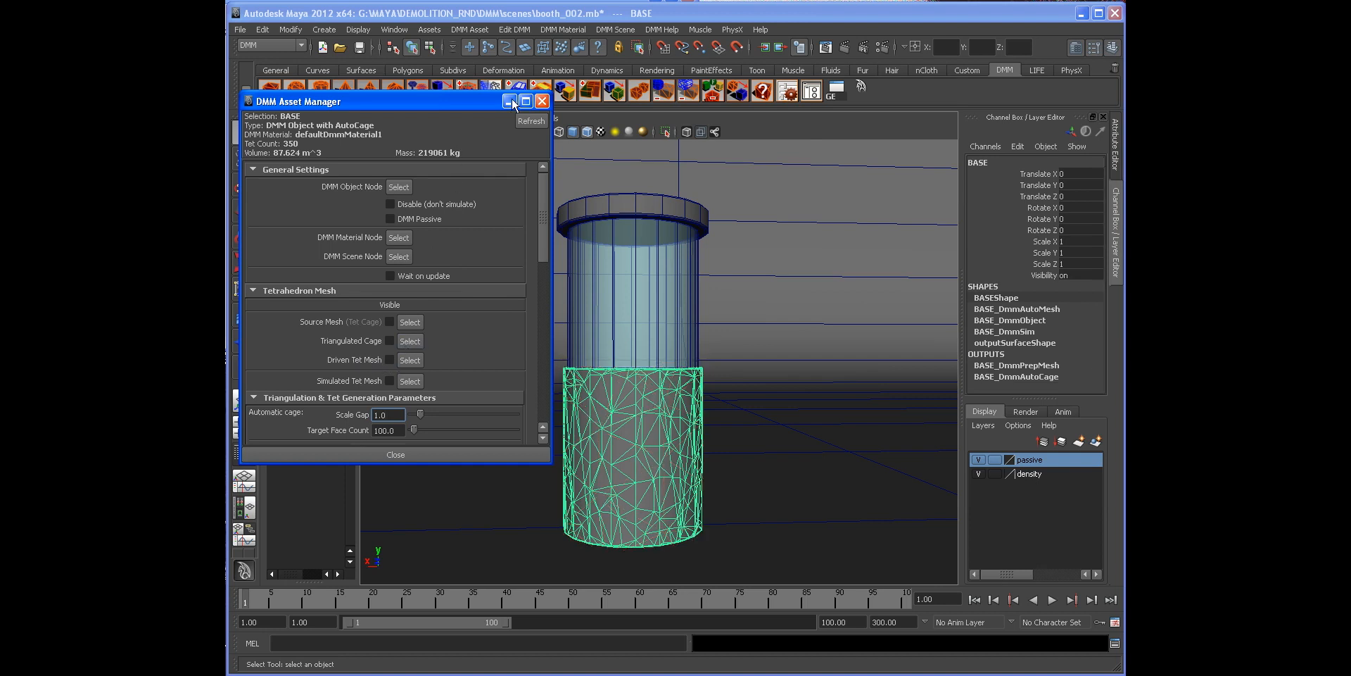
left_click(700, 395)
left_click_drag(687, 422, 672, 409, "alt")
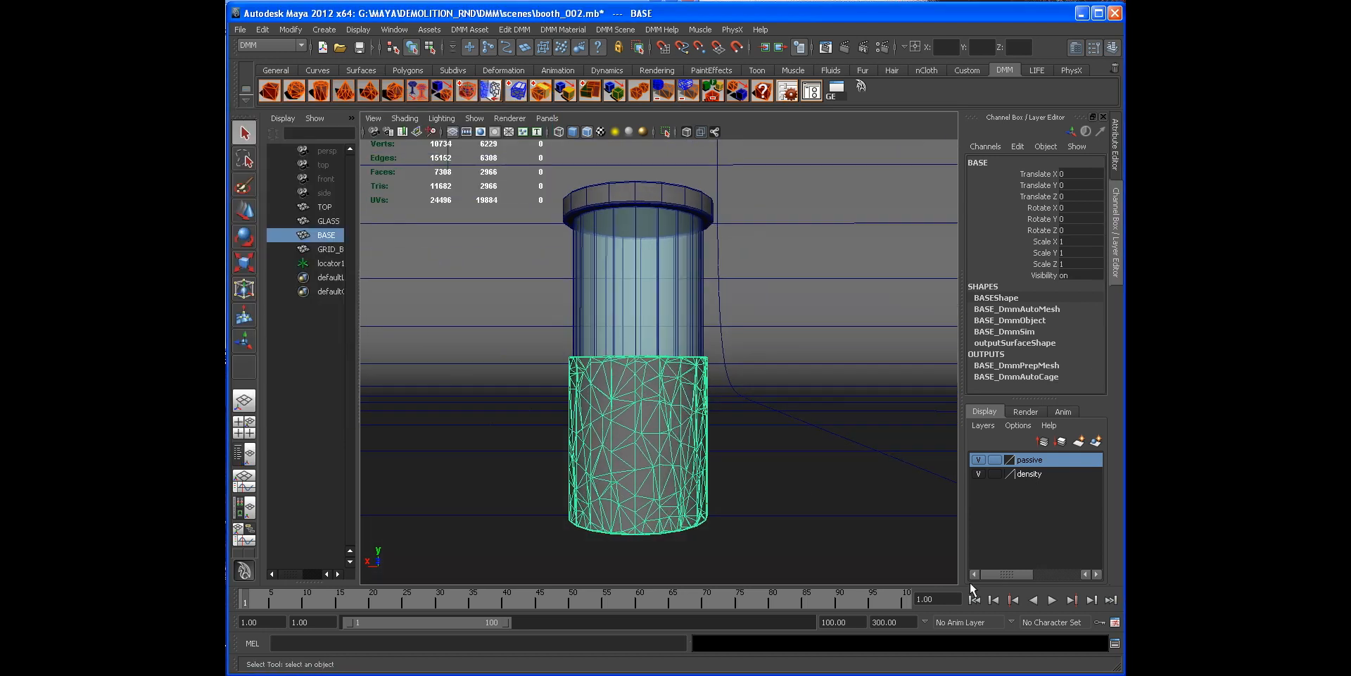
Step: Play the simulation to test the base and return to the start of the playback range
left_click(1049, 599)
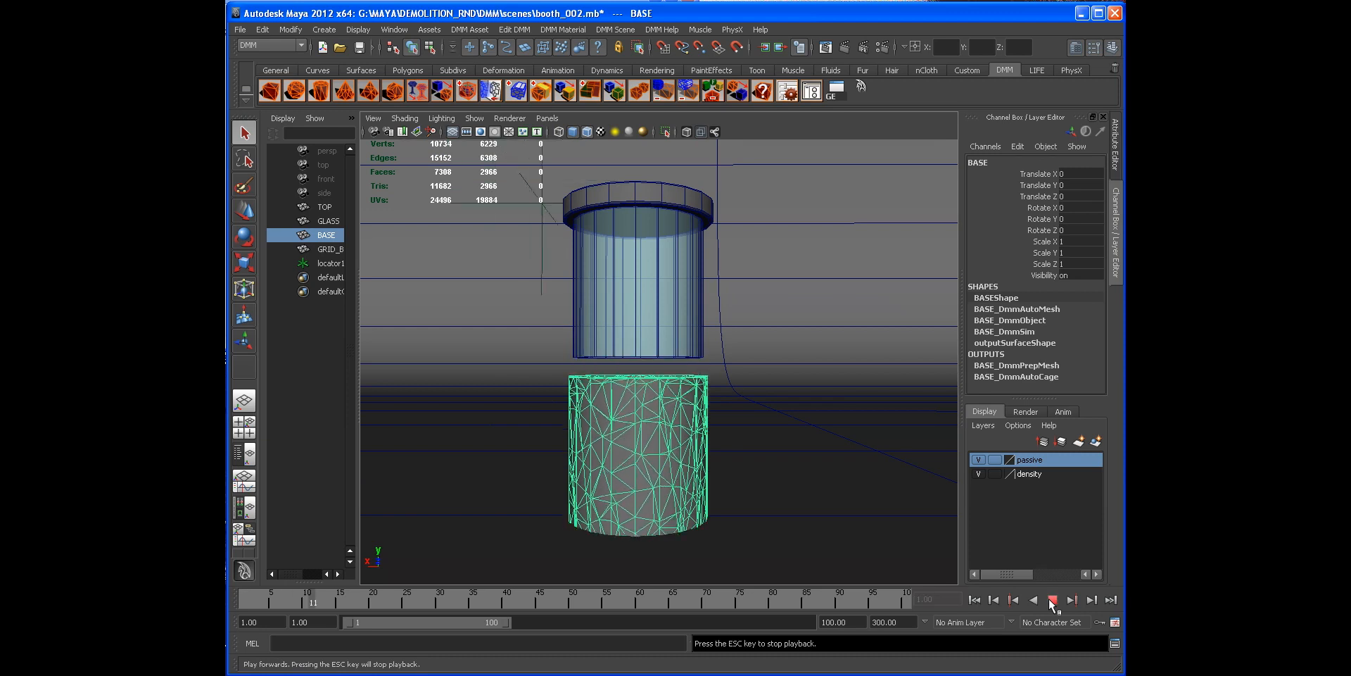
left_click(973, 599)
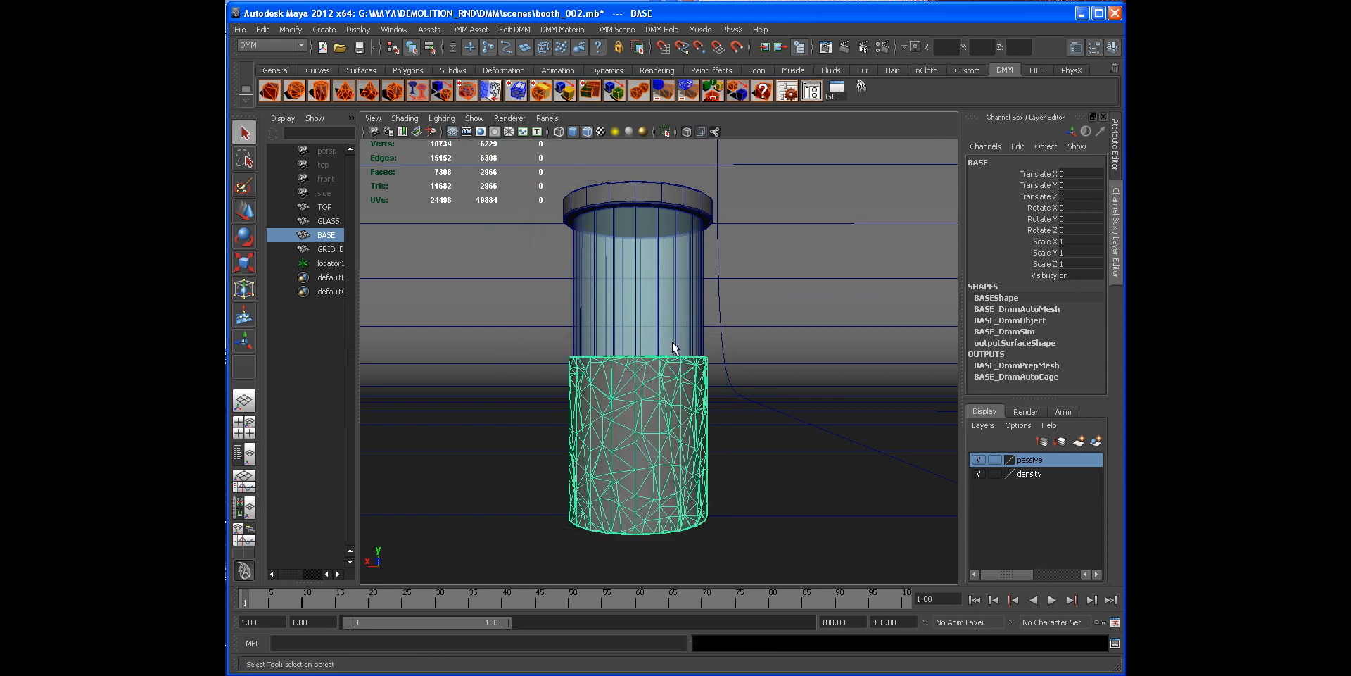
mouse_move(634, 523)
left_mouse_down("alt")
mouse_move(672, 519)
mouse_move(616, 522)
left_mouse_up("alt")
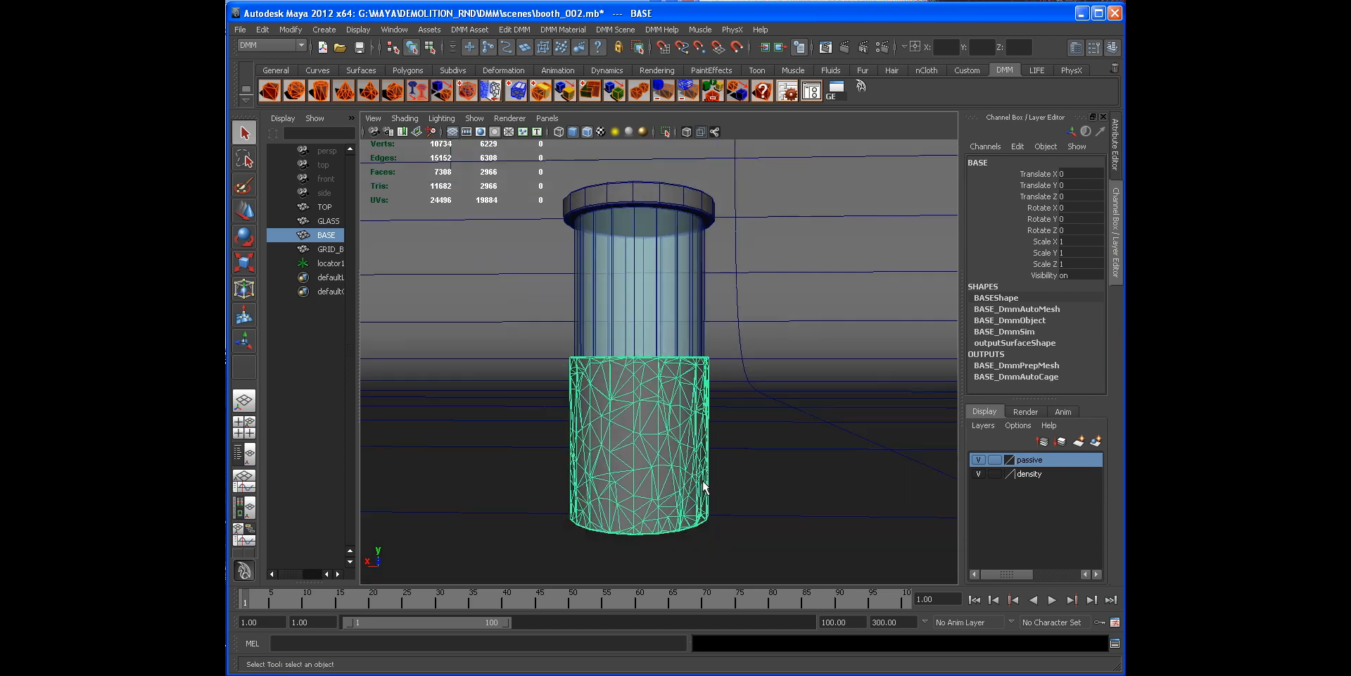
Step: Add a new DMM Passive Region to the base DMM object
left_click(471, 30)
mouse_move(619, 204)
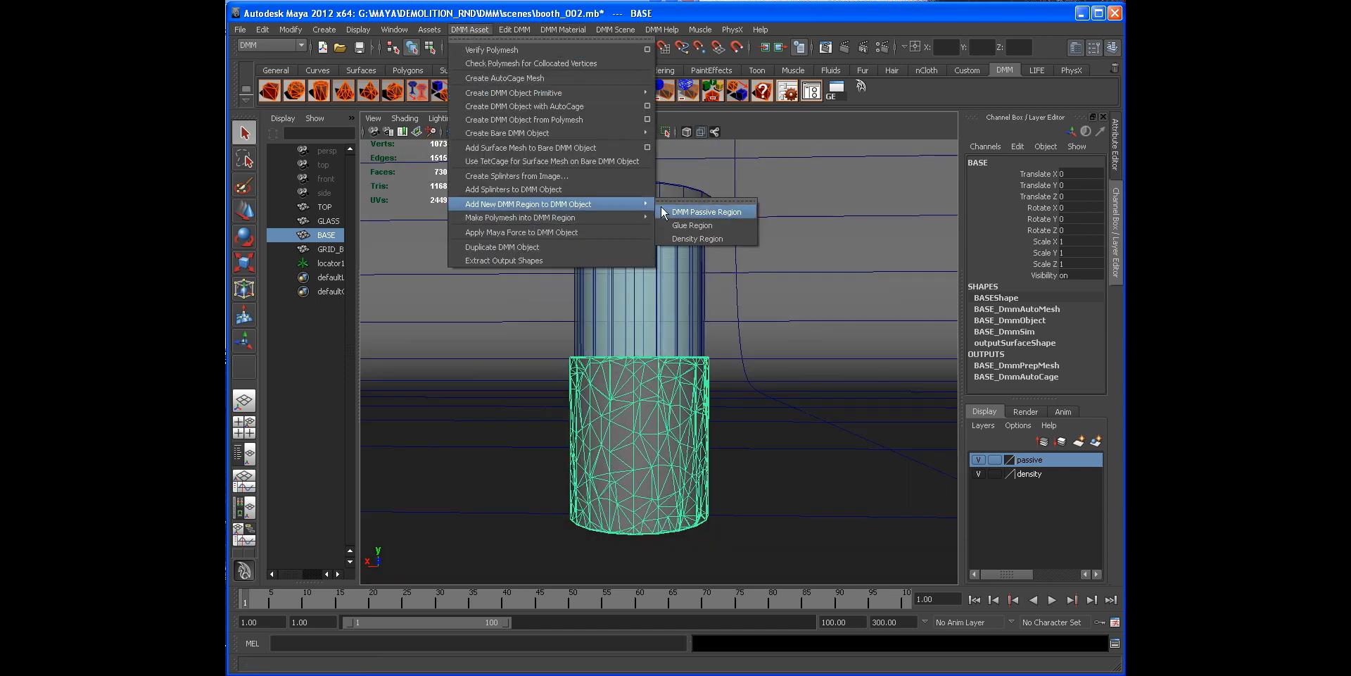
left_click(705, 213)
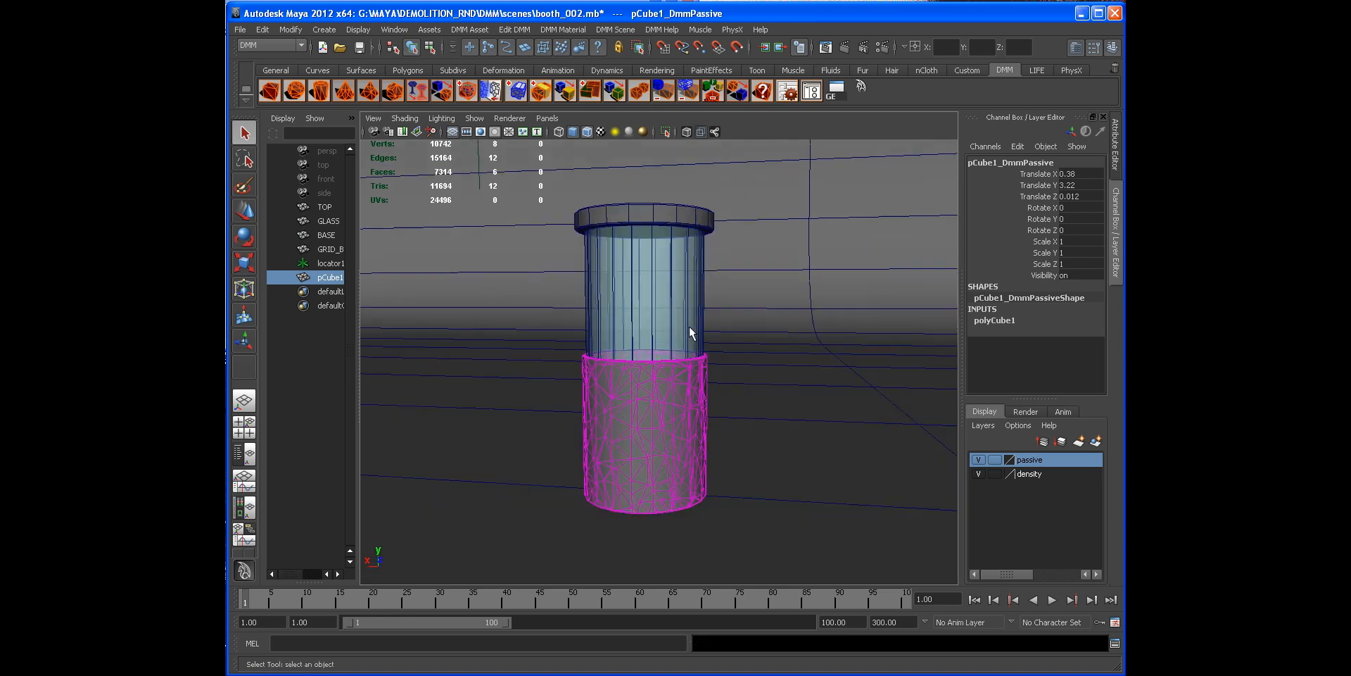
Step: Scale the passive region cube up and move it down beneath the base
key("r")
left_click_drag(636, 421, 758, 423)
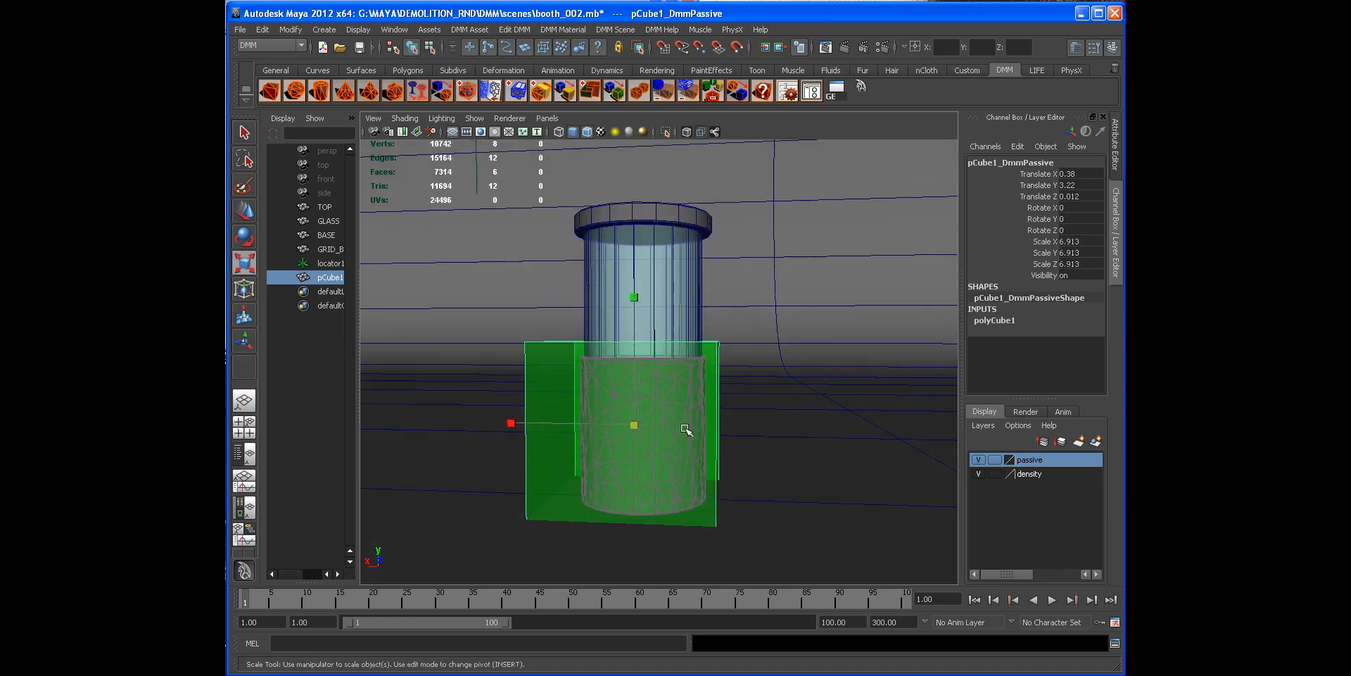
key("w")
left_click_drag(636, 336, 636, 475)
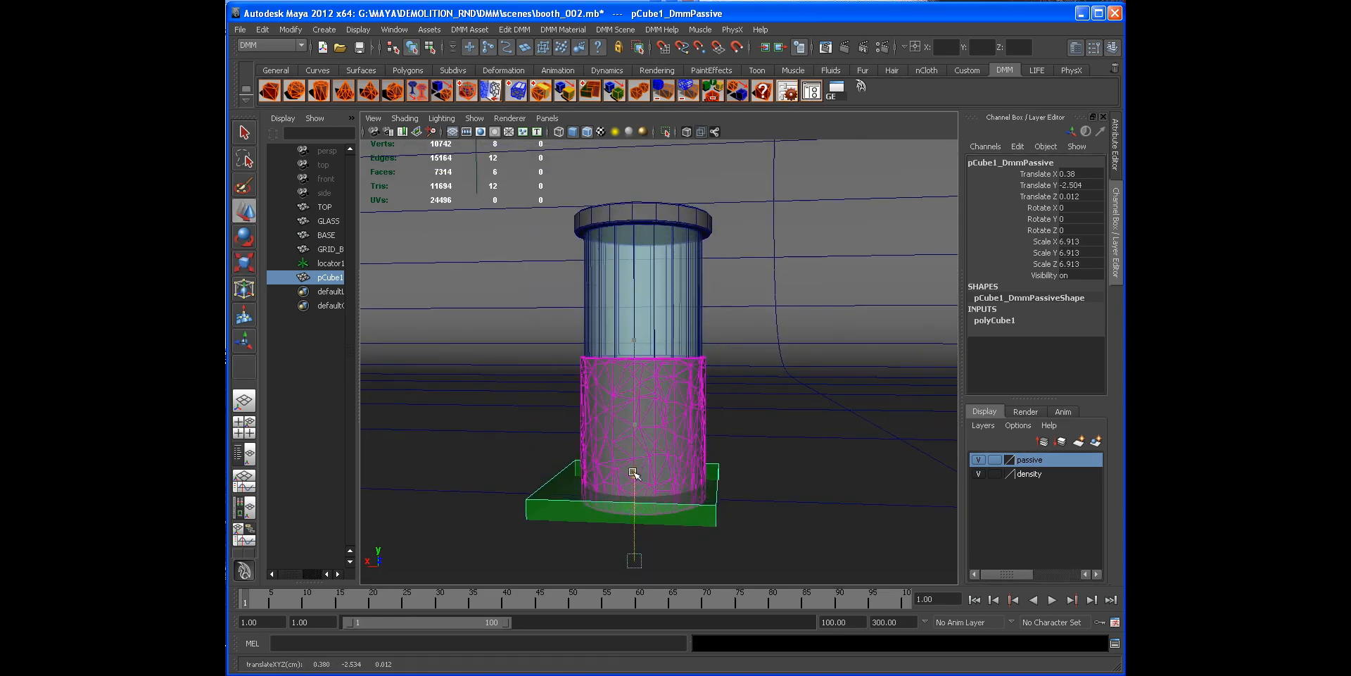
Step: Add the passive region cube to the passive layer
right_click(1030, 461)
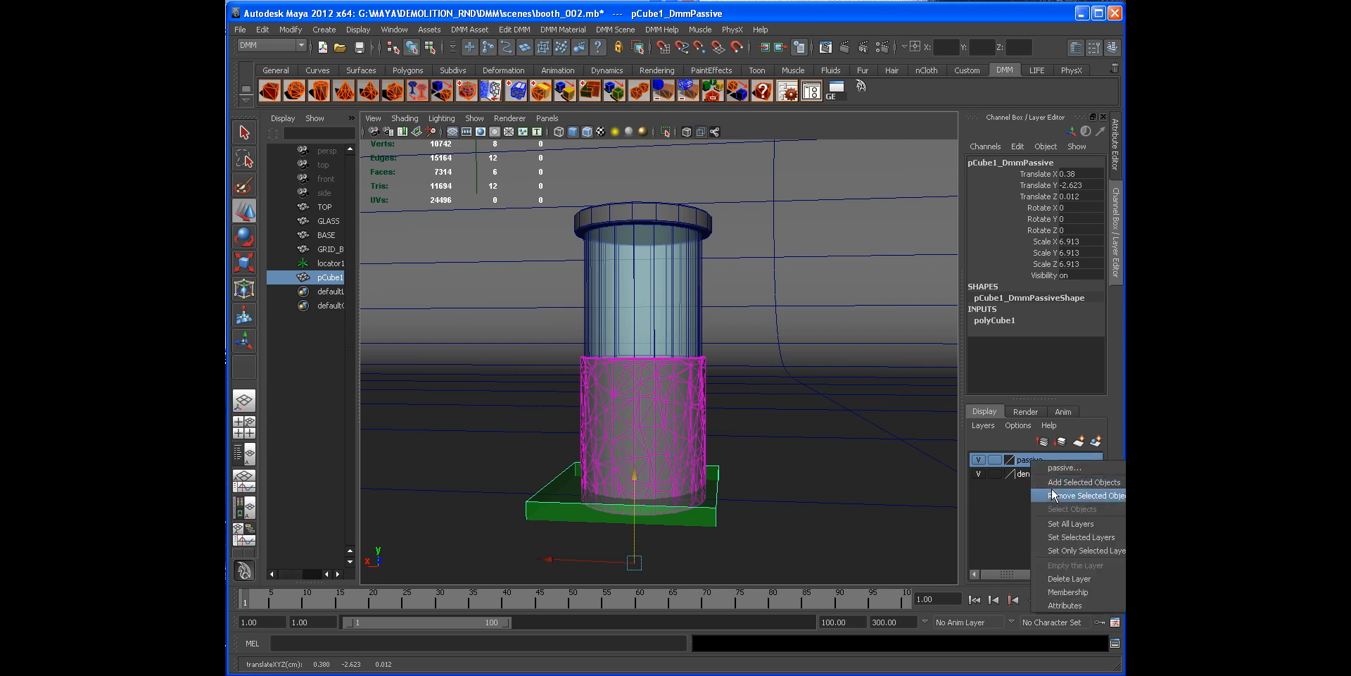
left_click(1053, 485)
left_click(981, 460)
left_click(980, 461)
left_click_drag(662, 479, 628, 497, "alt")
left_click_drag(710, 450, 740, 436, "alt")
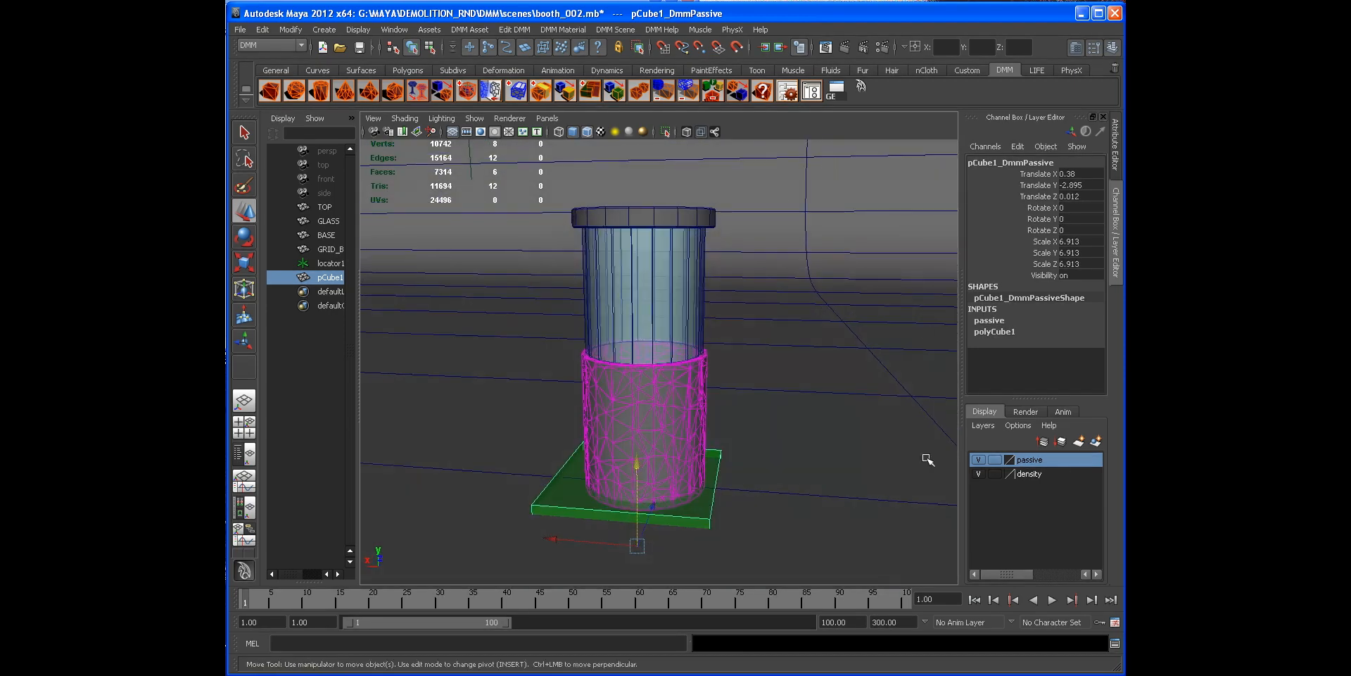
Step: Play the simulation to check the base rests on the passive region, then stop and rewind
left_click(1053, 600)
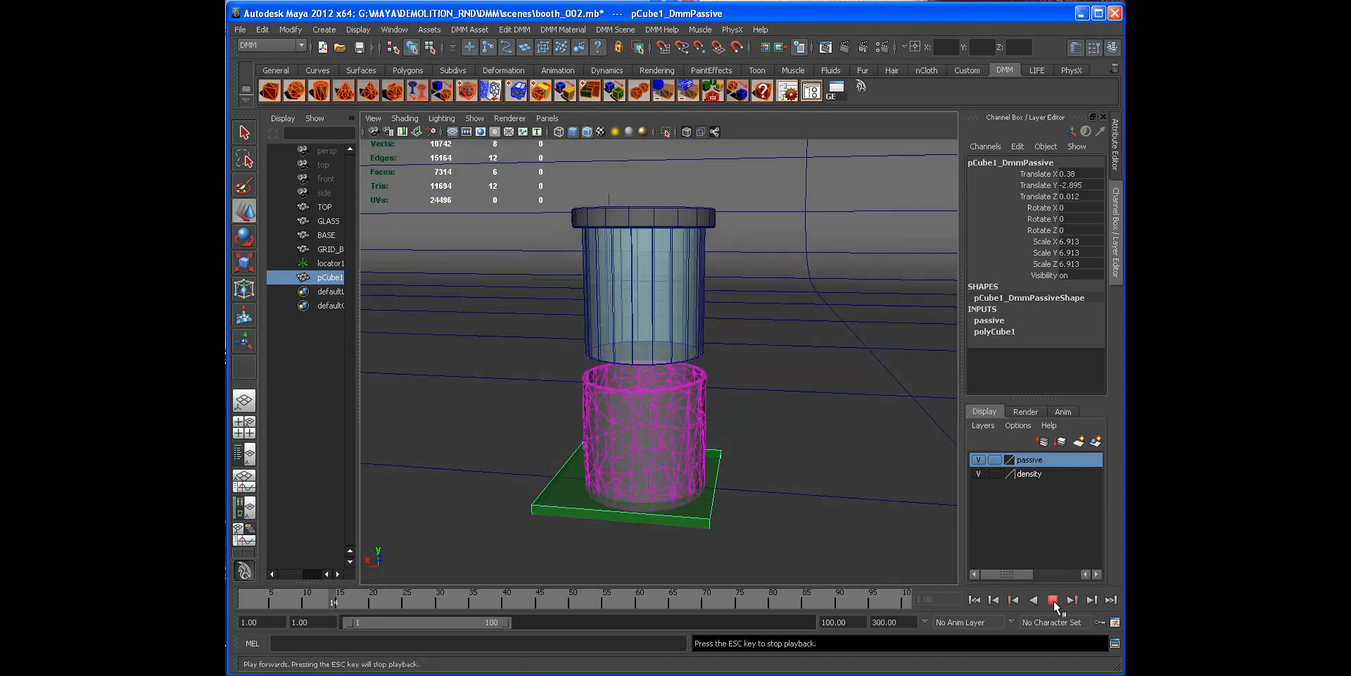
left_click(1054, 600)
left_click(974, 600)
left_click_drag(504, 296, 688, 392, "alt")
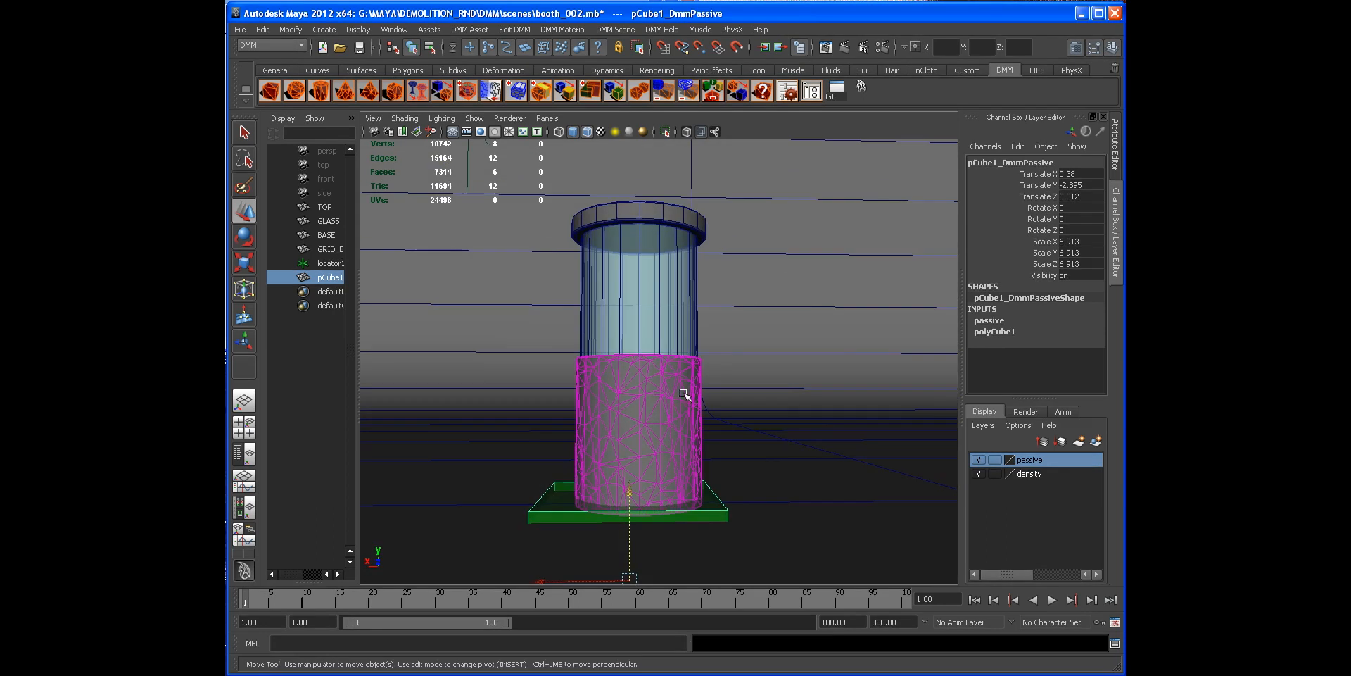
Step: Select the base and open its default DMM material attributes
left_click(671, 385)
left_click_drag(748, 334, 729, 314, "alt")
left_click(787, 90)
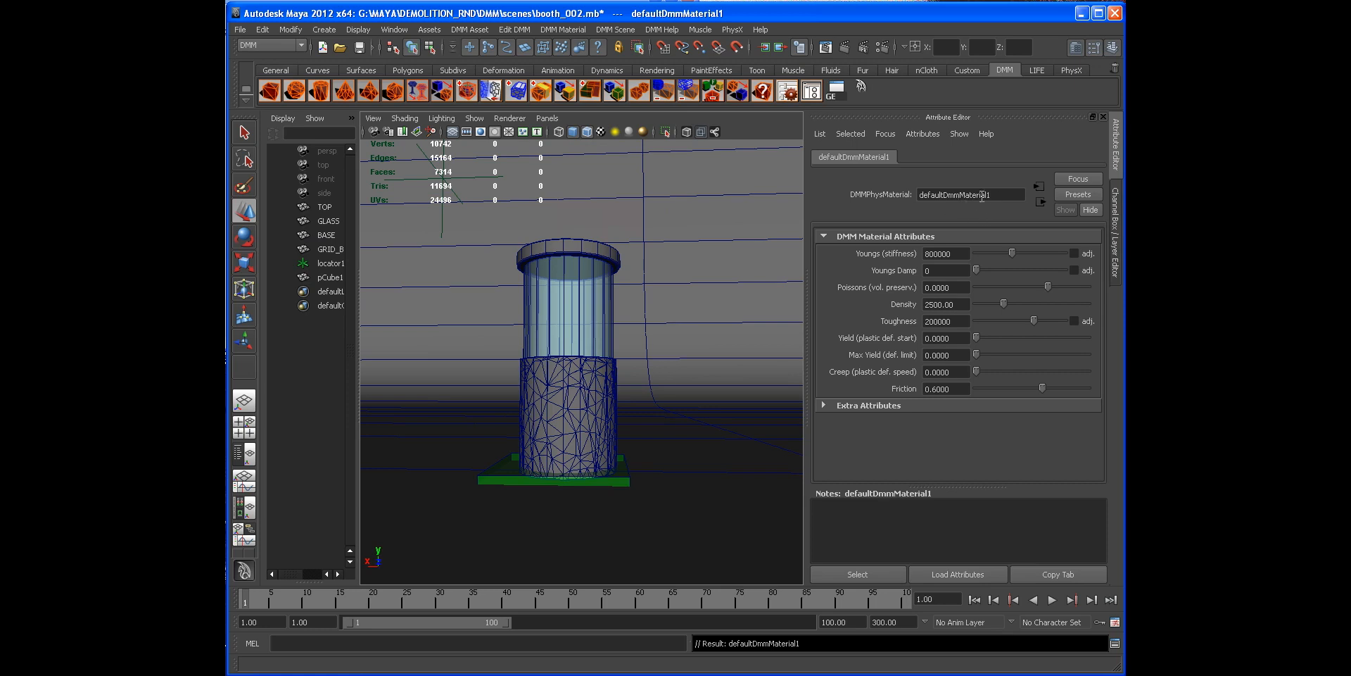
Step: Try to assign a new drywall DMM material
left_click(567, 29)
mouse_move(612, 50)
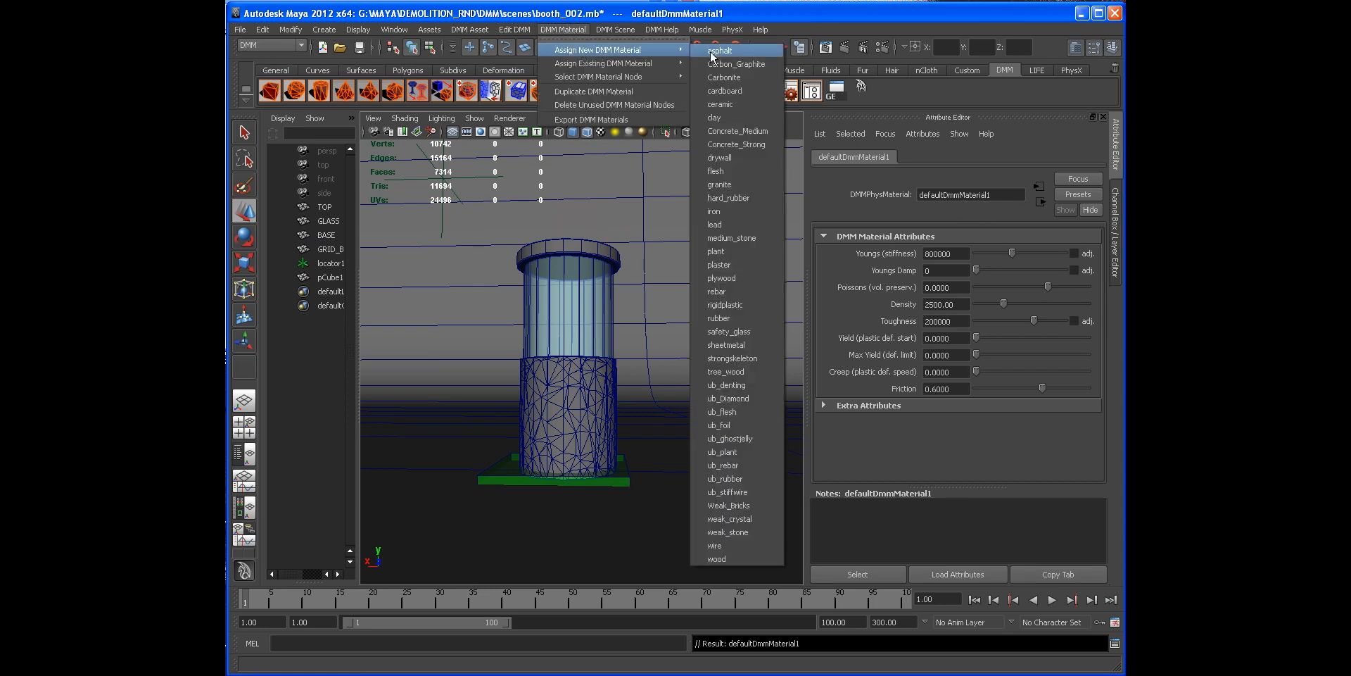
left_click(725, 157)
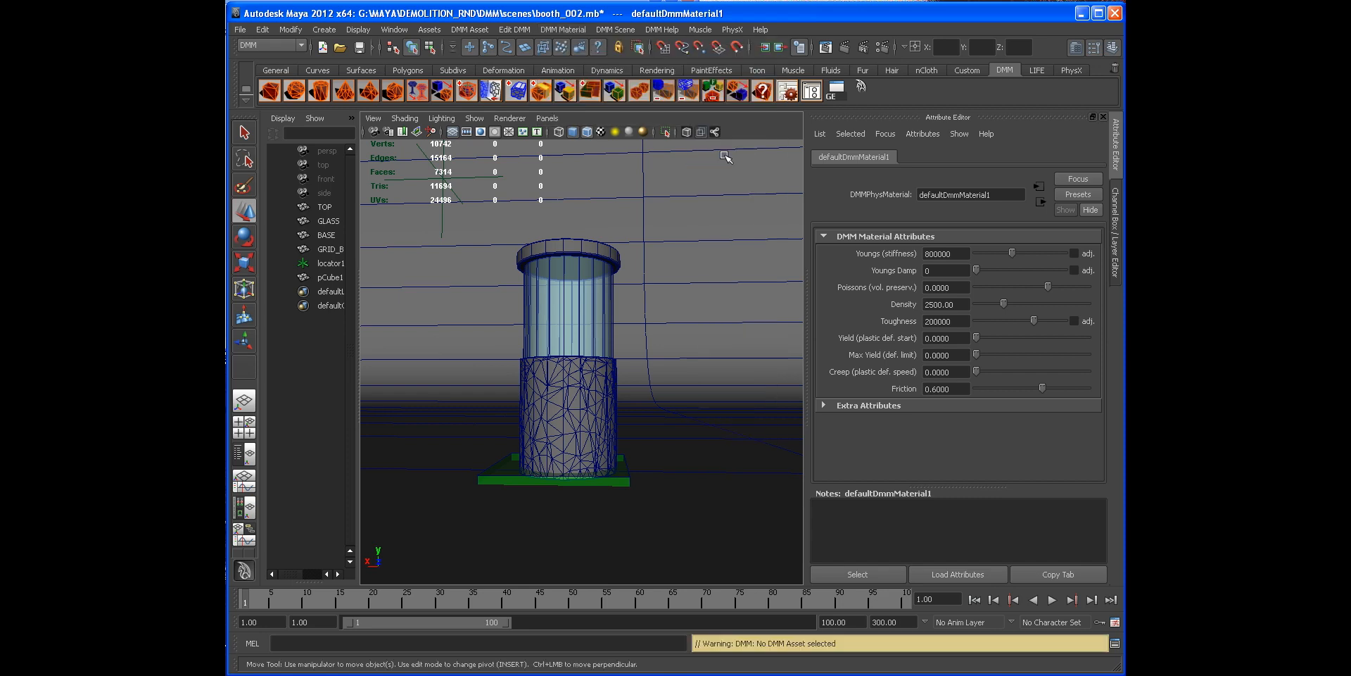
Step: Select the base and assign it a new drywall DMM material
left_click(606, 373)
left_click(563, 29)
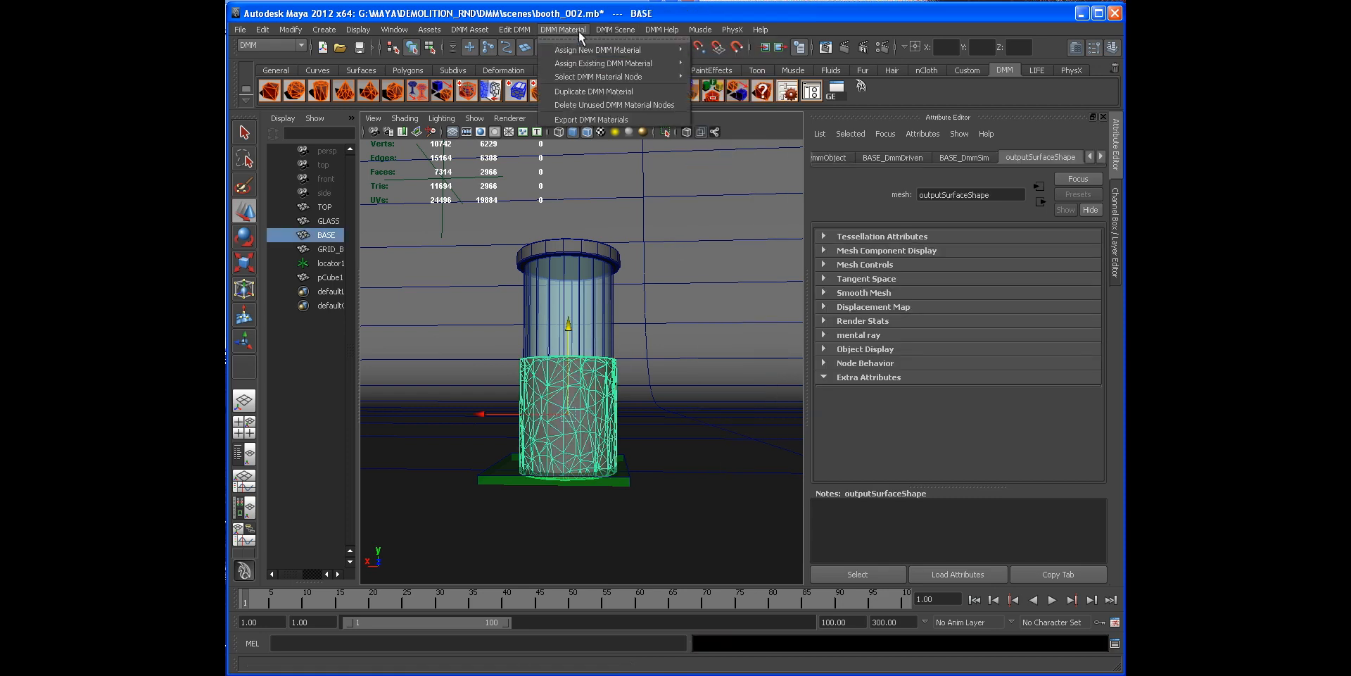
mouse_move(659, 53)
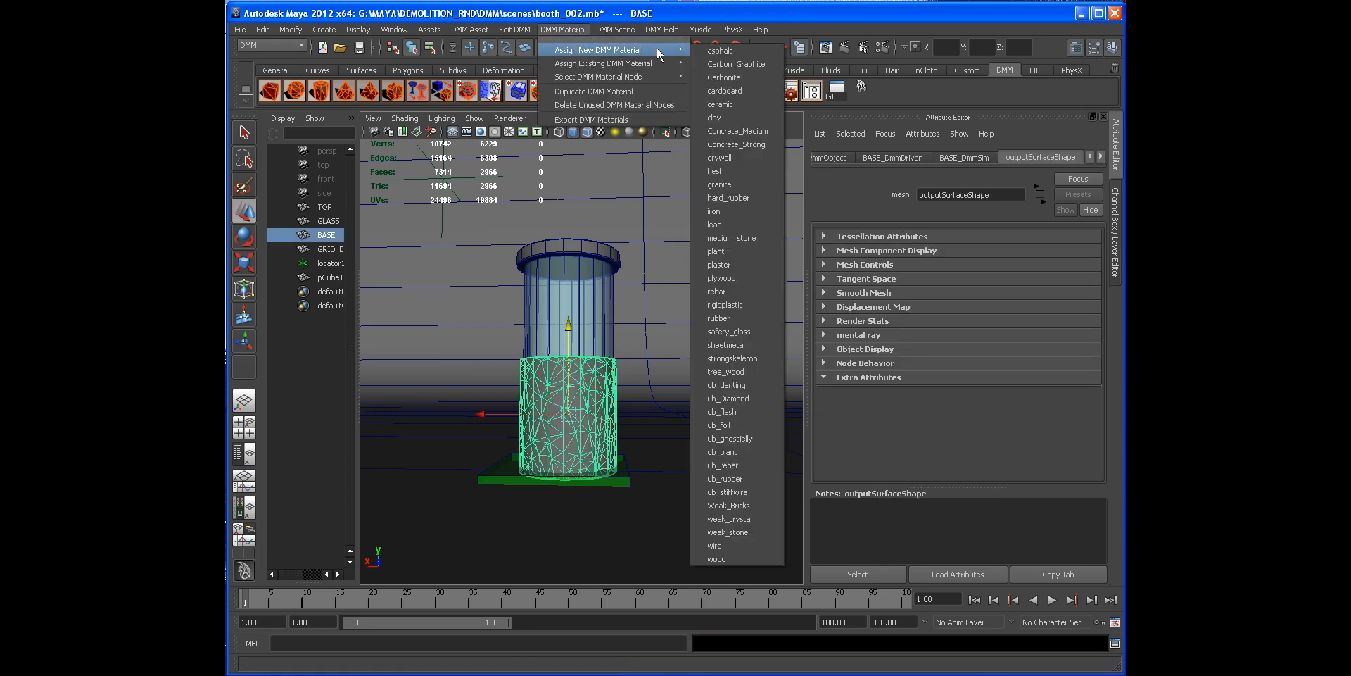
left_click(723, 145)
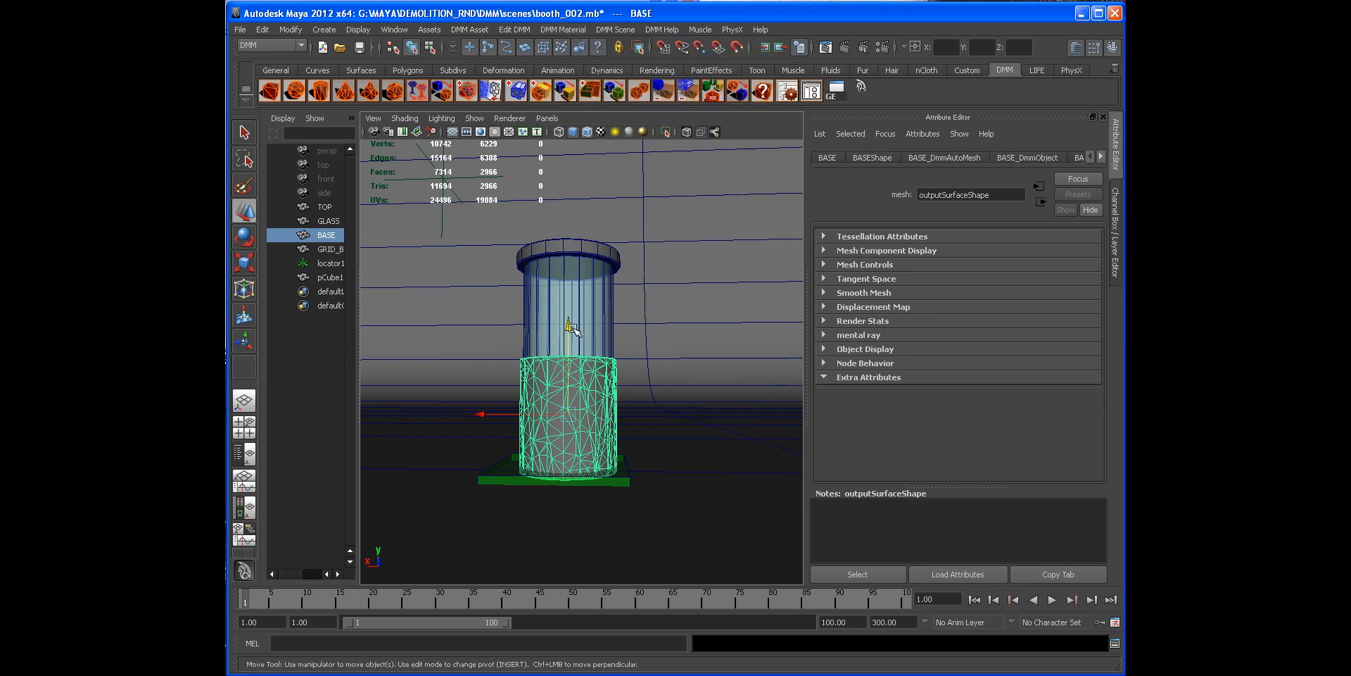
Step: Open the DMM Asset Manager to display the base's new drywall material attributes
left_click(811, 93)
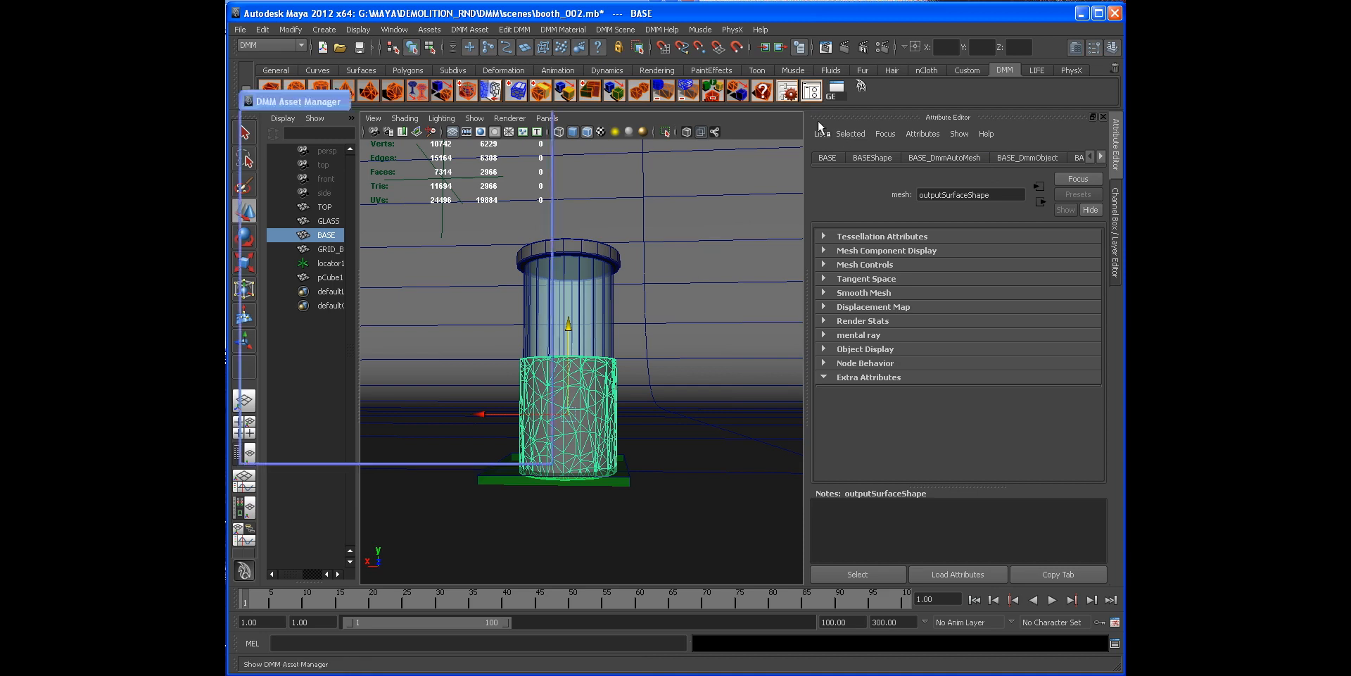
left_click(545, 99)
left_click(689, 101)
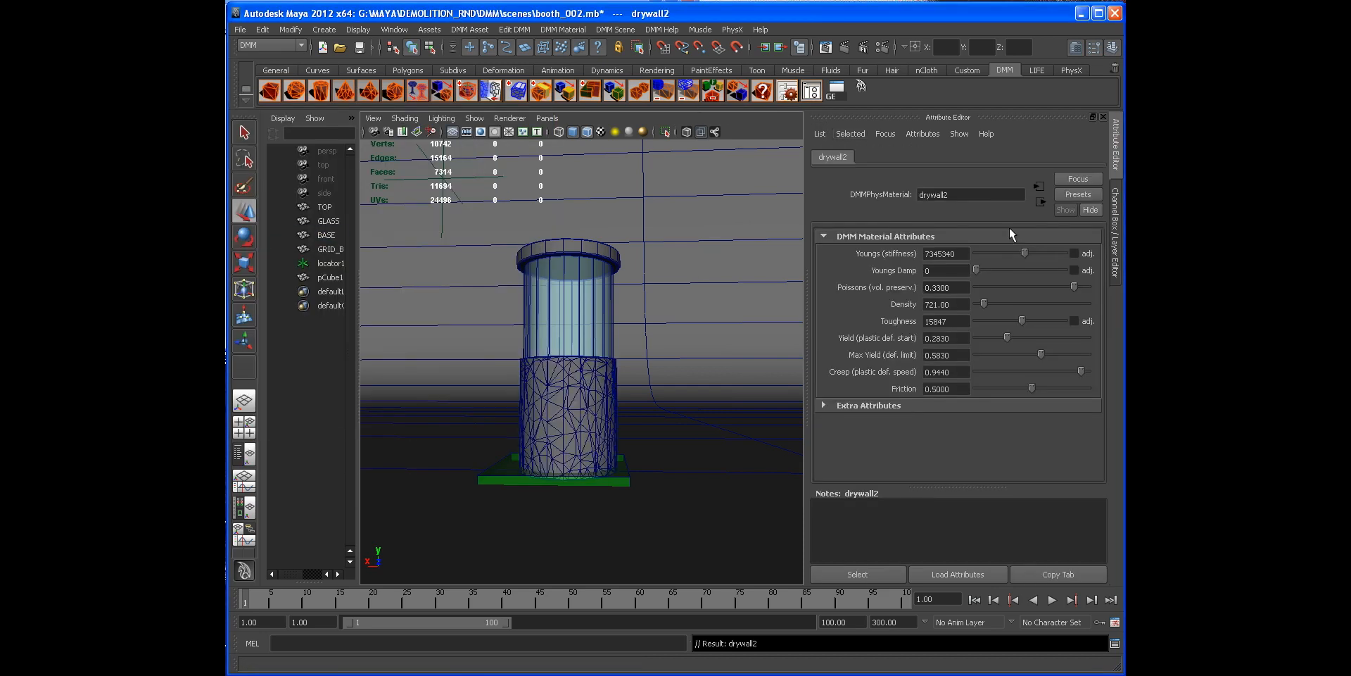
Step: Orbit around the booth and play the simulation from the start to preview how the base reacts
right_click_drag(643, 293, 678, 314, "alt")
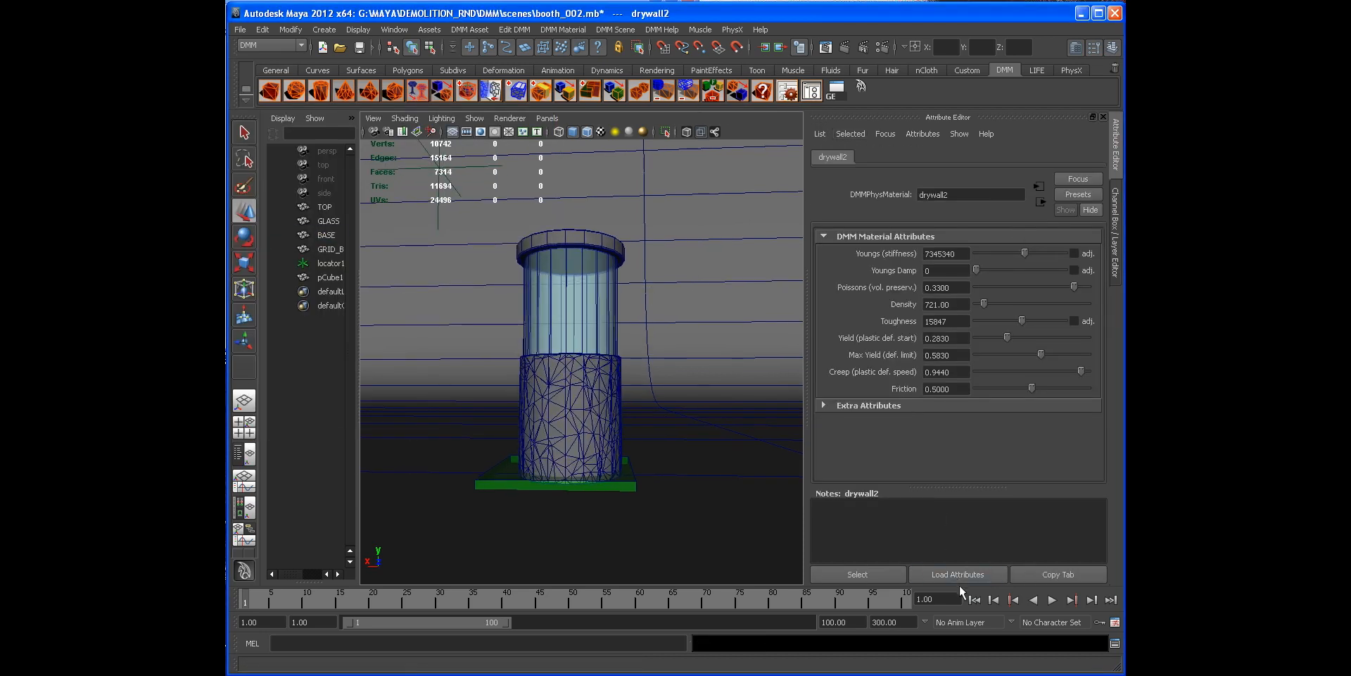
left_click(1053, 600)
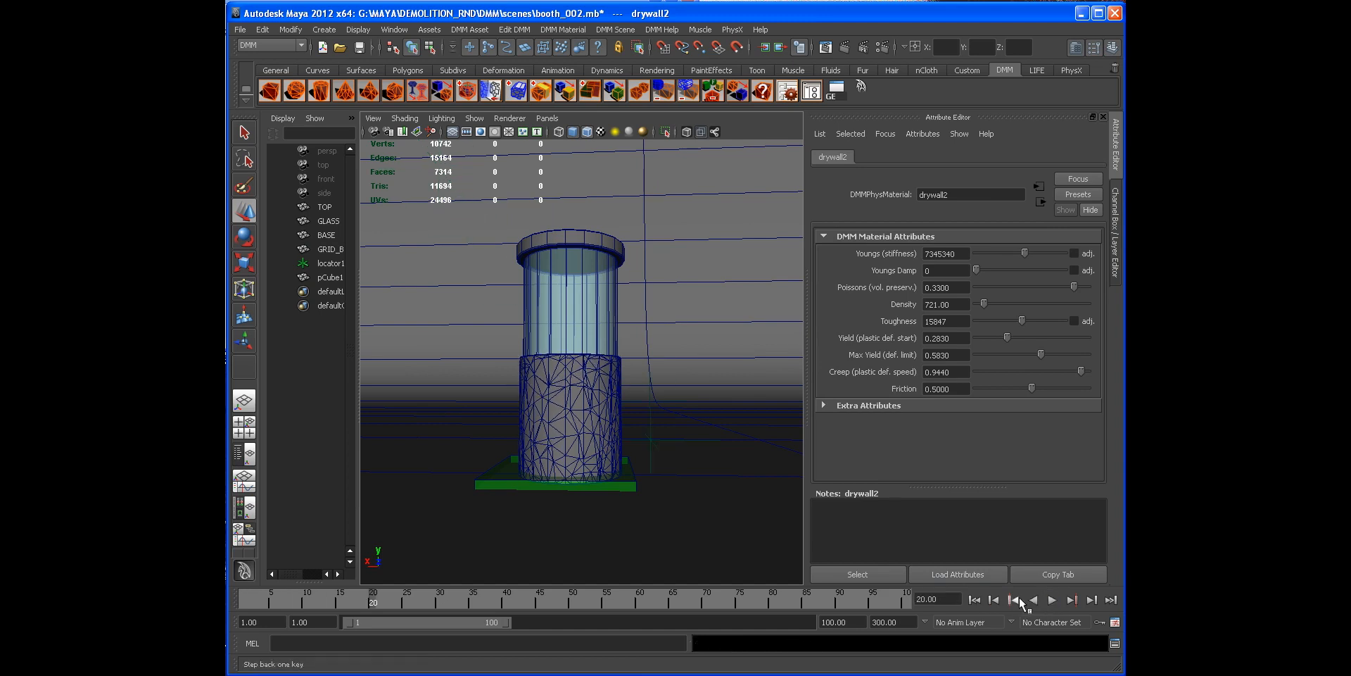
right_click_drag(559, 409, 658, 415, "alt")
left_click(975, 601)
left_click(1053, 600)
left_click(975, 600)
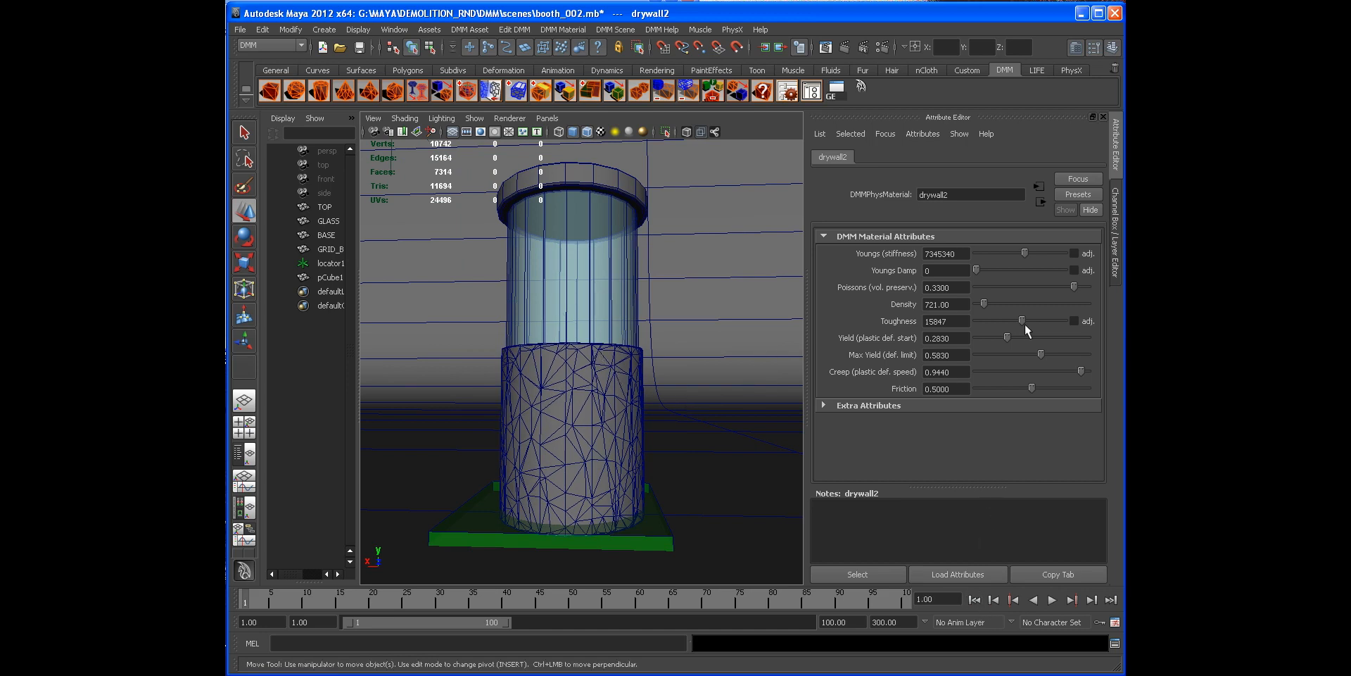
Step: Set the drywall material's Youngs stiffness to 34355795 and replay the simulation from the start
left_click_drag(1032, 254, 1034, 254)
left_click(1052, 600)
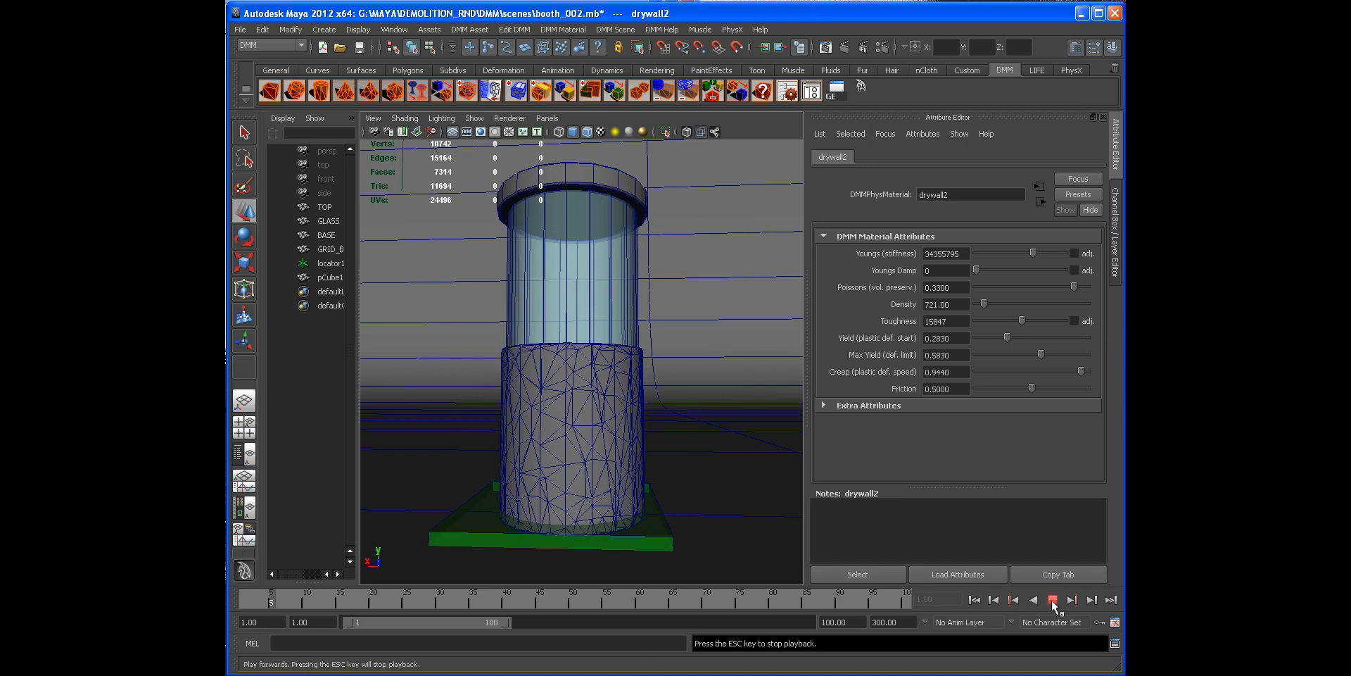
left_click(1052, 600)
left_click(975, 600)
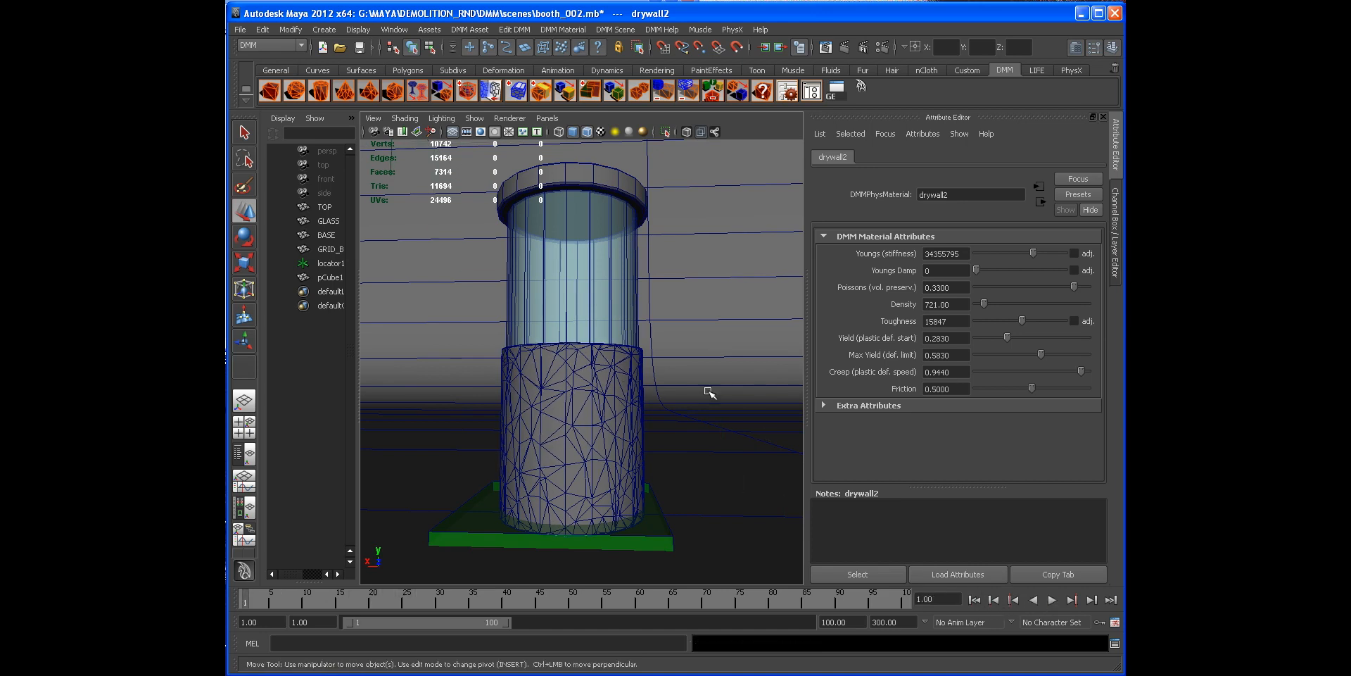
Step: Create a DMM sphere and place it above the booth, scaled to about 1.69
right_click_drag(709, 392, 669, 388, "alt")
left_click(1115, 248)
right_click_drag(774, 281, 733, 281, "alt")
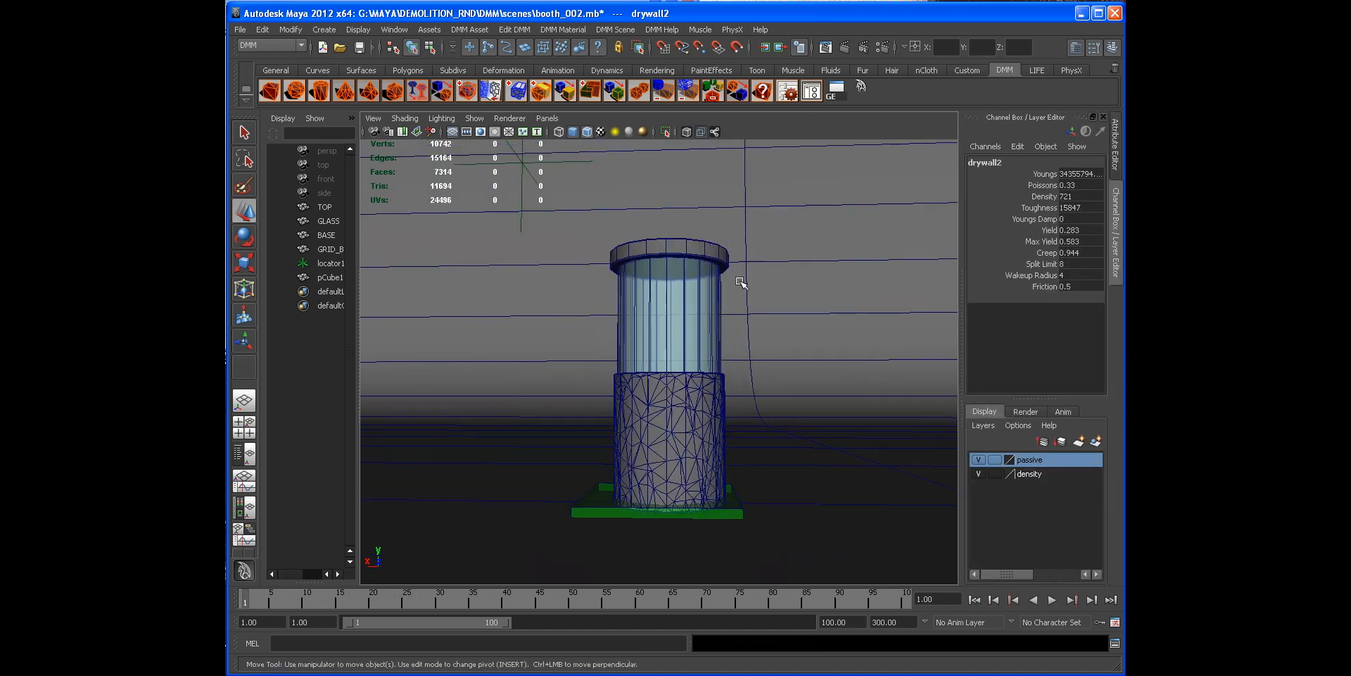
left_click_drag(681, 300, 648, 314, "alt")
right_click_drag(648, 314, 682, 385, "alt")
left_click_drag(681, 385, 695, 401, "alt")
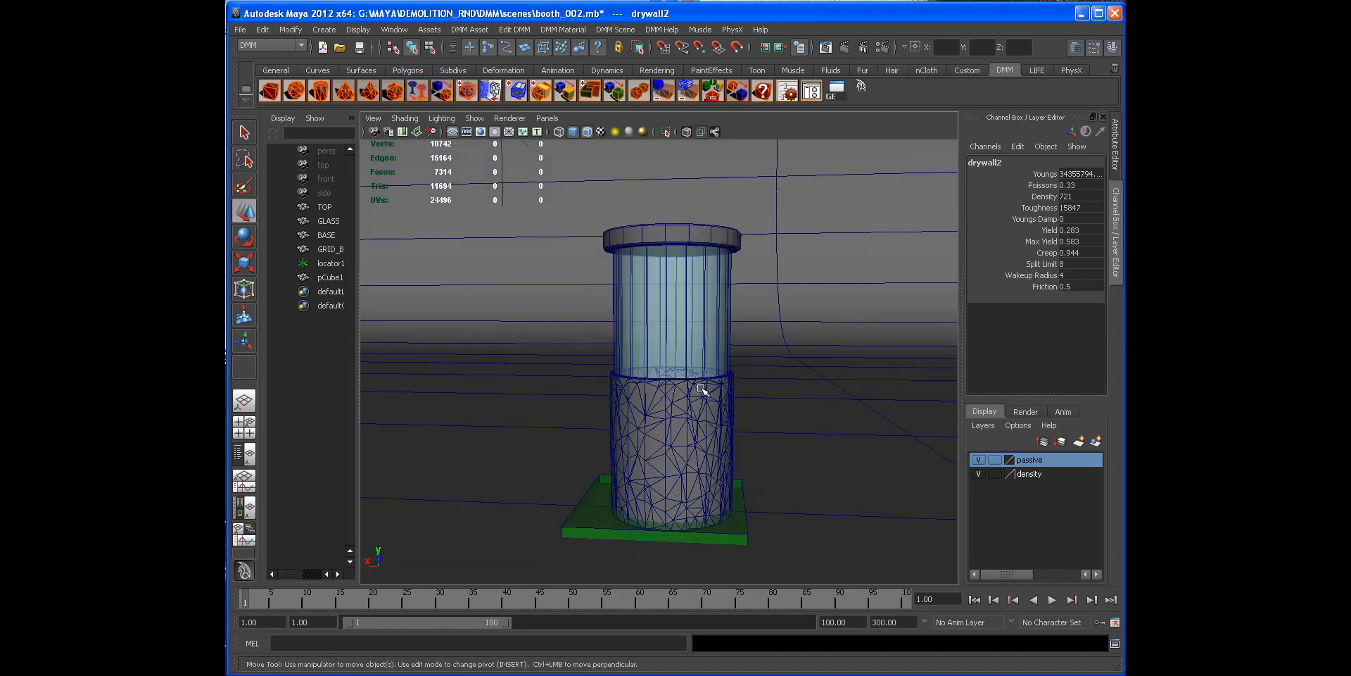
right_click_drag(775, 396, 704, 380, "alt")
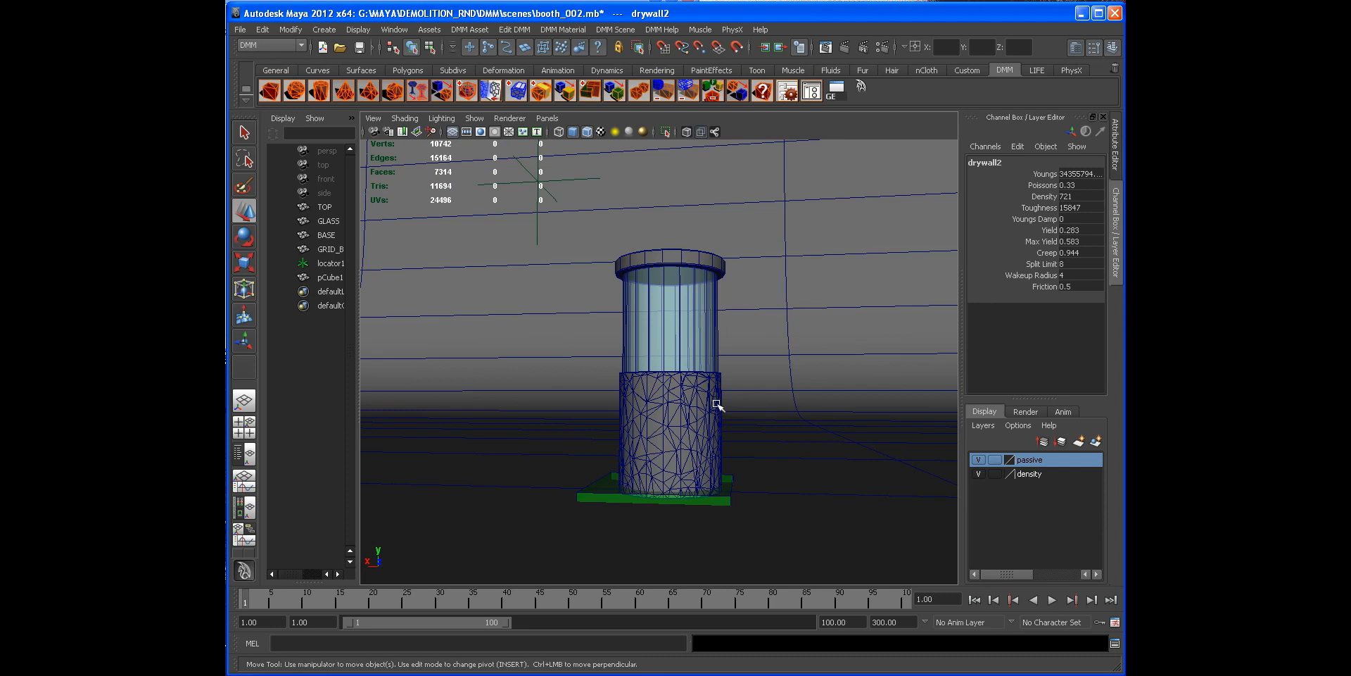
right_click_drag(495, 325, 443, 337, "alt")
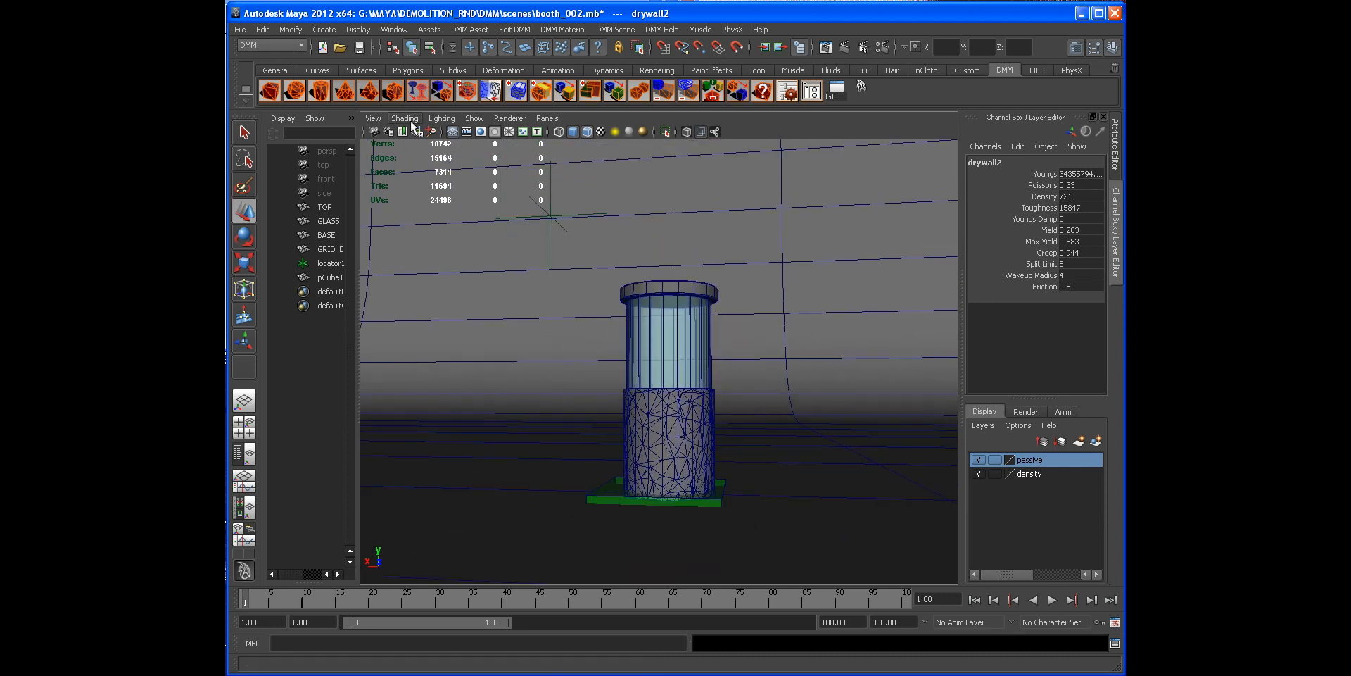
left_click(295, 90)
left_click_drag(675, 364, 535, 243)
right_click_drag(535, 243, 694, 269, "alt")
left_click_drag(587, 227, 535, 194)
middle_click_drag(535, 195, 614, 285, "alt")
left_click_drag(615, 285, 704, 232, "alt")
key("r")
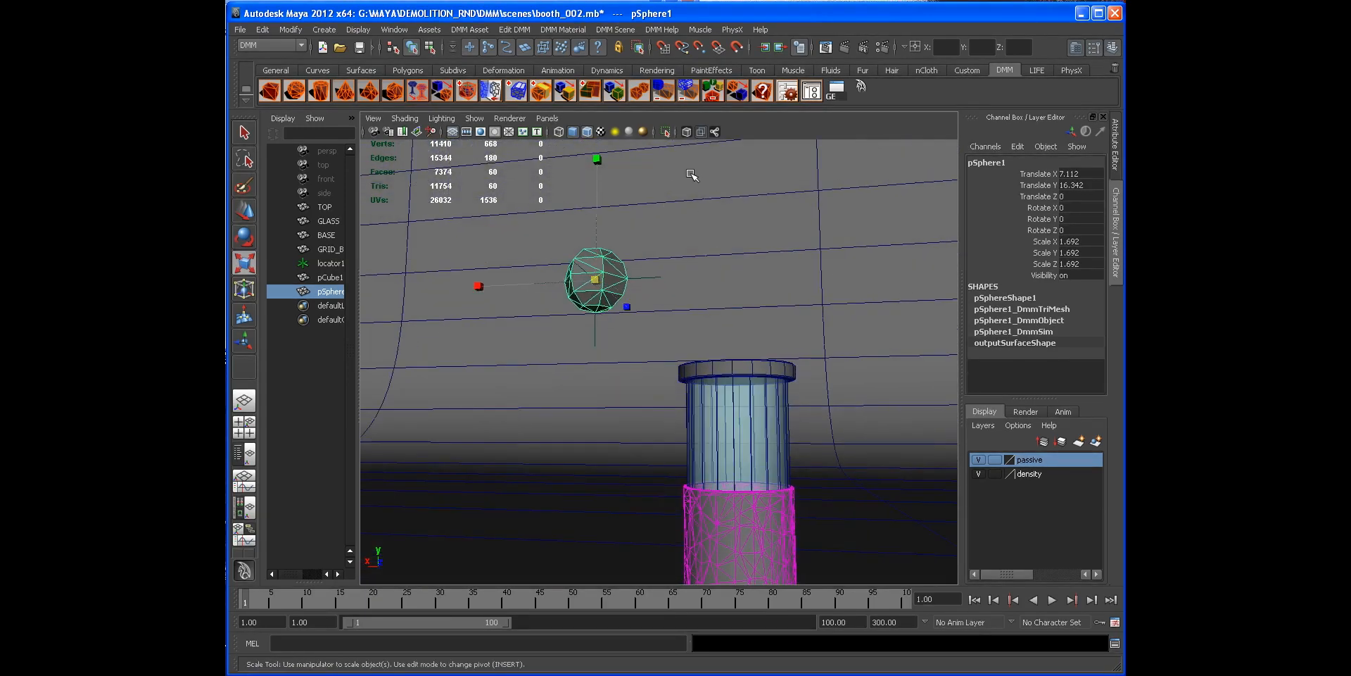
Step: Open the DMM Asset Manager with the sphere selected and mark the sphere as DMM Passive
left_click(802, 98)
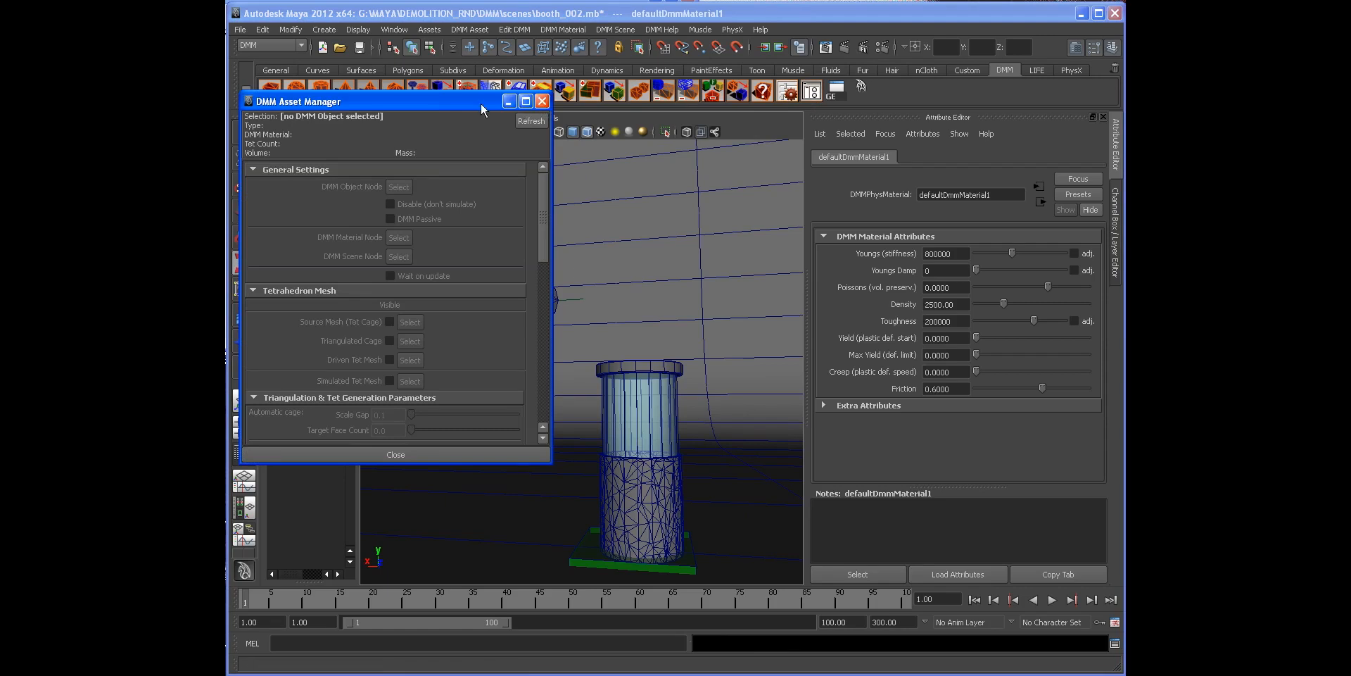
left_click_drag(485, 102, 808, 141)
left_click(523, 283)
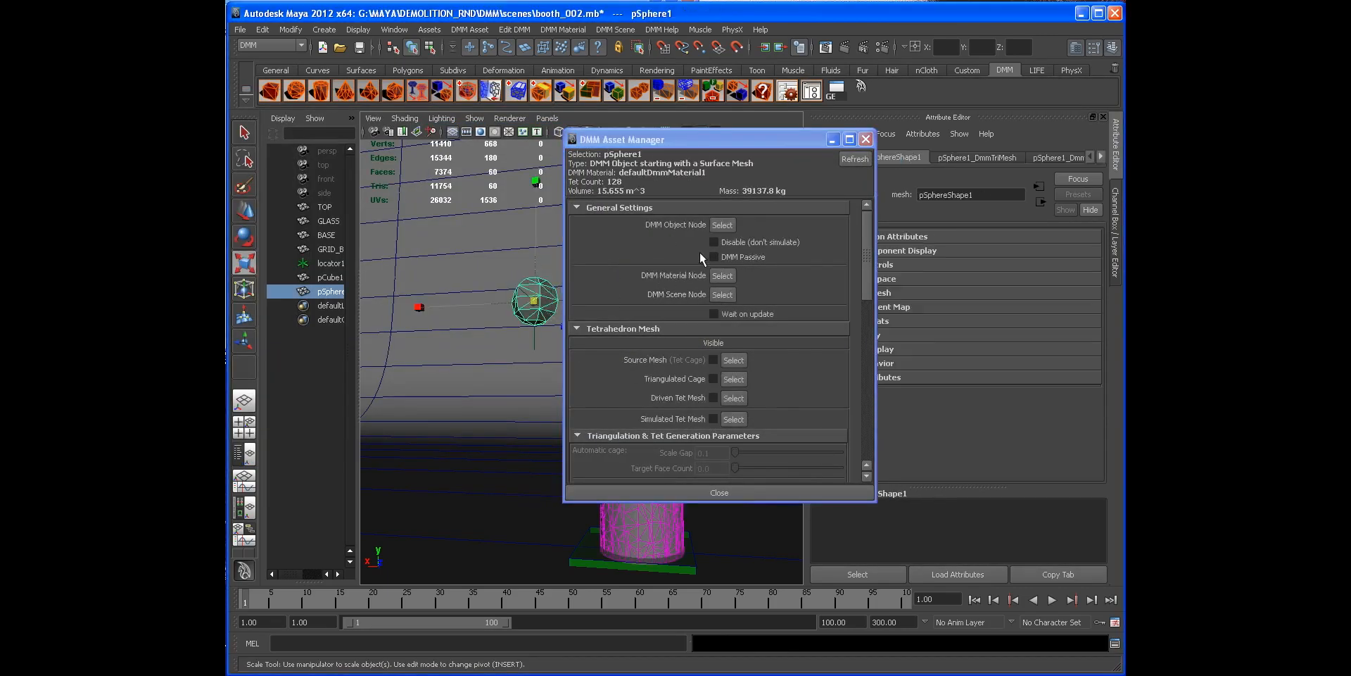
left_click(718, 257)
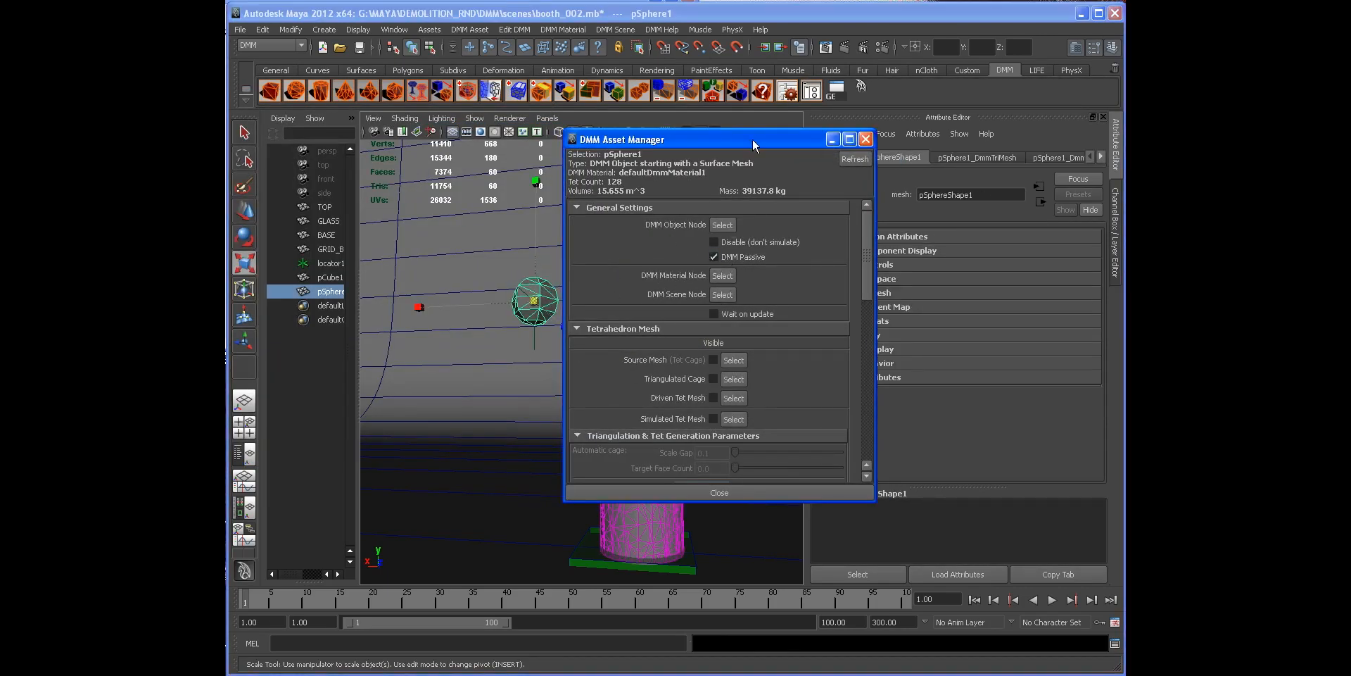
left_click_drag(754, 141, 631, 118)
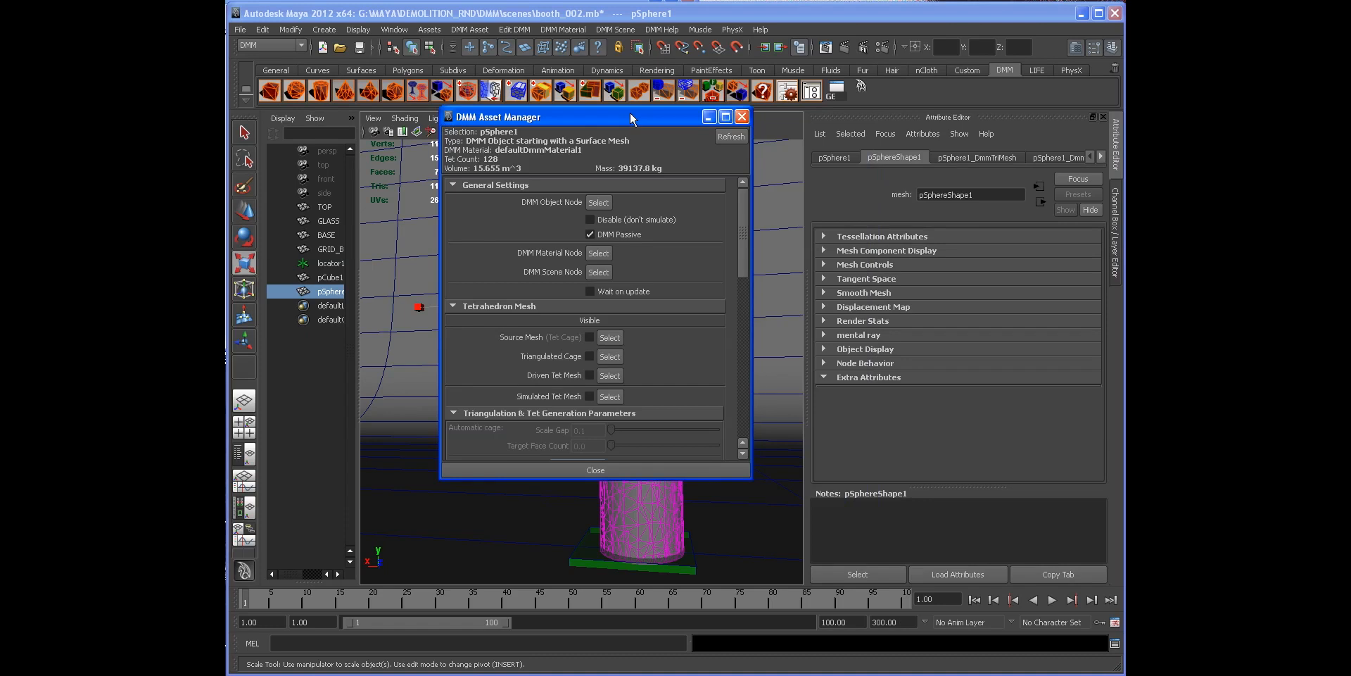
Step: Inspect the sphere's connected DMM material attributes, close the Asset Manager and reselect the sphere
left_click(789, 91)
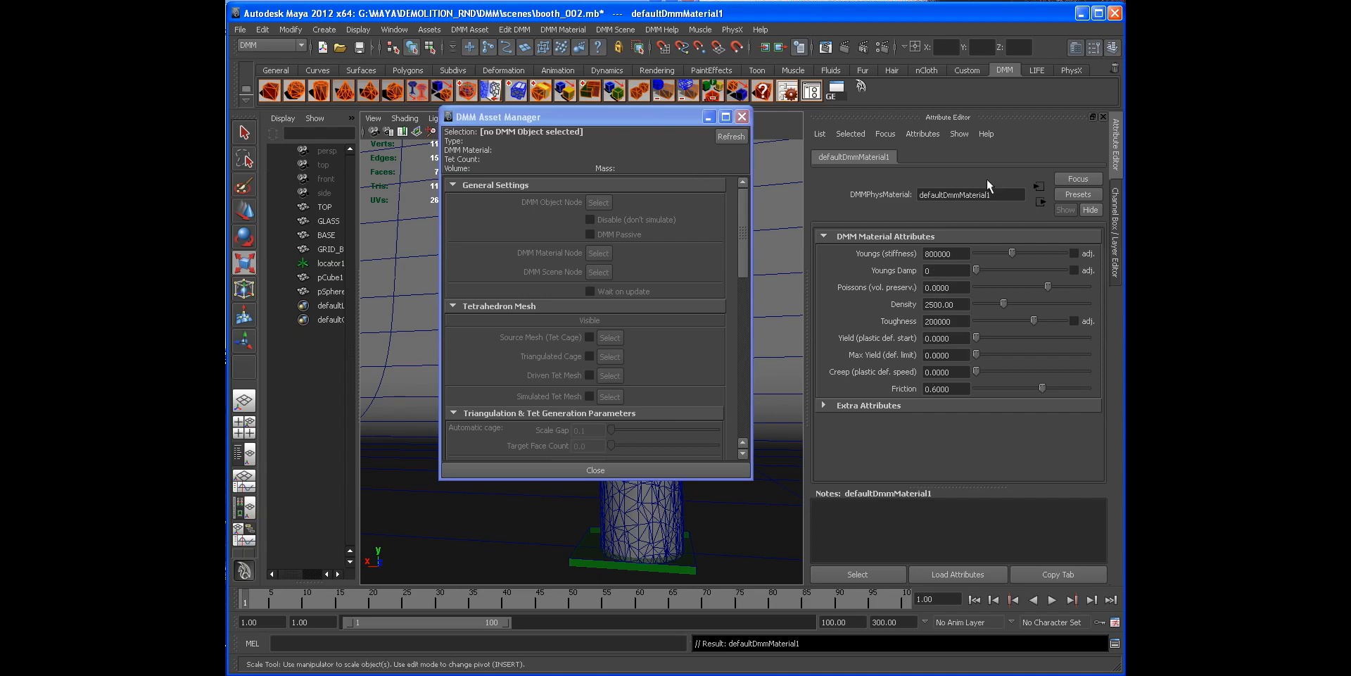
left_click(1115, 233)
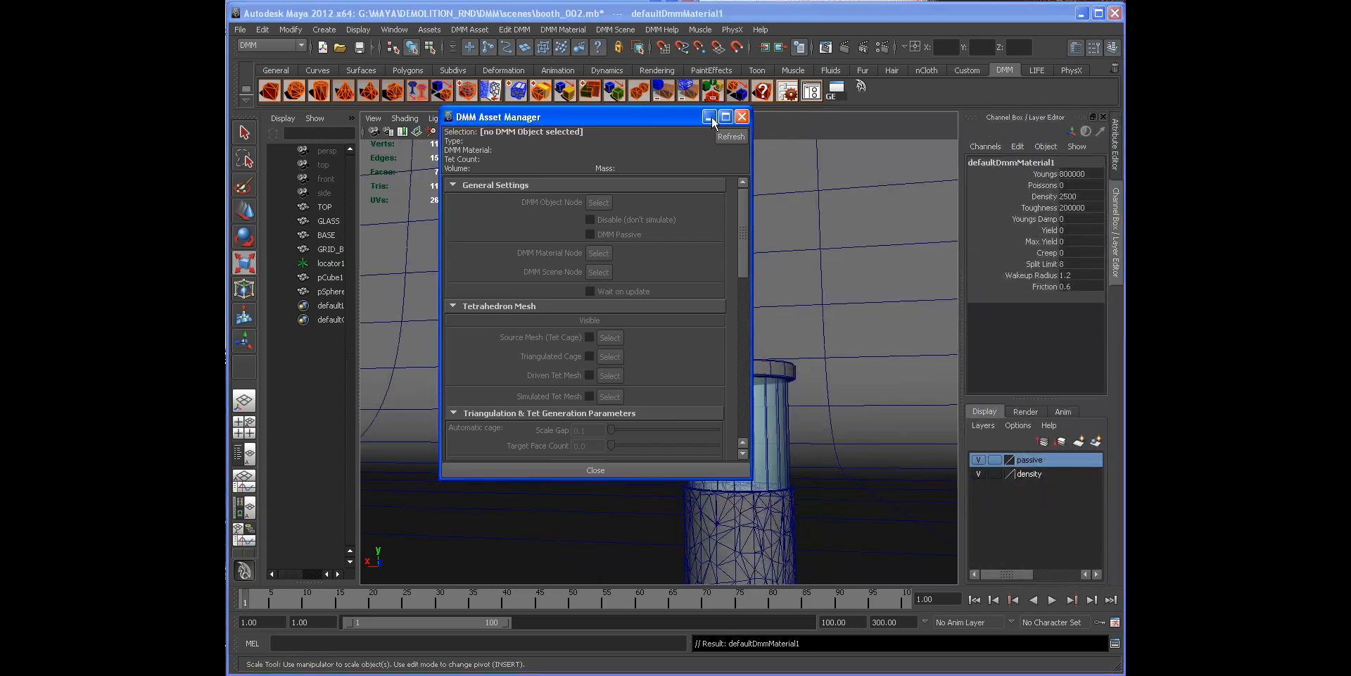
left_click(740, 117)
left_click(582, 279)
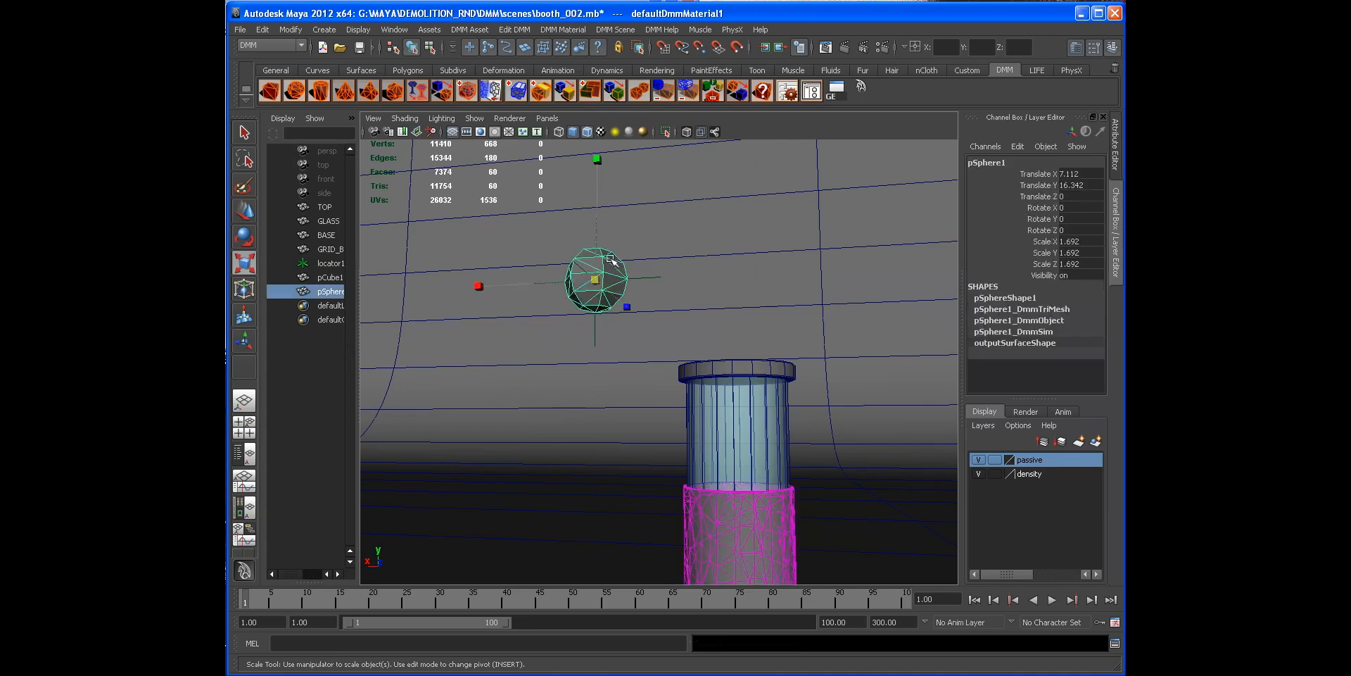
Step: Parent-constrain the sphere to locator1
left_click_drag(549, 341, 594, 364, "alt")
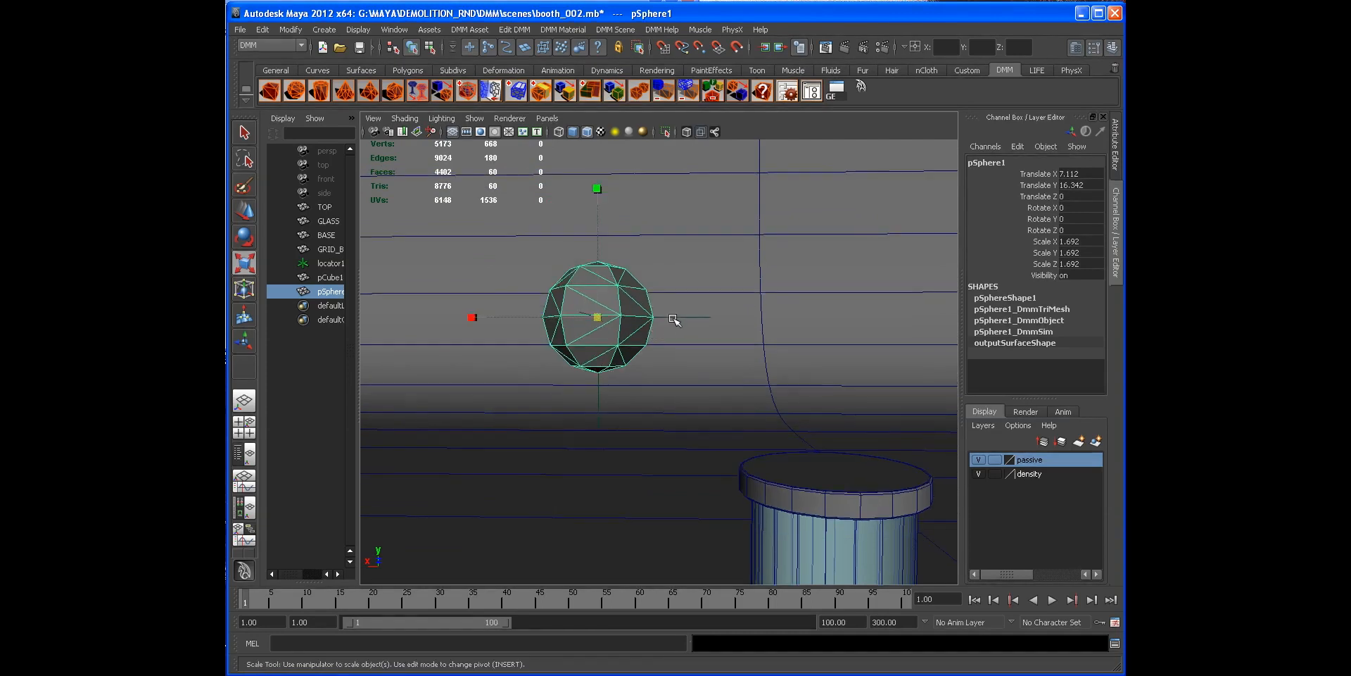
key("space")
left_click_drag(814, 353, 717, 380)
middle_click_drag(716, 380, 696, 363, "alt")
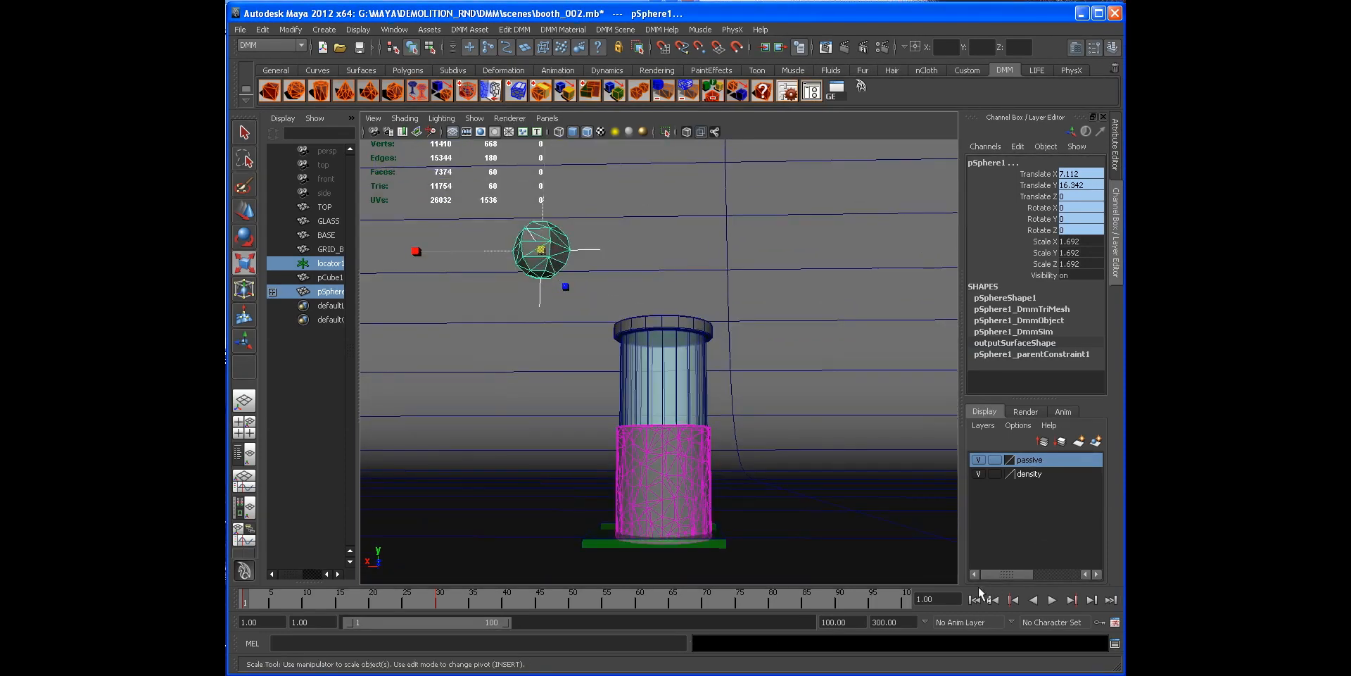
Step: Play the simulation to watch the sphere strike the booth, then return to the first frame
left_click(1052, 600)
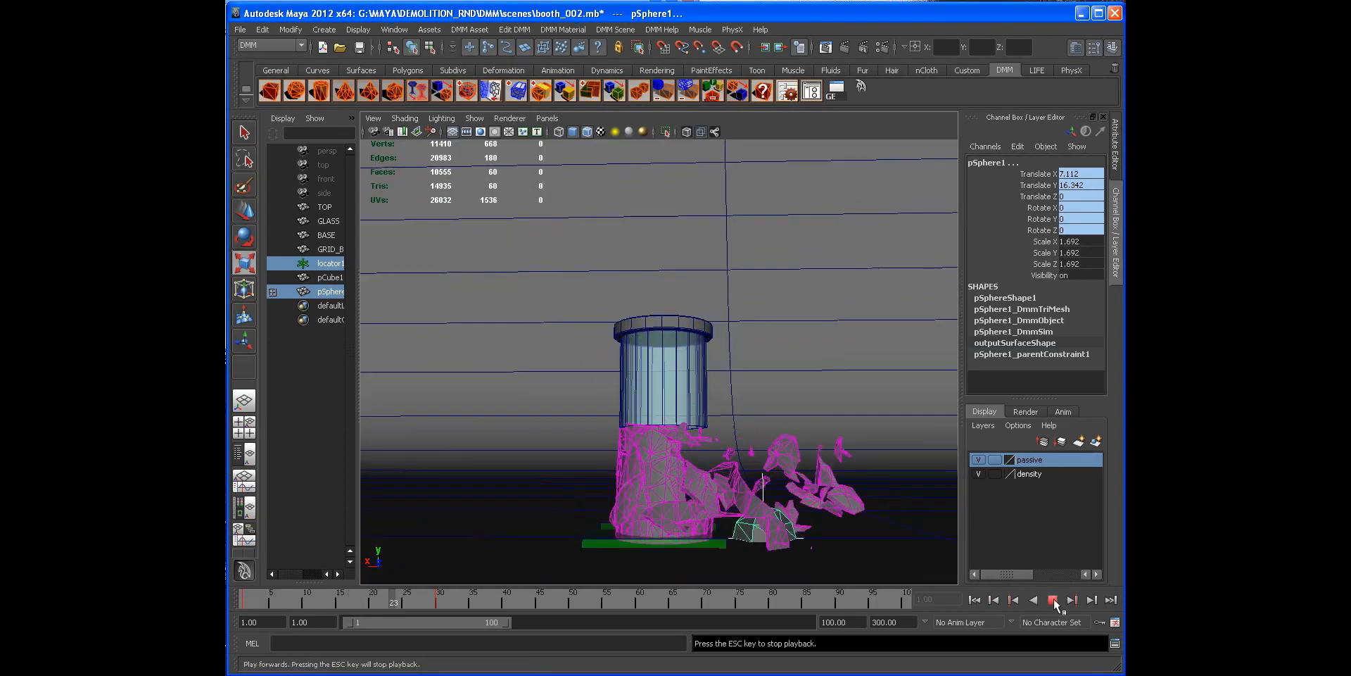
left_click(1055, 600)
left_click_drag(824, 499, 718, 489, "alt")
middle_click_drag(718, 489, 692, 429, "alt")
left_click_drag(693, 429, 763, 431, "alt")
left_click(975, 601)
middle_click_drag(736, 414, 735, 424, "alt")
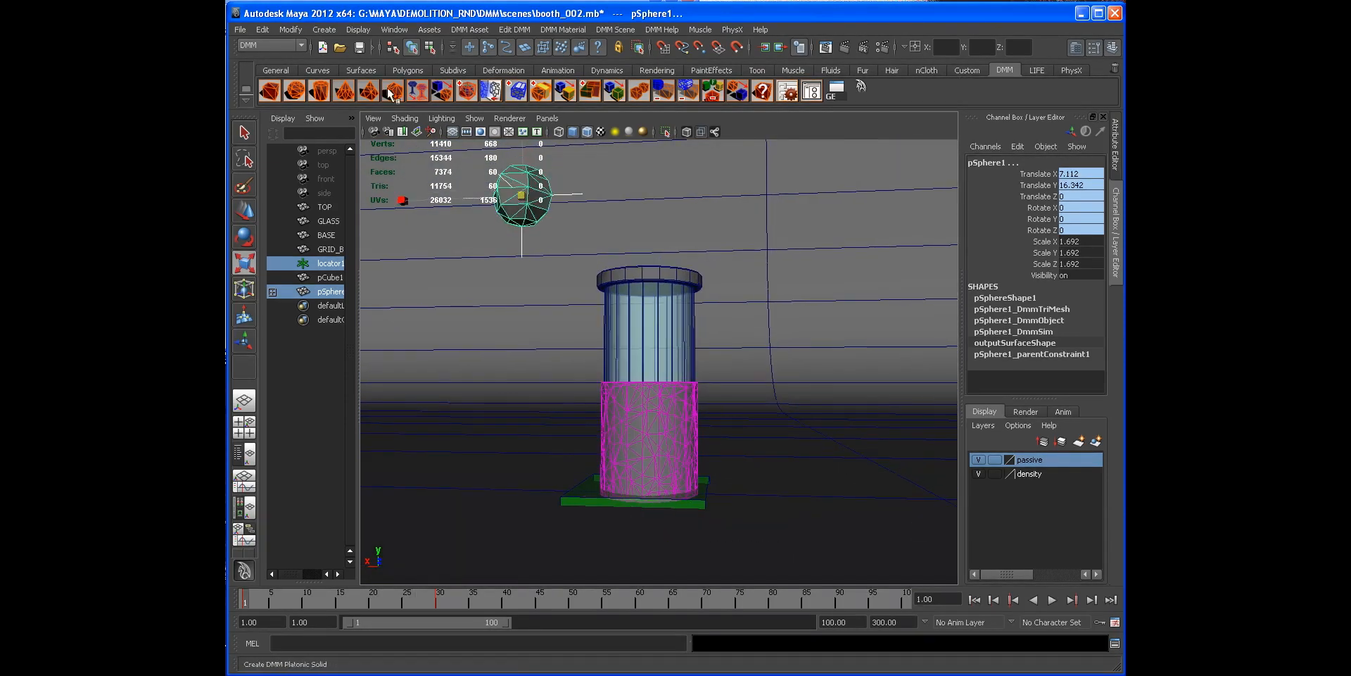
Step: Create a DMM cube and scale it into a flat slab about 268 by 2 by 106
left_click_drag(679, 316, 637, 333, "alt")
right_click_drag(758, 451, 654, 440, "alt")
left_click_drag(649, 443, 670, 399)
left_click_drag(533, 384, 761, 356)
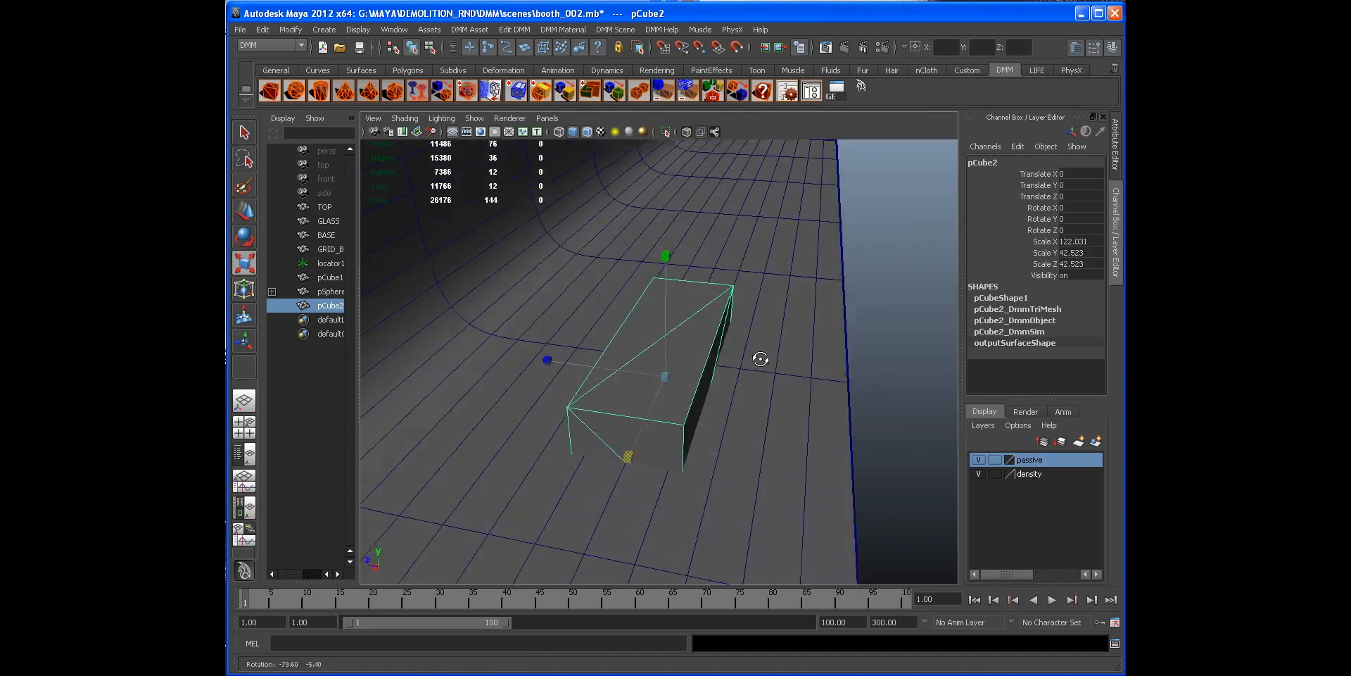
left_click_drag(440, 334, 366, 328)
left_click_drag(693, 373, 572, 332, "alt")
left_click_drag(529, 395, 635, 381)
left_click_drag(659, 248, 739, 357)
Step: Move the slab up to sit just under the booth's base, at Y about -0.81
key("space")
key("w")
right_click_drag(739, 357, 854, 331, "alt")
key("f")
mouse_move(660, 274)
left_mouse_down()
mouse_move(661, 323)
mouse_move(658, 296)
left_mouse_up()
right_click_drag(619, 386, 714, 389, "alt")
middle_click_drag(714, 389, 715, 365, "alt")
right_click_drag(715, 365, 864, 367, "alt")
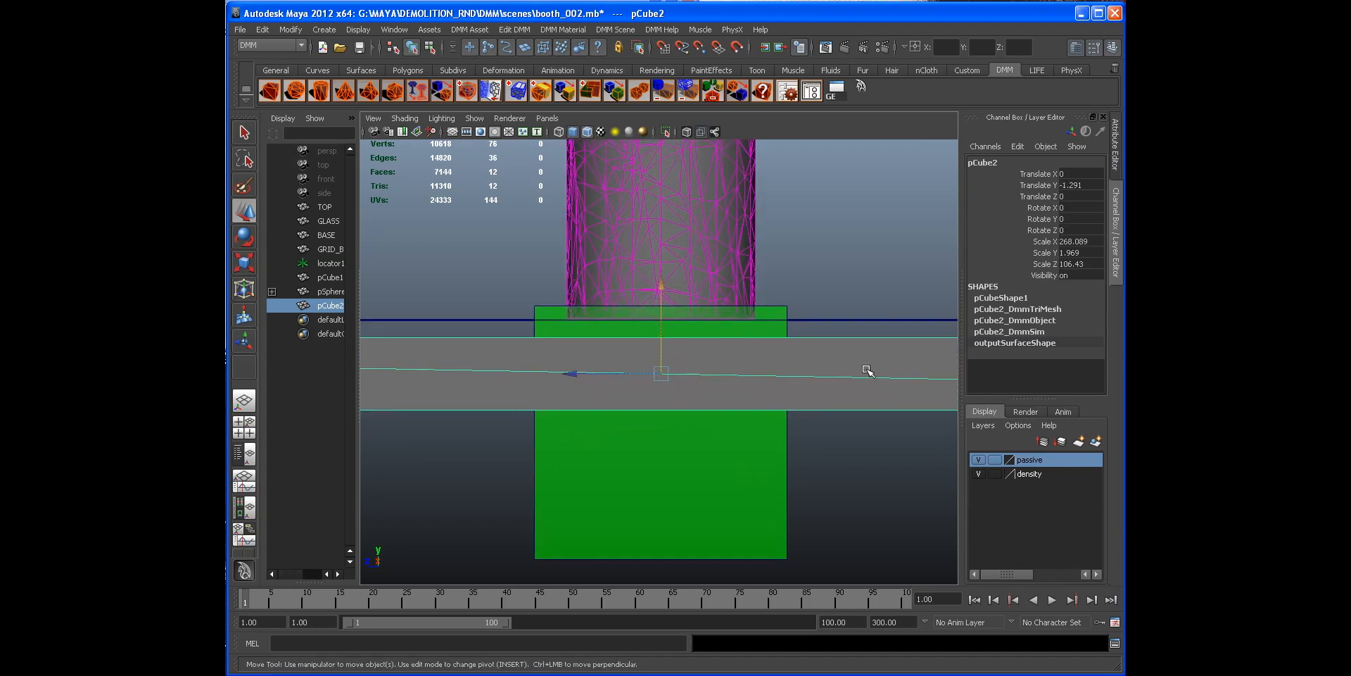
left_click_drag(660, 289, 661, 271)
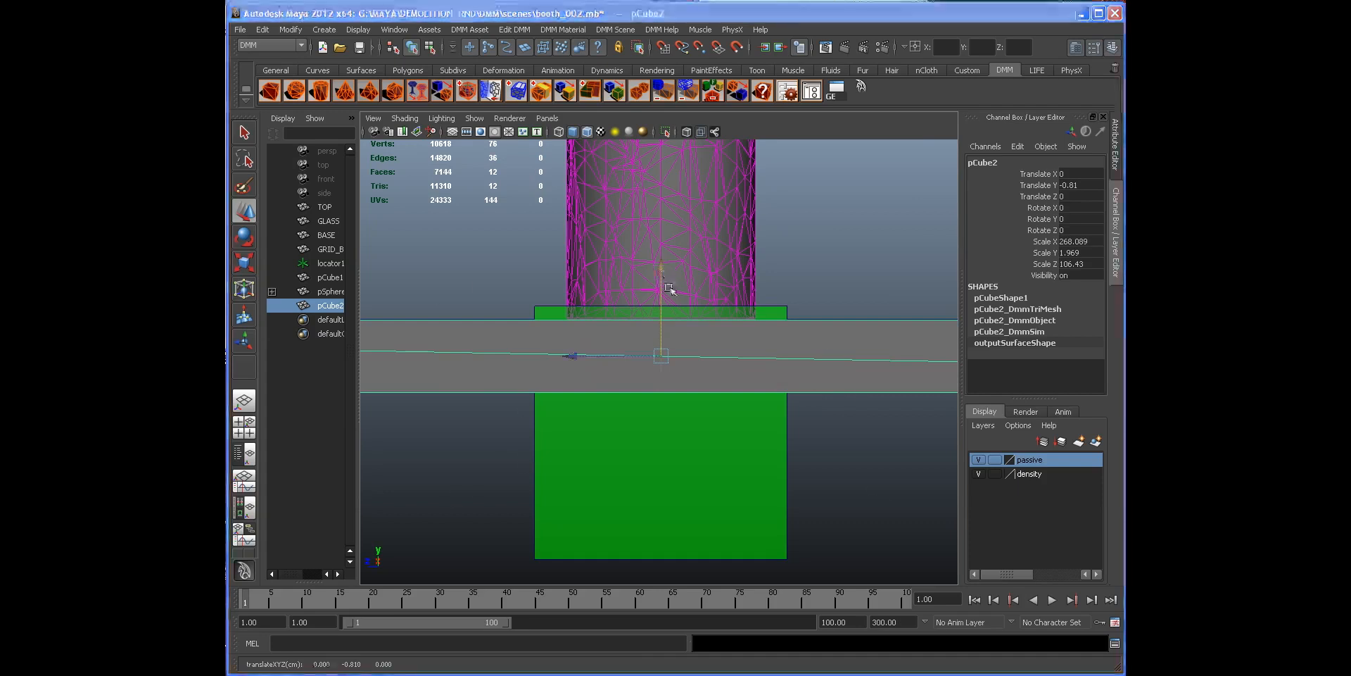
Step: Select the base and passive region in the outliner layout and hide the passive display layer
key("space")
left_click(704, 339)
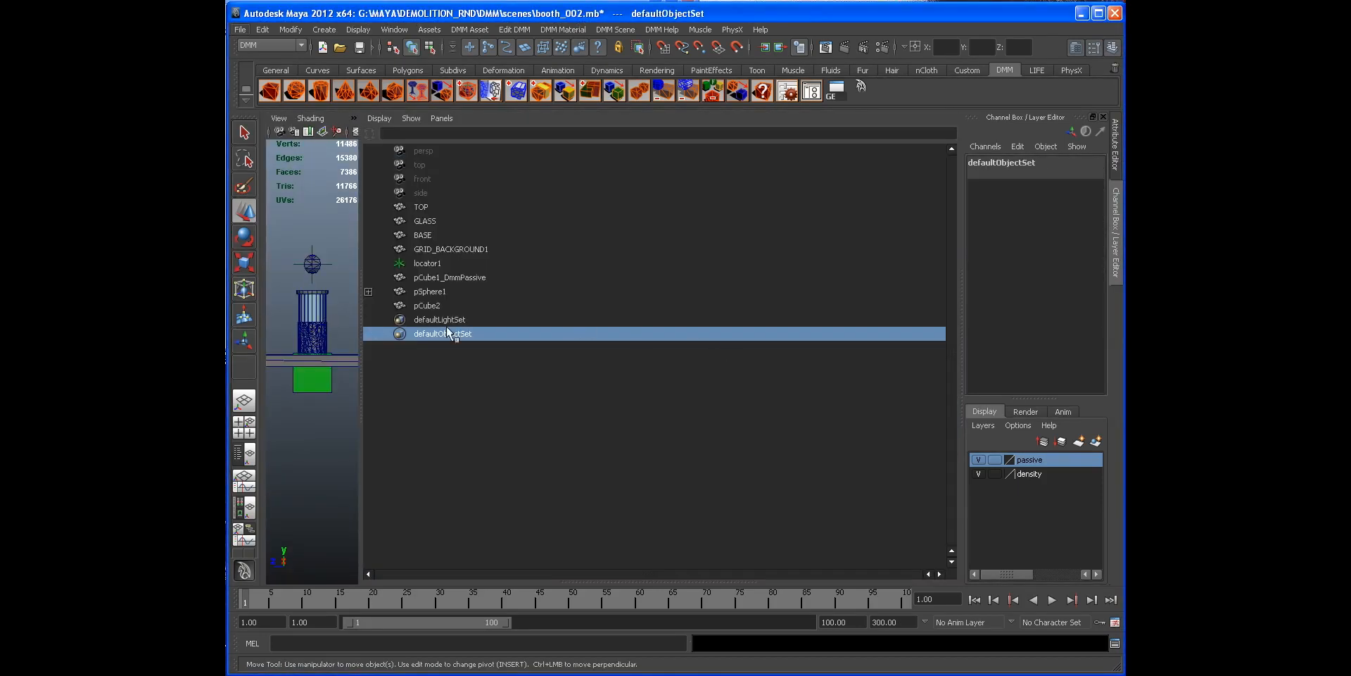
left_click(631, 235)
key("space")
left_click_drag(630, 261, 628, 237)
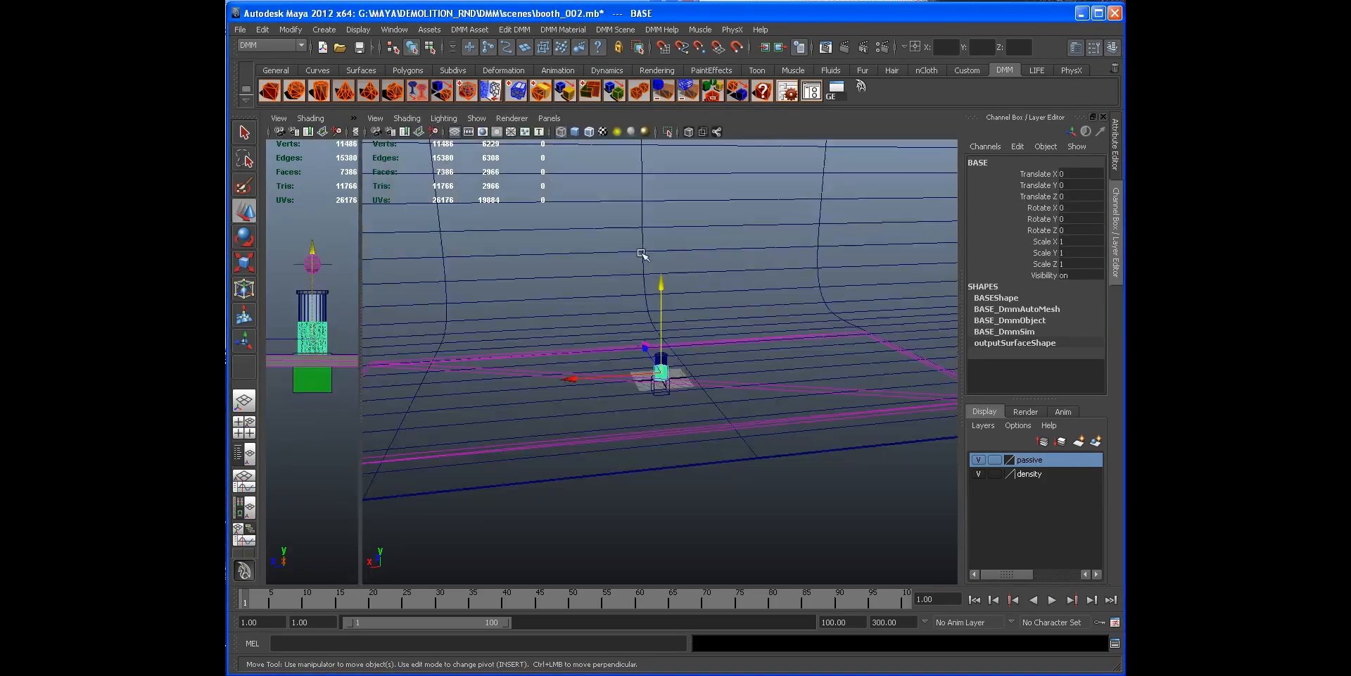
left_click(245, 454)
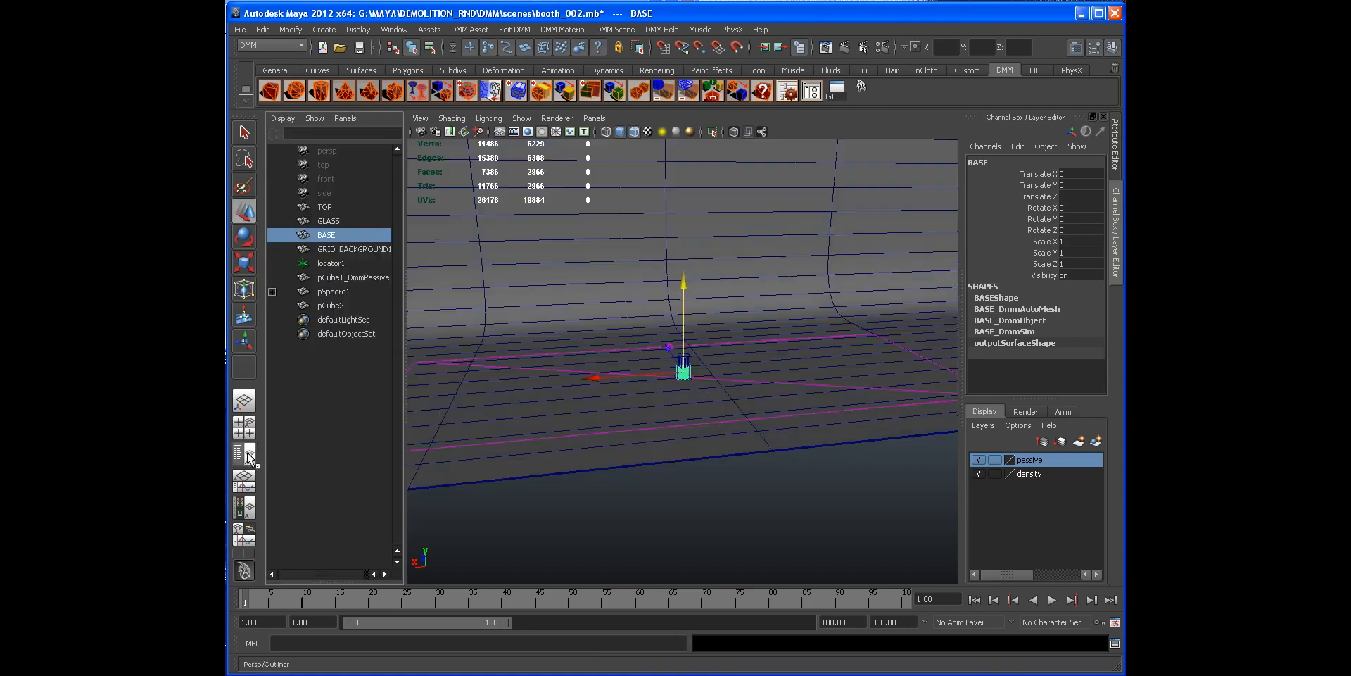
key("f")
scroll(739, 444, "up", 5)
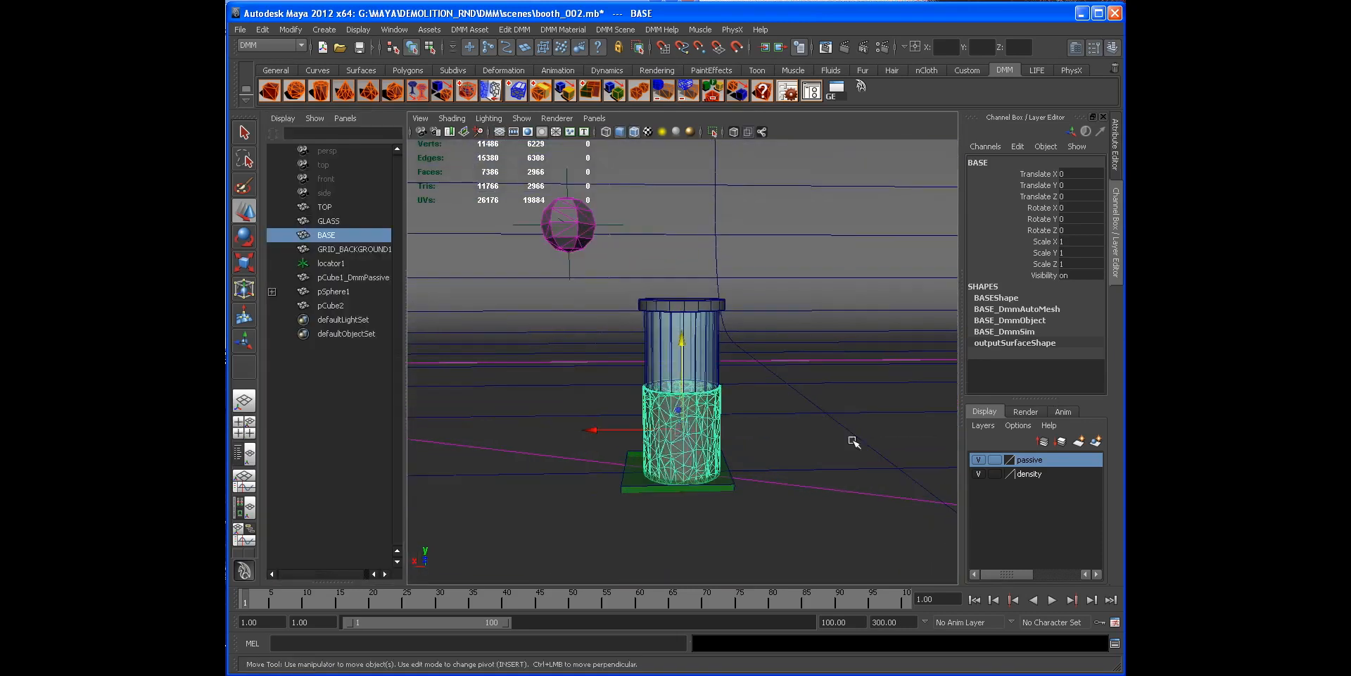
left_click(763, 495)
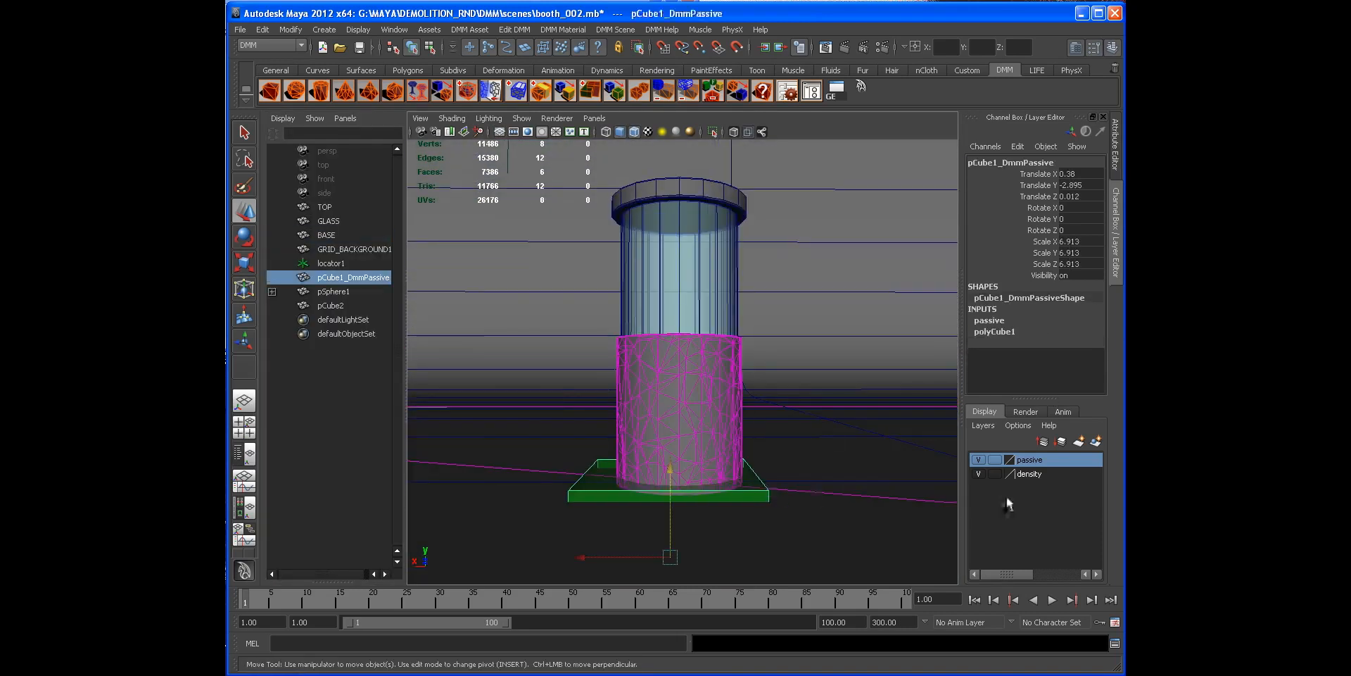
left_click(981, 462)
Step: Select the background grid and put it on a new display layer named ground
left_click_drag(718, 432, 804, 398, "alt")
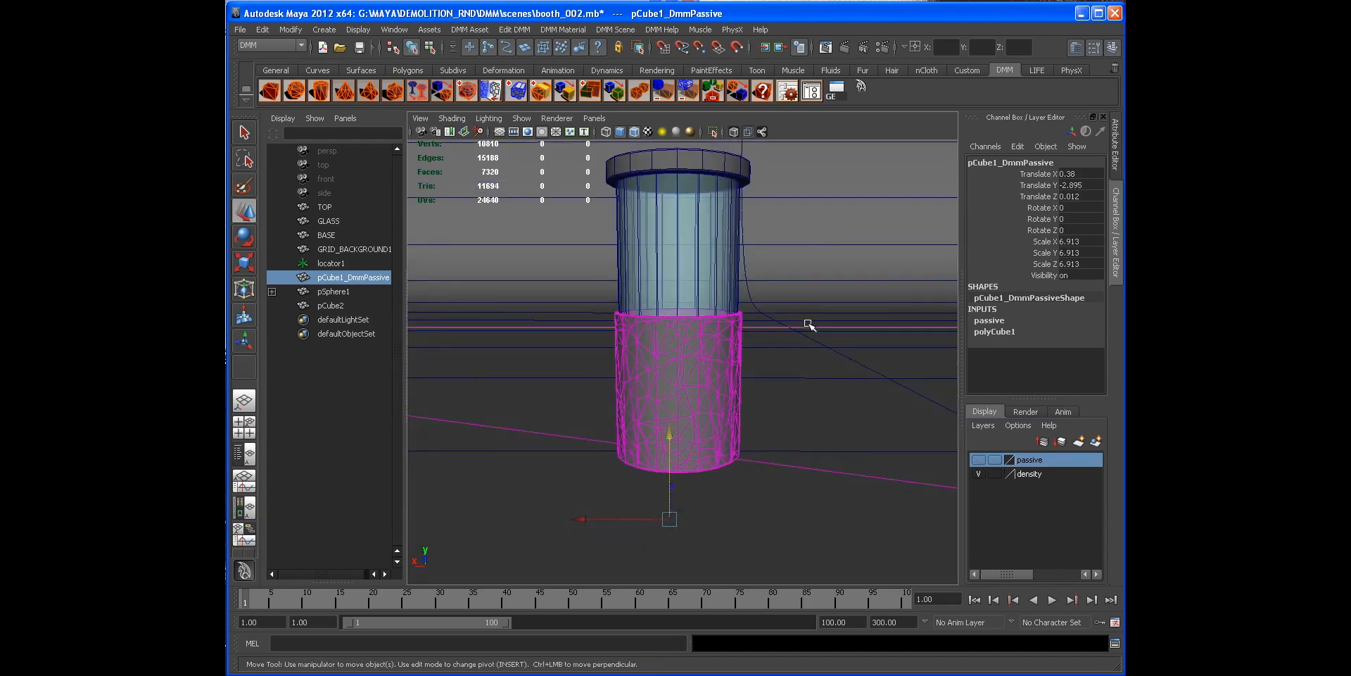
left_click(806, 327)
left_click(821, 384, "shift")
left_click(838, 241, "shift")
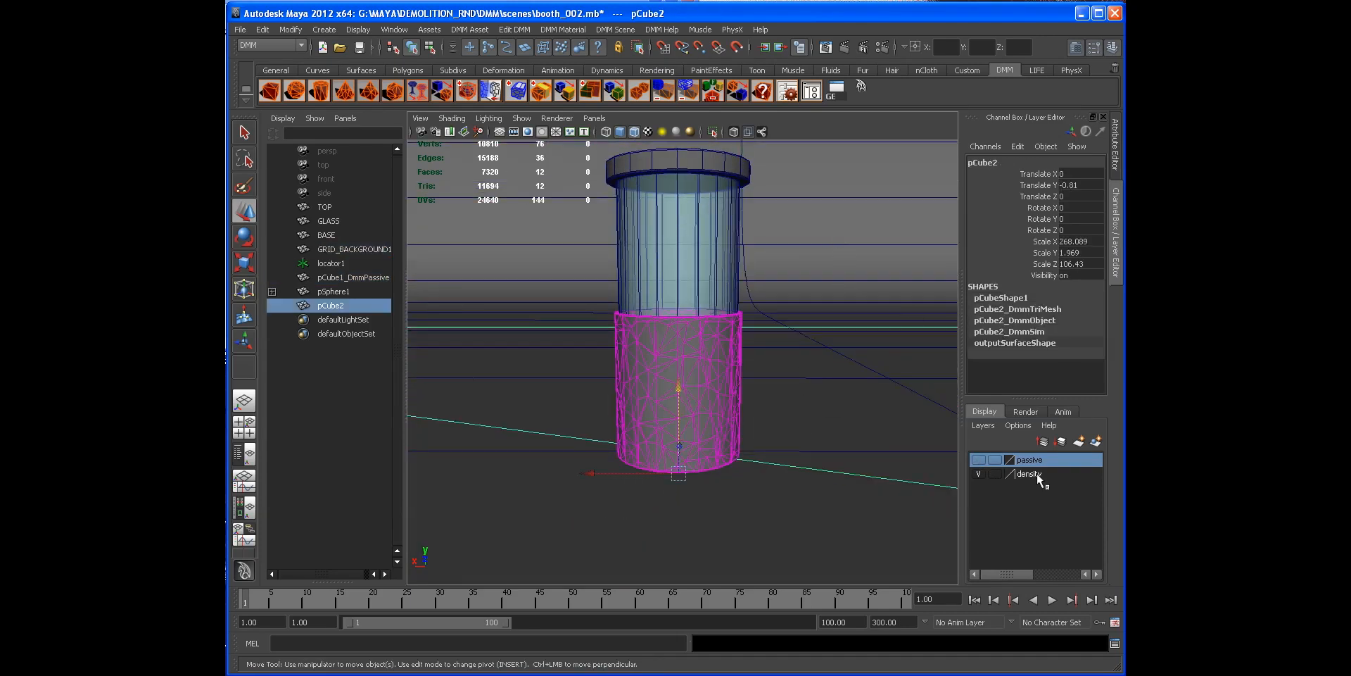
left_click(937, 452)
left_click(893, 387)
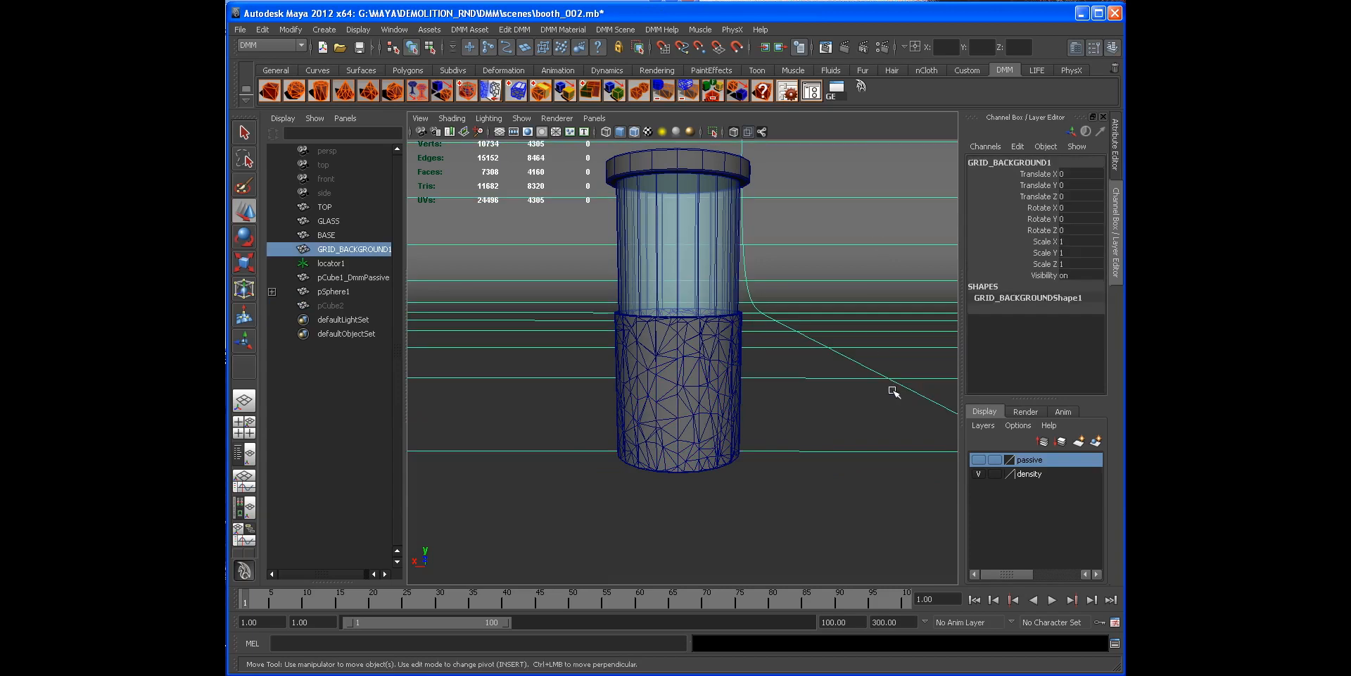
left_click(1091, 443)
double_click(1028, 460)
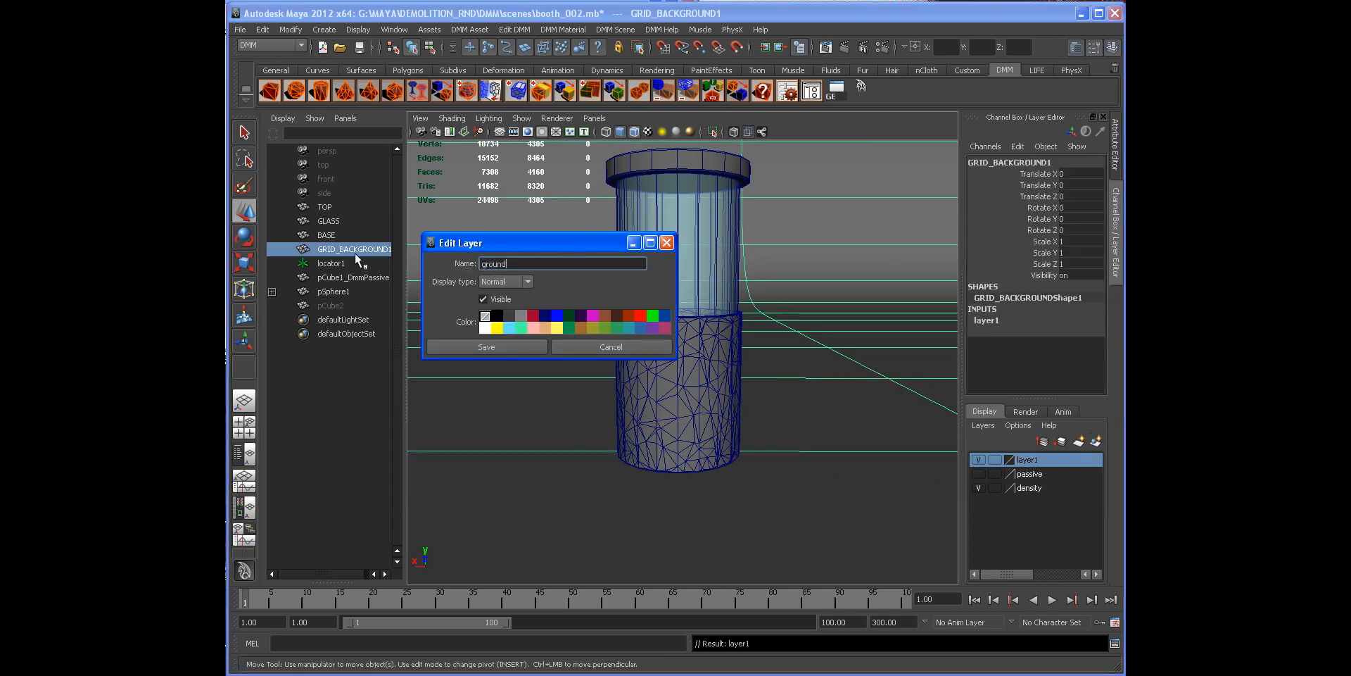
left_click(510, 345)
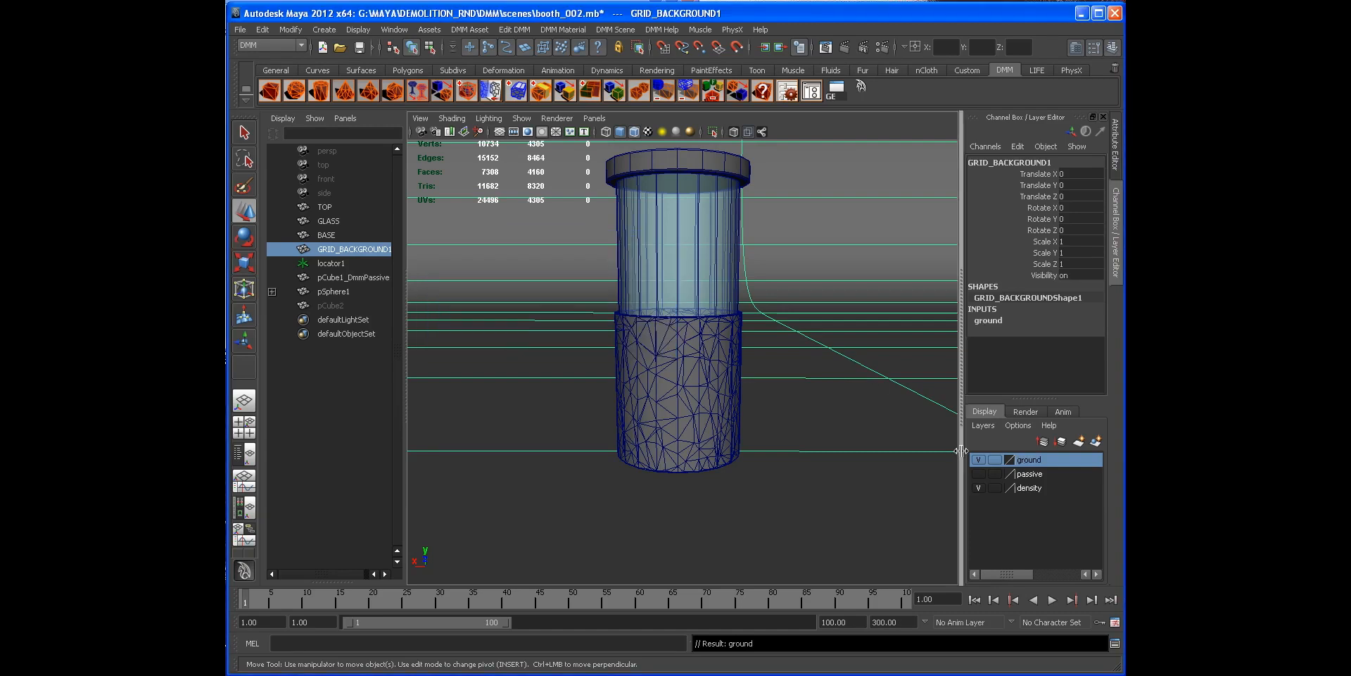
Step: Set the ground layer to reference display
left_click(995, 460)
left_click(994, 461)
mouse_move(816, 356)
left_mouse_down("alt")
mouse_move(753, 344)
mouse_move(775, 344)
left_mouse_up("alt")
right_click_drag(775, 344, 704, 310, "alt")
middle_click_drag(704, 309, 702, 398, "alt")
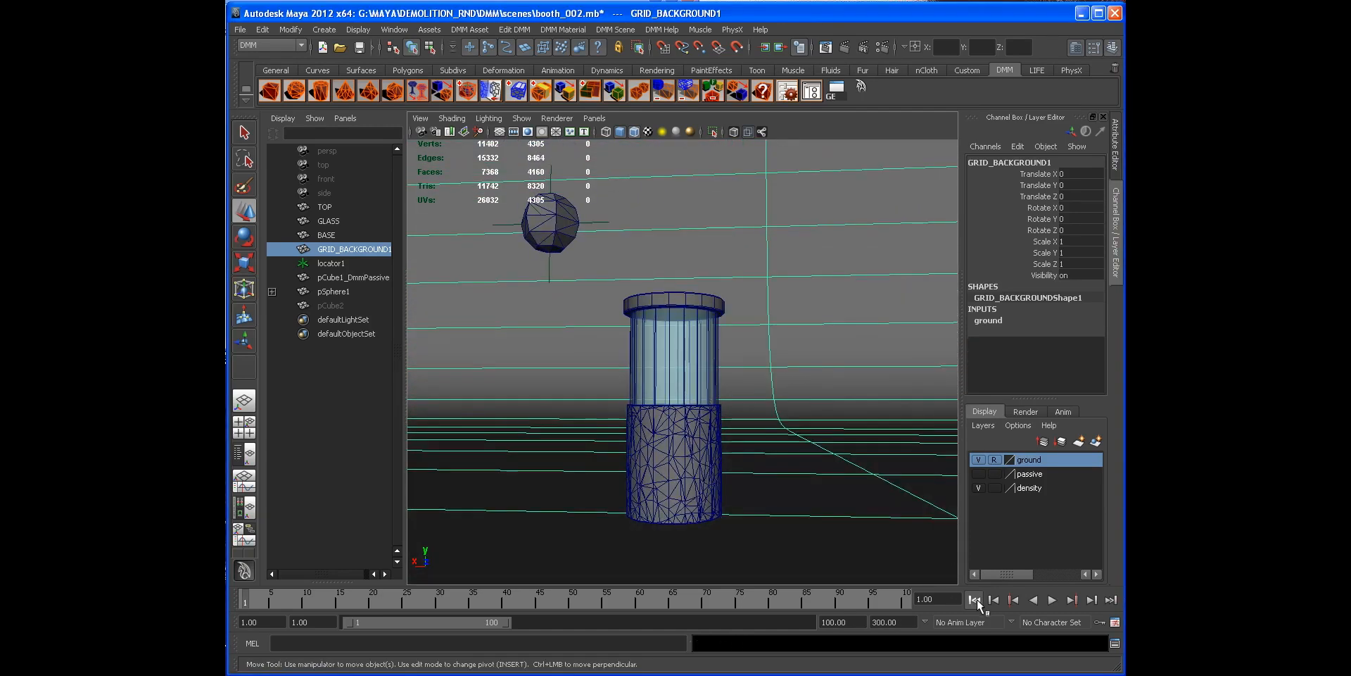
Step: Play the simulation to check the projectile's impact on the booth, then rewind it
left_click(1052, 600)
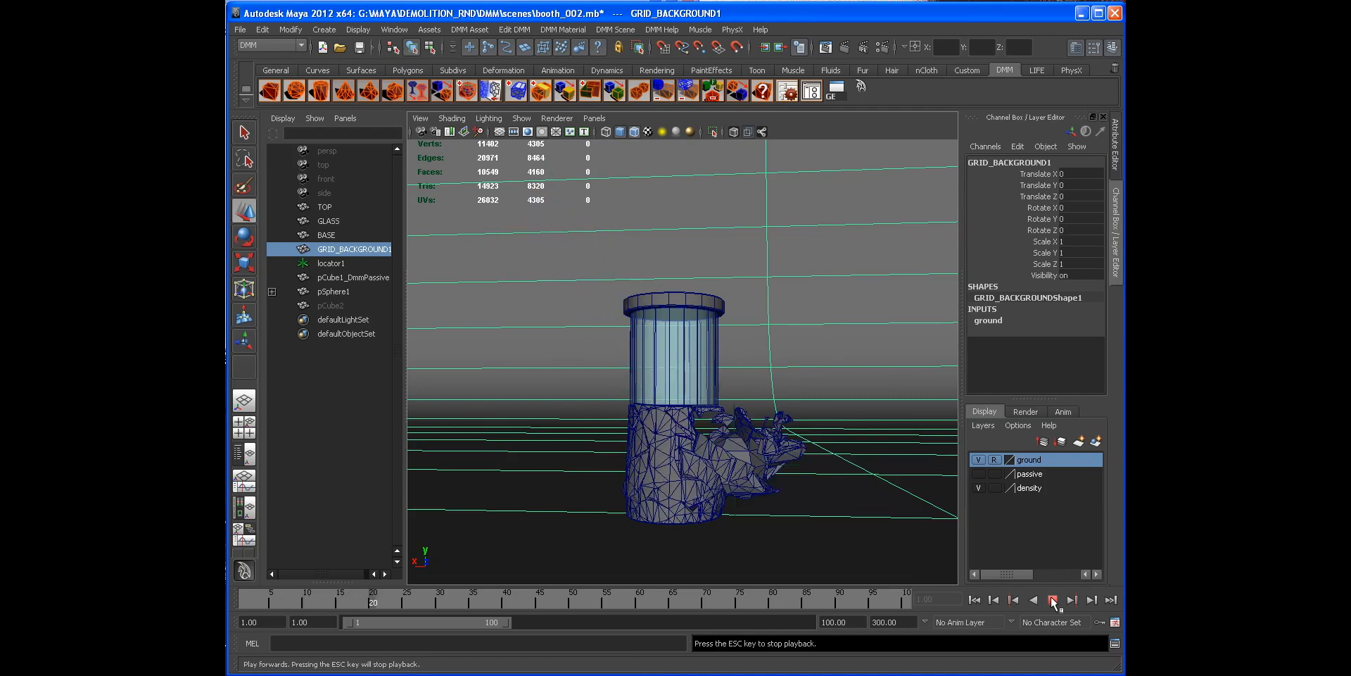
left_click(1052, 600)
left_click(974, 599)
left_click_drag(800, 468, 683, 429, "alt")
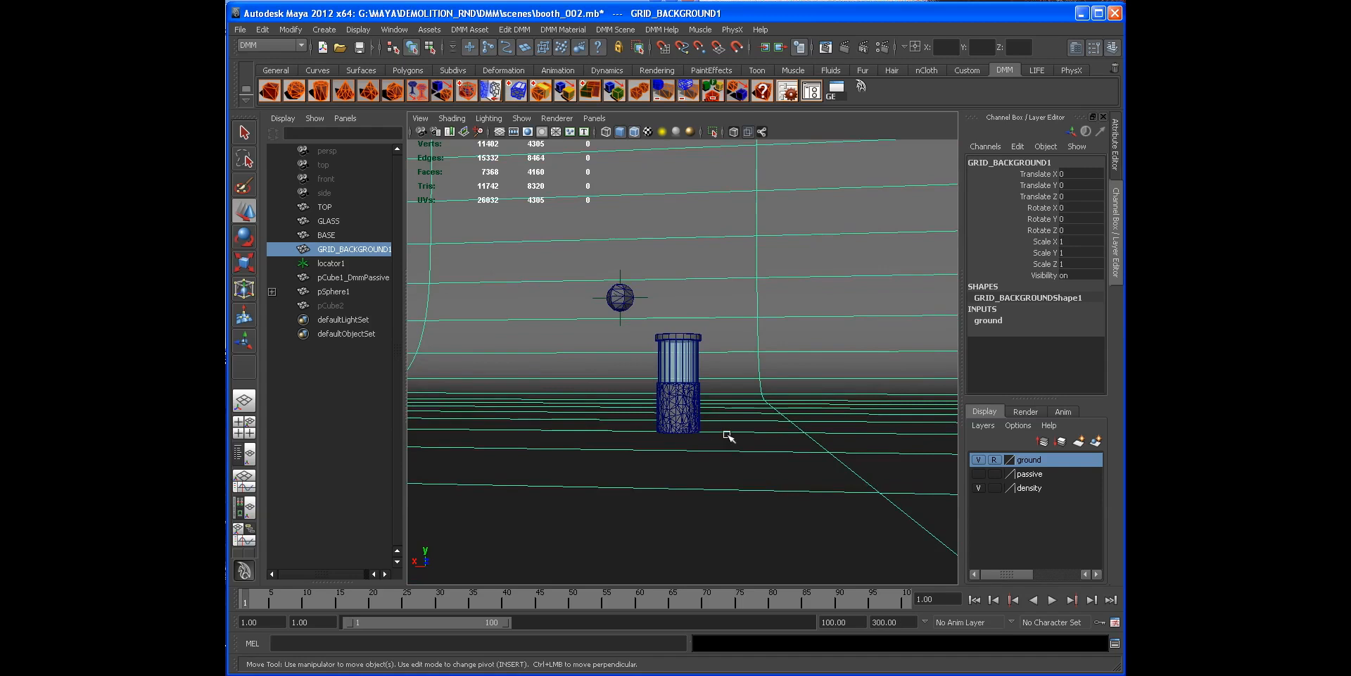
Step: Unhide the ground slab and make it a DMM passive object in the DMM Asset Manager
left_click(332, 307)
right_click(585, 293)
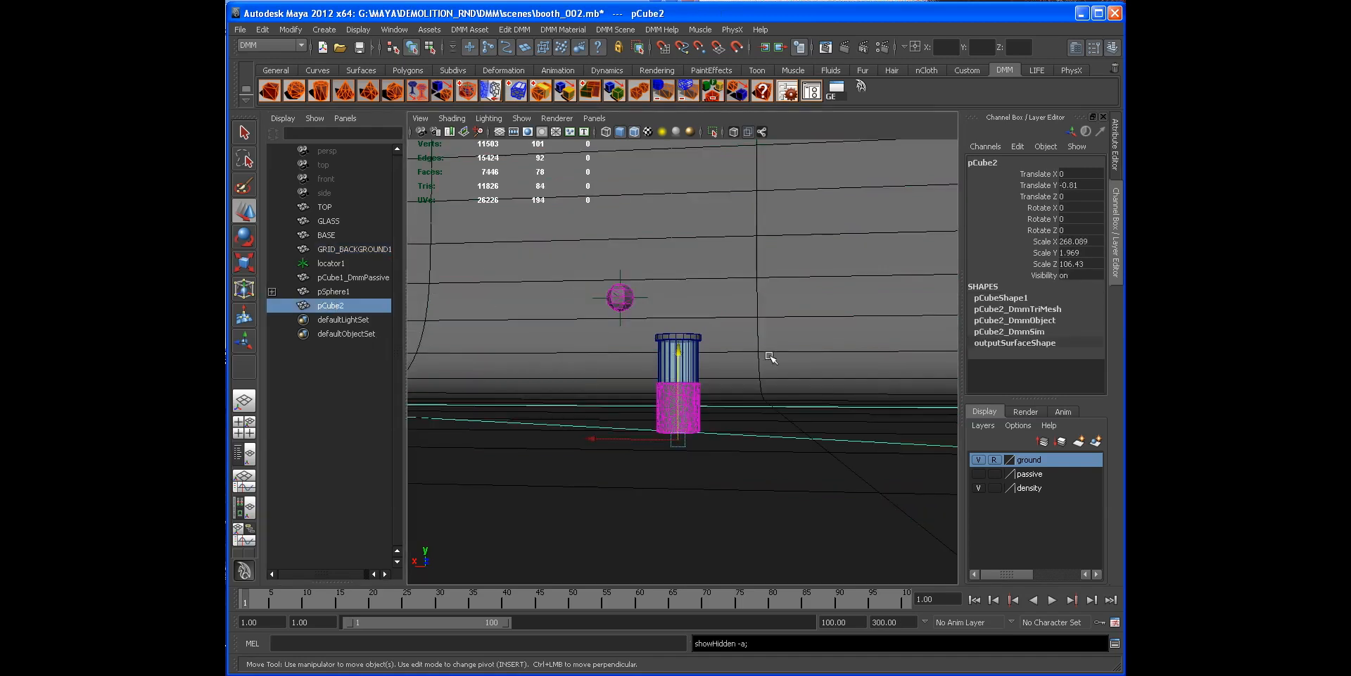
left_click_drag(772, 357, 714, 341, "alt")
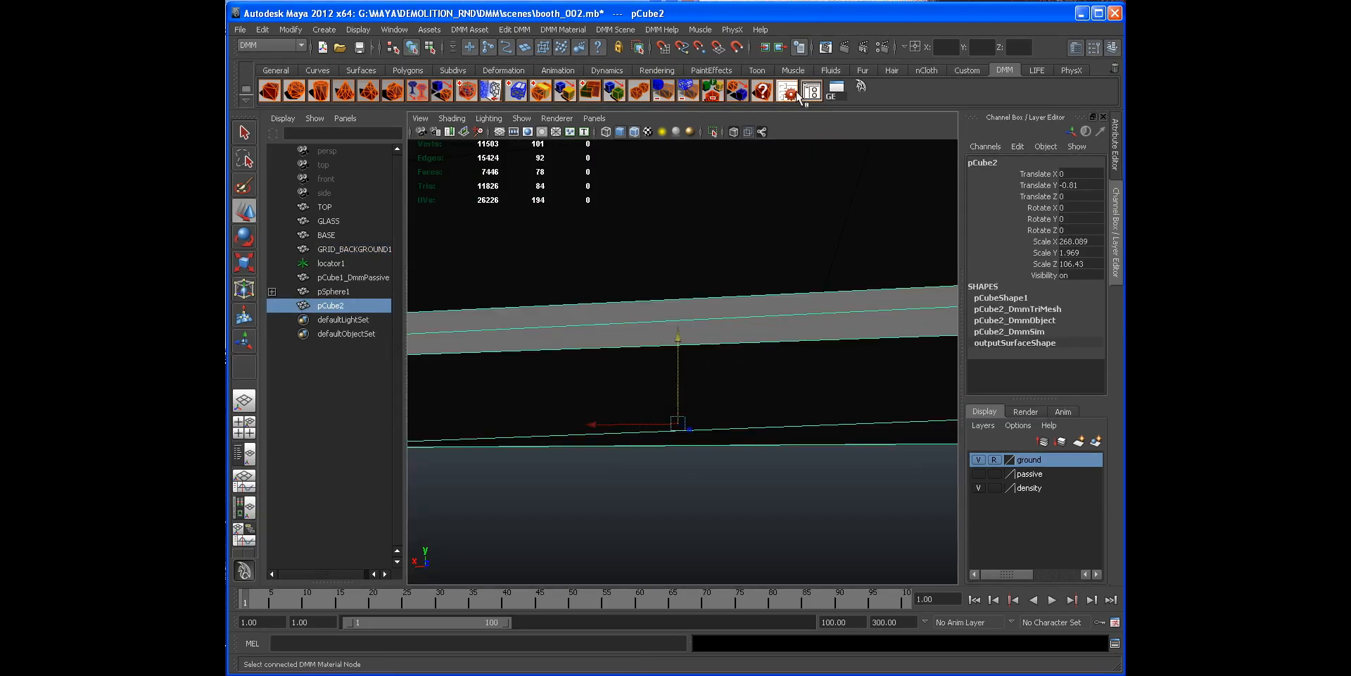
left_click(798, 97)
left_click(811, 93)
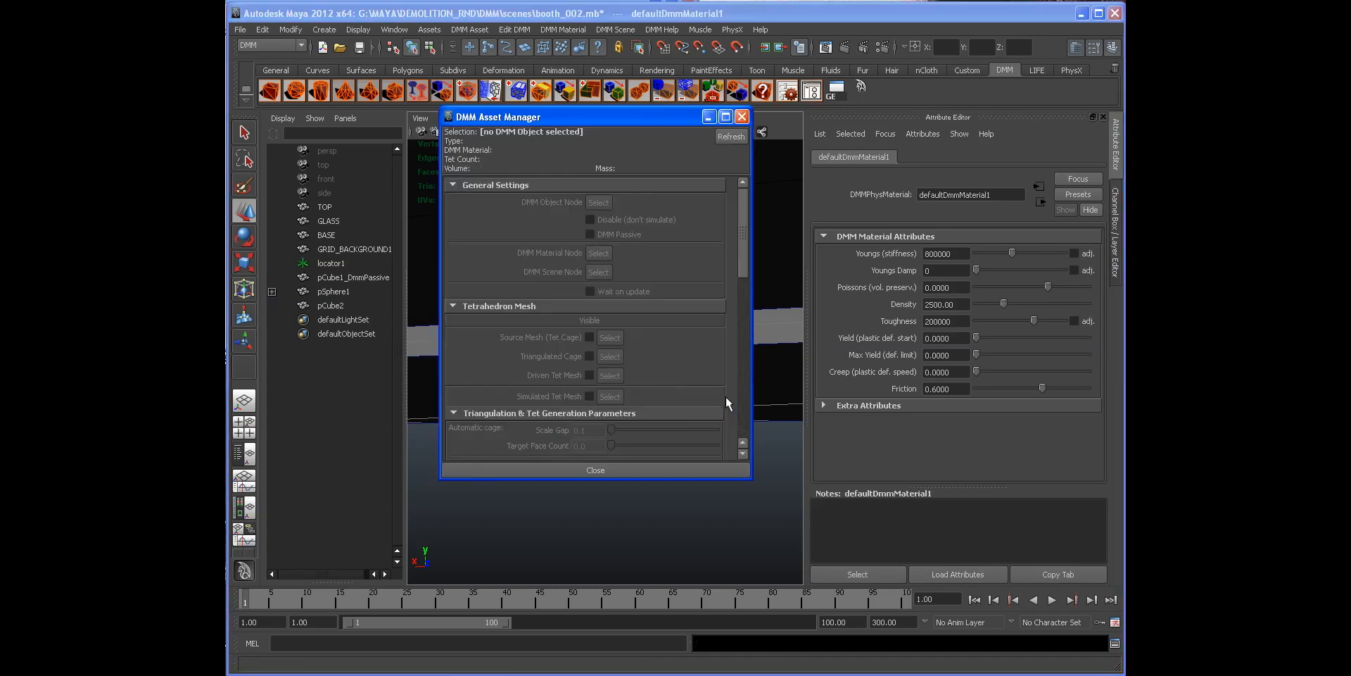
left_click(772, 381)
left_click(610, 236)
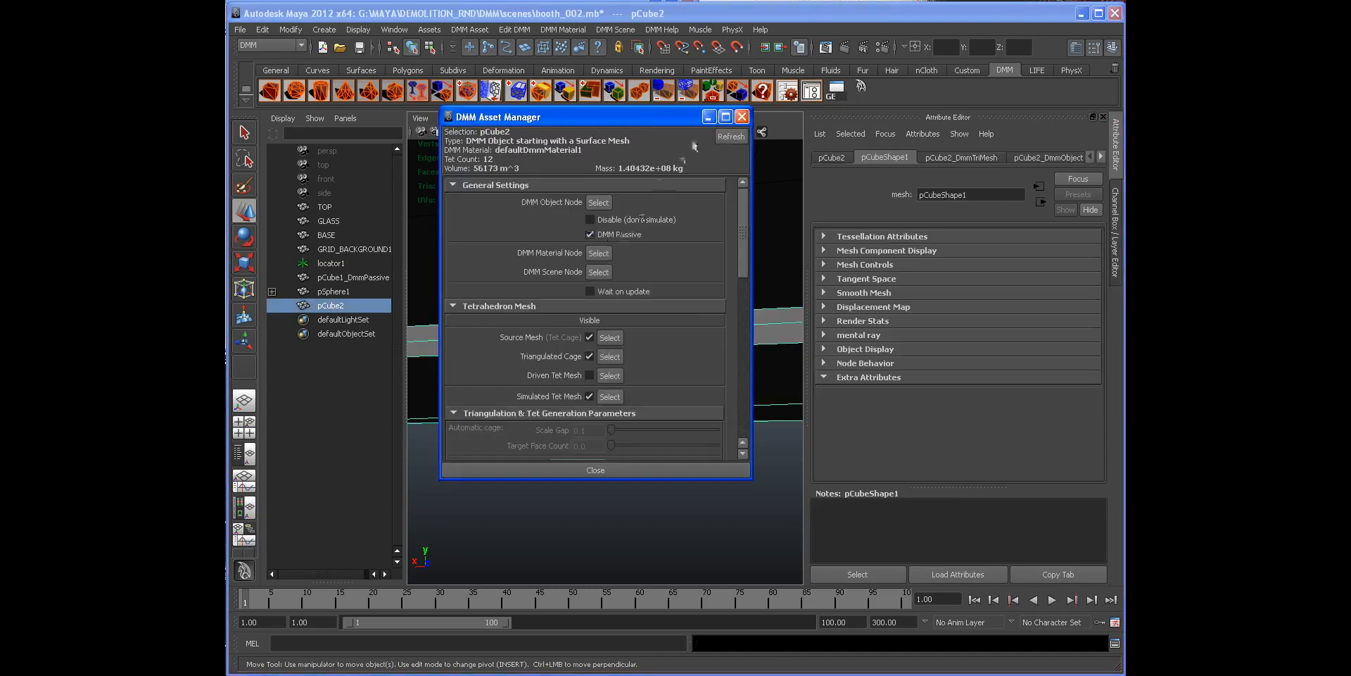
left_click(742, 117)
left_click(1116, 148)
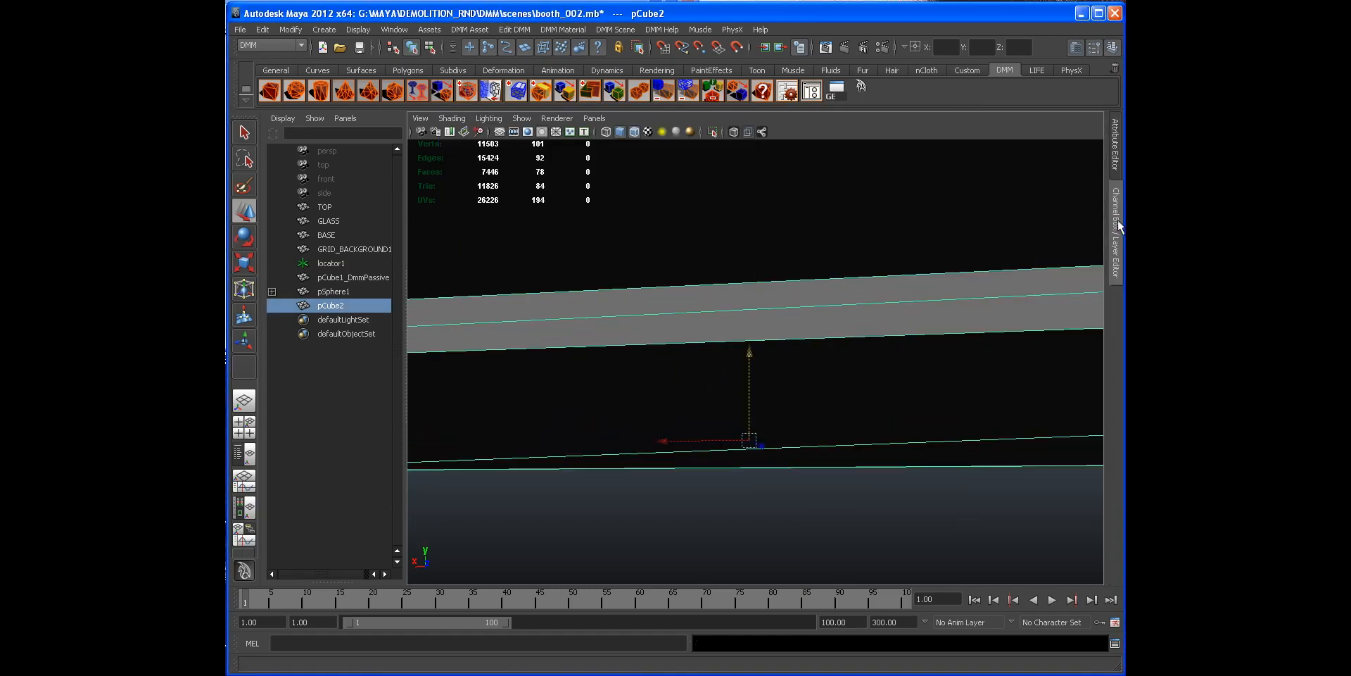
Step: Play the simulation with the slab and orbit around the debris scattered on the ground
left_click(790, 369)
right_click_drag(791, 368, 789, 420, "alt")
middle_click_drag(789, 421, 725, 406, "alt")
left_click_drag(725, 406, 714, 384, "alt")
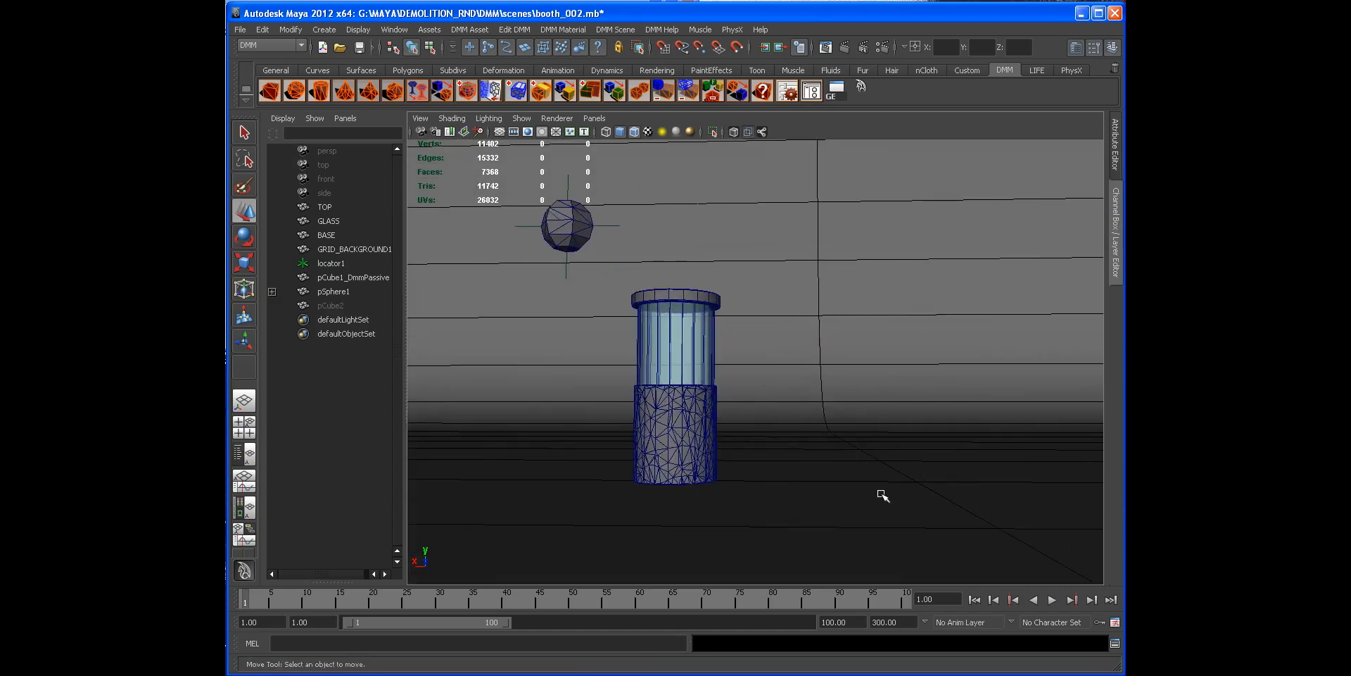
left_click(1052, 599)
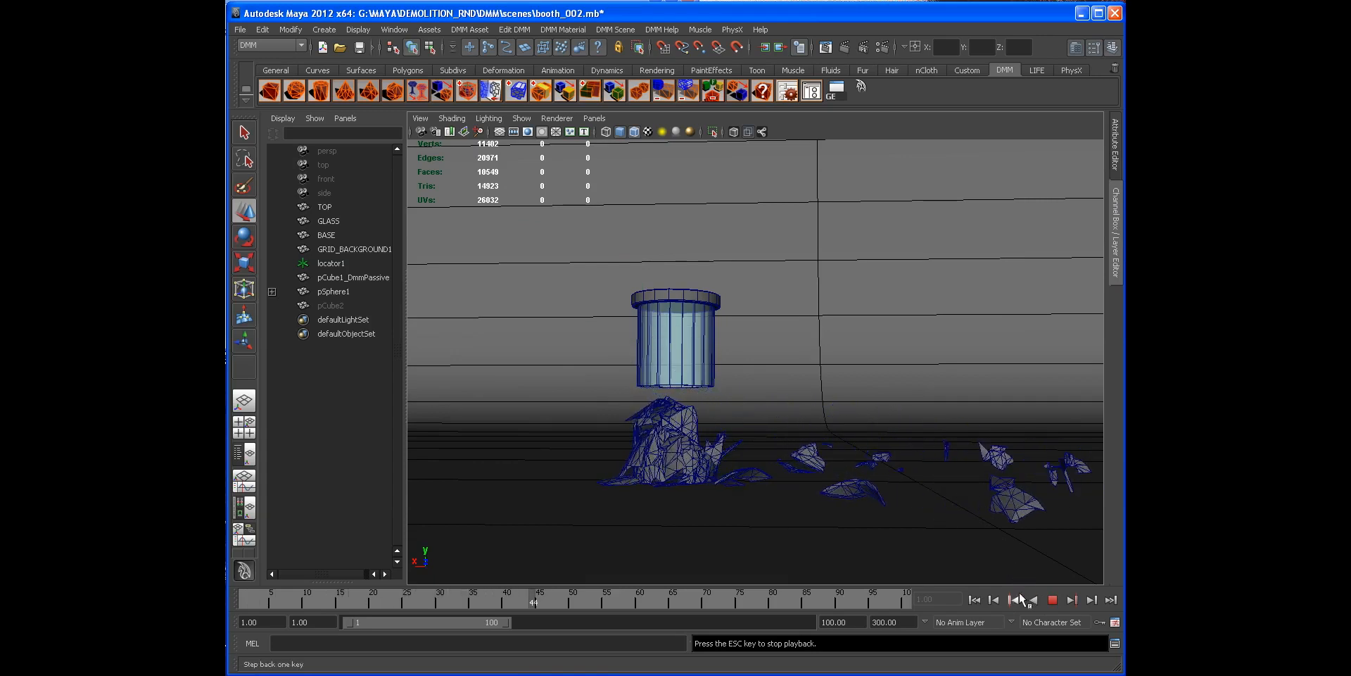
left_click(1053, 600)
left_click_drag(917, 441, 750, 394, "alt")
right_click_drag(750, 395, 852, 440, "alt")
left_click(975, 601)
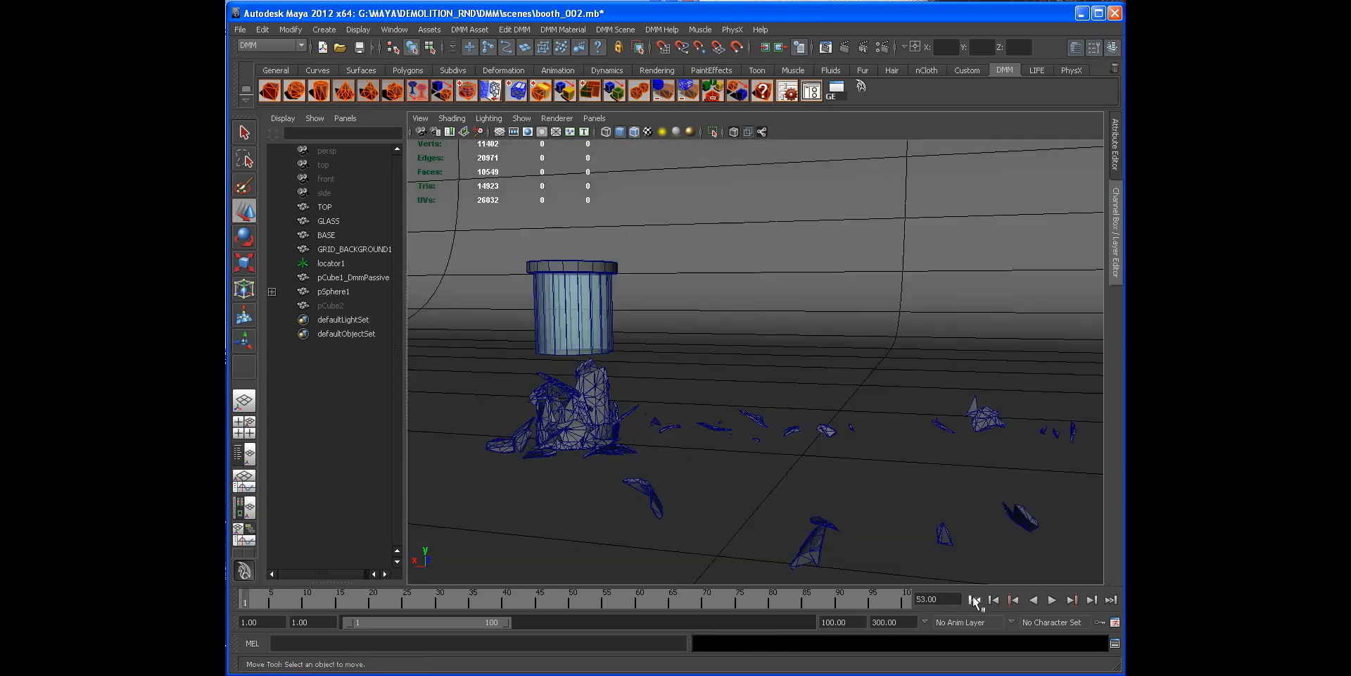
middle_click_drag(637, 422, 733, 419, "alt")
right_click_drag(733, 419, 813, 466, "alt")
Step: Open the base's drywall2 material and lower its Youngs stiffness to about 20511622
left_click(671, 408)
left_click(1117, 162)
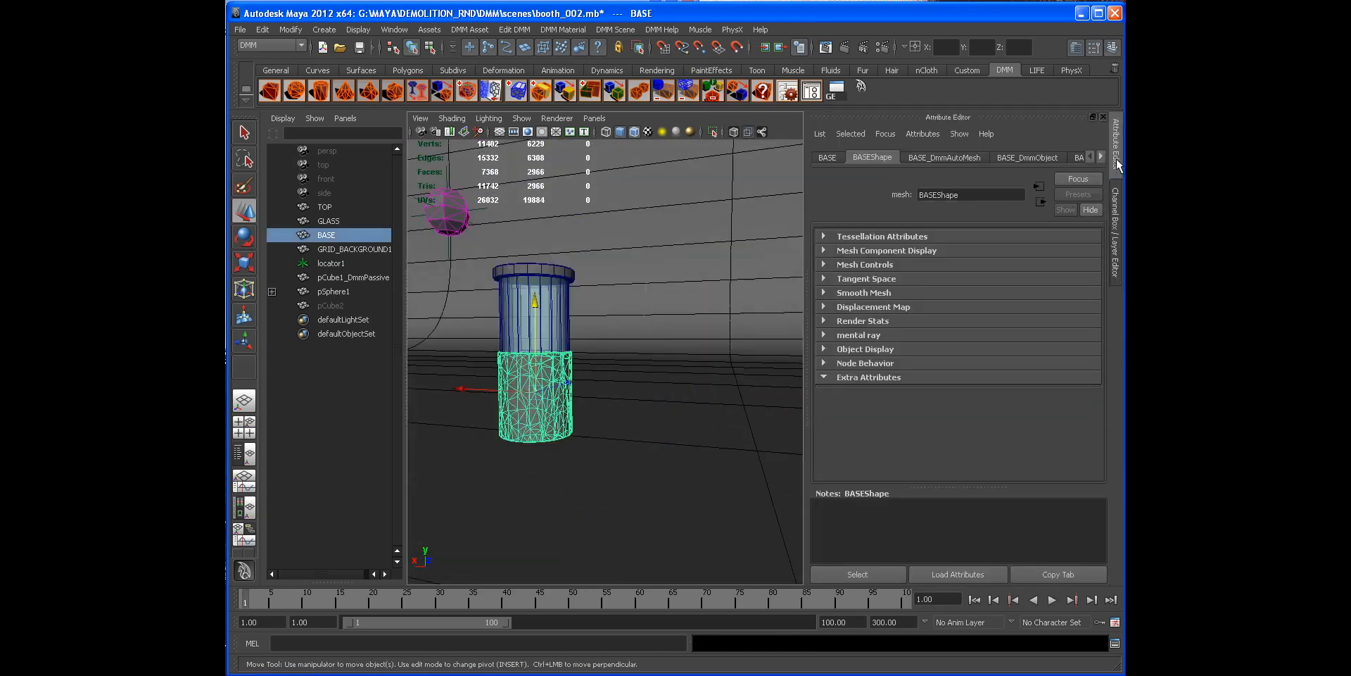
left_click(807, 95)
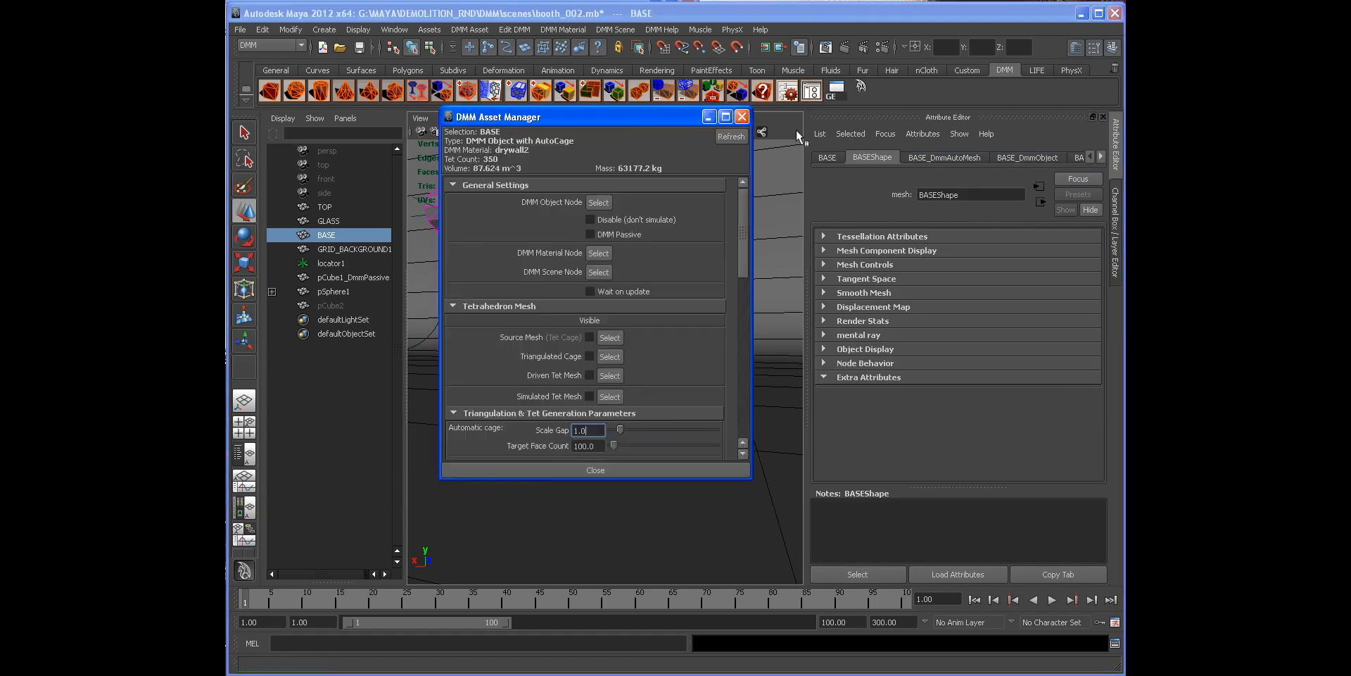
left_click(748, 115)
left_click(773, 96)
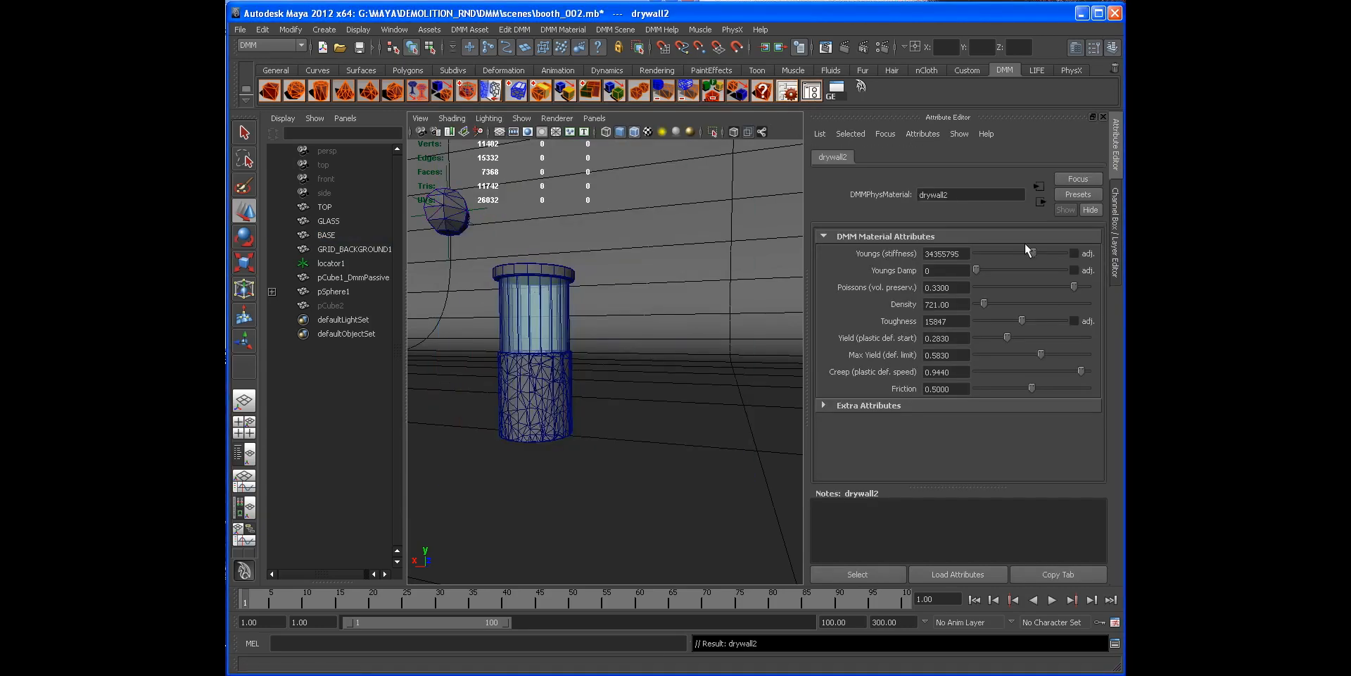
left_click_drag(1027, 249, 1031, 250)
Step: Play the simulation with the softened drywall material and rewind it
left_click(1052, 600)
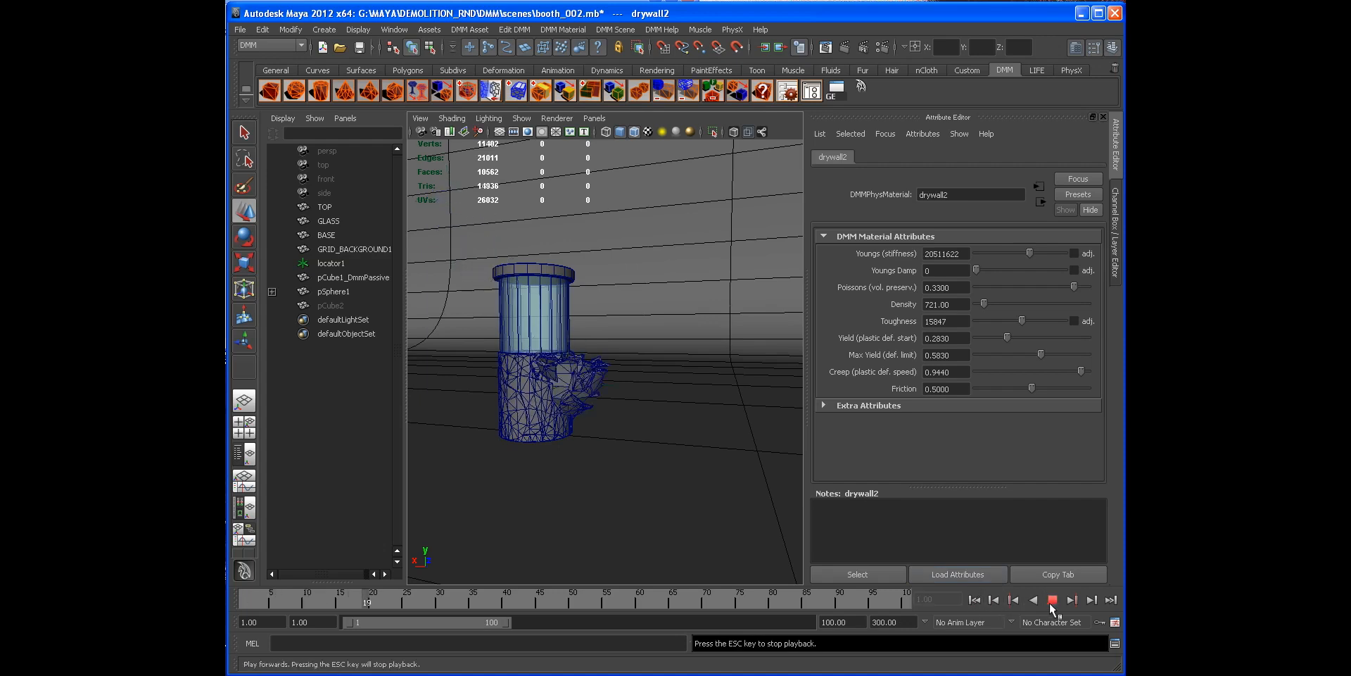
left_click(1049, 603)
left_click_drag(651, 450, 697, 451, "alt")
left_click(973, 601)
left_click(1116, 264)
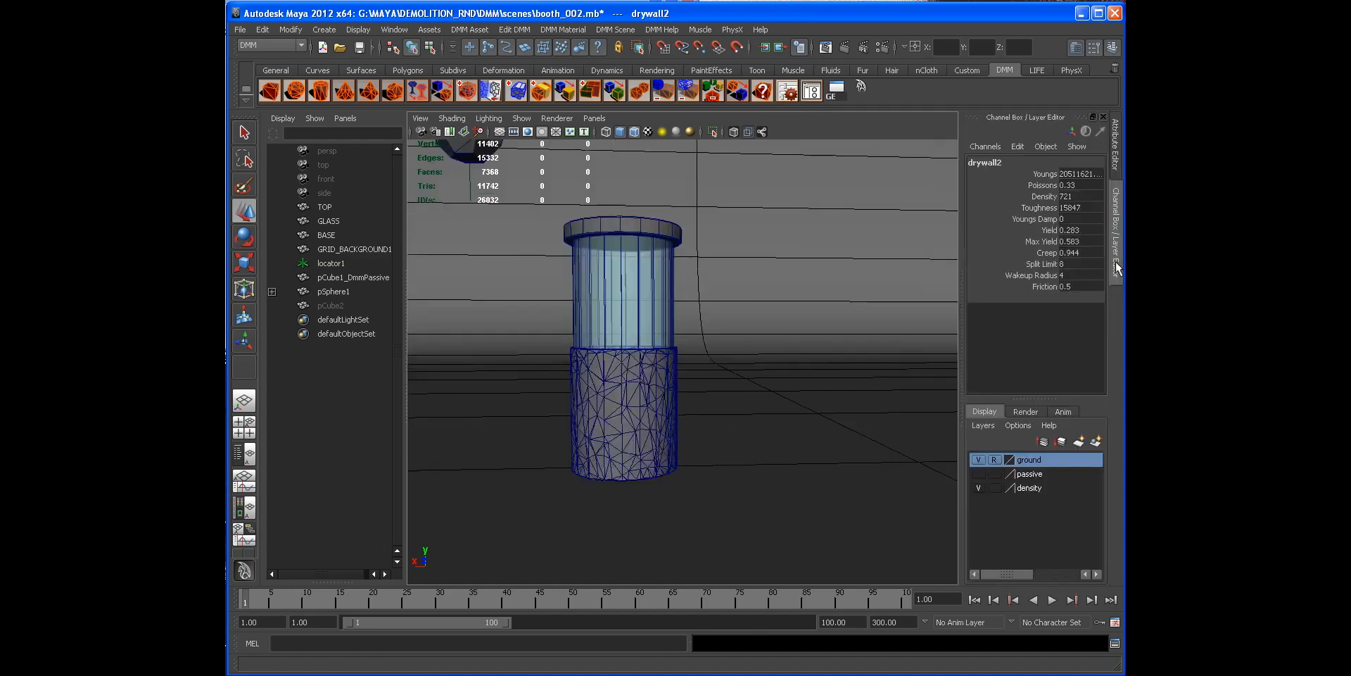
left_click(1120, 268)
Step: Select the booth's base and add a DMM density region to it
left_click_drag(880, 352, 803, 353, "alt")
scroll(796, 355, "up", 3)
left_click_drag(663, 387, 725, 367, "alt")
left_click(716, 354)
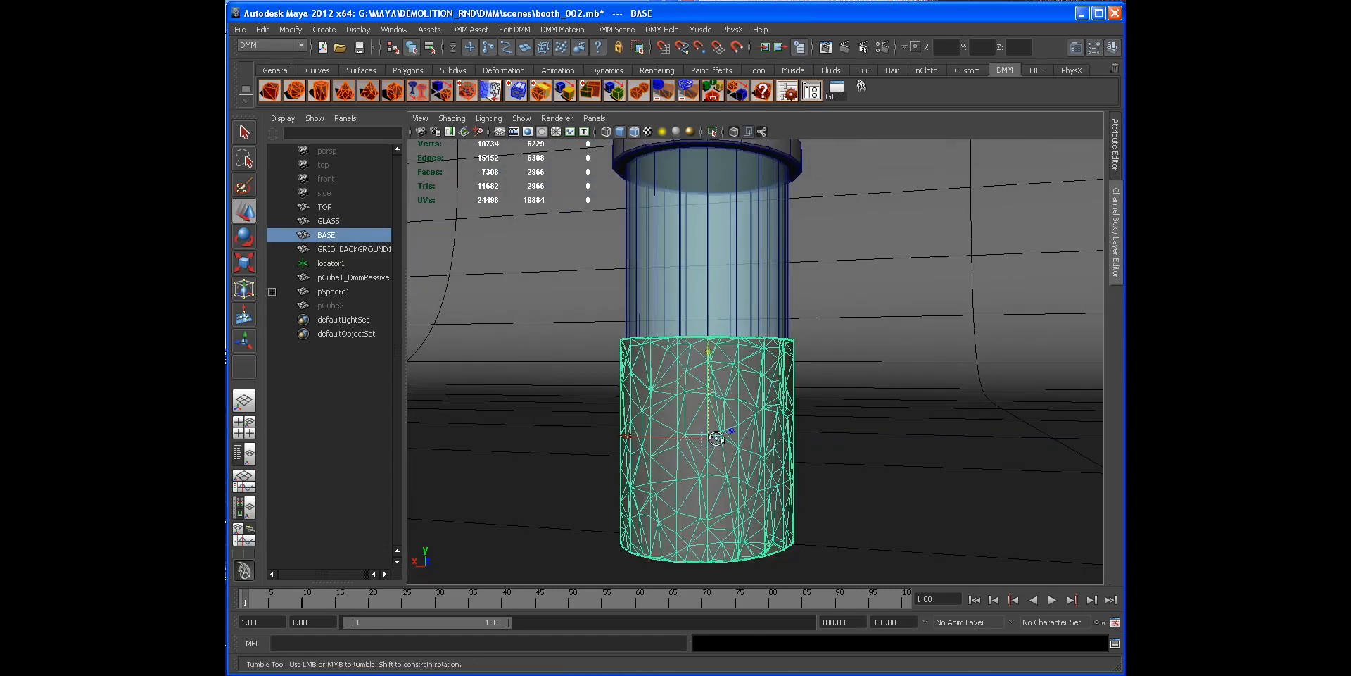
left_click_drag(686, 411, 625, 445, "alt")
left_click_drag(683, 362, 703, 377, "alt")
scroll(702, 377, "up", 3)
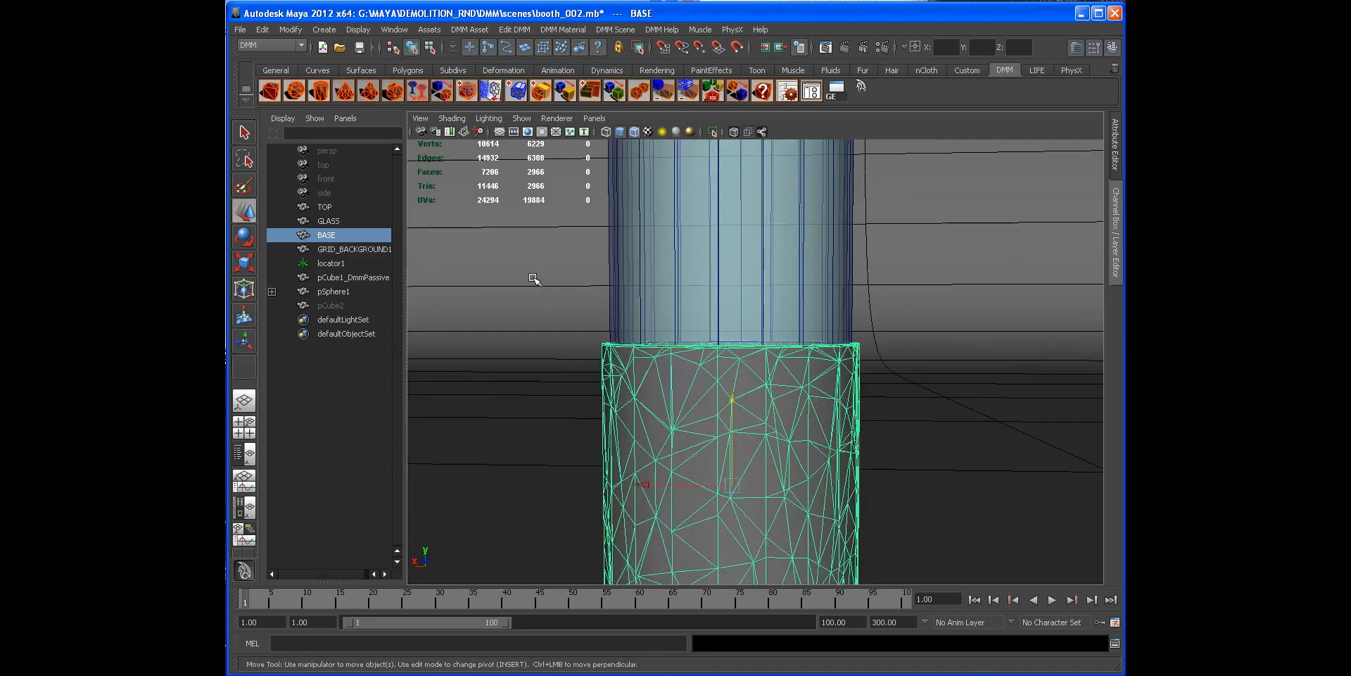
scroll(868, 348, "down", 2)
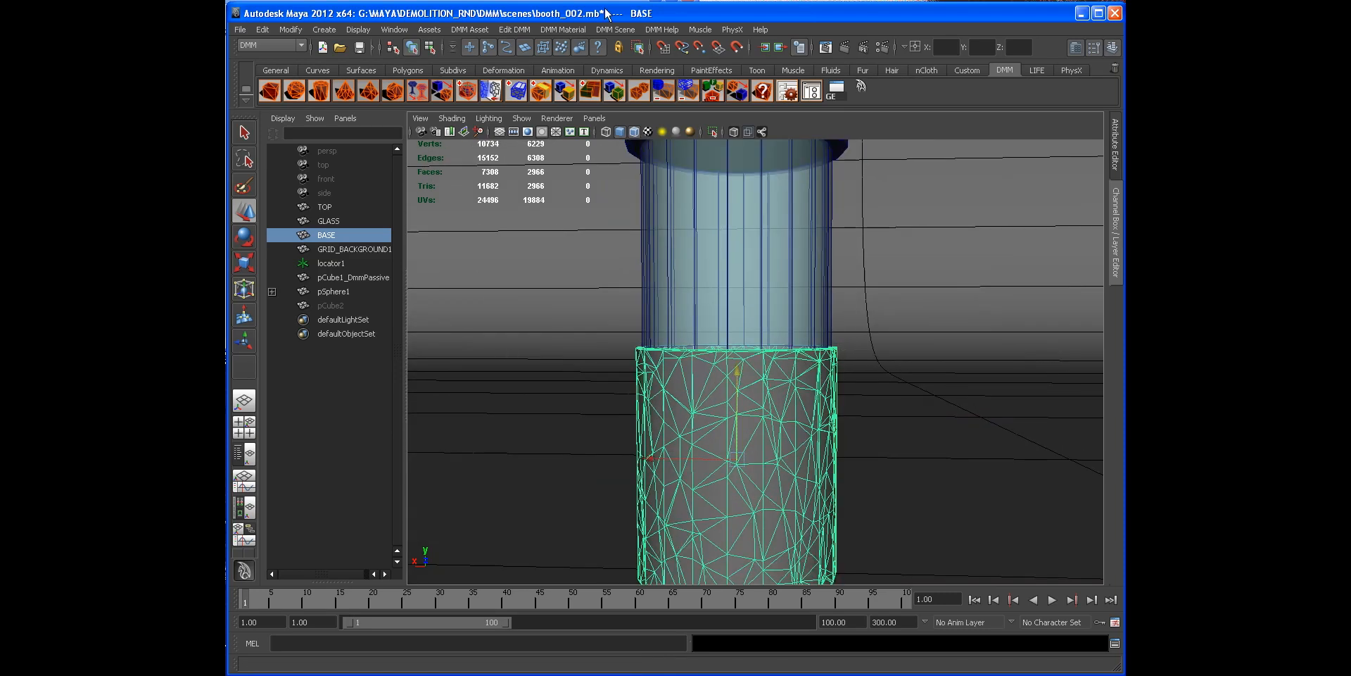
left_click(515, 29)
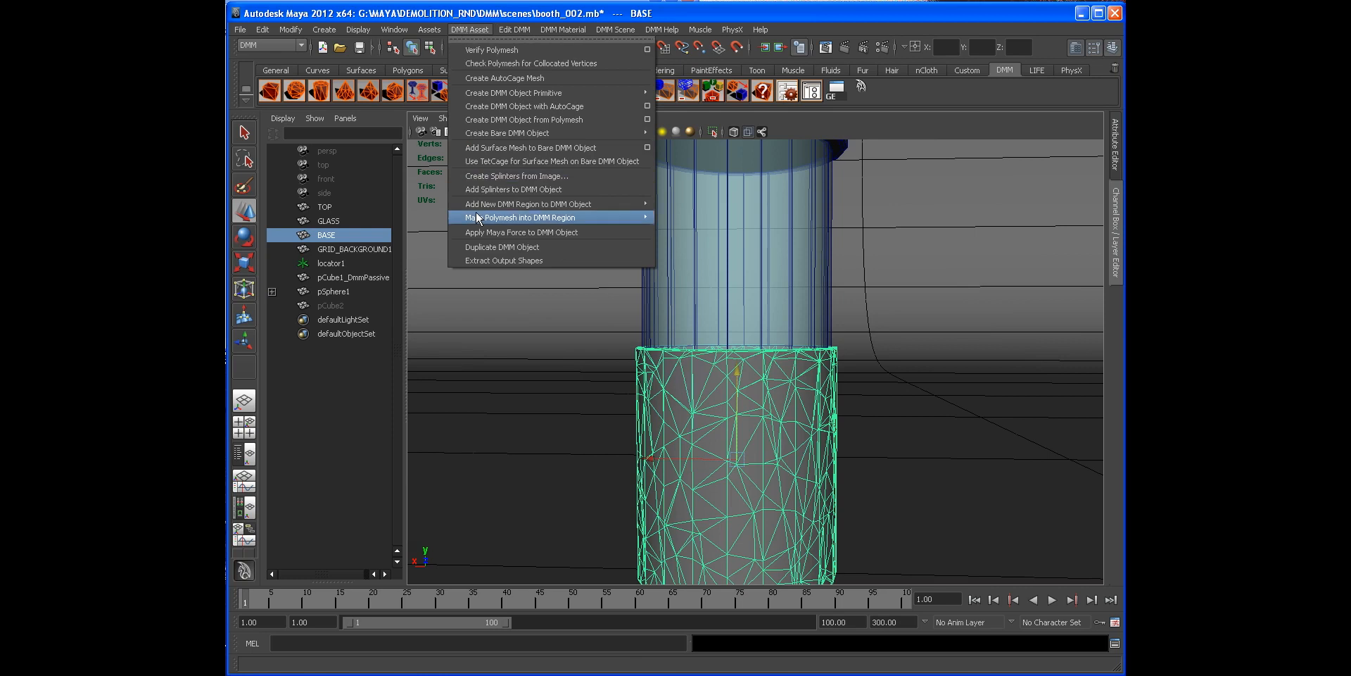
mouse_move(486, 209)
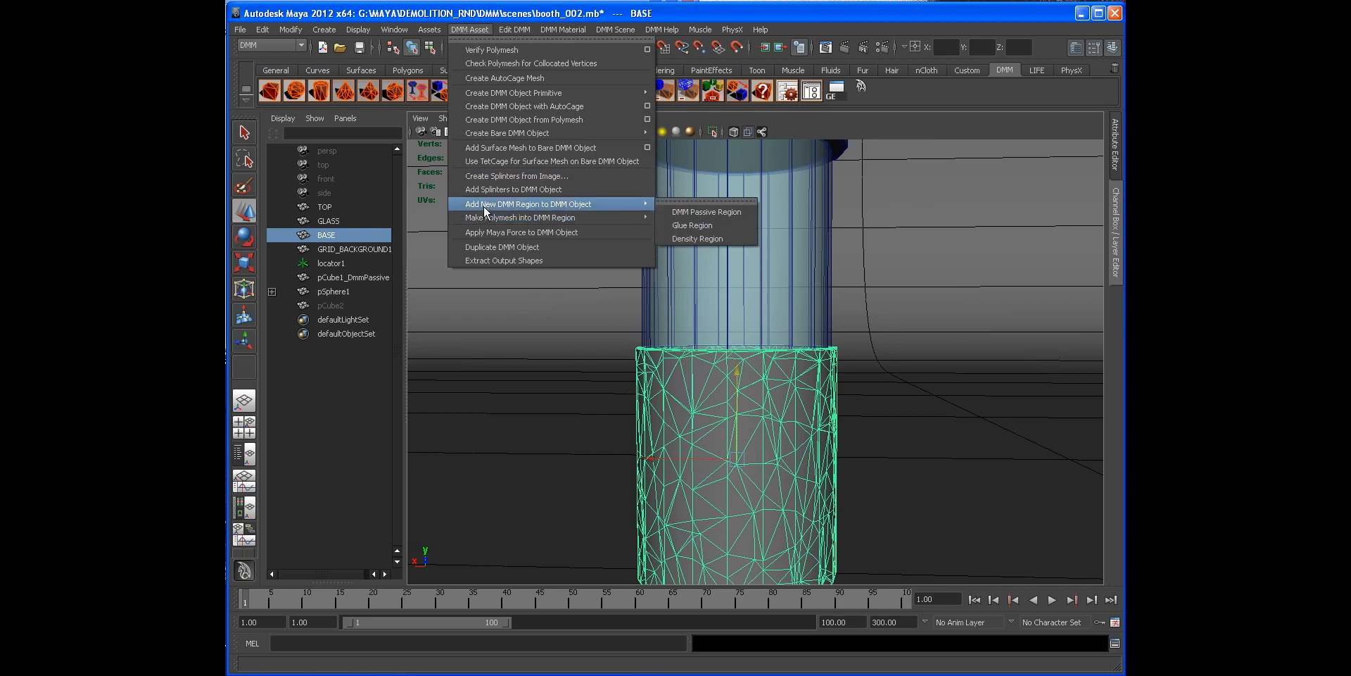
left_click(697, 239)
Step: Scale and move the density region into a flat band around the base's top, about 6.2 × 1.5 × 6.2 at Y about 5.7
scroll(775, 295, "down", 2)
key("r")
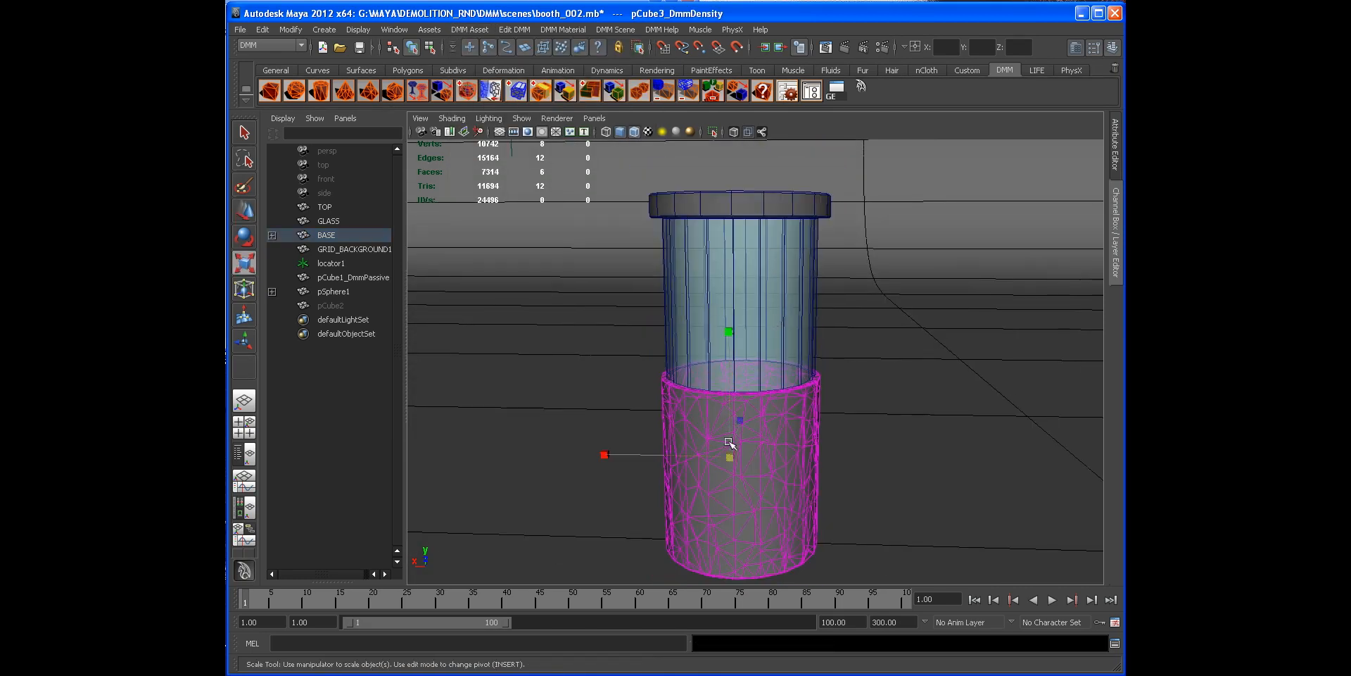
middle_click_drag(844, 458, 846, 459)
left_click_drag(878, 457, 897, 457)
left_click_drag(788, 430, 781, 414, "alt")
left_click_drag(728, 313, 729, 380)
key("w")
left_click_drag(729, 314, 731, 257)
left_click_drag(730, 257, 810, 352, "alt")
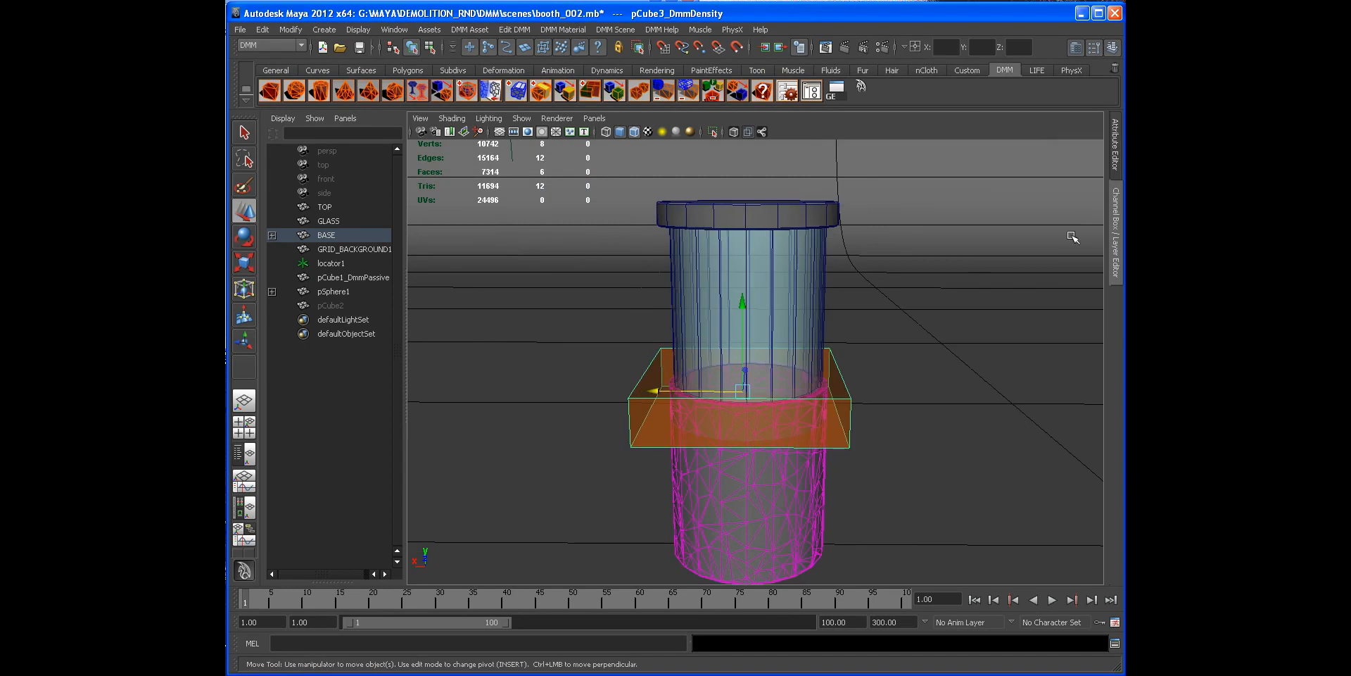
Step: Set the density region's Dmm Density Scale to 5000000
left_click(1116, 220)
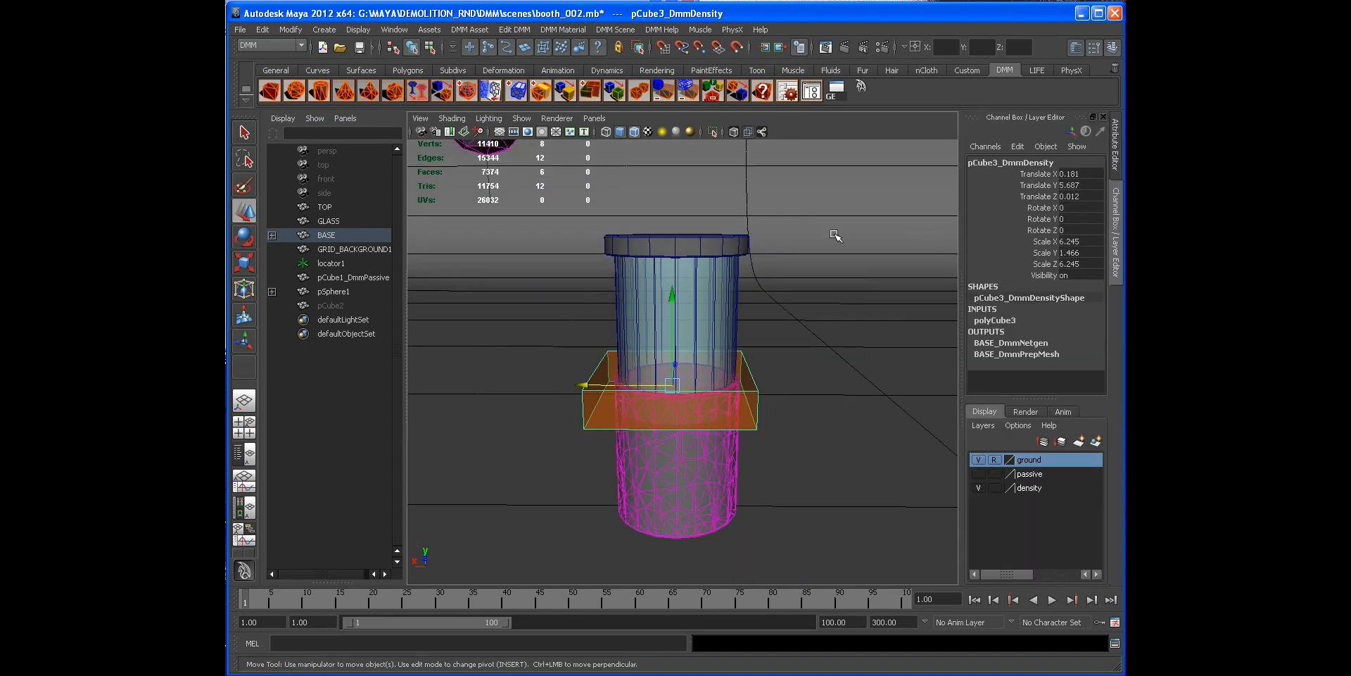
left_click_drag(672, 306, 844, 308, "alt")
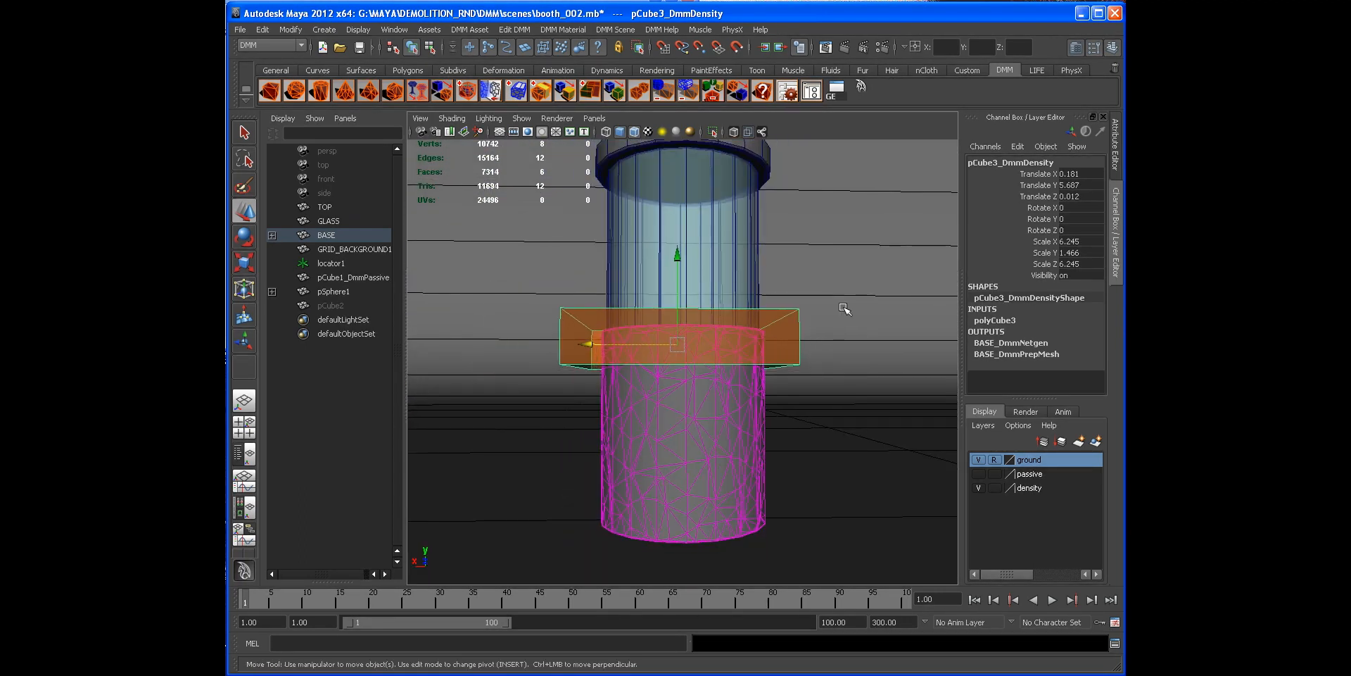
left_click(1116, 148)
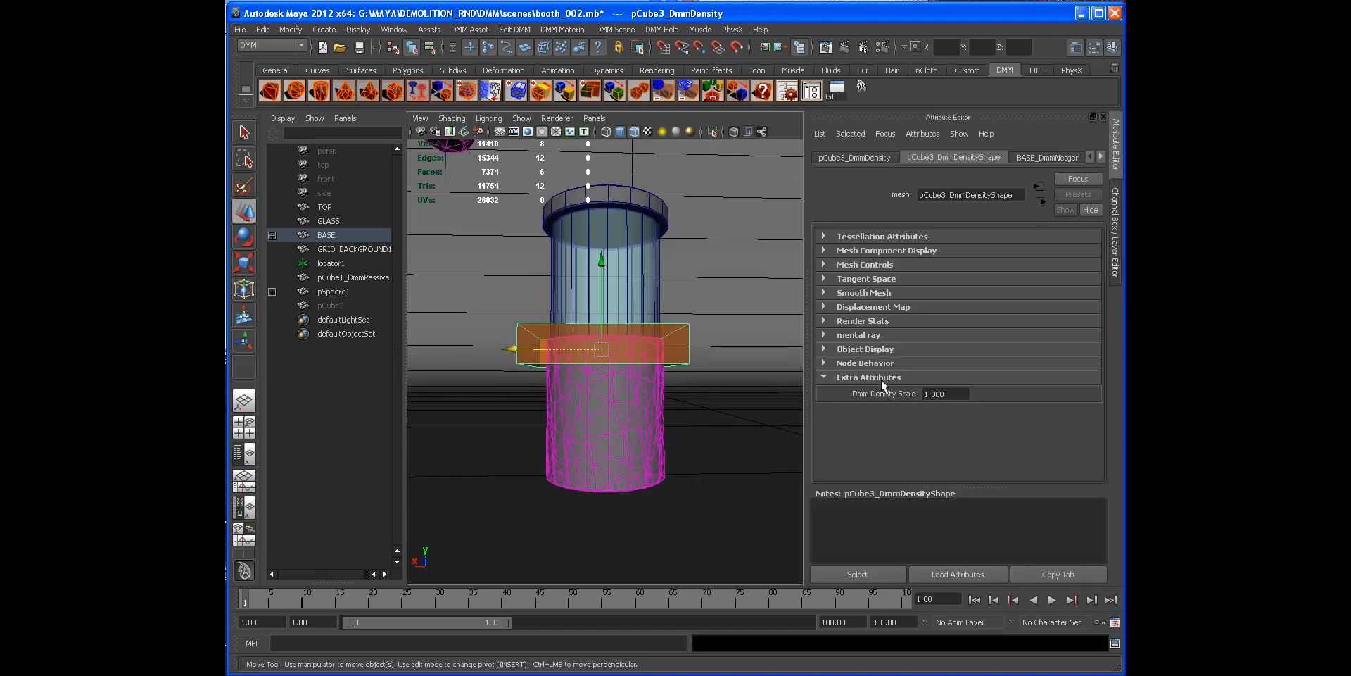
scroll(735, 375, "up", 3)
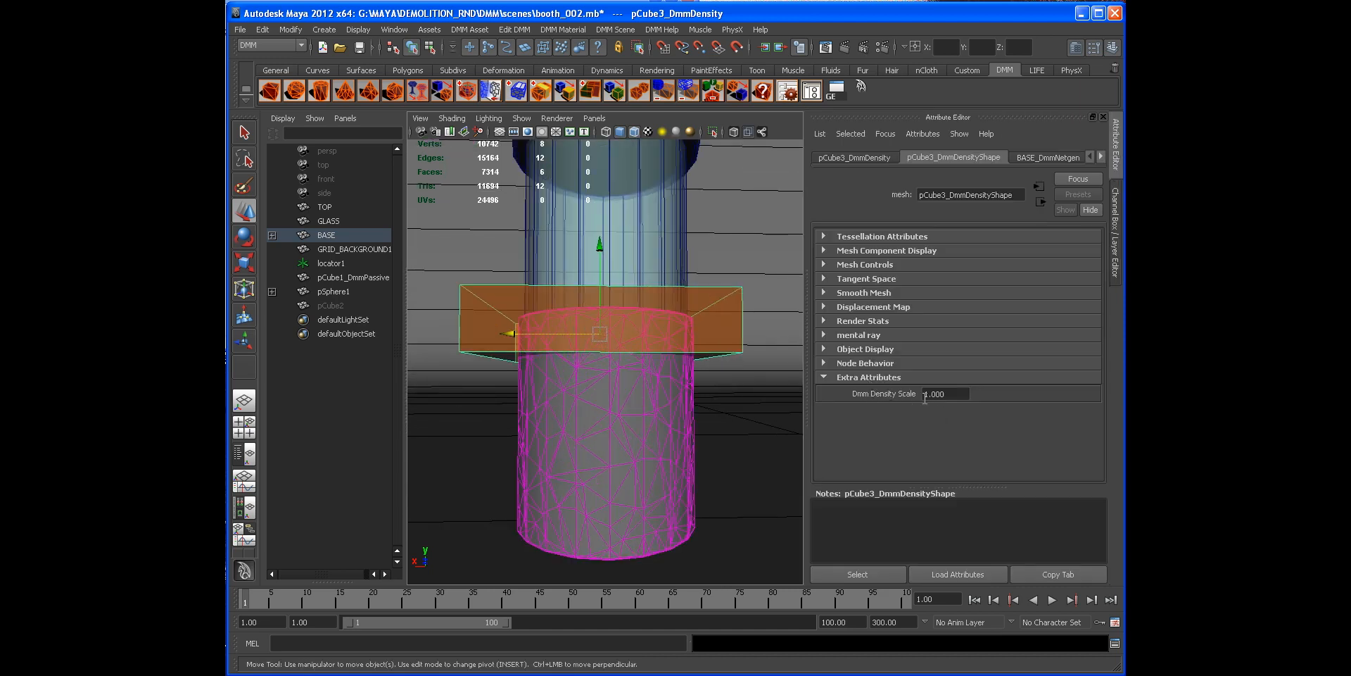
scroll(775, 380, "down", 2)
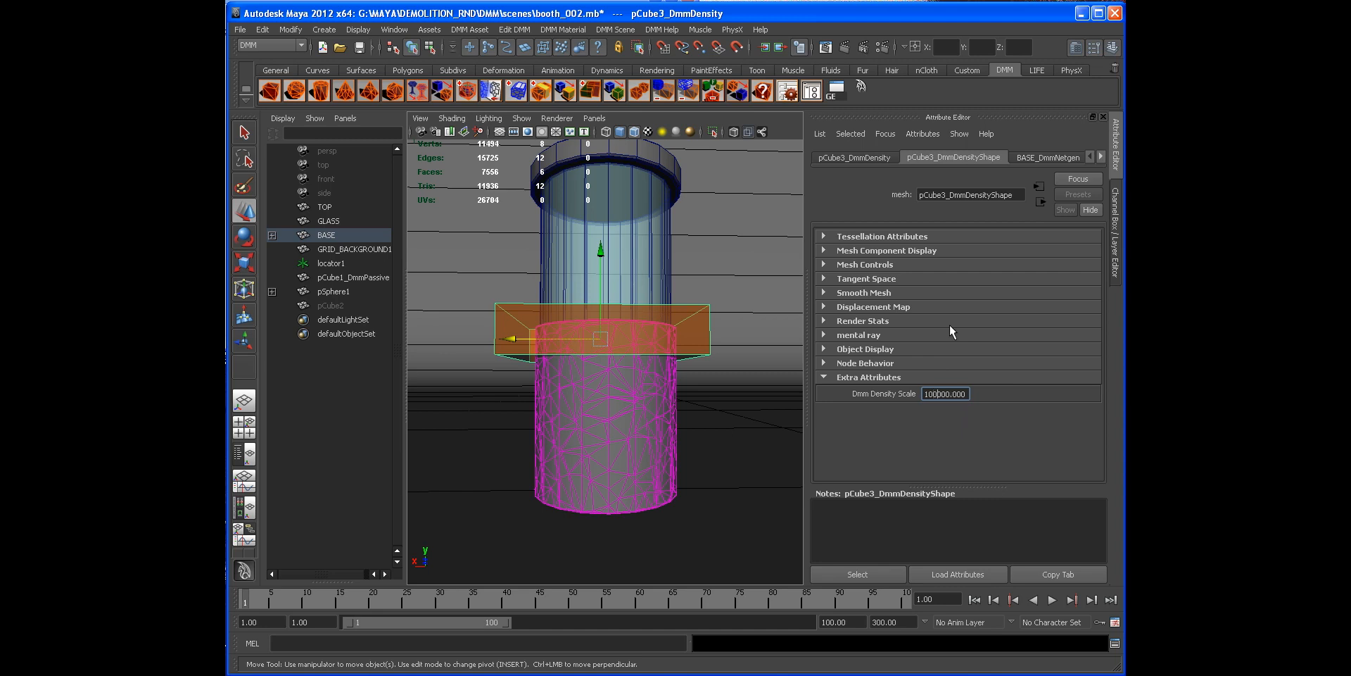
type("00")
left_click_drag(619, 371, 592, 367, "alt")
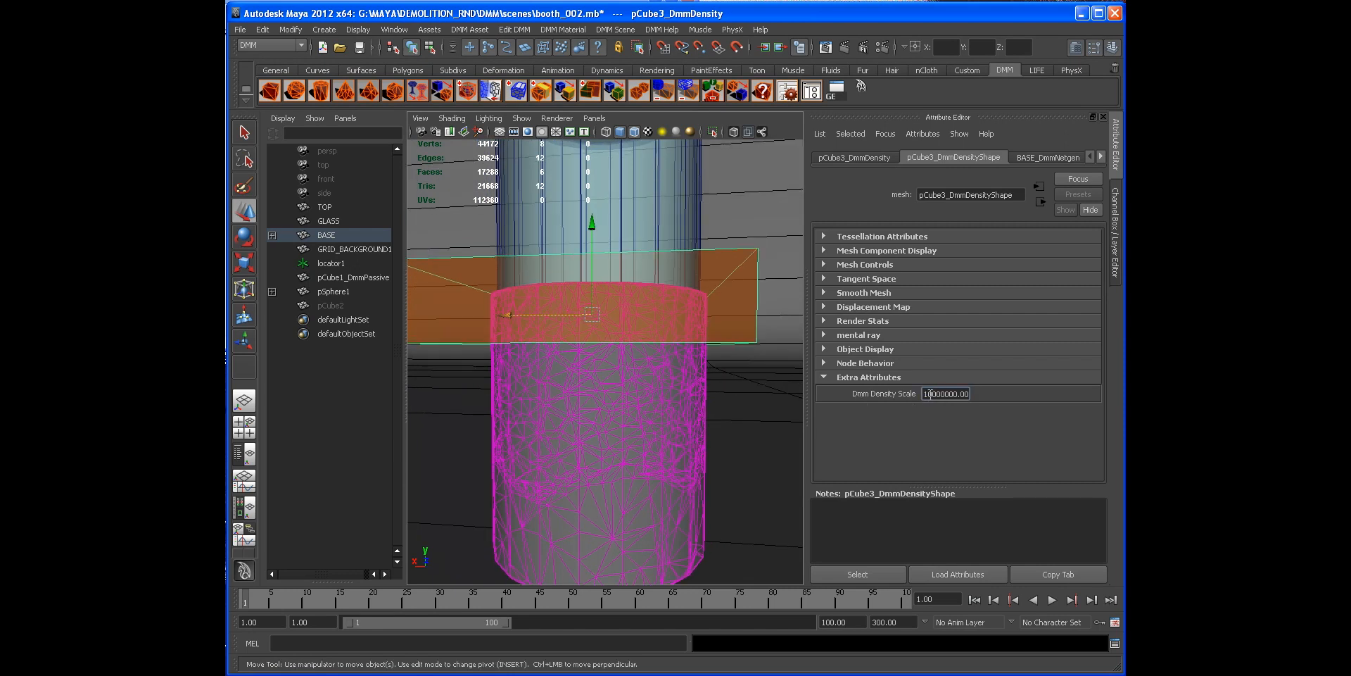
type("5")
left_click_drag(673, 377, 549, 371, "alt")
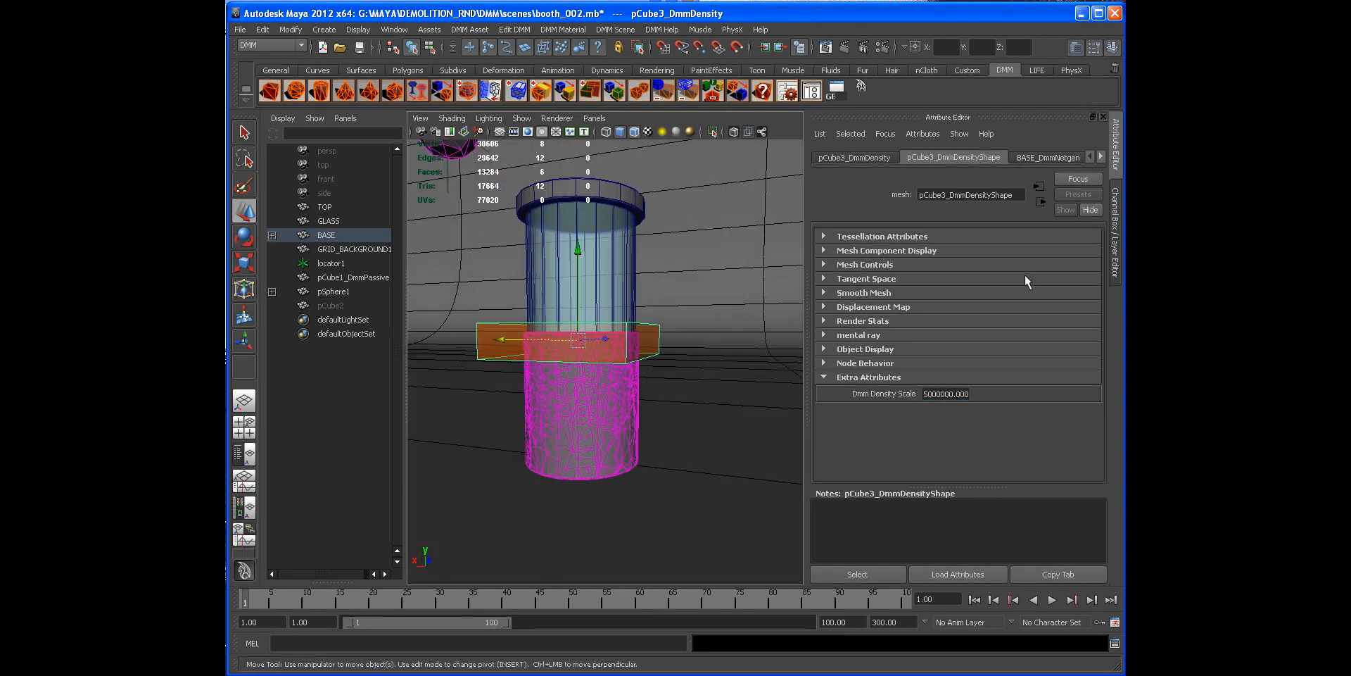
Step: Add the density region to the density display layer and hide that layer
left_click(1116, 265)
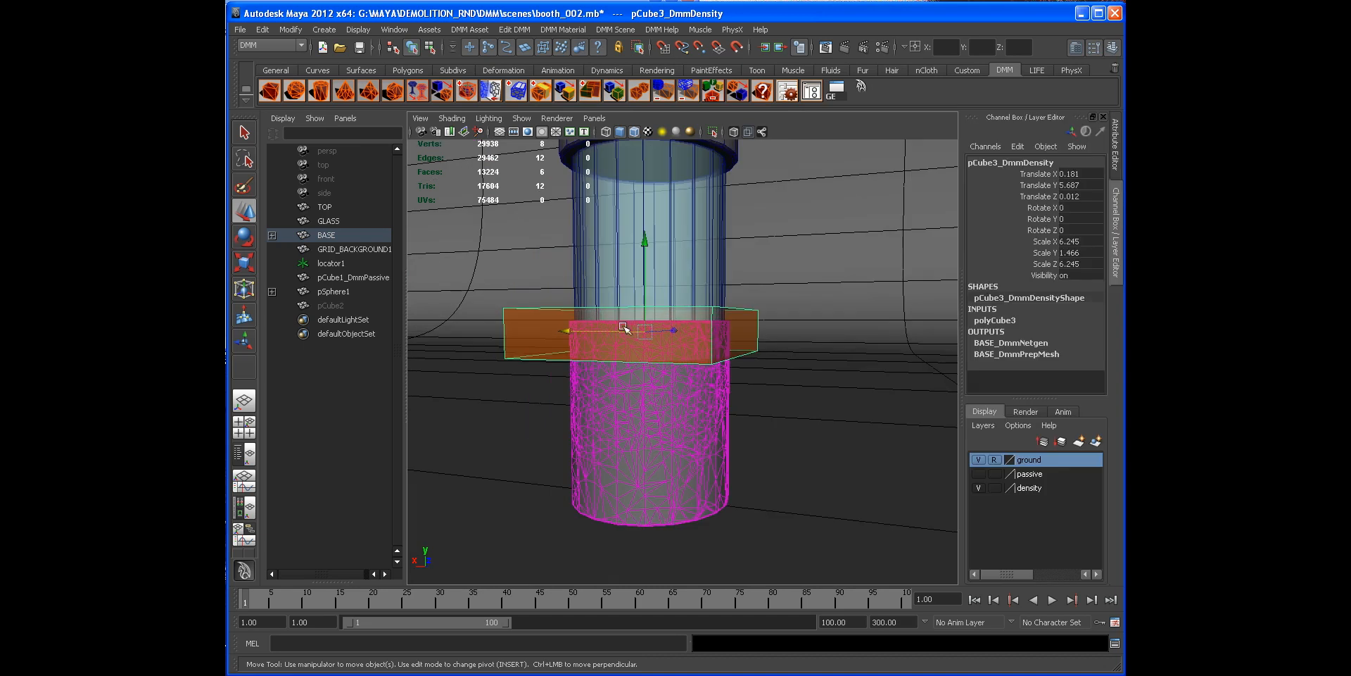
left_click(1029, 488)
right_click(1032, 490)
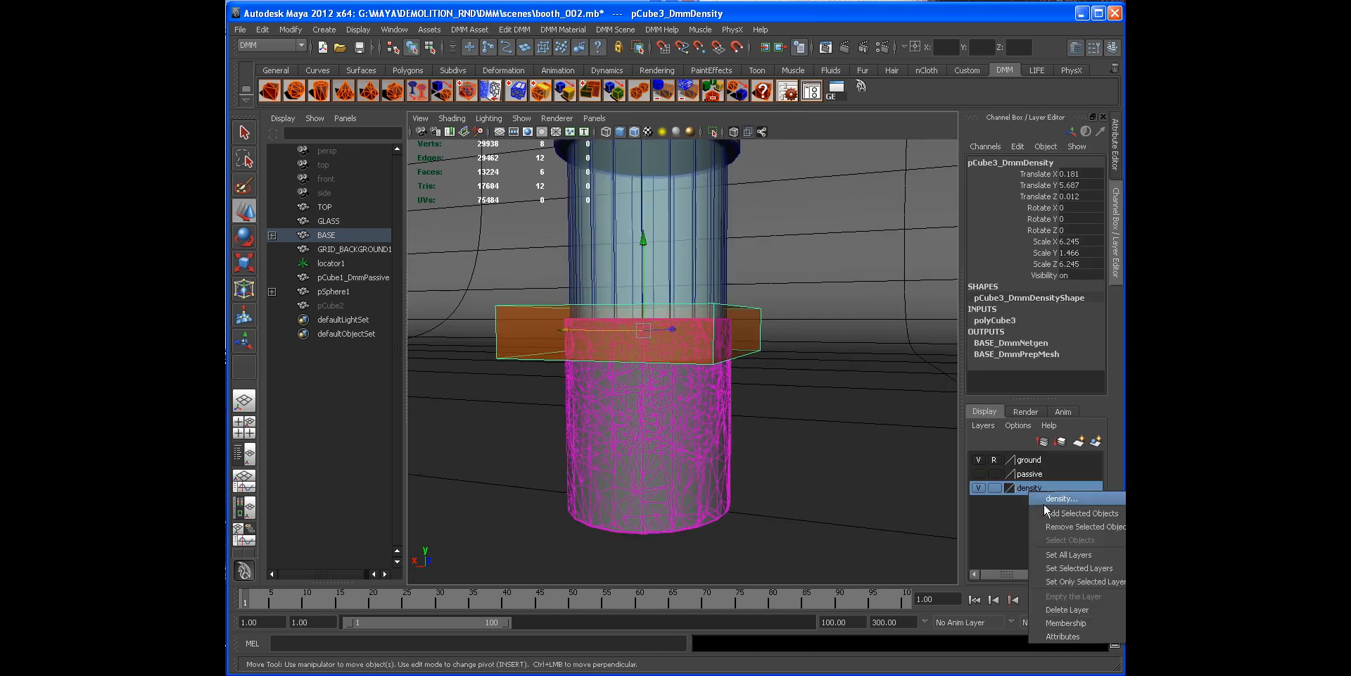
left_click(1049, 497)
left_click(978, 488)
Step: Play the simulation with the density region to see how the base breaks
scroll(684, 410, "down", 2)
left_click_drag(684, 411, 706, 387, "alt")
left_click(1115, 255)
scroll(780, 349, "down", 3)
left_click_drag(780, 350, 780, 355, "alt")
scroll(780, 354, "up", 2)
left_click(845, 485)
left_click(1051, 600)
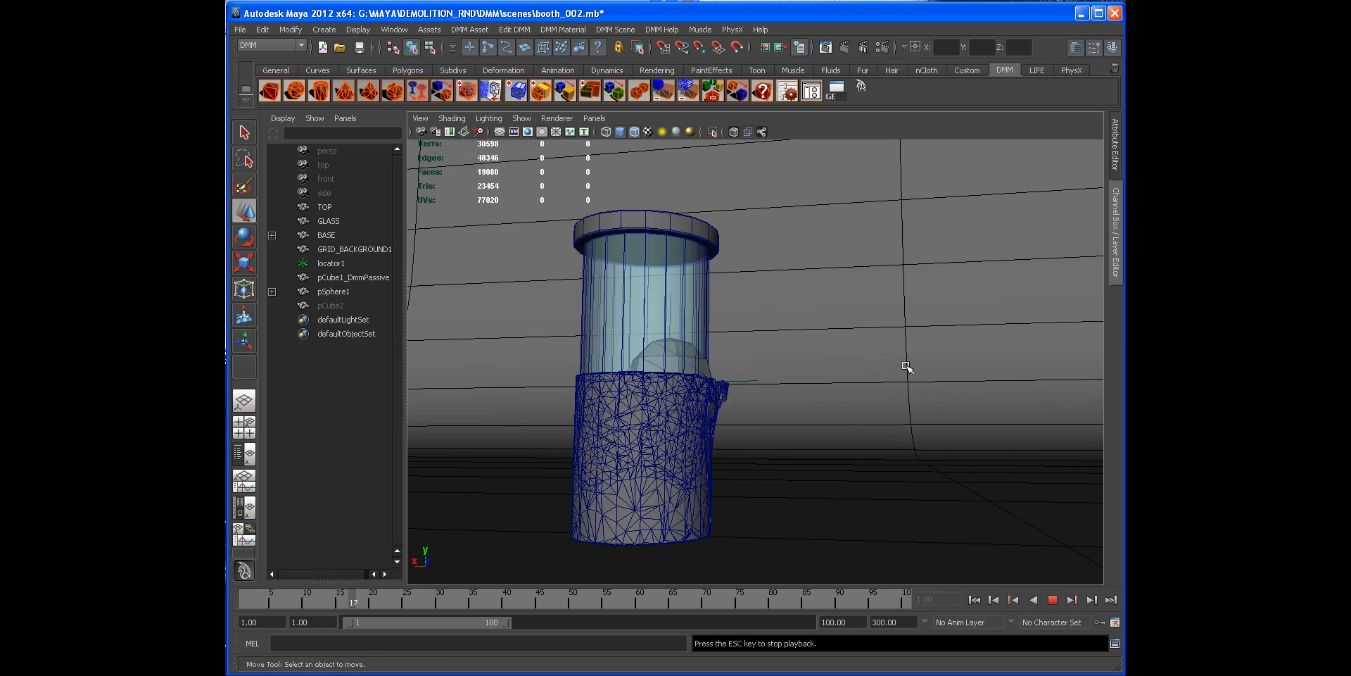
left_click(1052, 600)
Step: Replay the simulation and inspect the shattered base from several angles, then rewind
left_click_drag(879, 478, 1069, 595, "alt")
left_click(1052, 599)
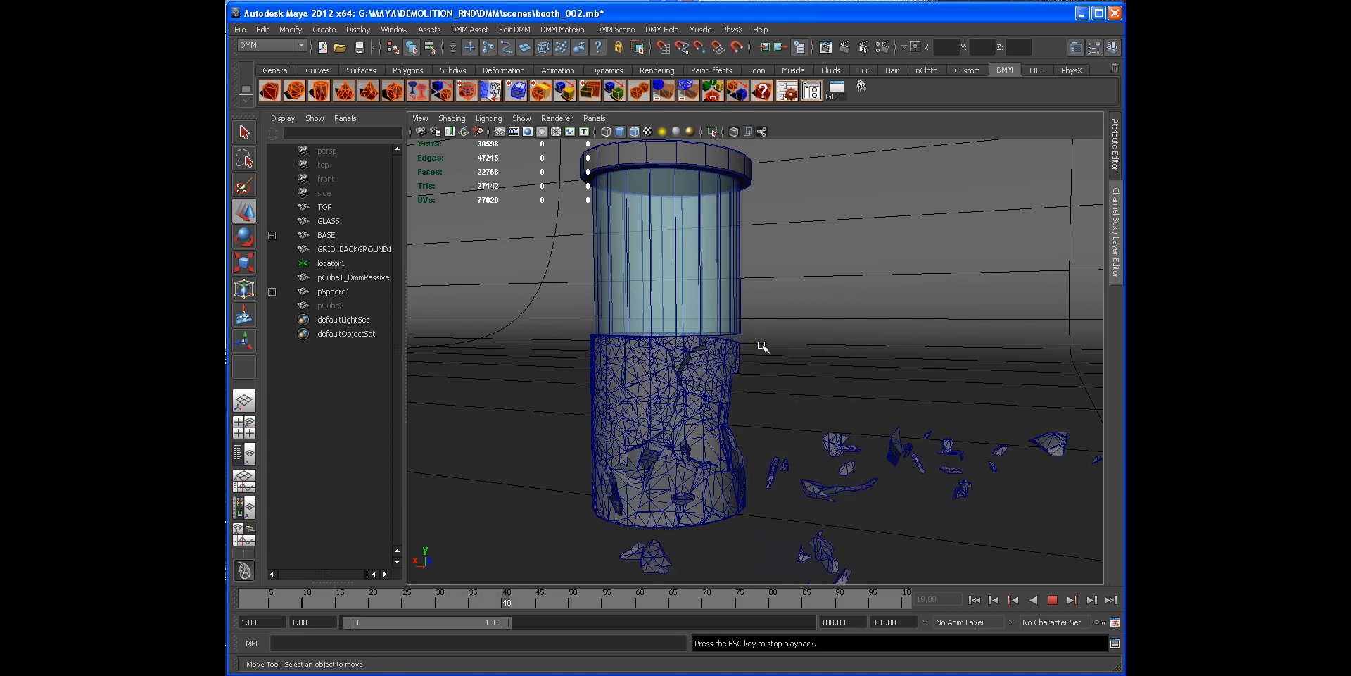
left_click(1052, 599)
left_click_drag(563, 430, 757, 434, "alt")
right_click_drag(758, 434, 865, 425, "alt")
left_click_drag(866, 425, 995, 580, "alt")
left_click(1053, 600)
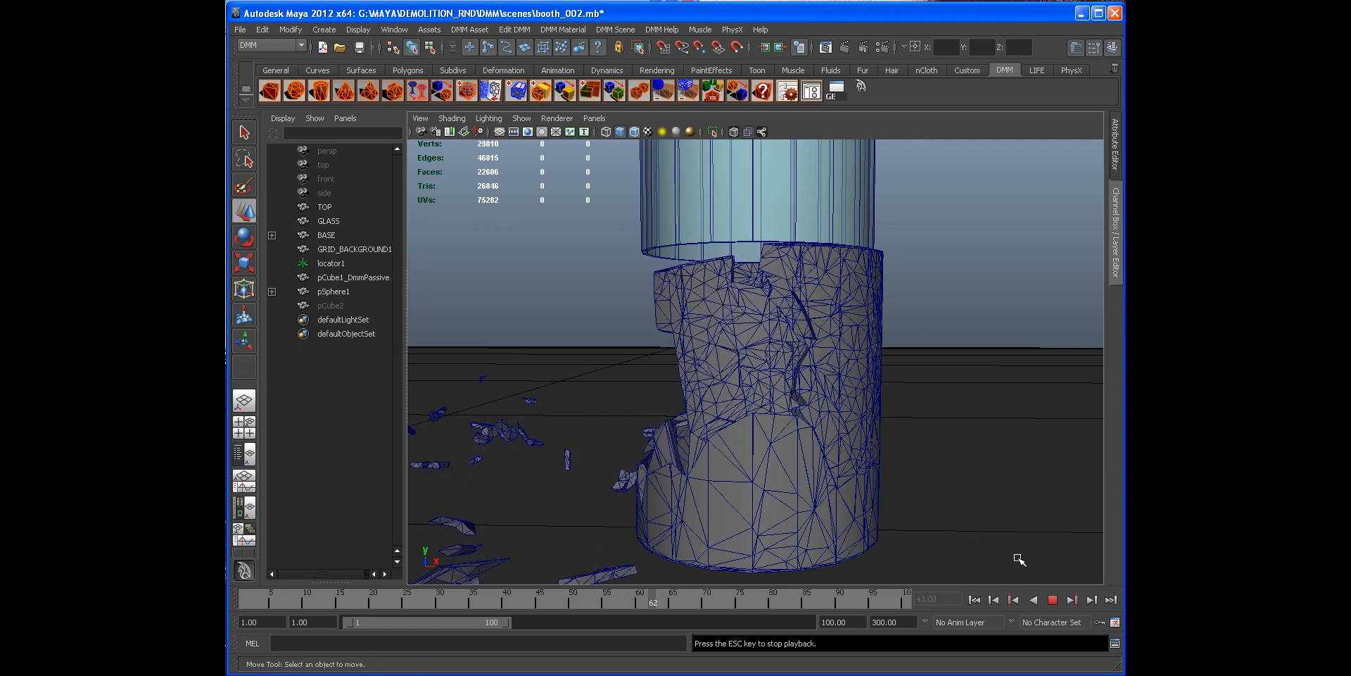
left_click(1054, 598)
left_click_drag(742, 458, 843, 399, "alt")
right_click_drag(925, 483, 788, 466, "alt")
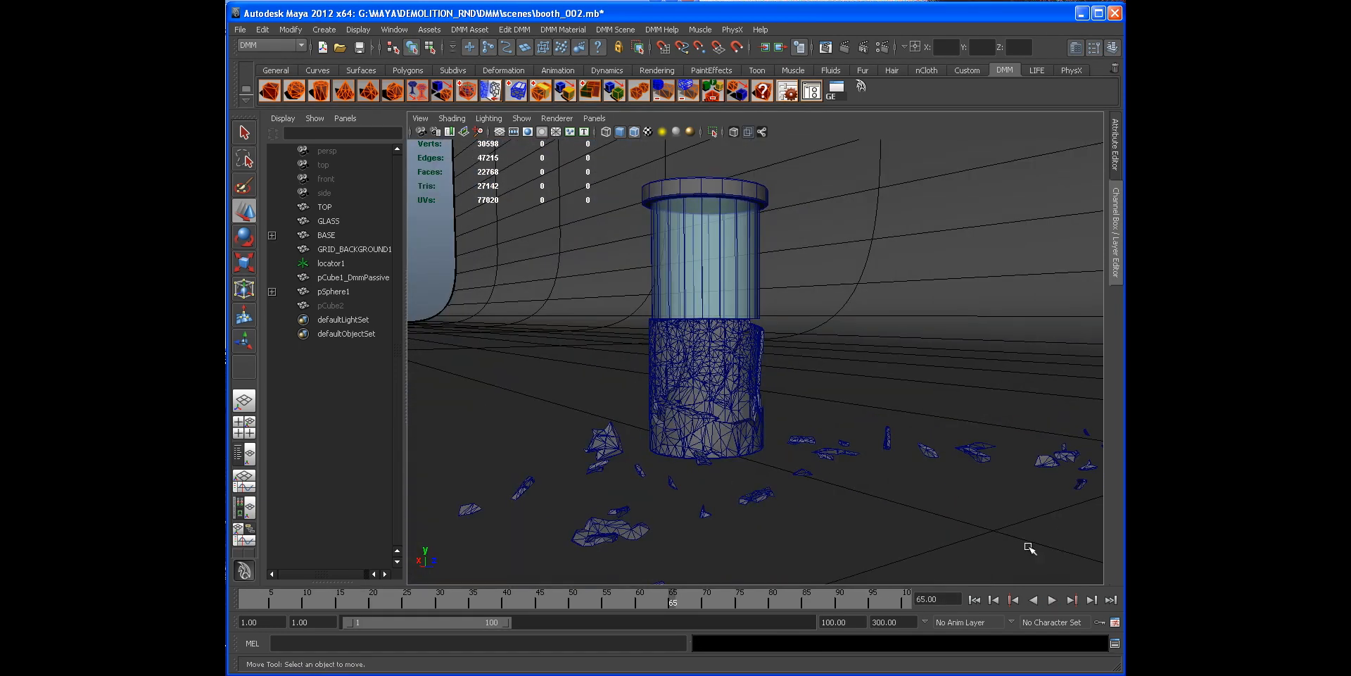
Step: Rewind to the start of the playback range and select the glass cylinder
left_click(974, 598)
left_click_drag(643, 374, 713, 411, "alt")
left_click(734, 386)
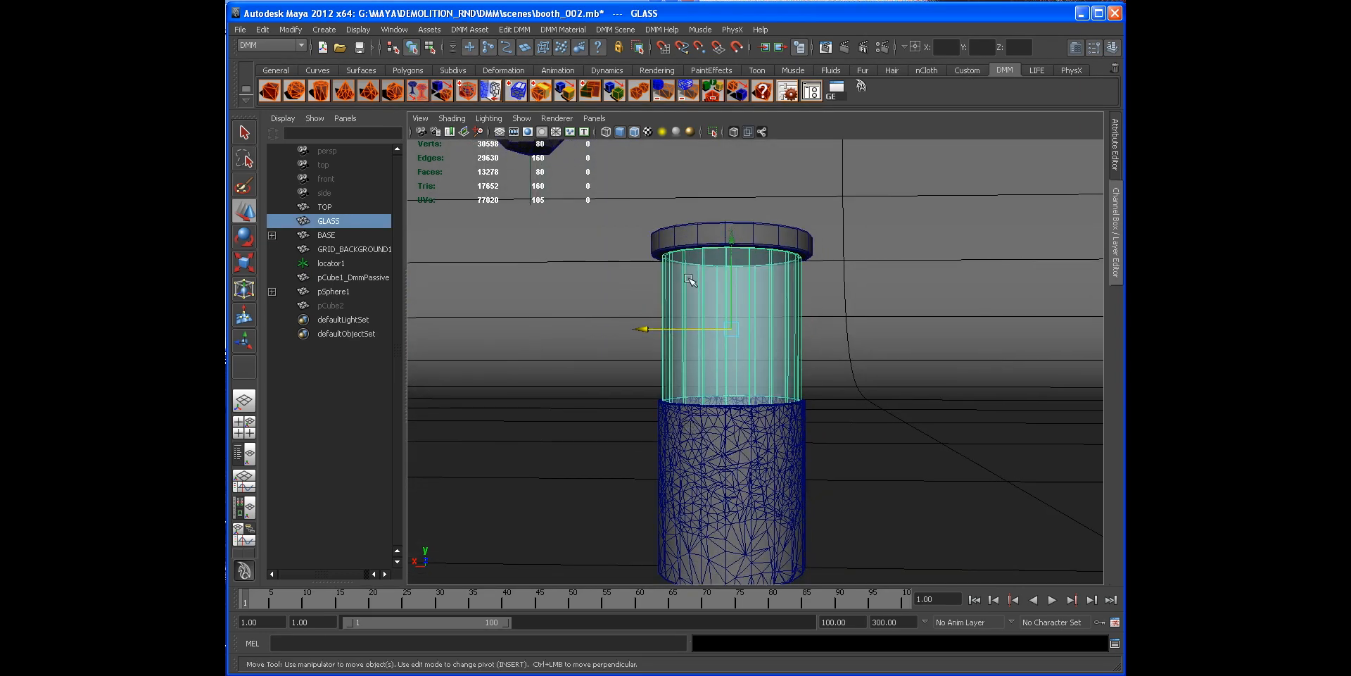
middle_click_drag(750, 333, 734, 318, "alt")
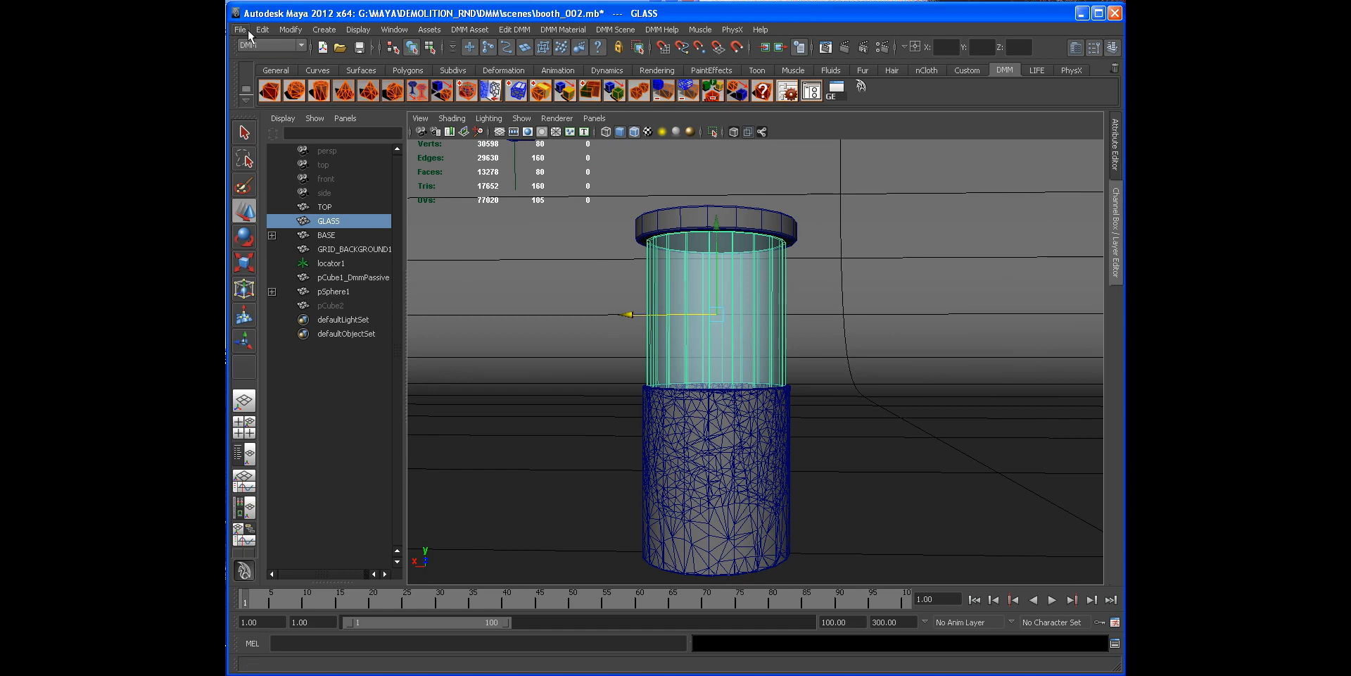
Step: Save the scene as booth_003.mb in the G:/MAYA/DEMOLITION_RND/DMM/scenes folder
left_click(248, 30)
left_click(276, 91)
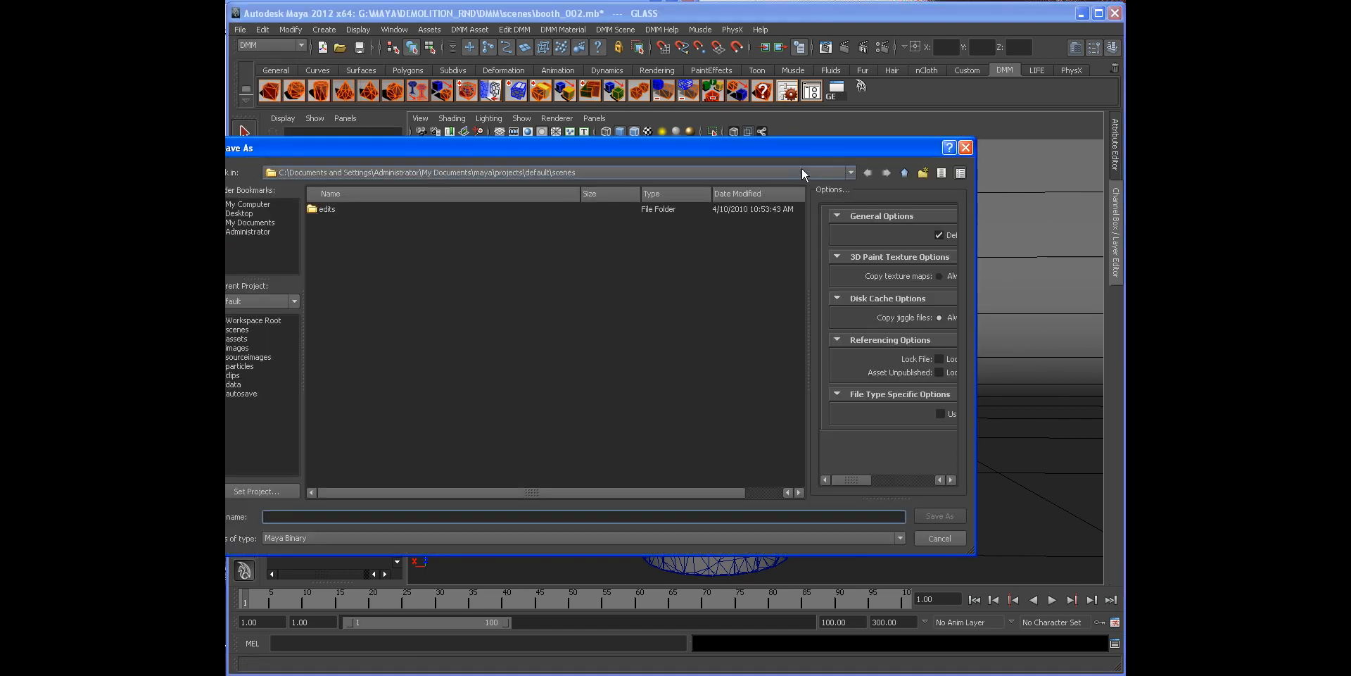
left_click(250, 205)
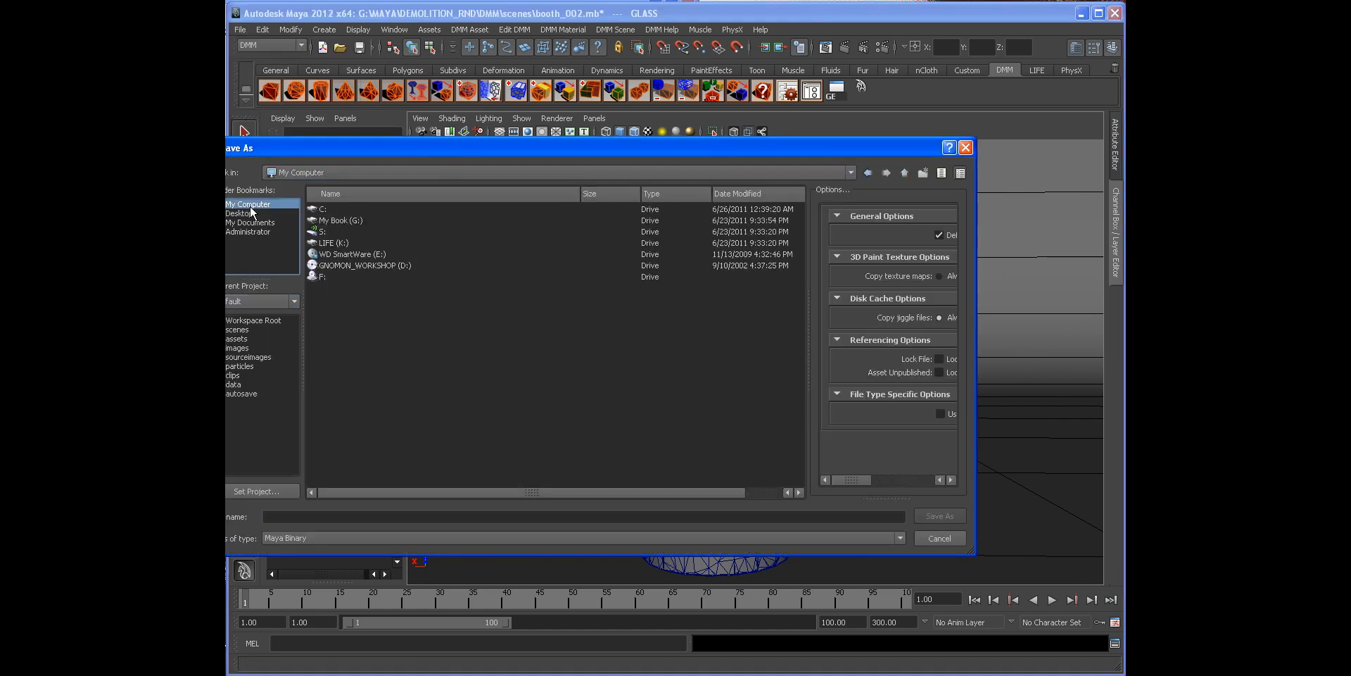
double_click(345, 220)
double_click(331, 232)
double_click(349, 225)
double_click(345, 221)
double_click(331, 254)
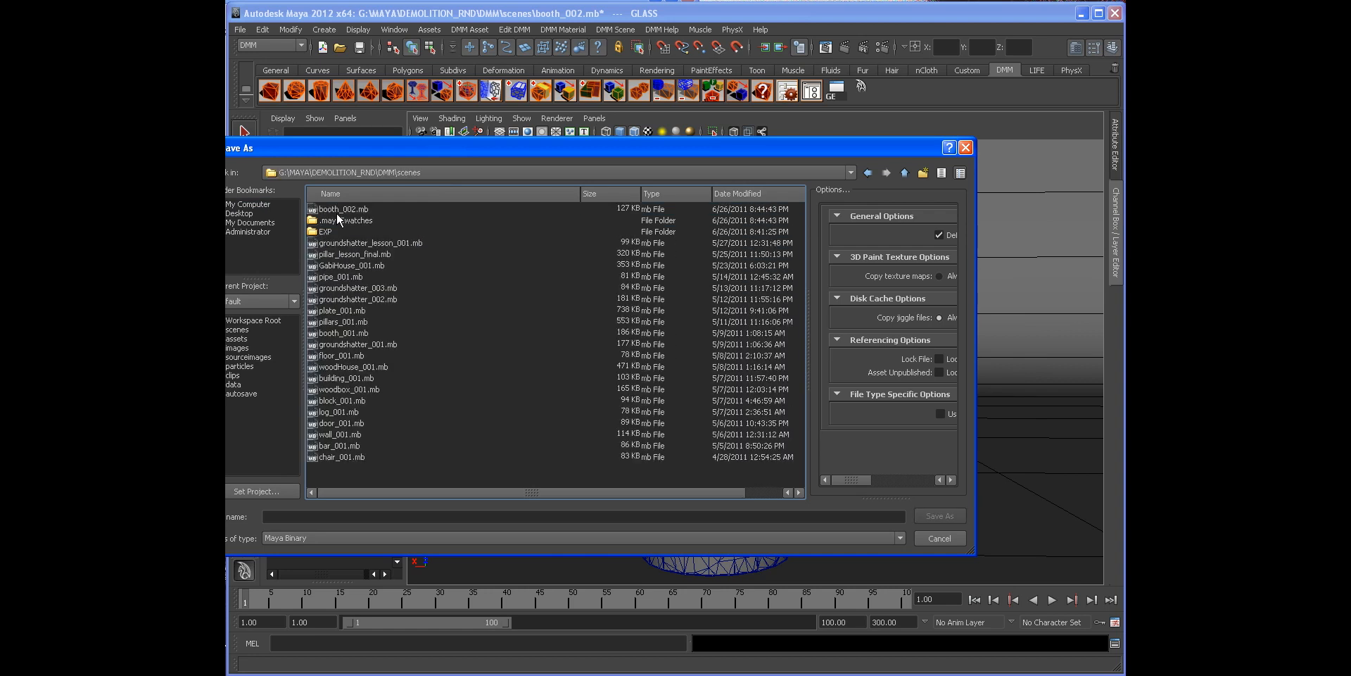
left_click(362, 212)
left_click(291, 516)
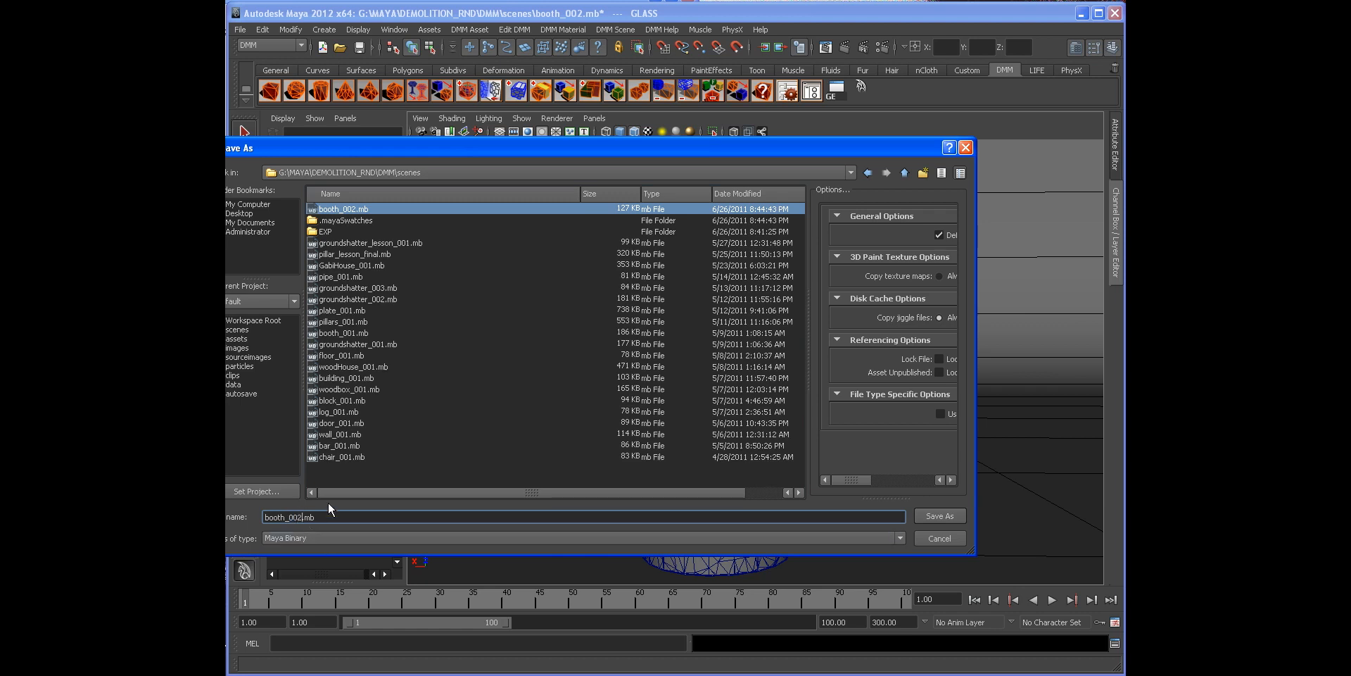
key("BackSpace")
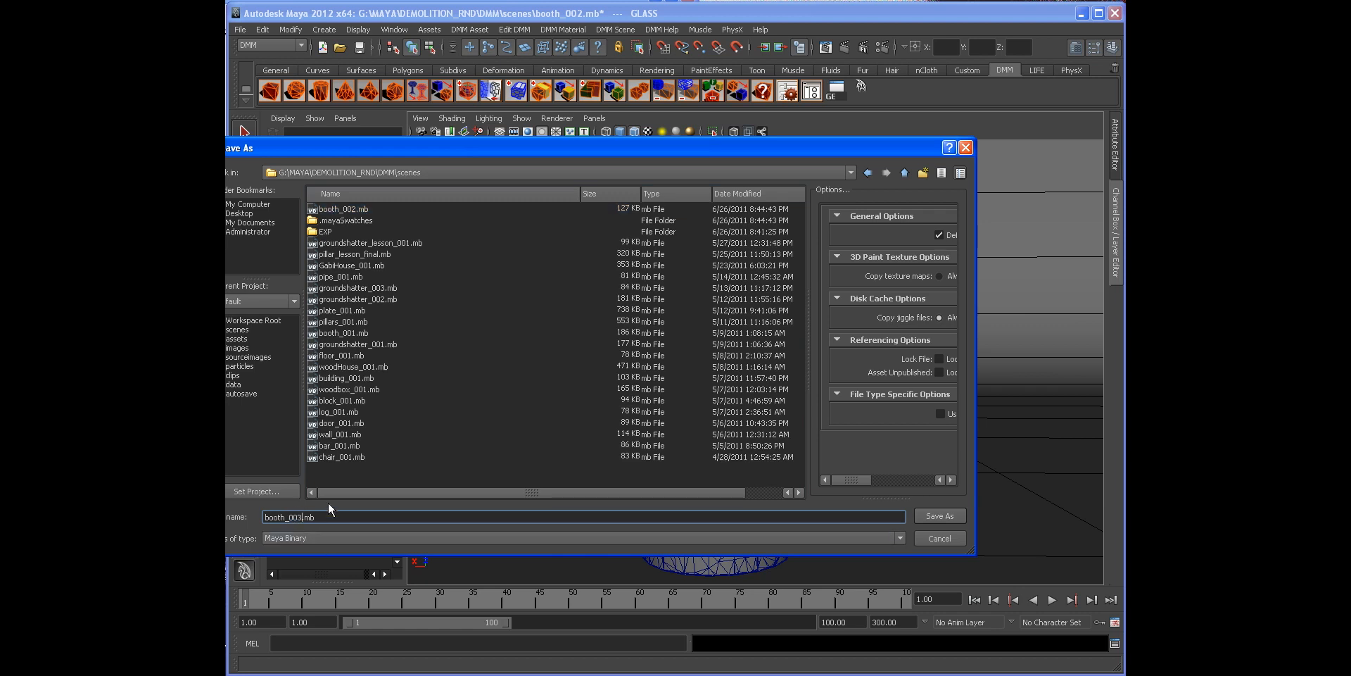
key("Return")
Step: Open the DMM Asset Manager for the glass and turn off Driven Tet Mesh visibility
left_click_drag(694, 282, 682, 324, "alt")
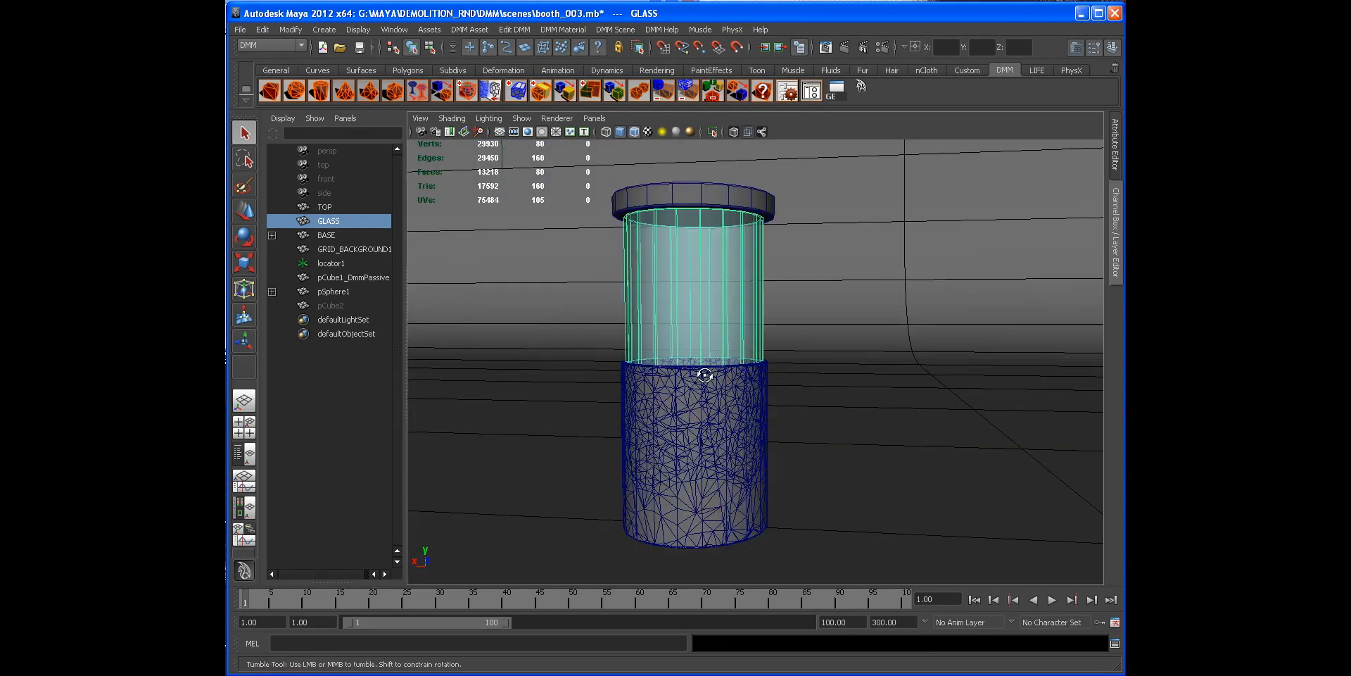
scroll(700, 373, "up", 3)
mouse_move(703, 306)
left_mouse_down("alt")
mouse_move(717, 298)
mouse_move(707, 329)
mouse_move(702, 318)
left_mouse_up("alt")
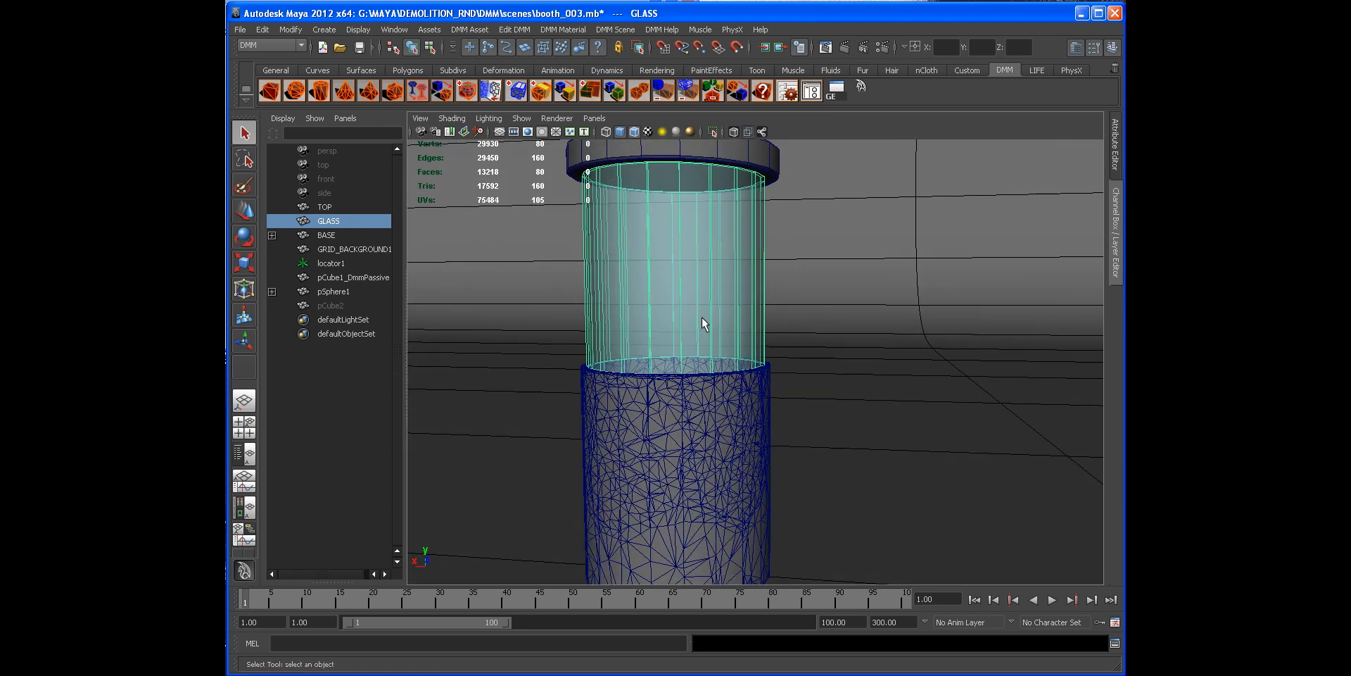
left_click_drag(722, 302, 704, 285, "alt")
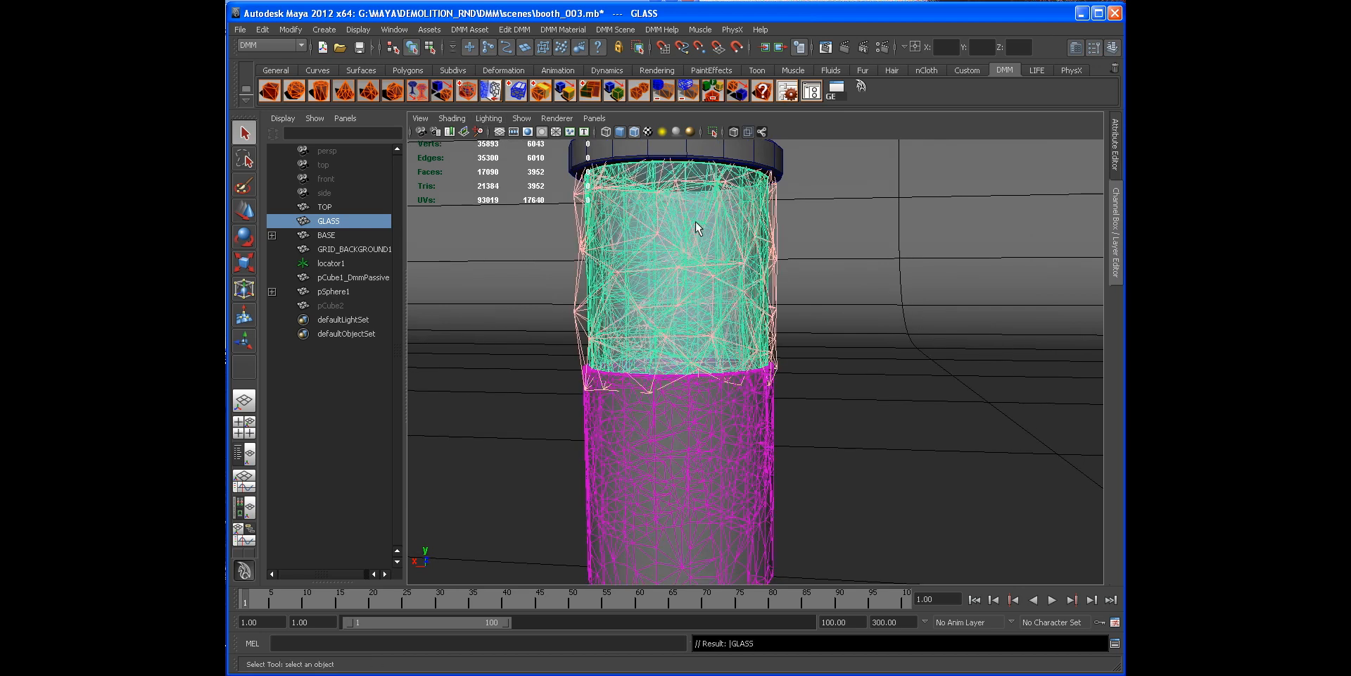
left_click(810, 94)
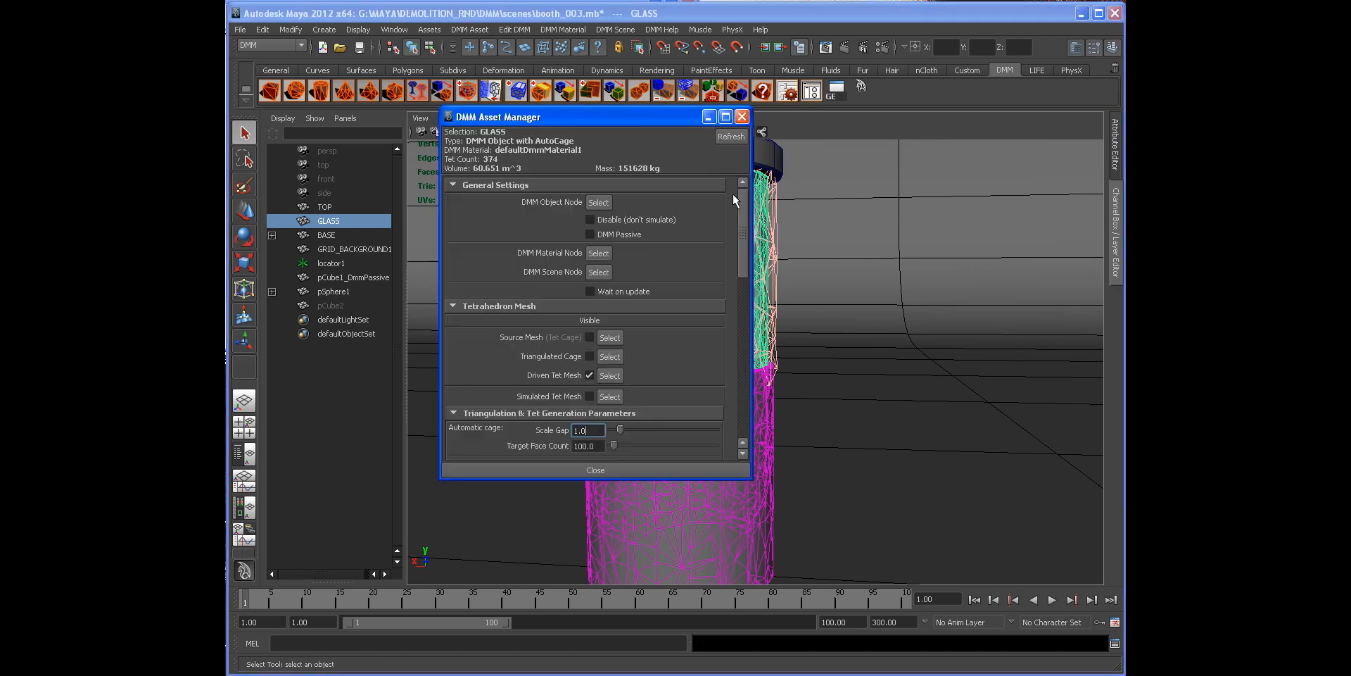
left_click(590, 375)
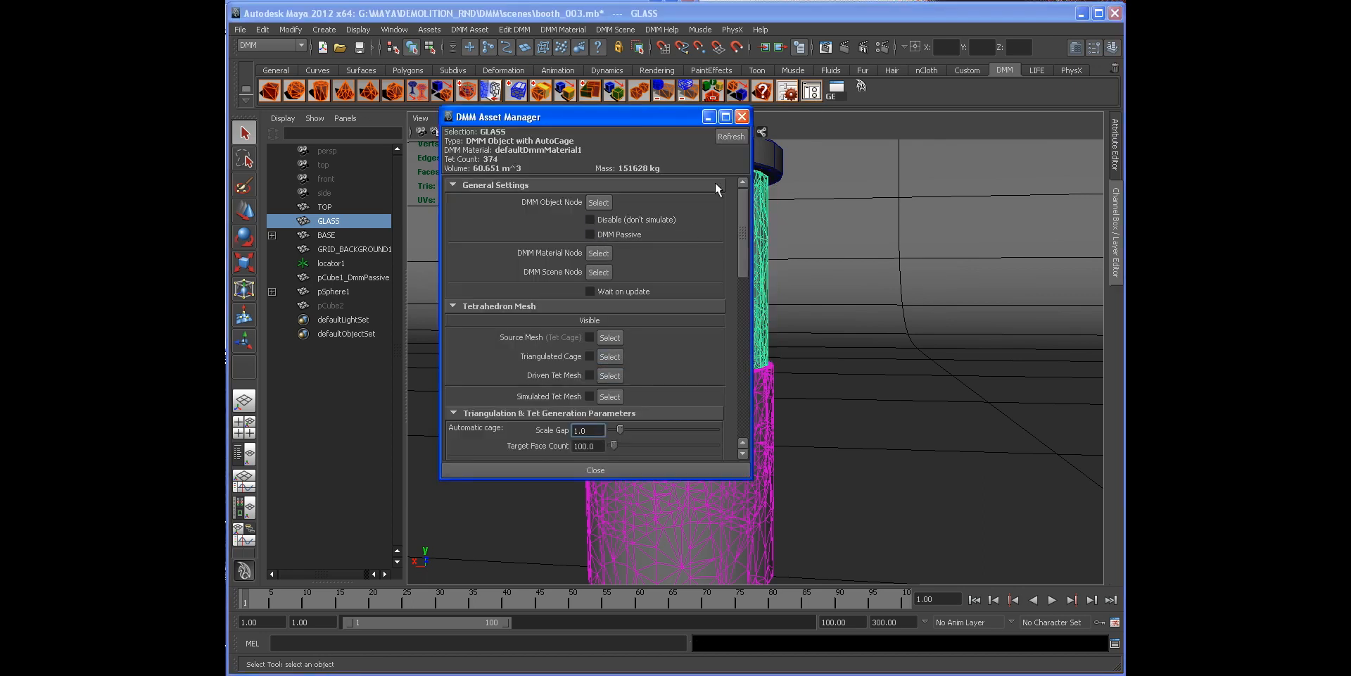
left_click(742, 117)
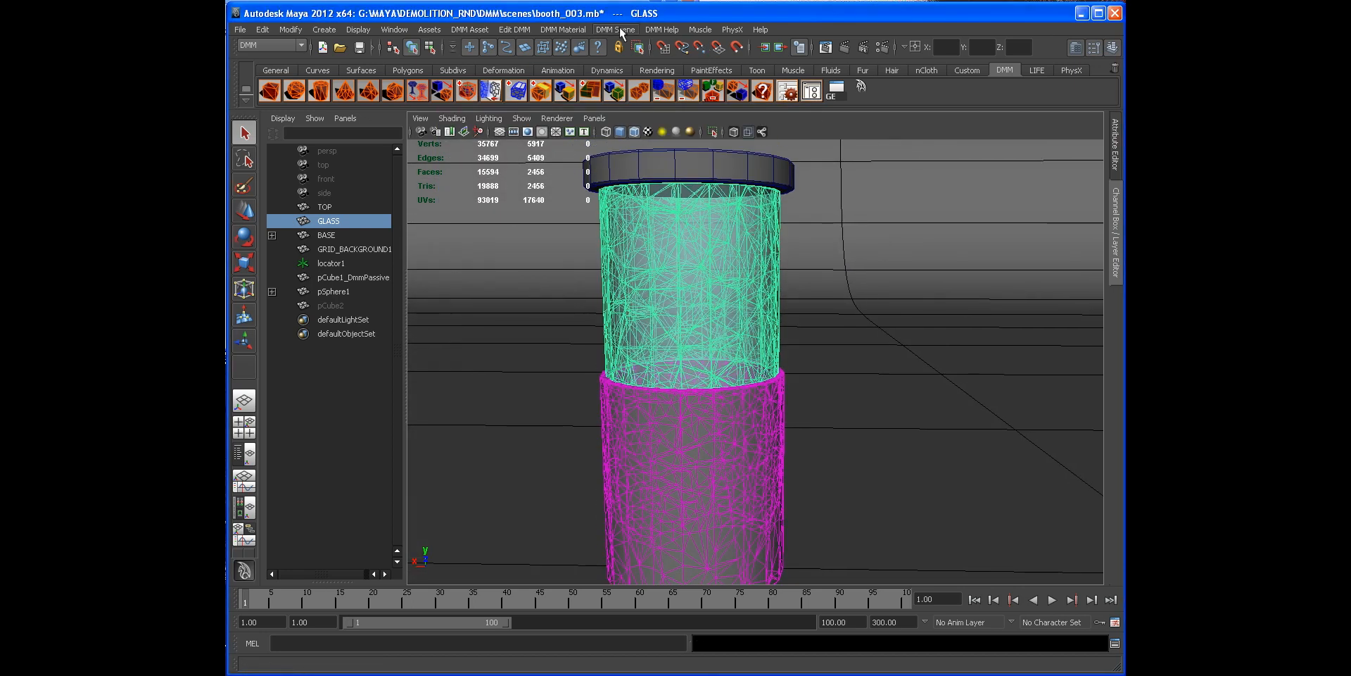
Step: Assign a new safety_glass DMM material to the glass cylinder
left_click(572, 29)
mouse_move(577, 53)
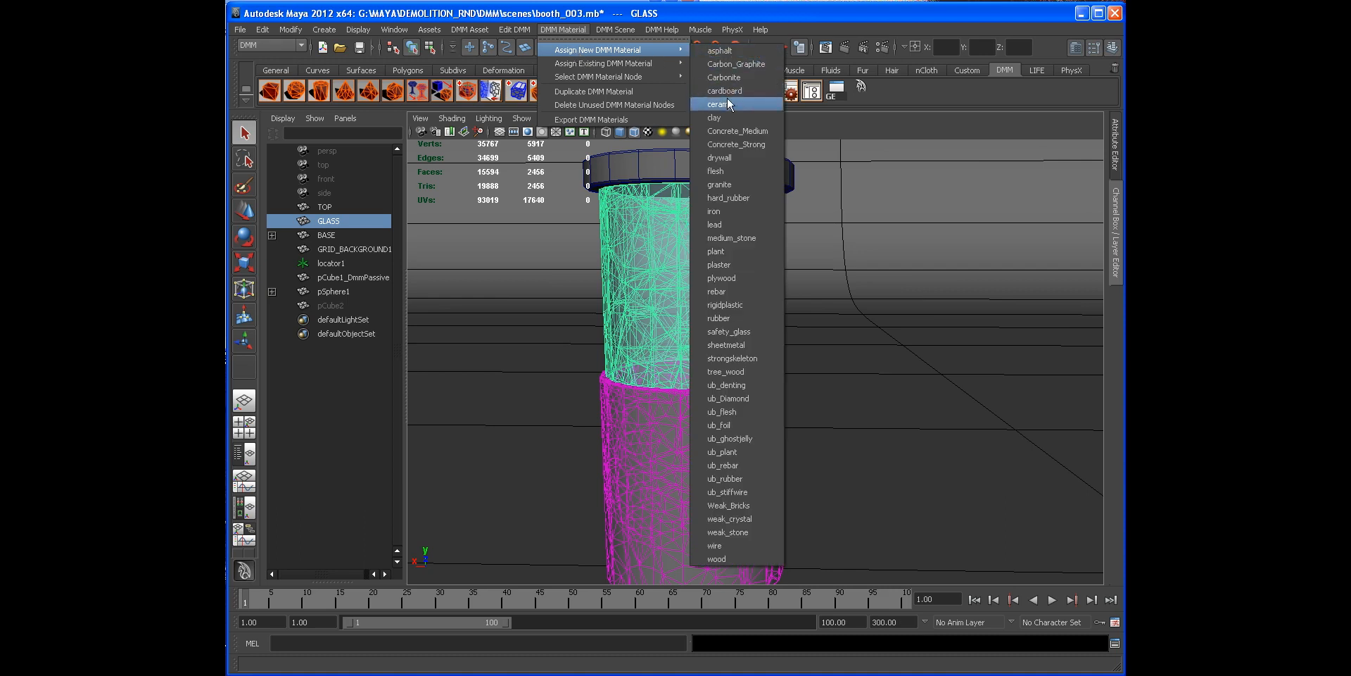
left_click(734, 330)
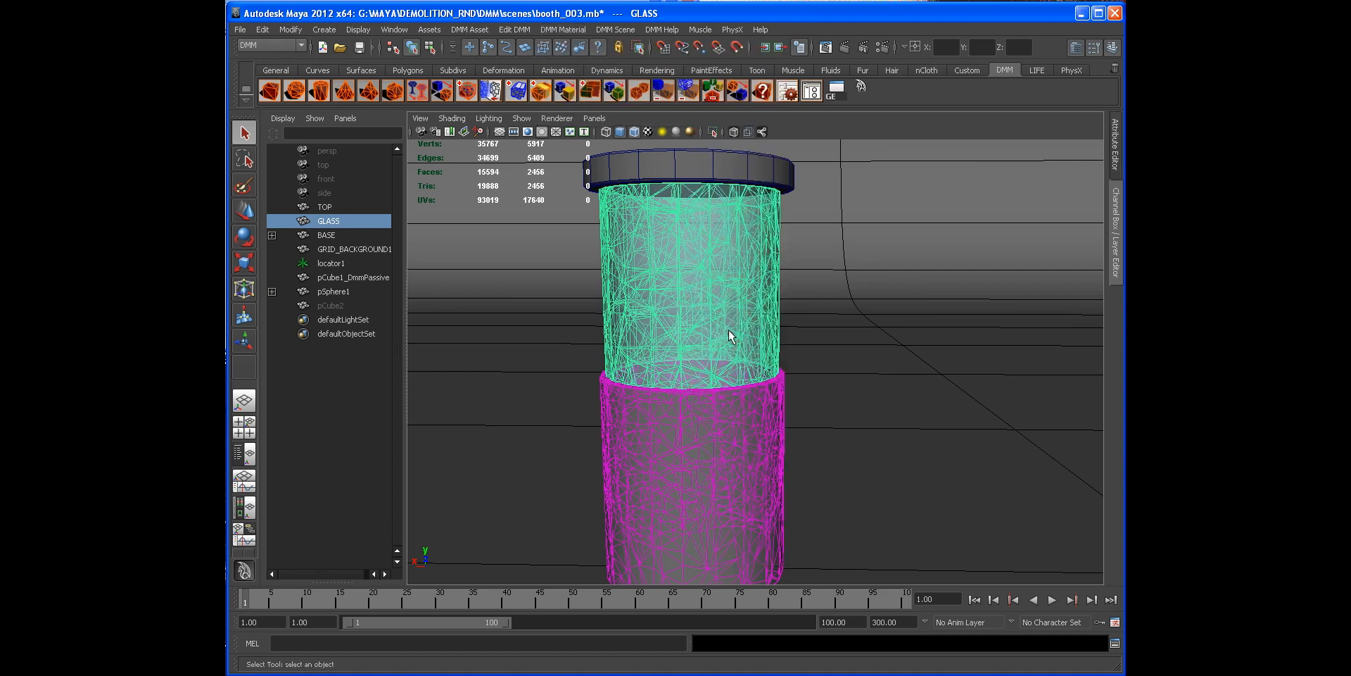
Step: Open the glass's safety_glass2 material attributes and raise its Toughness to about 46989
left_click(1115, 145)
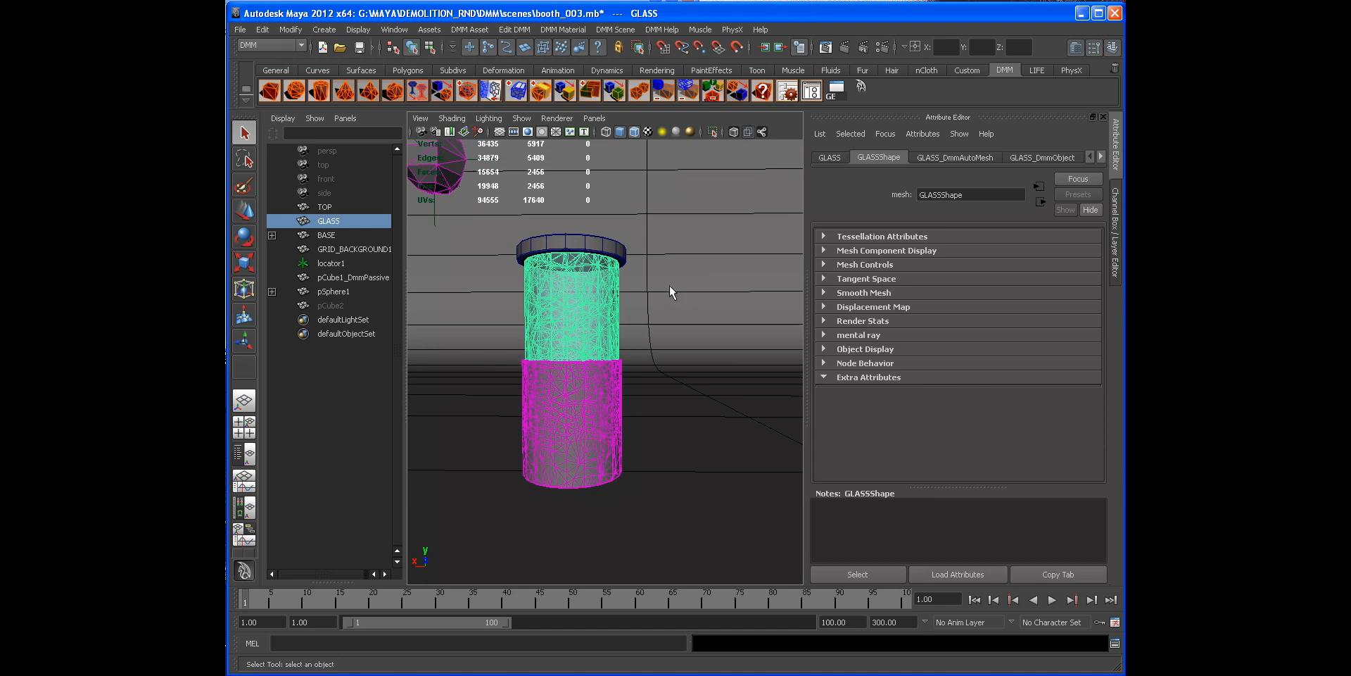
left_click(790, 95)
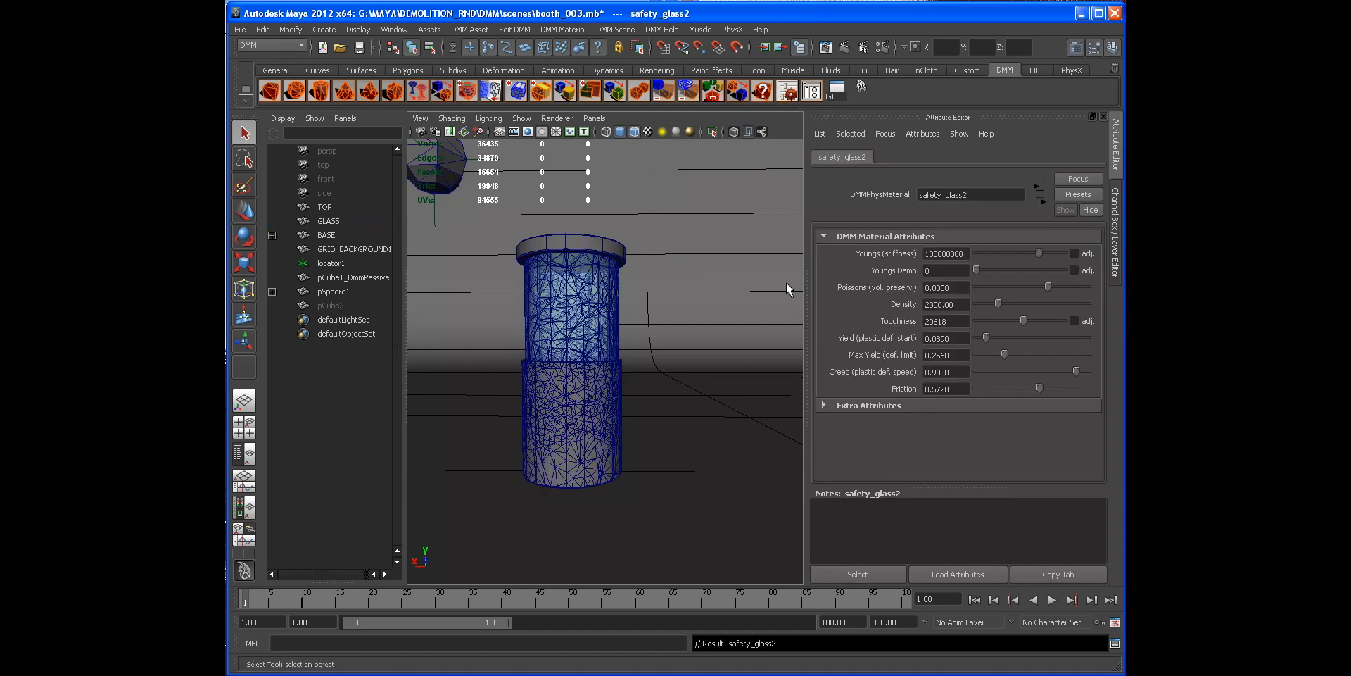
right_click_drag(644, 287, 676, 289, "alt")
middle_click_drag(675, 290, 772, 317, "alt")
right_click_drag(610, 301, 643, 323, "alt")
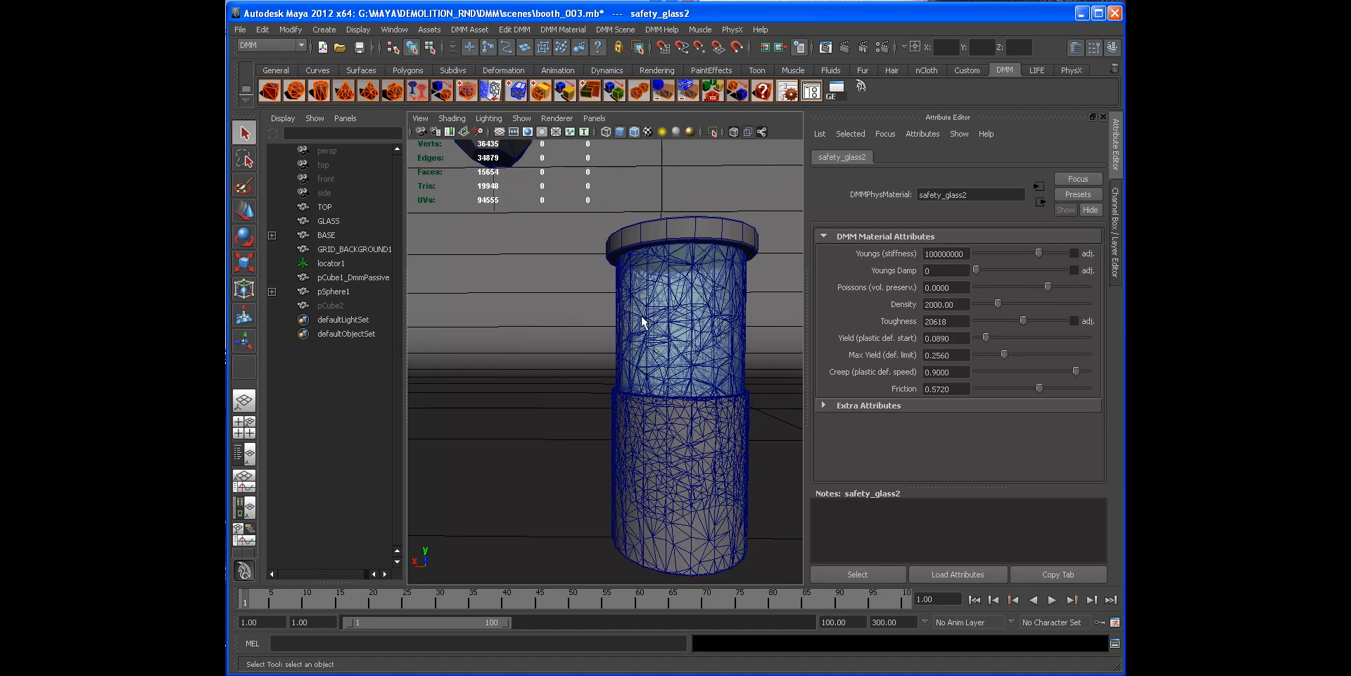
middle_click_drag(642, 323, 598, 316, "alt")
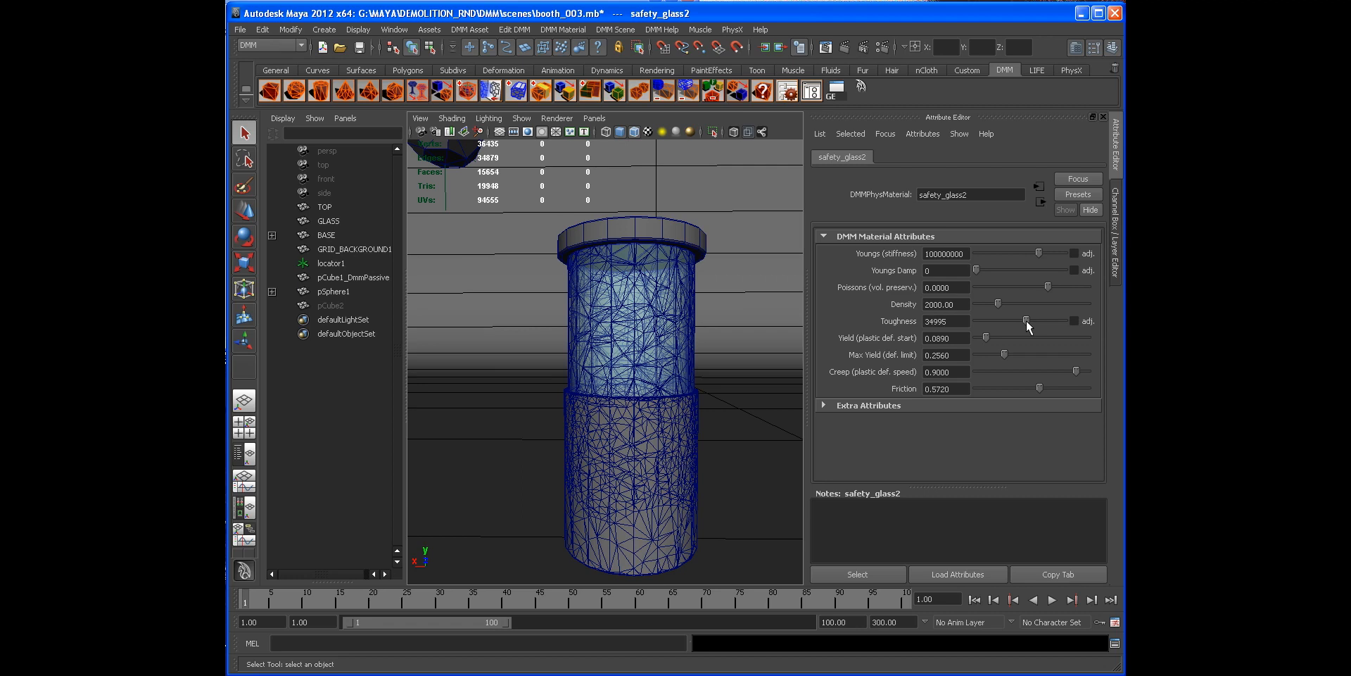
left_click(1072, 600)
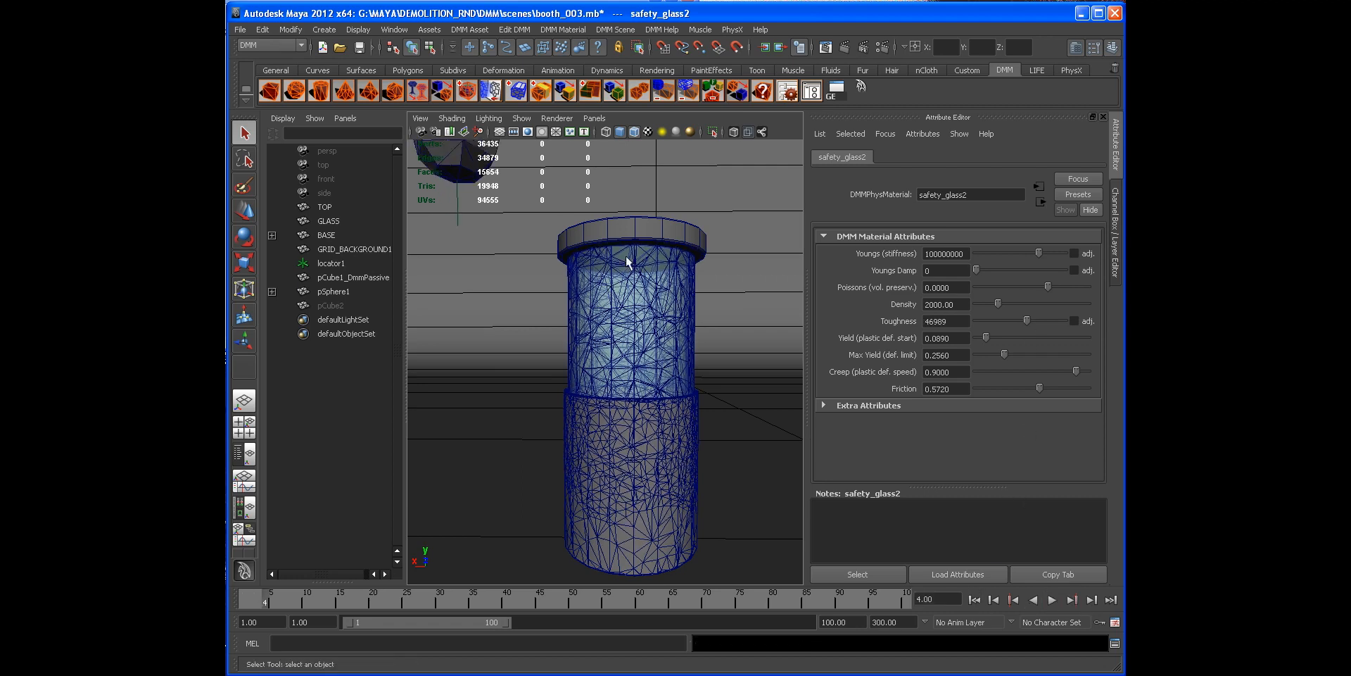
Step: Play the simulation in smooth-shaded view with the Channel Box / Layer Editor open
left_click(635, 133)
left_click_drag(644, 223, 643, 278, "alt")
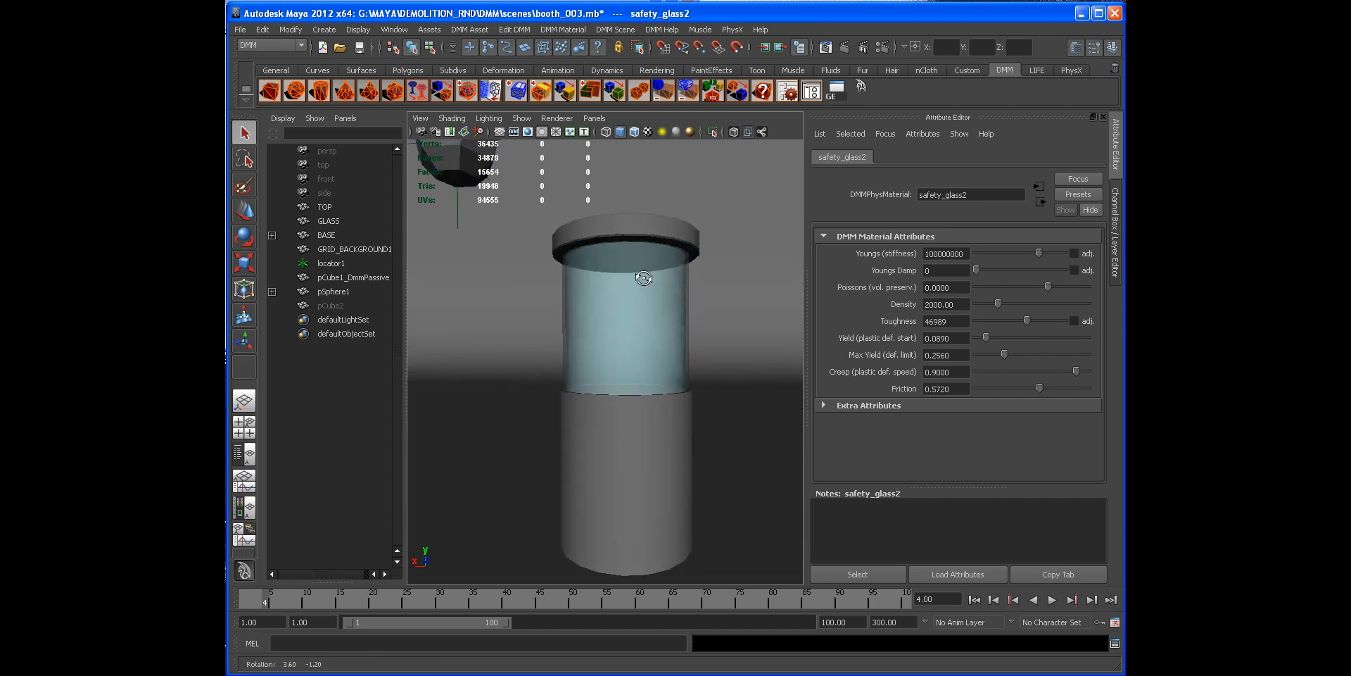
left_click(641, 296)
left_click(720, 318)
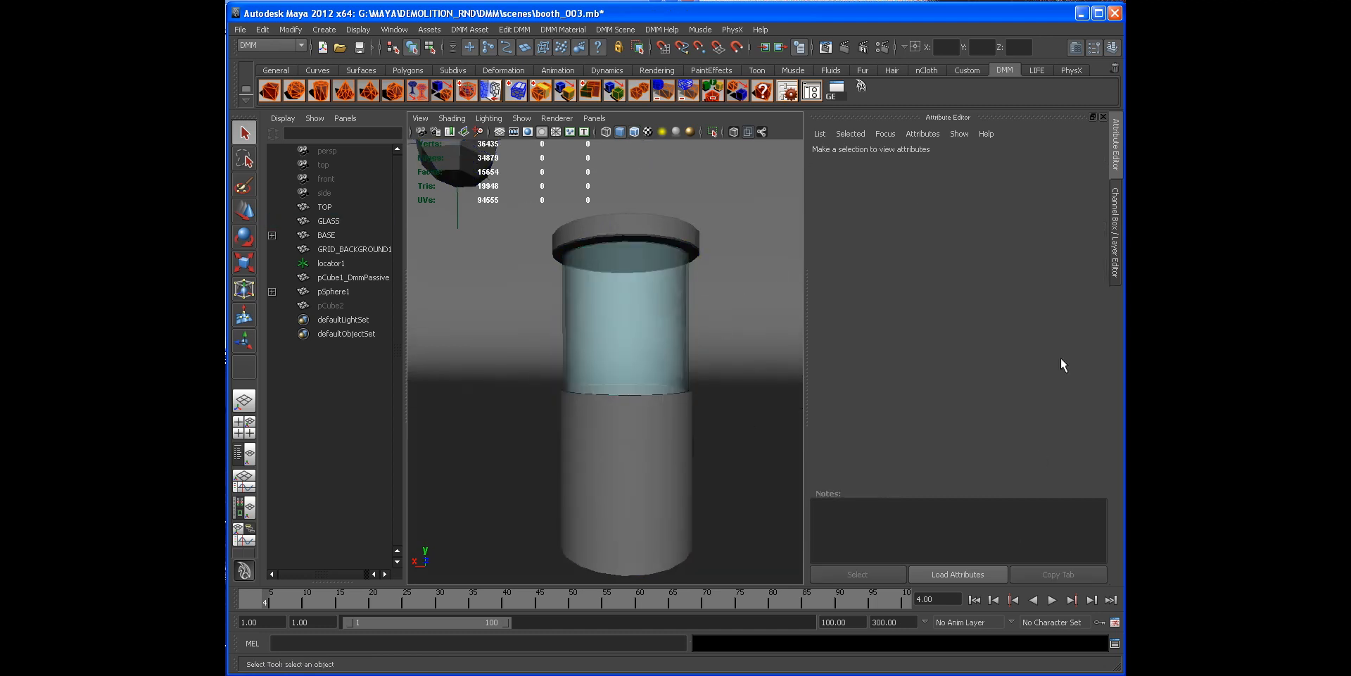
left_click(1110, 270)
left_click(984, 602)
left_click(1052, 600)
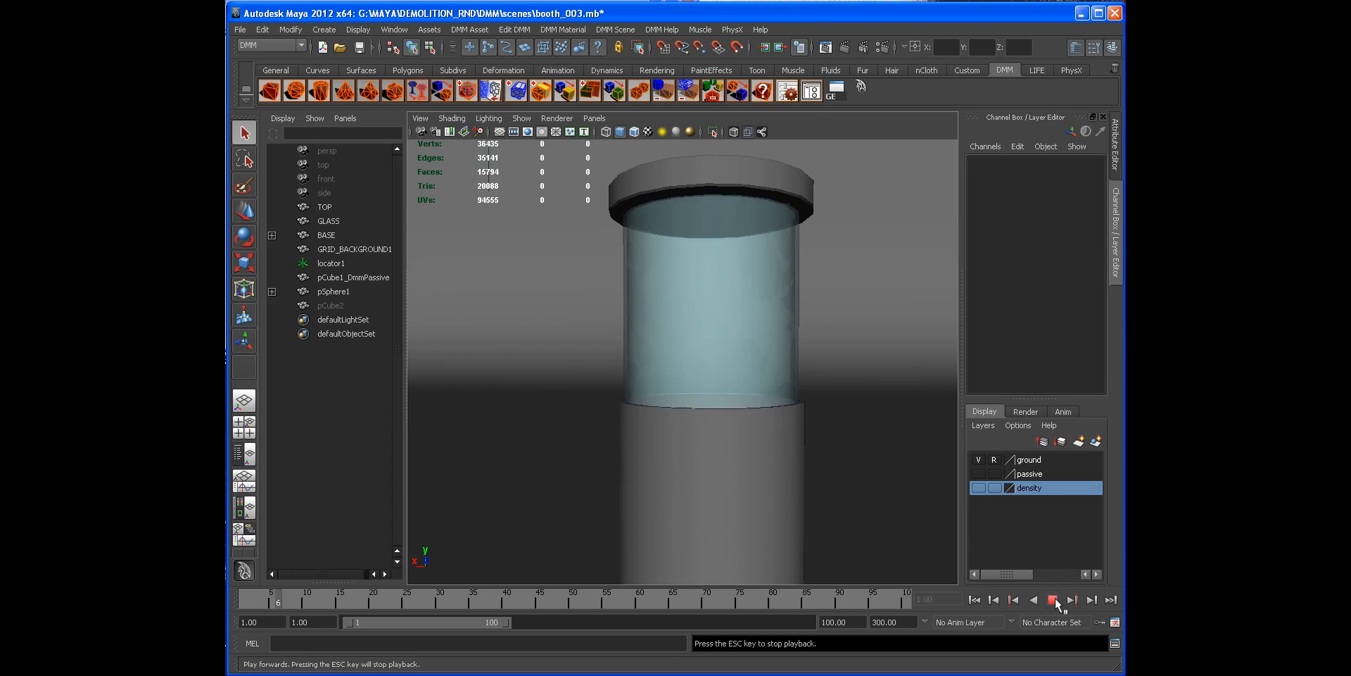
left_click(1002, 599)
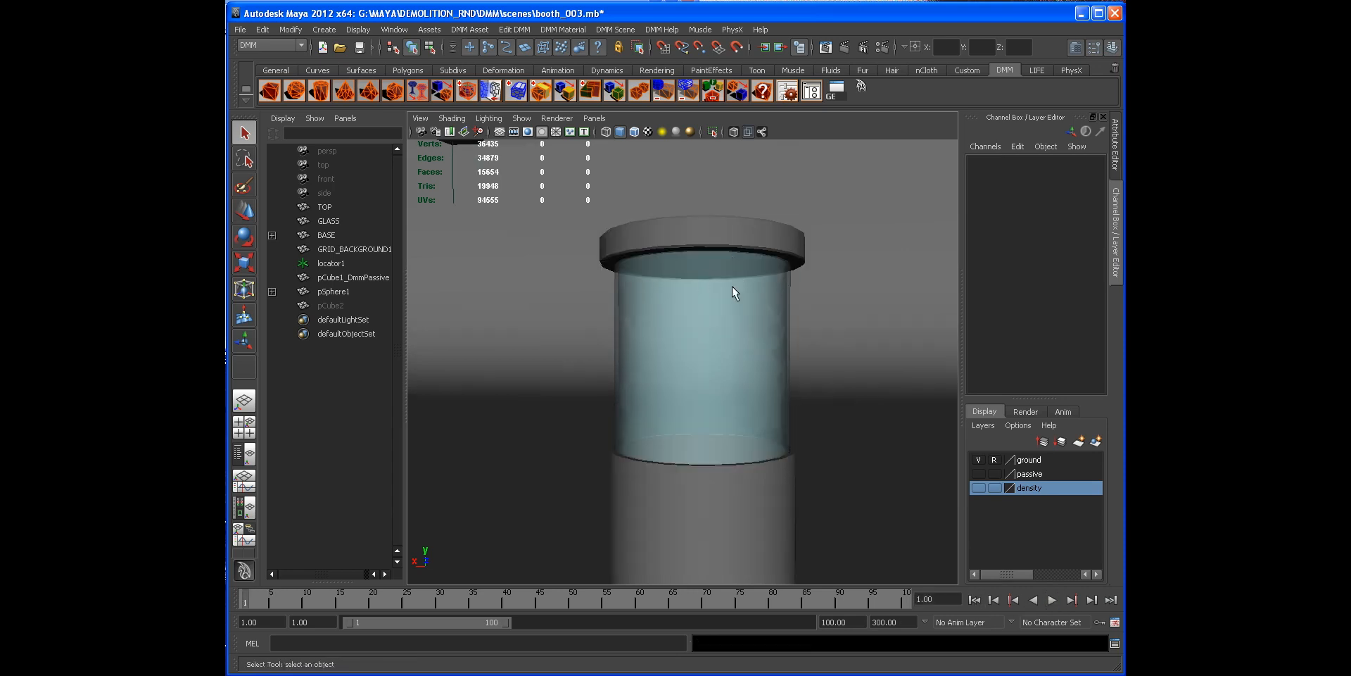
Step: Add a new passive DMM region to the glass object
left_click(690, 284)
left_click(469, 29)
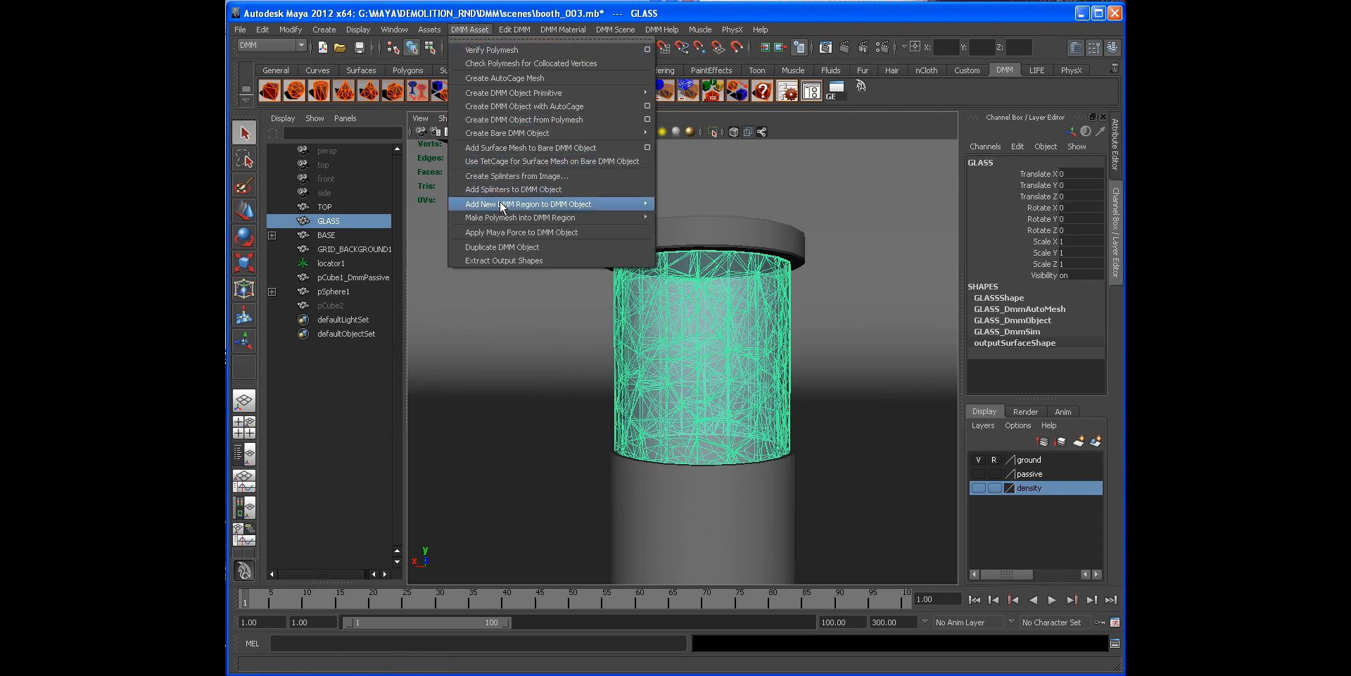
mouse_move(499, 203)
left_click(694, 213)
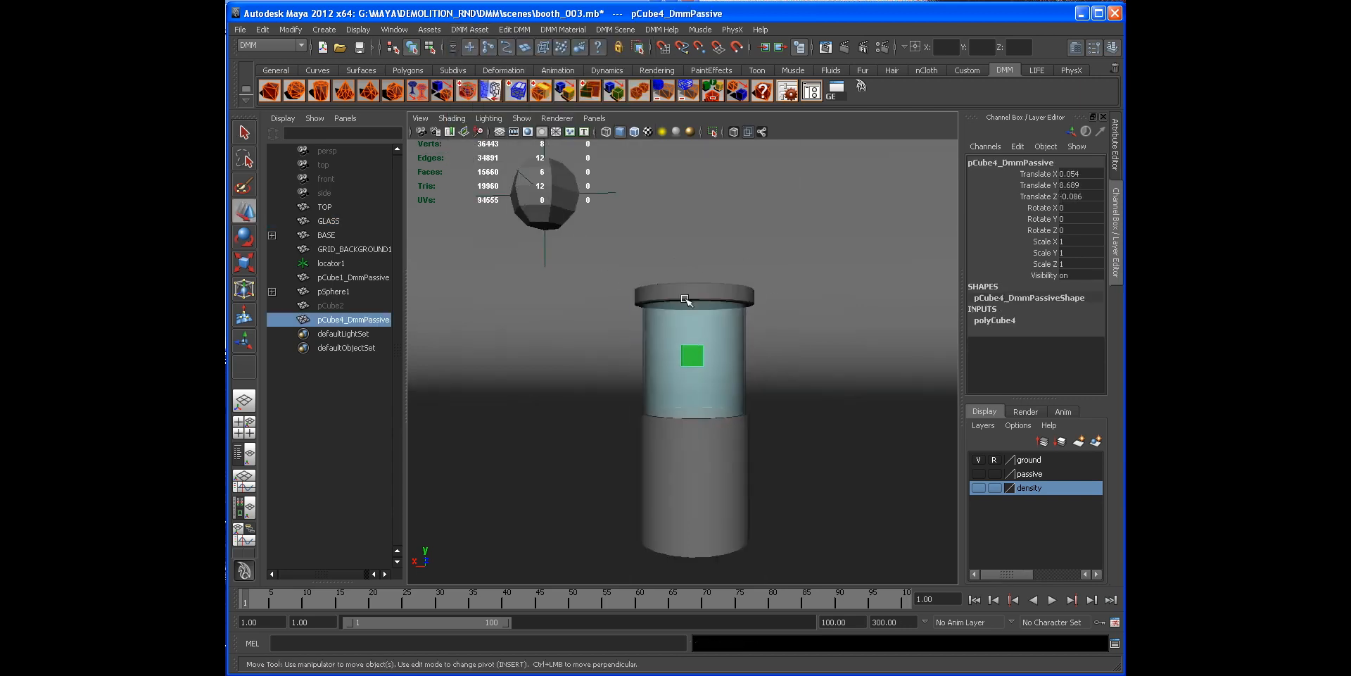
Step: Move and scale the passive region box to enclose the glass's top rim, about 5.9 × 1.55 × 5.8
left_click_drag(692, 266, 697, 221)
key("r")
mouse_move(708, 301)
left_mouse_down("alt")
mouse_move(678, 326)
mouse_move(755, 330)
mouse_move(711, 306)
left_mouse_up("alt")
left_click_drag(676, 167, 677, 250)
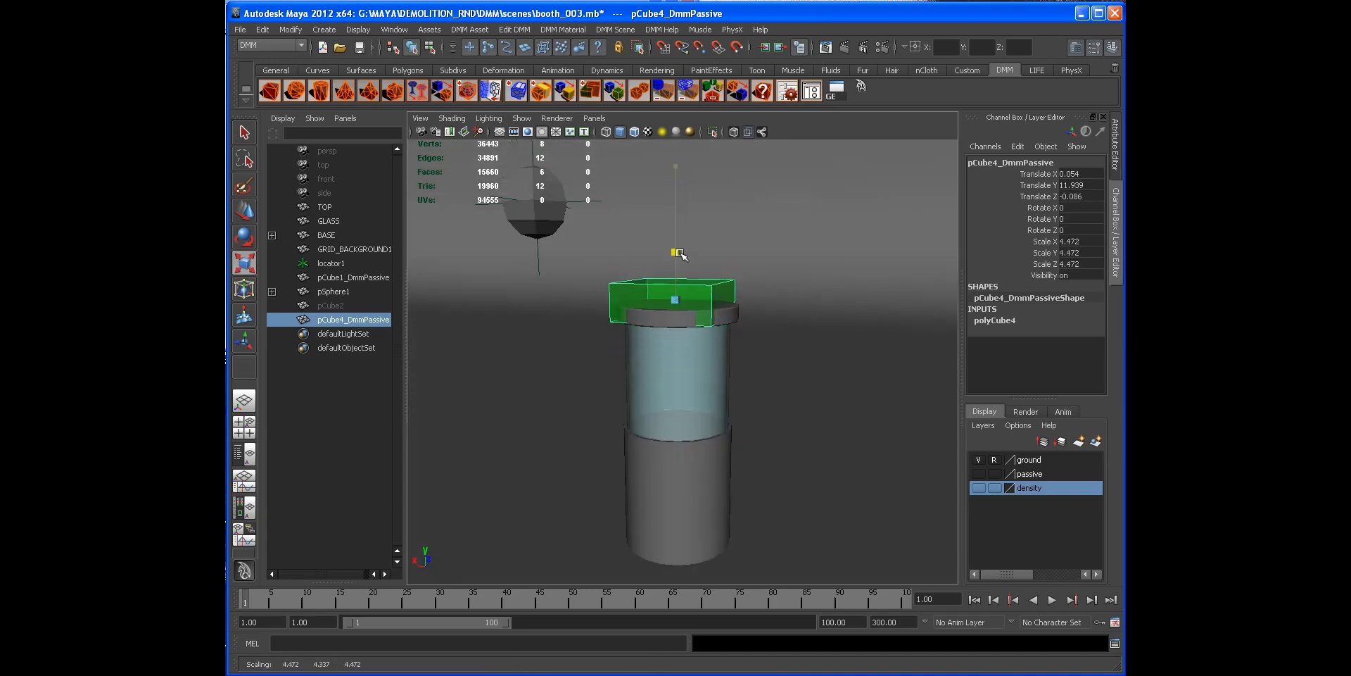
key("w")
left_click_drag(677, 204, 751, 309)
key("r")
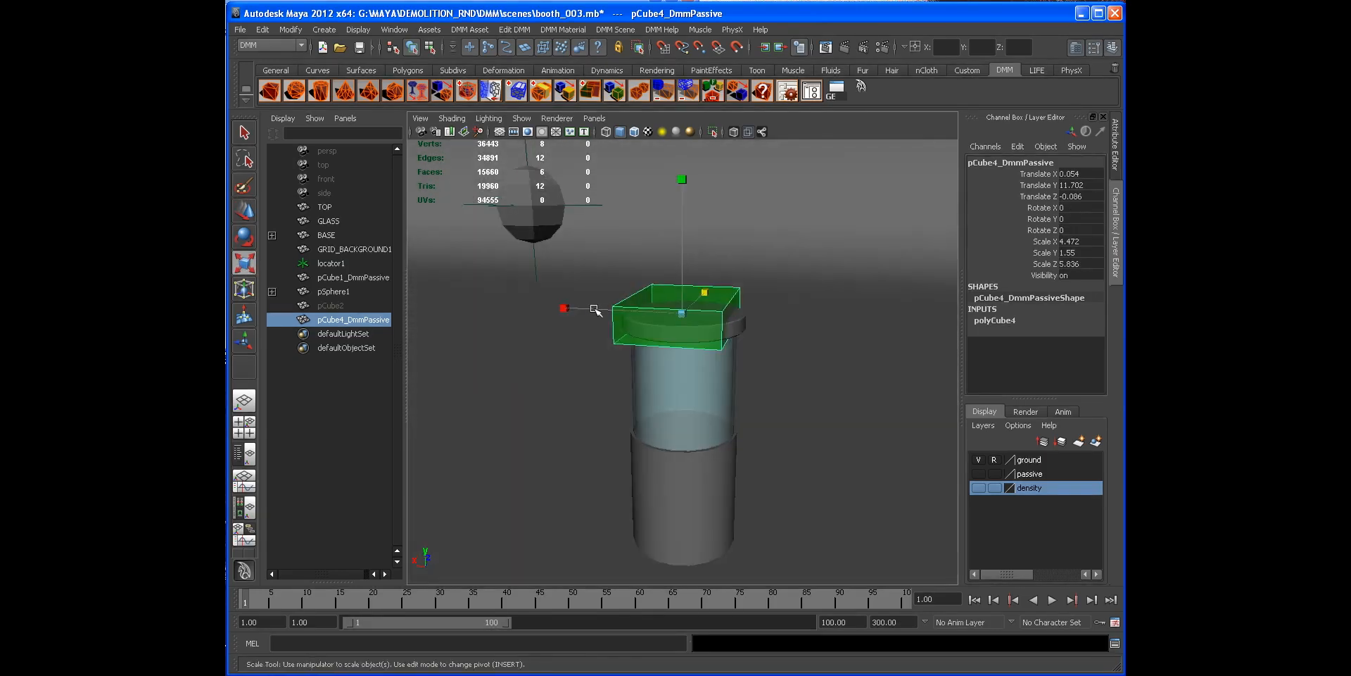
left_click_drag(565, 307, 620, 290)
key("w")
Step: Add the passive region to the passive display layer and set that layer to template
right_click(1032, 480)
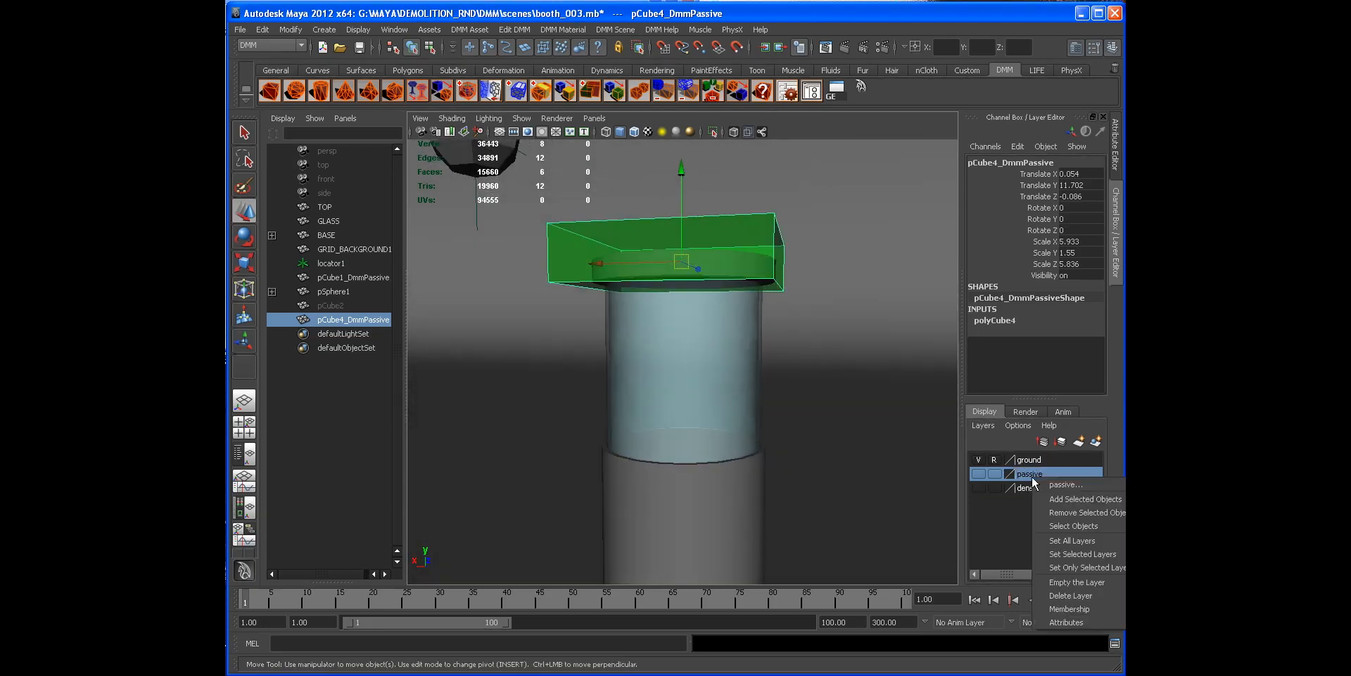
left_click(1063, 499)
left_click(978, 473)
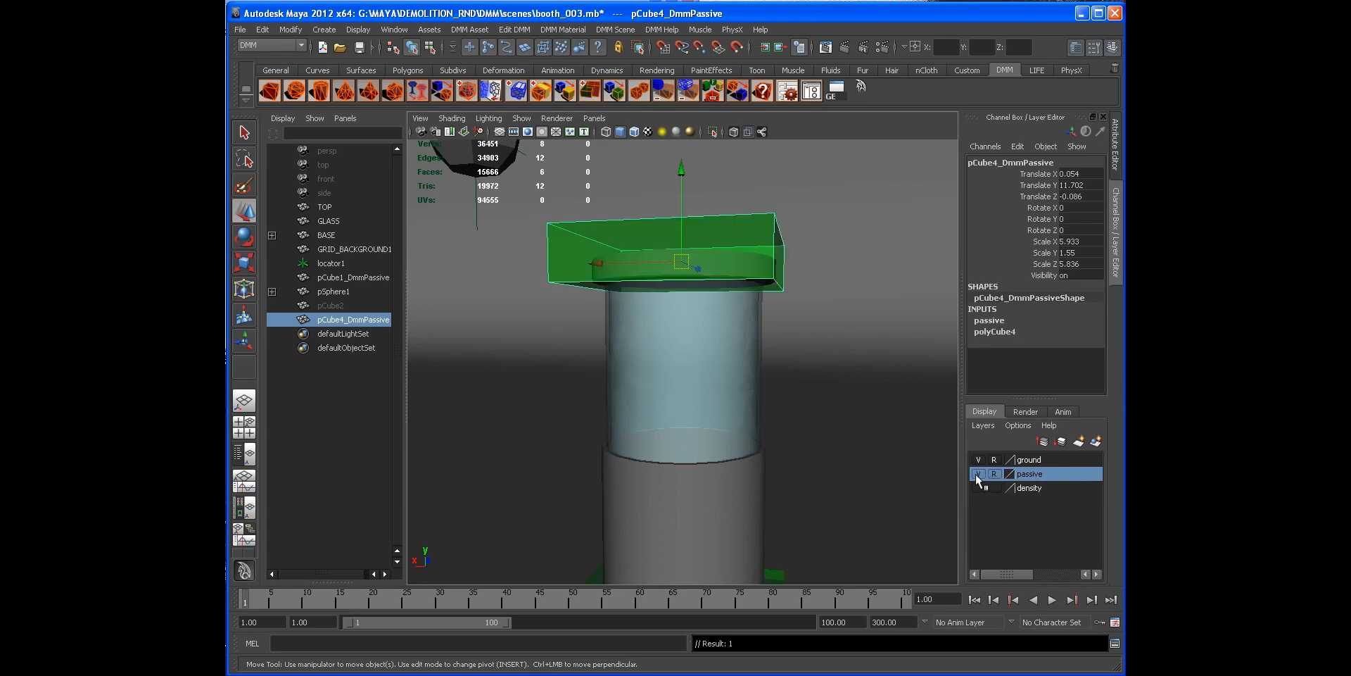
double_click(996, 478)
Step: Play the simulation and inspect the glass with the passive region from several angles
right_click_drag(781, 403, 682, 364, "alt")
left_click_drag(712, 423, 683, 383, "alt")
left_click(1051, 600)
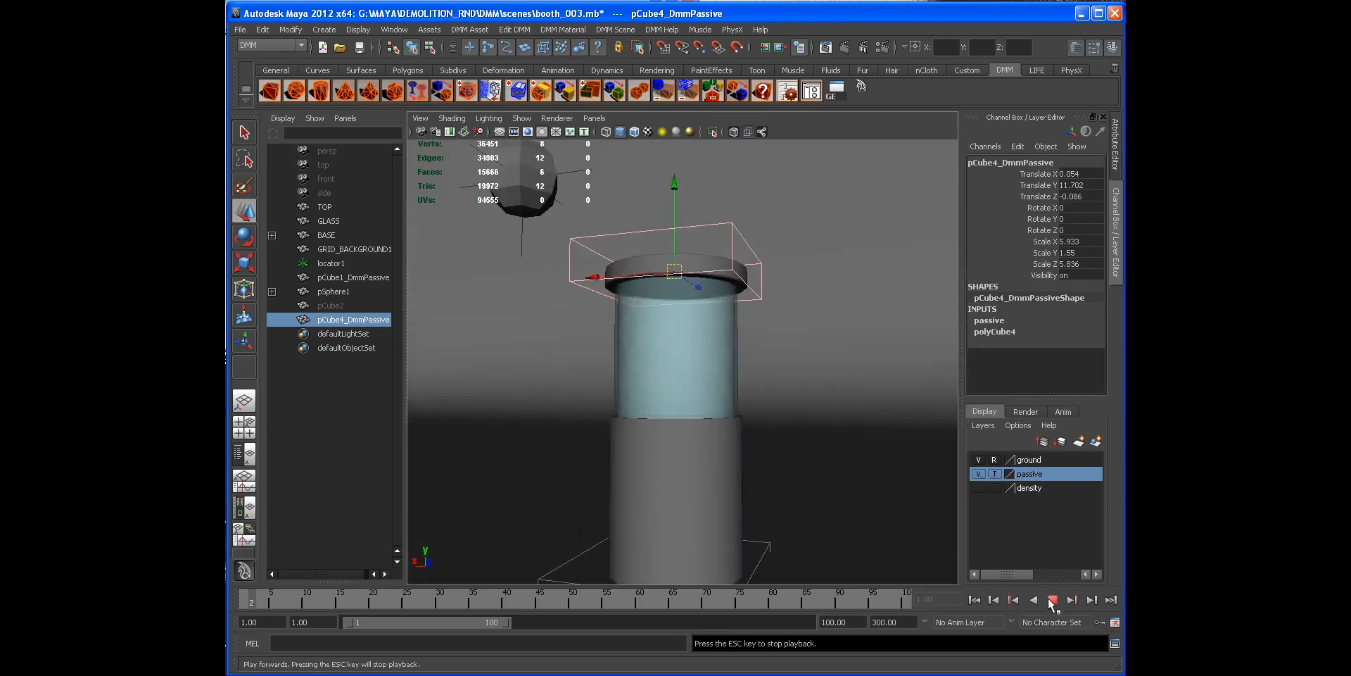
key("Escape")
left_click_drag(615, 194, 642, 227, "alt")
right_click_drag(642, 227, 694, 244, "alt")
left_click_drag(694, 244, 652, 261, "alt")
Step: Raise the glass material's Youngs stiffness to about 141905752 and Toughness to about 113763
left_click(635, 328)
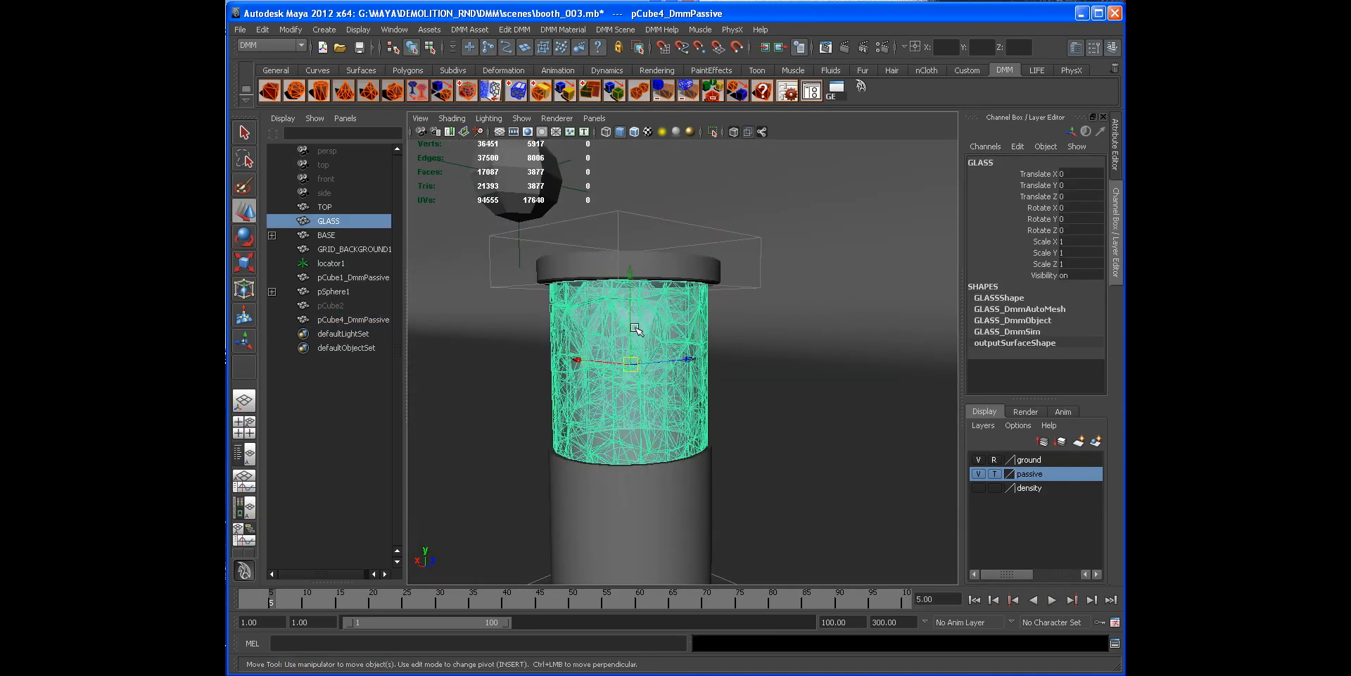
left_click(974, 599)
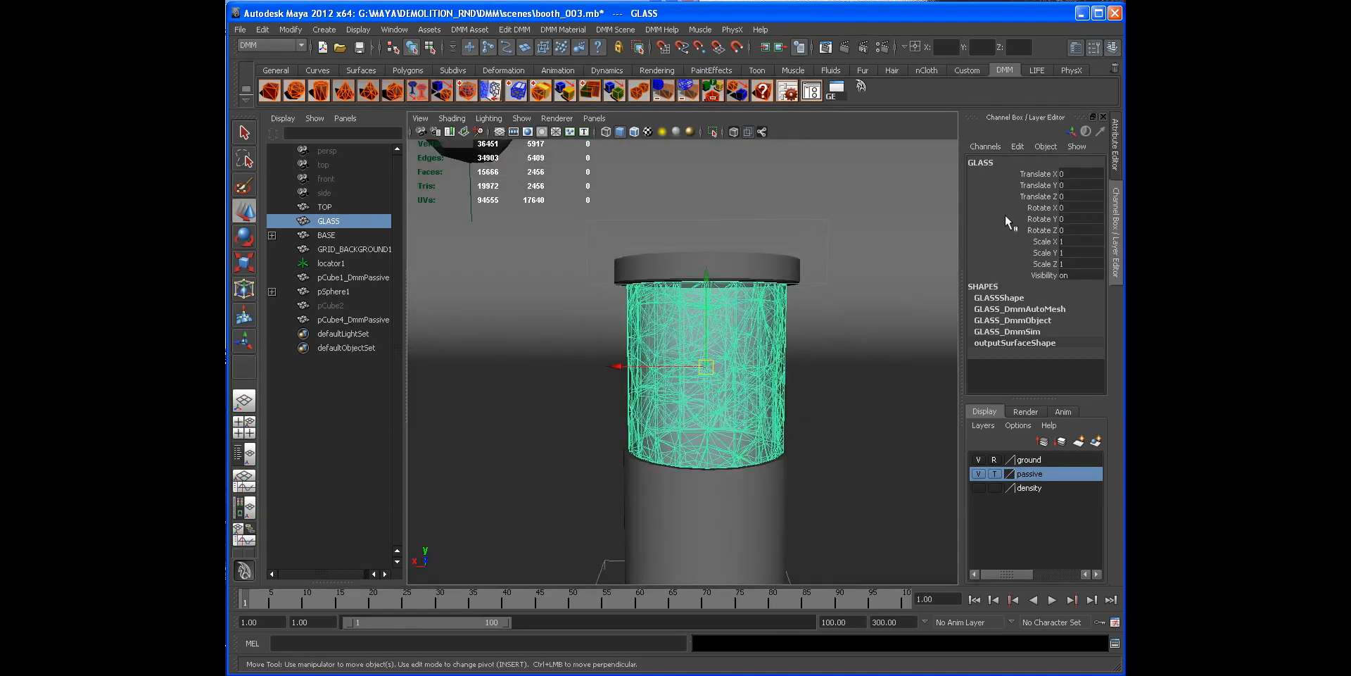
left_click(788, 91)
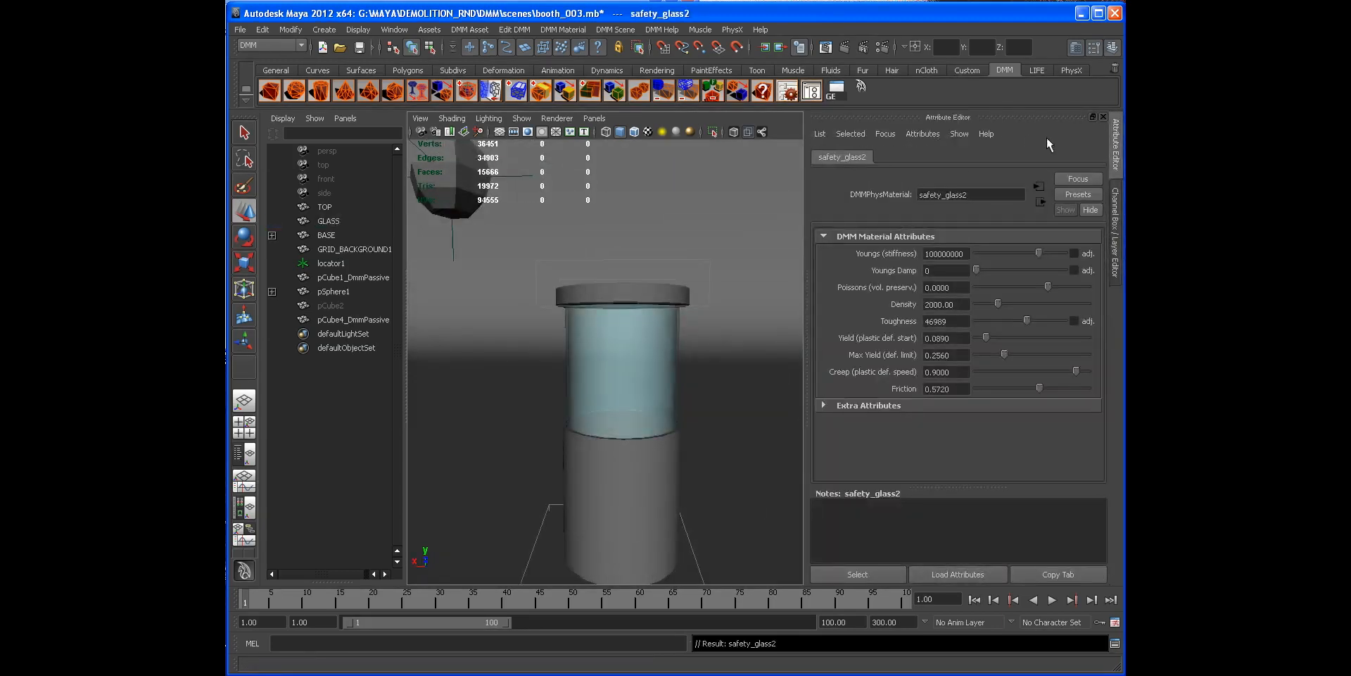
left_click(1041, 252)
left_click(1030, 320)
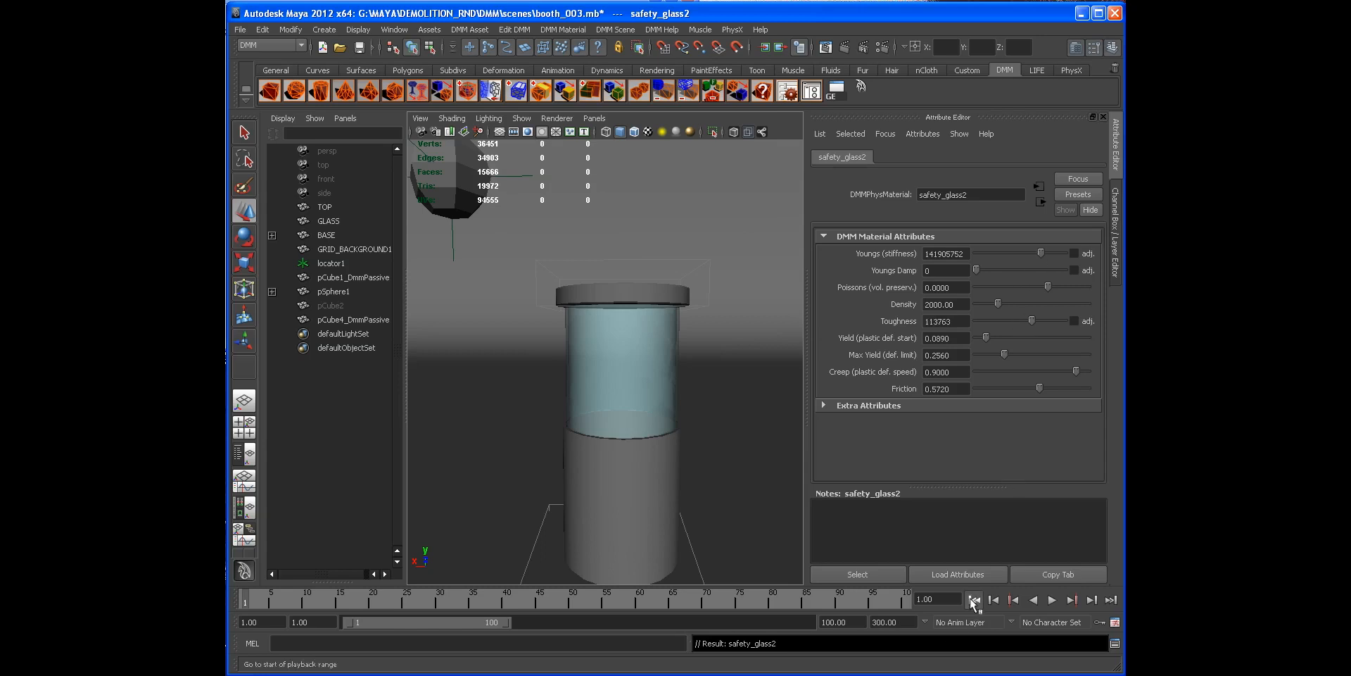
Step: Raise the glass material's Toughness to about 237684 and replay the simulation from the start
left_click(1052, 600)
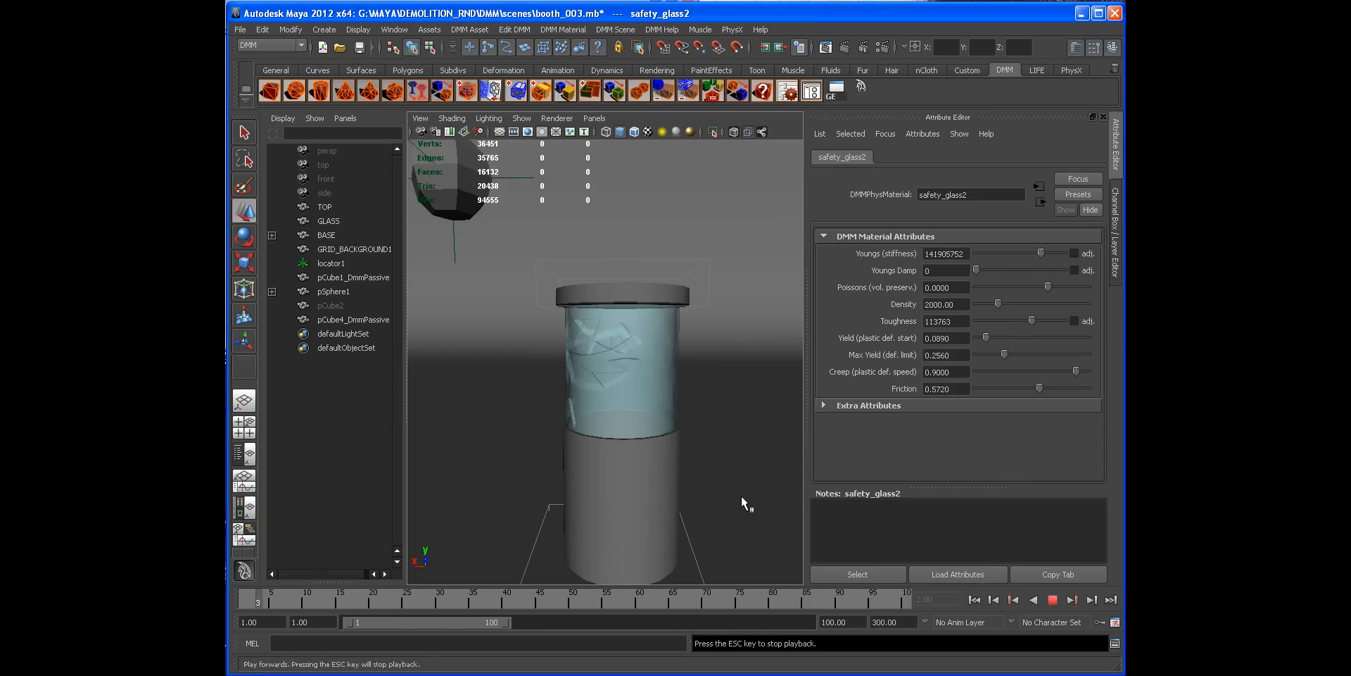
left_click_drag(642, 414, 618, 379, "alt")
left_click(1053, 602)
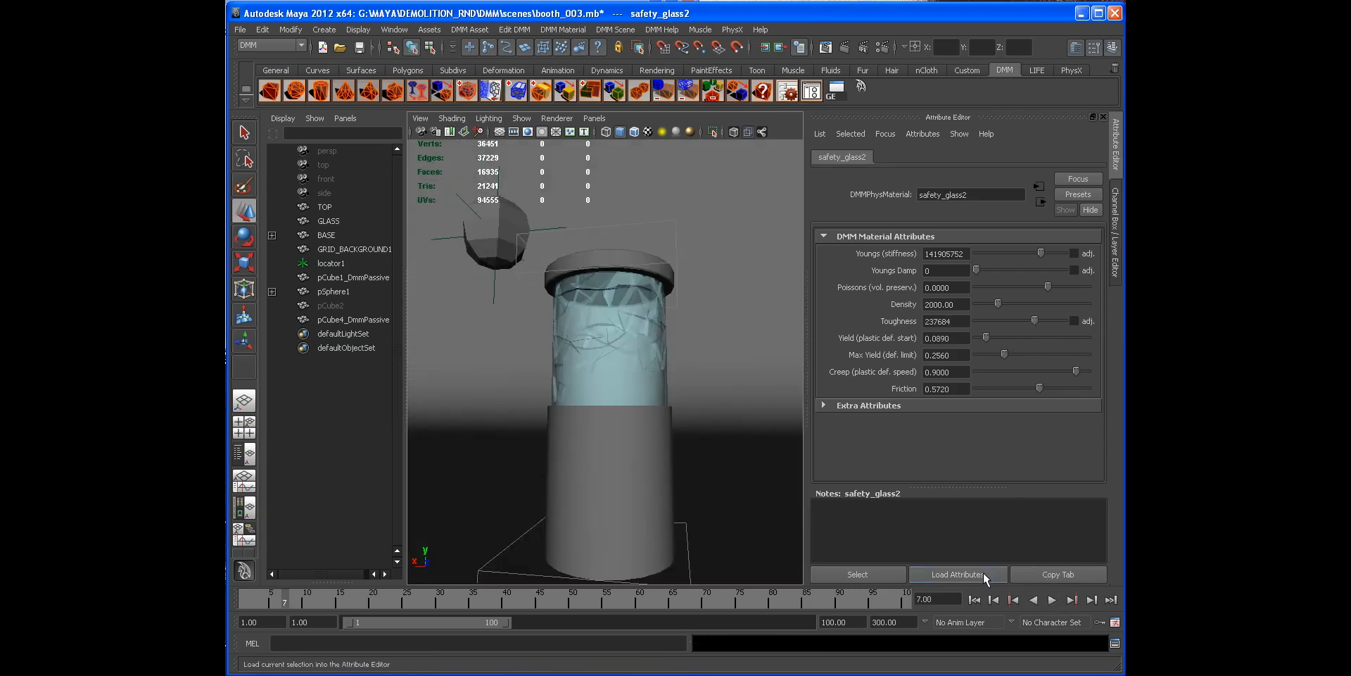
left_click(974, 600)
left_click(1053, 600)
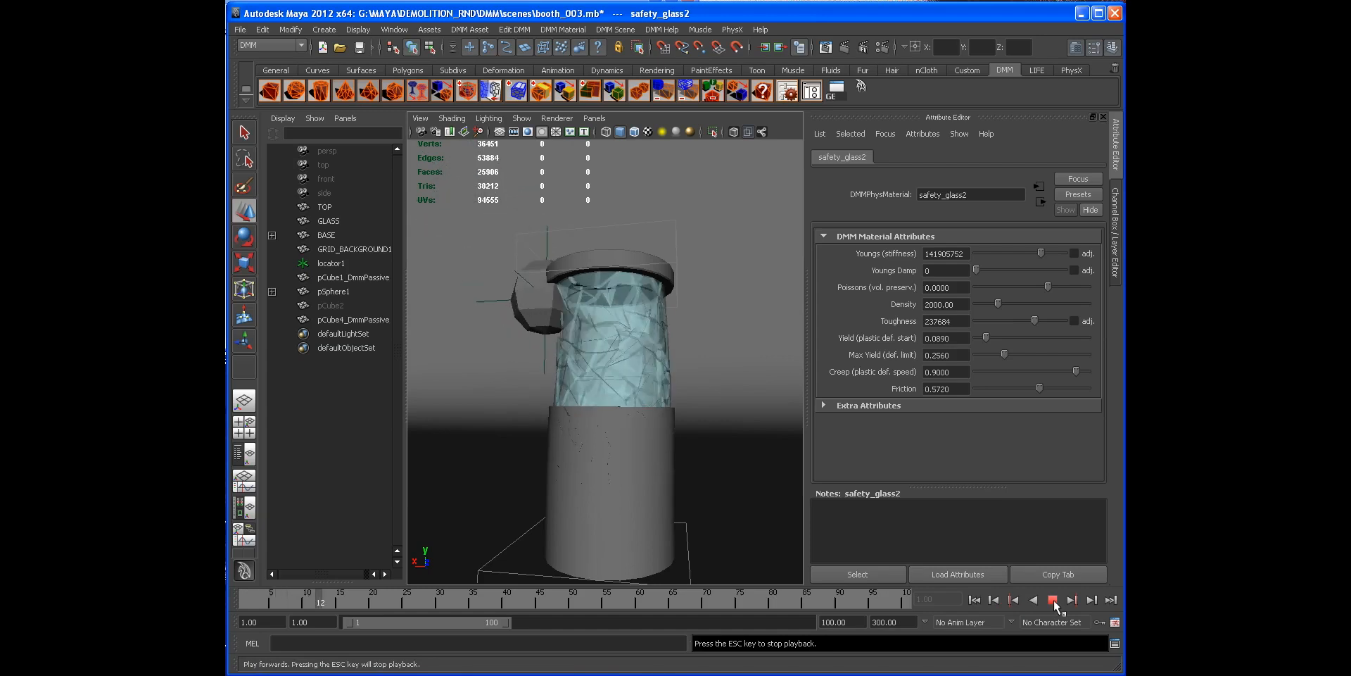
Step: Turn on wireframe-on-shaded display and inspect the shattered glass top up close
left_click(1109, 241)
scroll(947, 277, "up", 3)
left_click(633, 133)
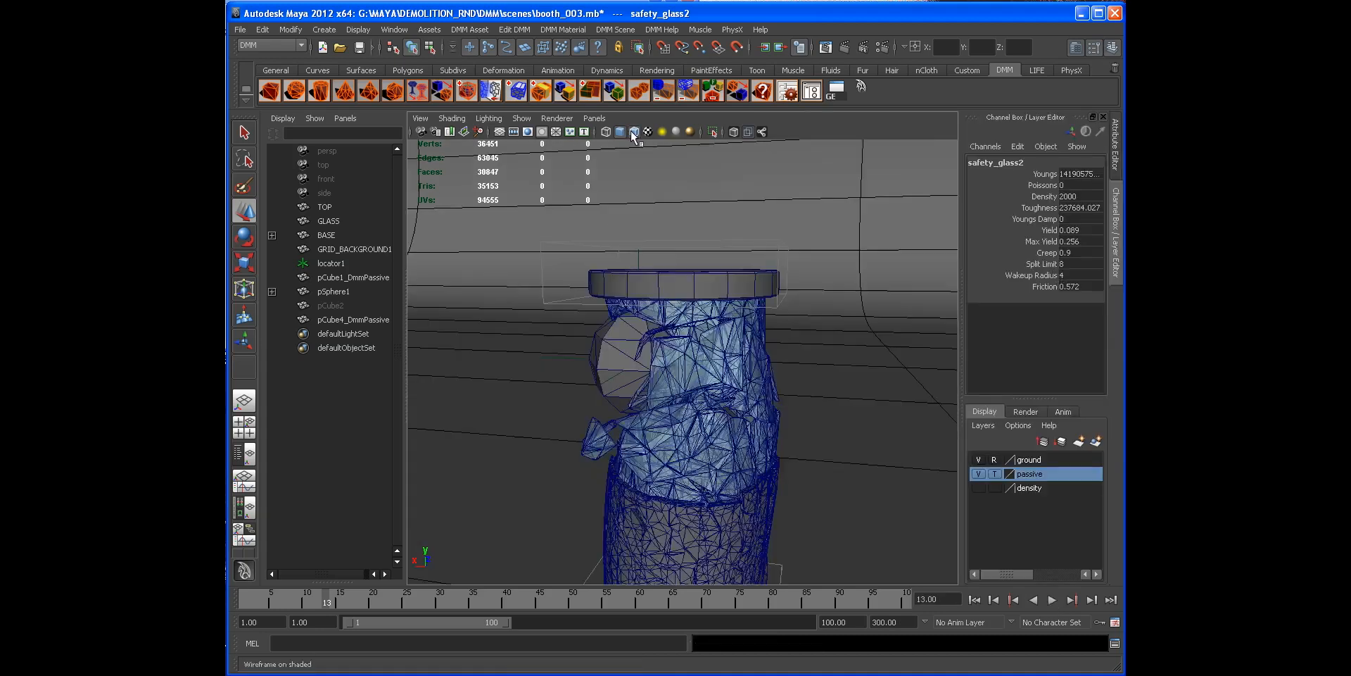
scroll(730, 353, "down", 5)
left_click_drag(730, 353, 687, 363, "alt")
scroll(688, 354, "up", 4)
left_click_drag(674, 294, 672, 386, "alt")
left_click_drag(619, 340, 663, 320, "alt")
Step: Make the passive layer selectable again and select the passive region box
left_click(660, 283)
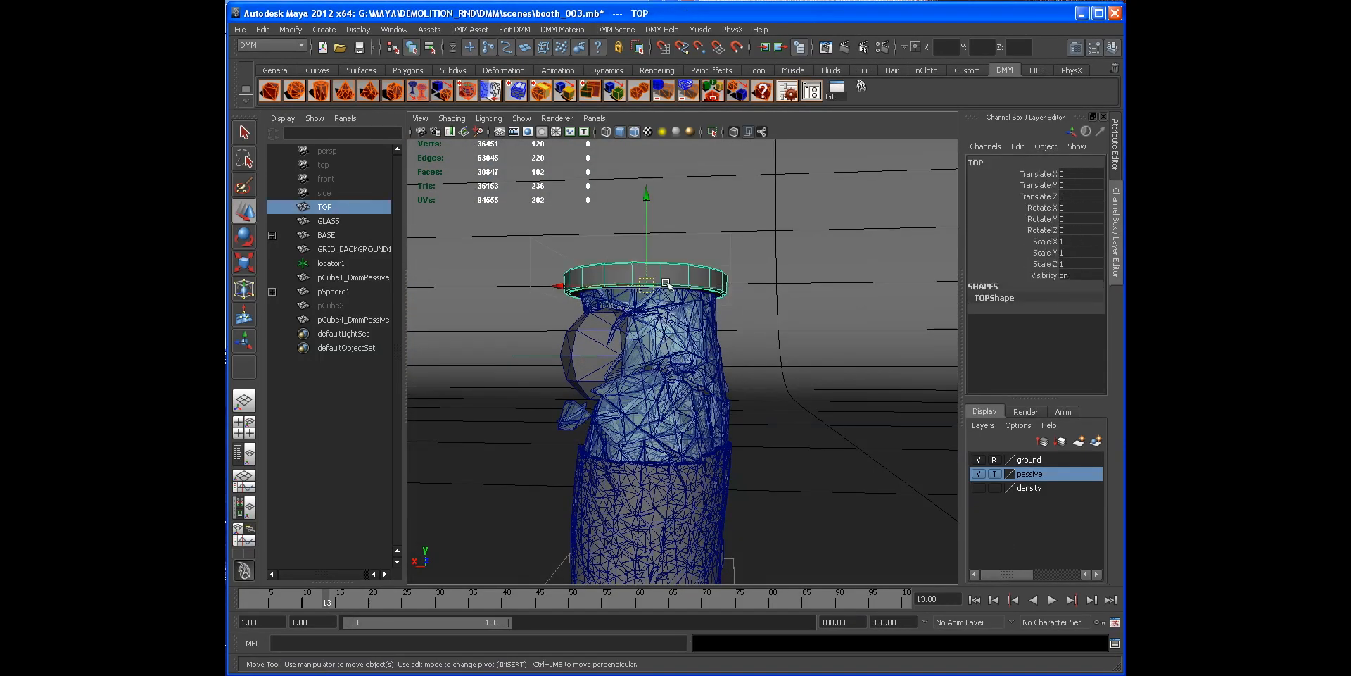
mouse_move(690, 319)
left_mouse_down("alt")
mouse_move(614, 348)
mouse_move(676, 356)
mouse_move(618, 366)
mouse_move(685, 328)
left_mouse_up("alt")
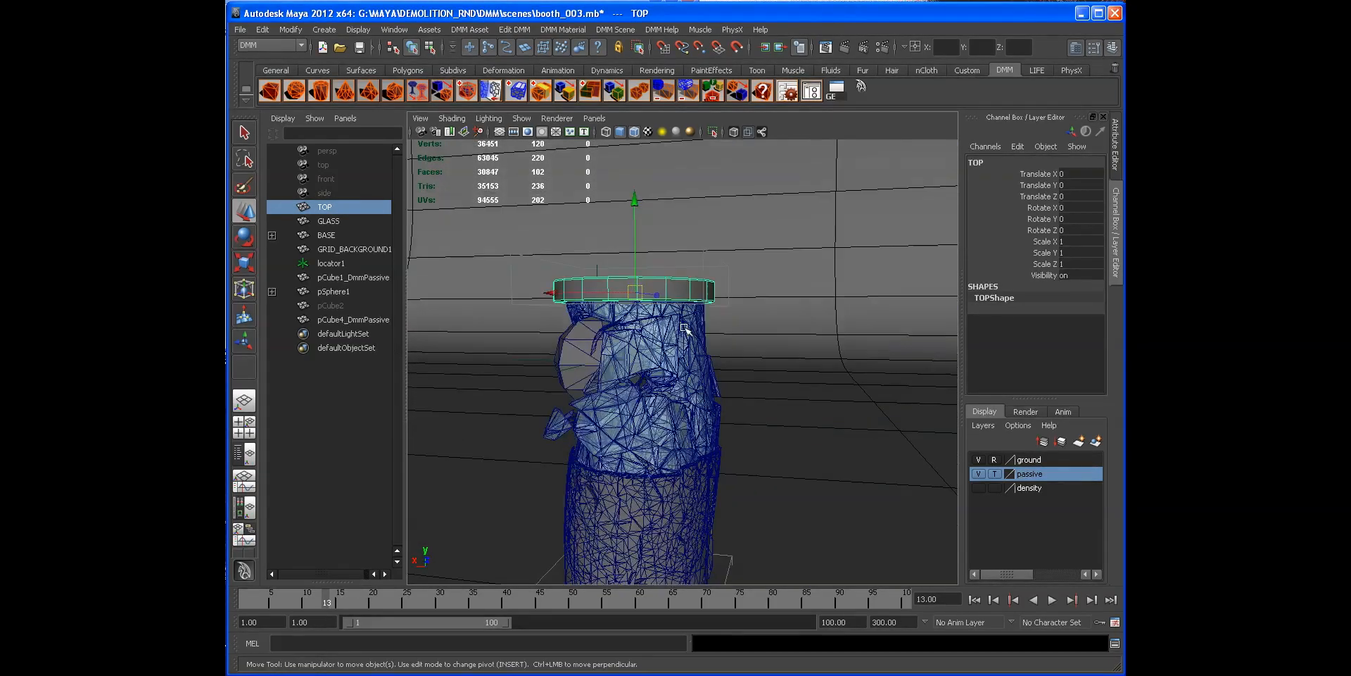
left_click(994, 474)
left_click(728, 305)
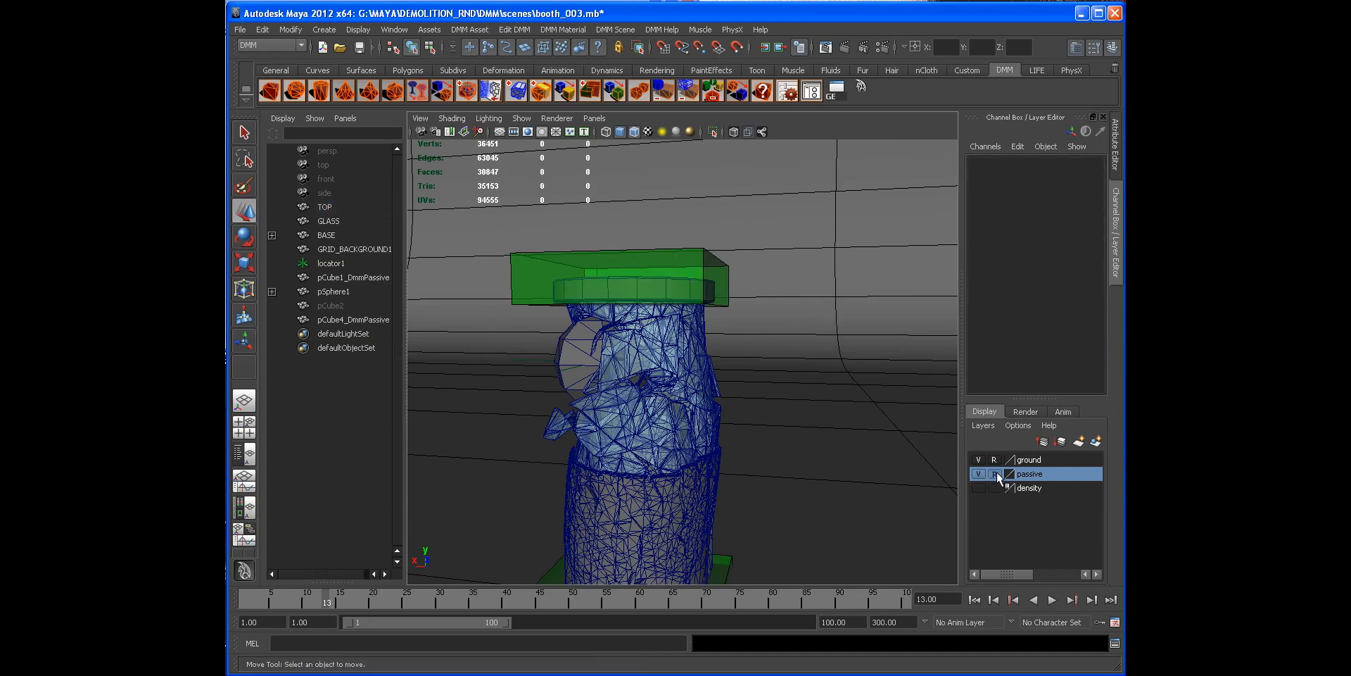
left_click(701, 294)
left_click_drag(700, 296, 715, 263, "alt")
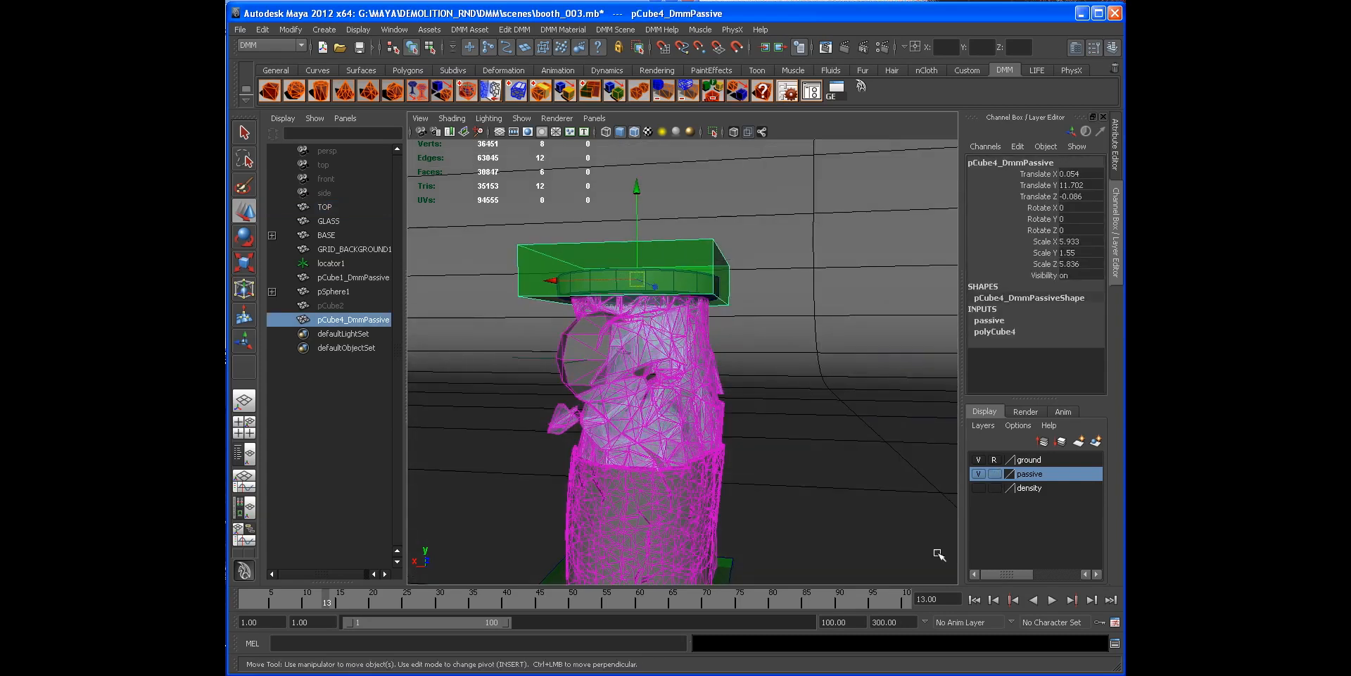
Step: Replay the simulation from the start a few times to watch the passive region hold the glass
left_click(975, 600)
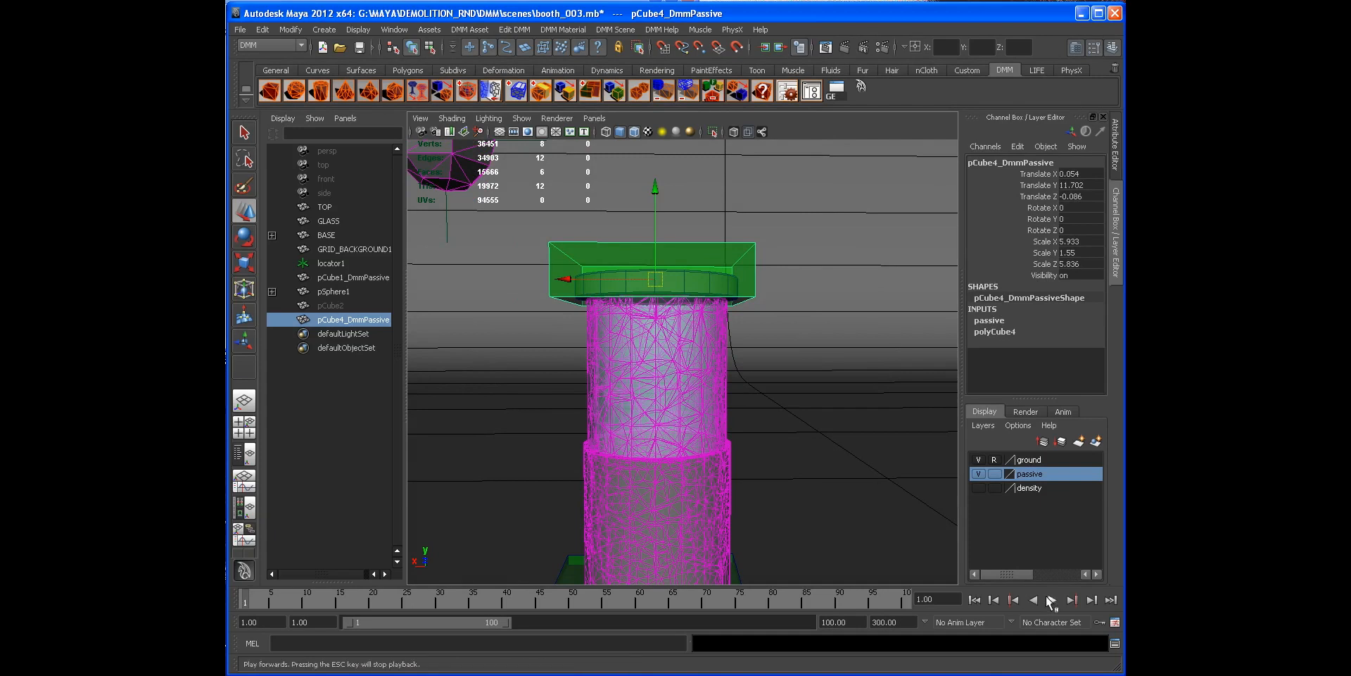
left_click(1052, 600)
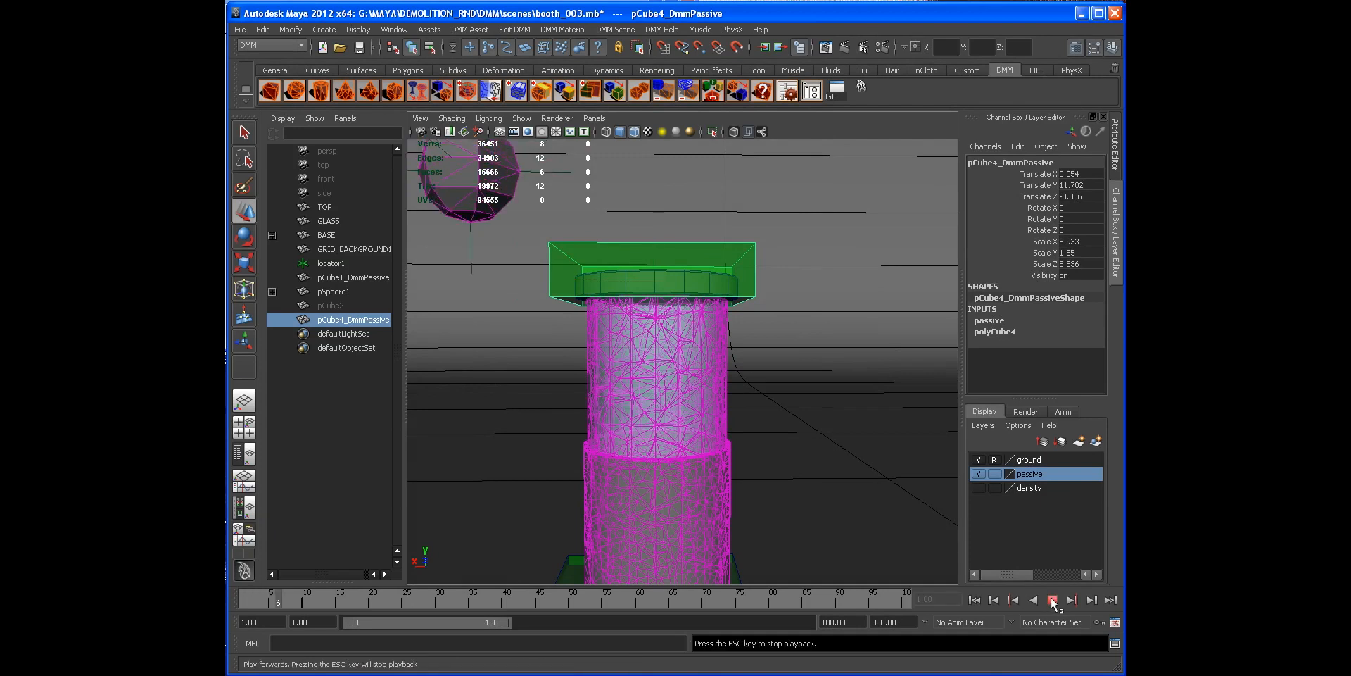
left_click(1053, 600)
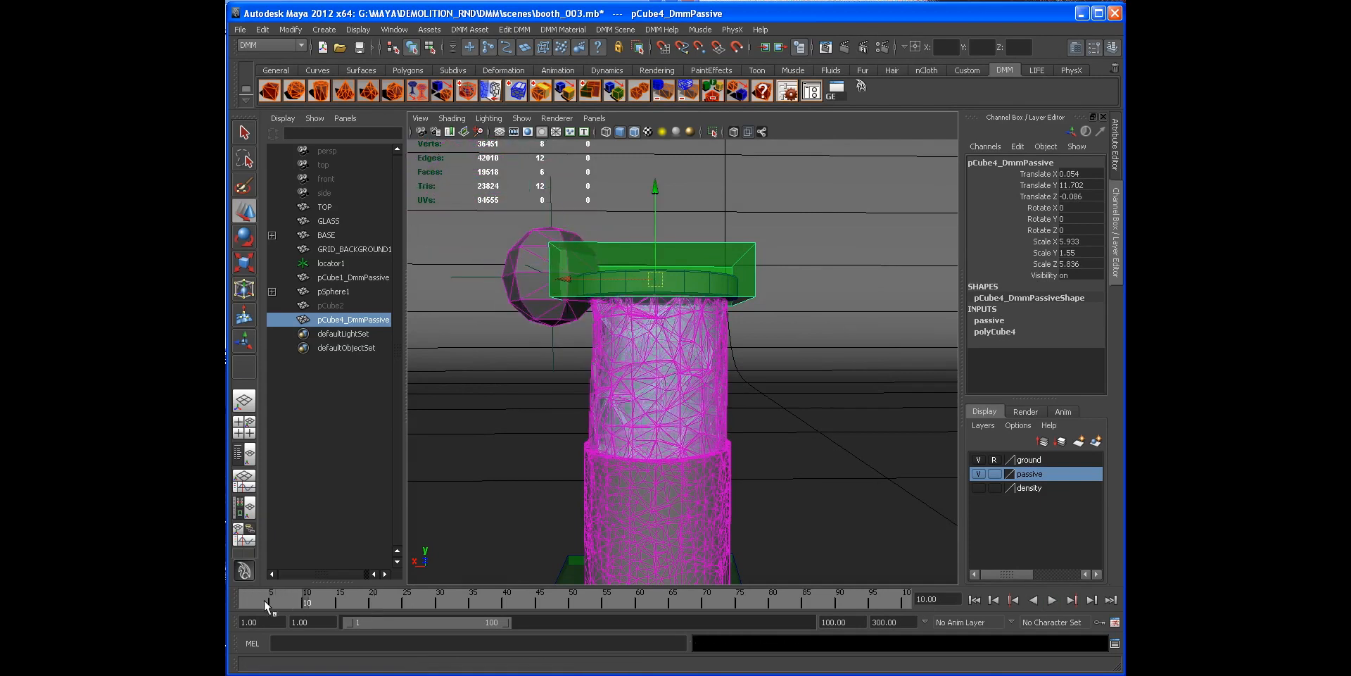
left_click(975, 600)
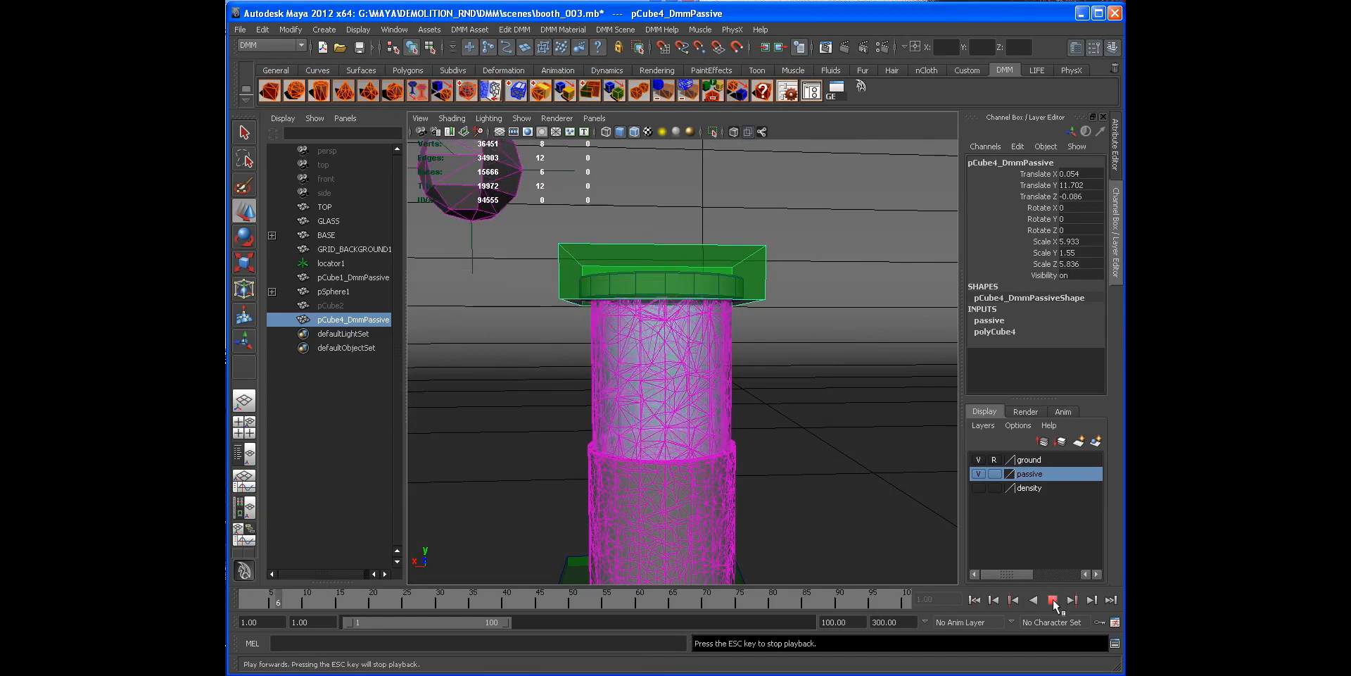
left_click(1053, 599)
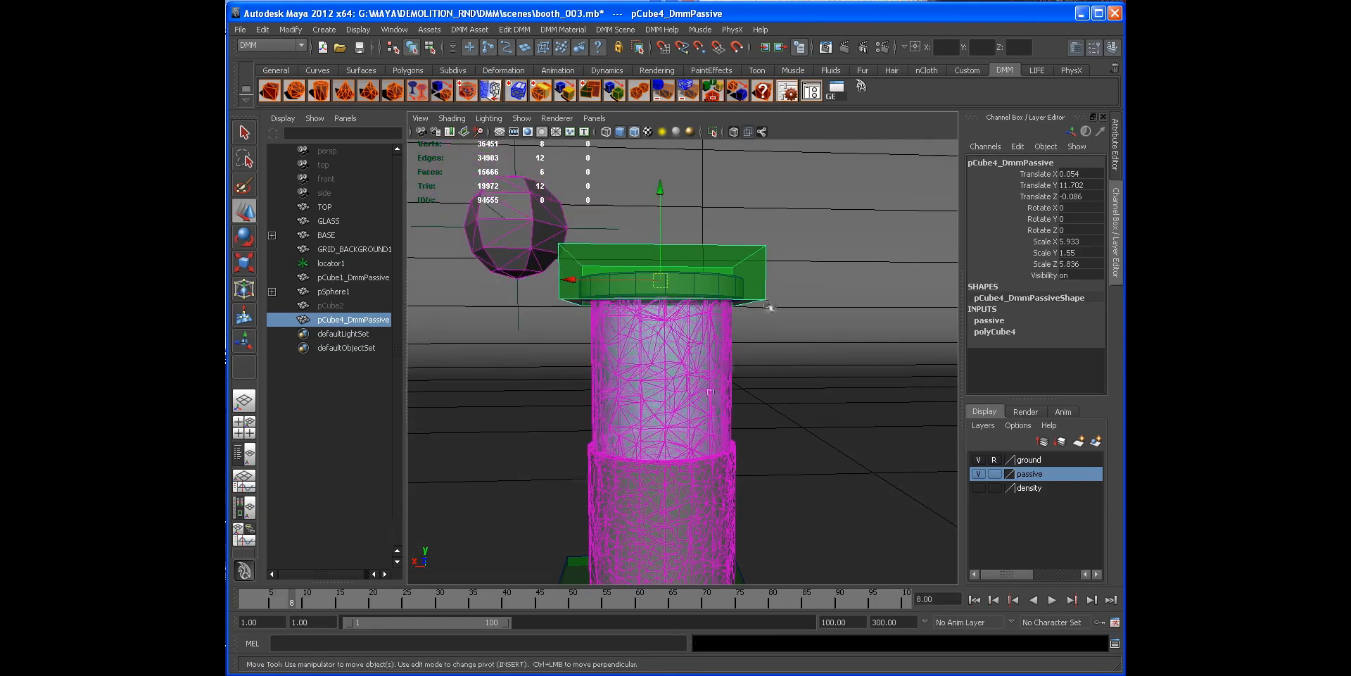
Step: Set a key on the passive box's Translate X, Y and Z channels at frame 8
left_click_drag(1048, 174, 1055, 197)
right_click(1056, 201)
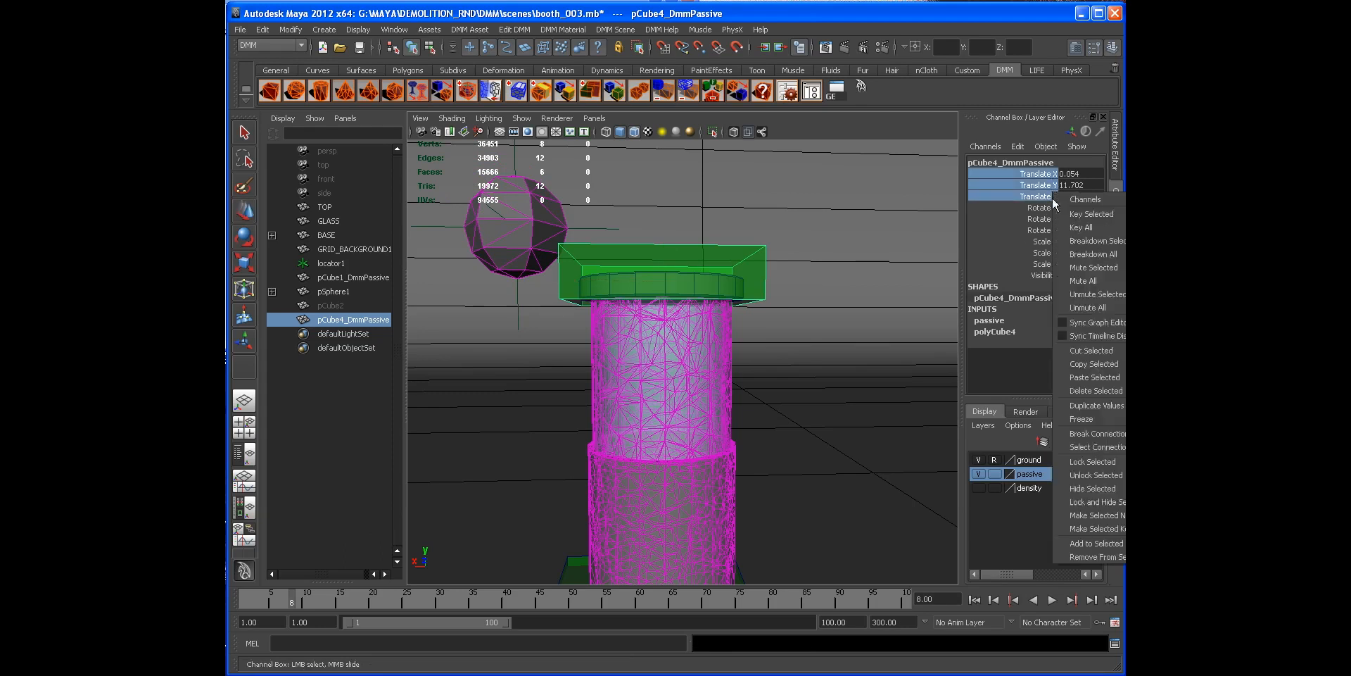
left_click(1065, 214)
Step: At frame 10, move the passive box off the glass to about X -8.19, Y 14.15 and key its translation
left_click_drag(817, 235, 815, 339, "alt")
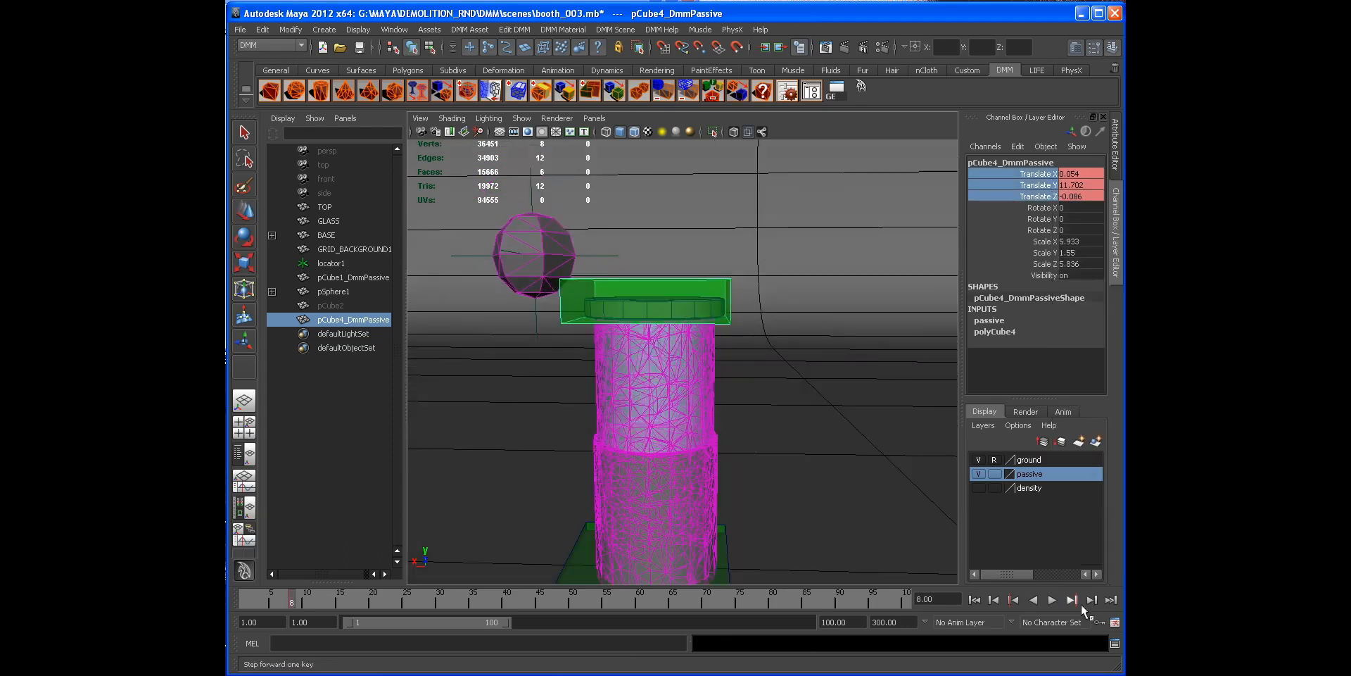
left_click(1092, 600)
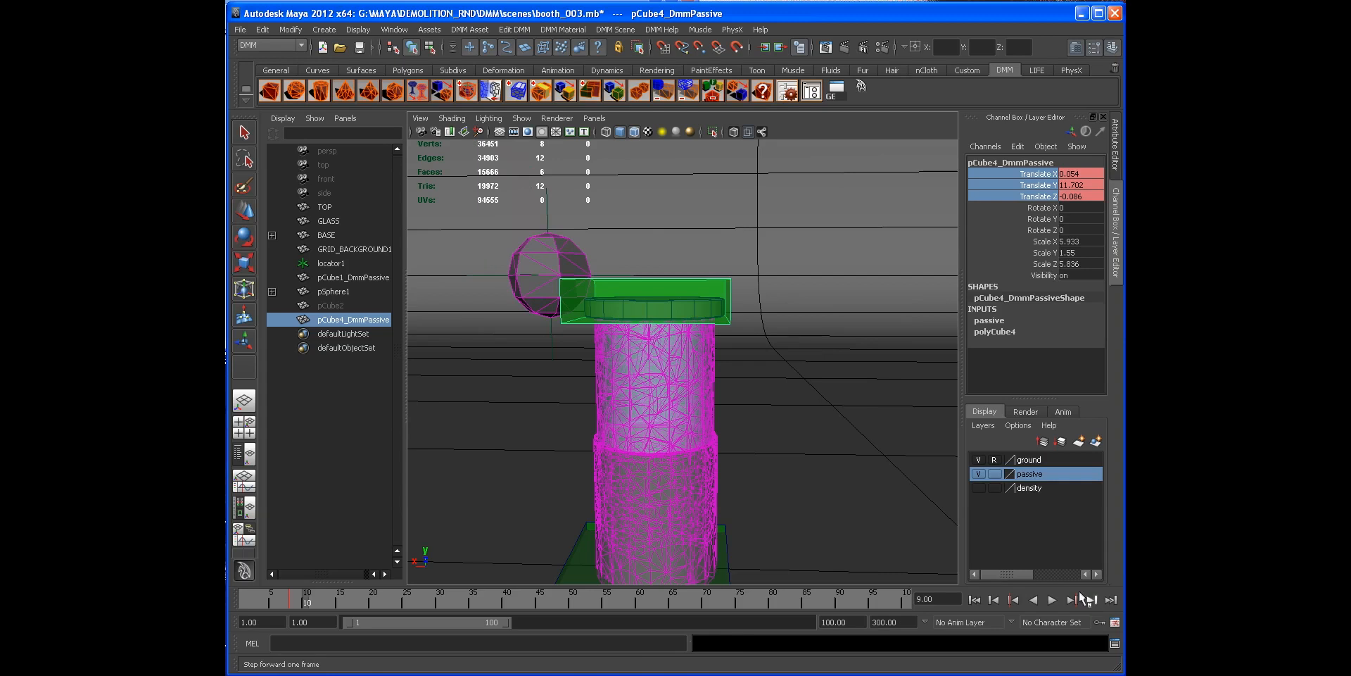
left_click(1084, 599)
key("w")
left_click_drag(558, 299, 794, 320)
middle_click_drag(795, 320, 690, 322, "alt")
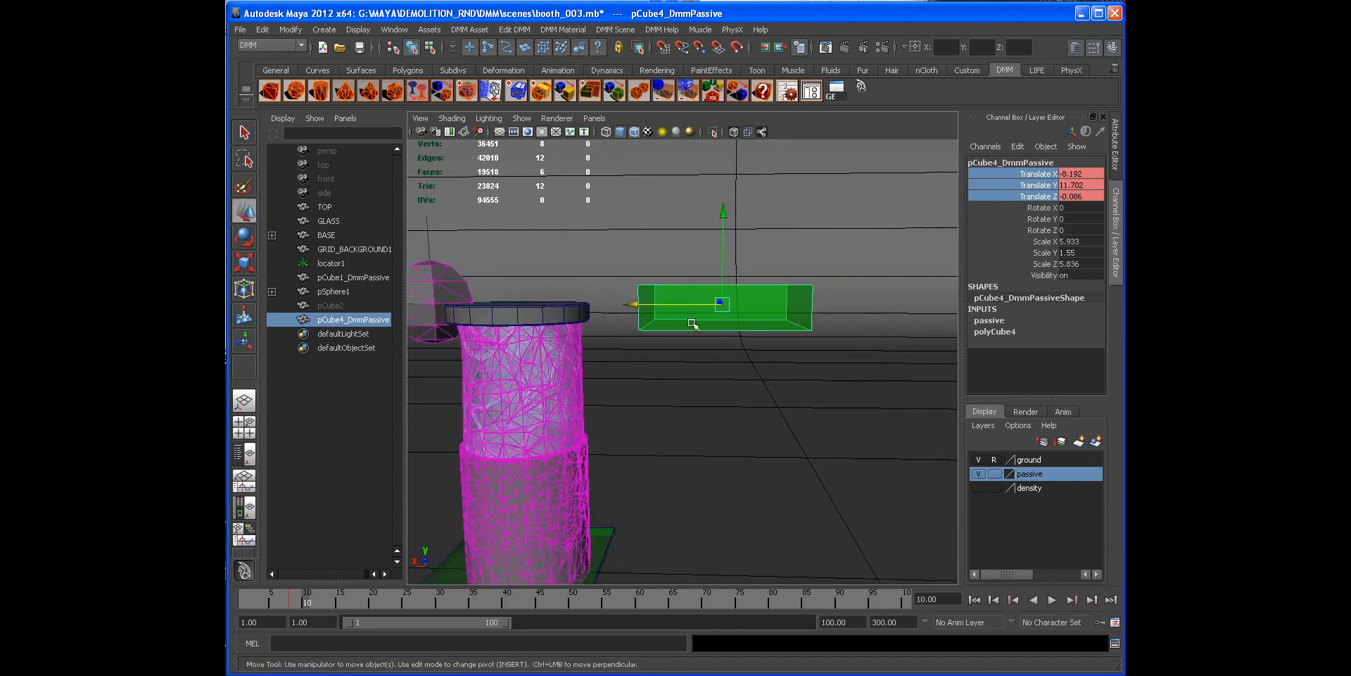
left_click_drag(690, 322, 745, 322, "alt")
left_click_drag(723, 205, 722, 144)
middle_click_drag(664, 258, 758, 261, "alt")
mouse_move(762, 270)
left_mouse_down("alt")
mouse_move(796, 273)
mouse_move(749, 292)
mouse_move(763, 267)
left_mouse_up("alt")
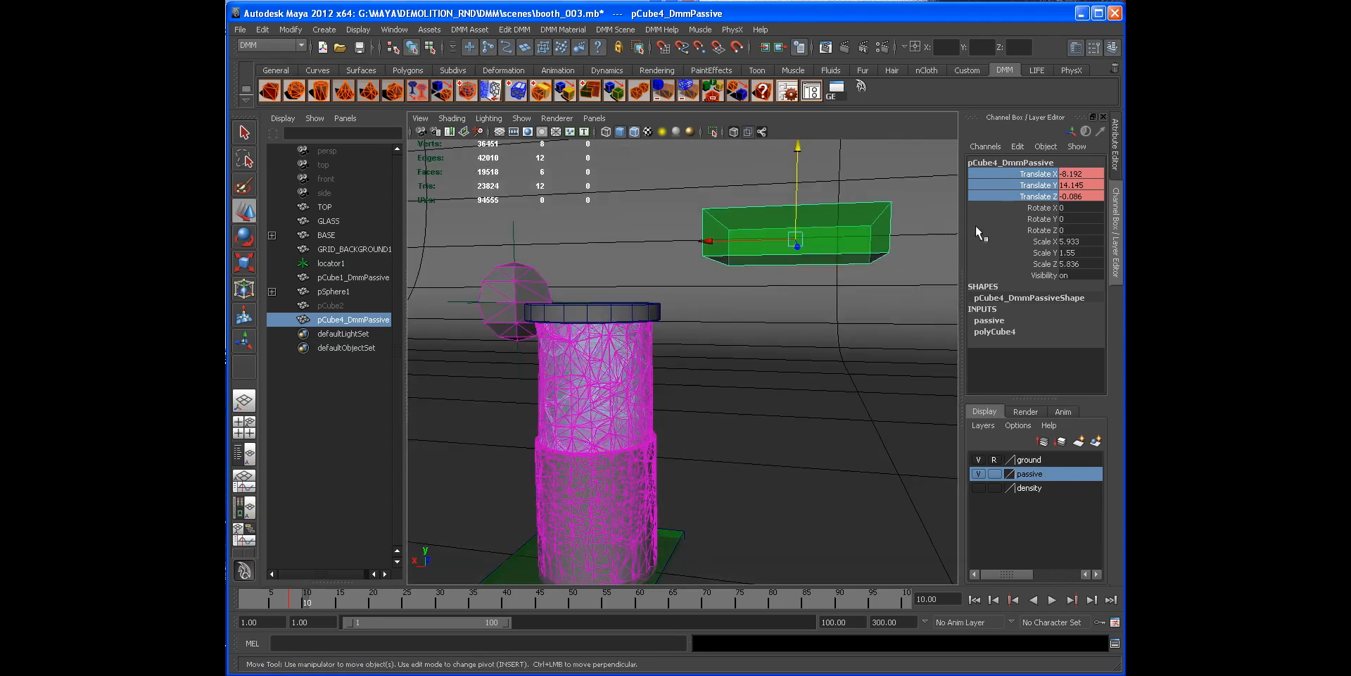
right_click(1051, 176)
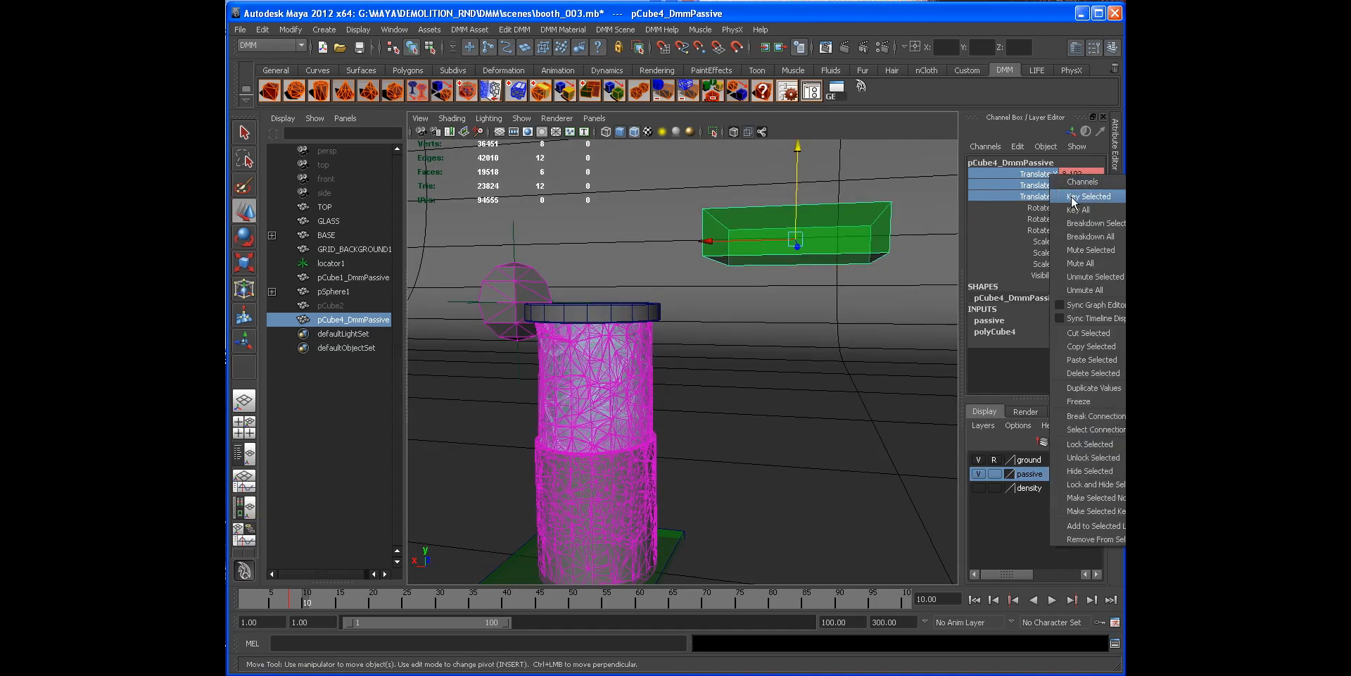
left_click(1073, 196)
Step: Hide the passive layer and play the simulation from the start to watch the glass release
left_click(974, 600)
left_click_drag(620, 394, 763, 332, "alt")
left_click(767, 336)
left_click_drag(751, 387, 827, 466, "alt")
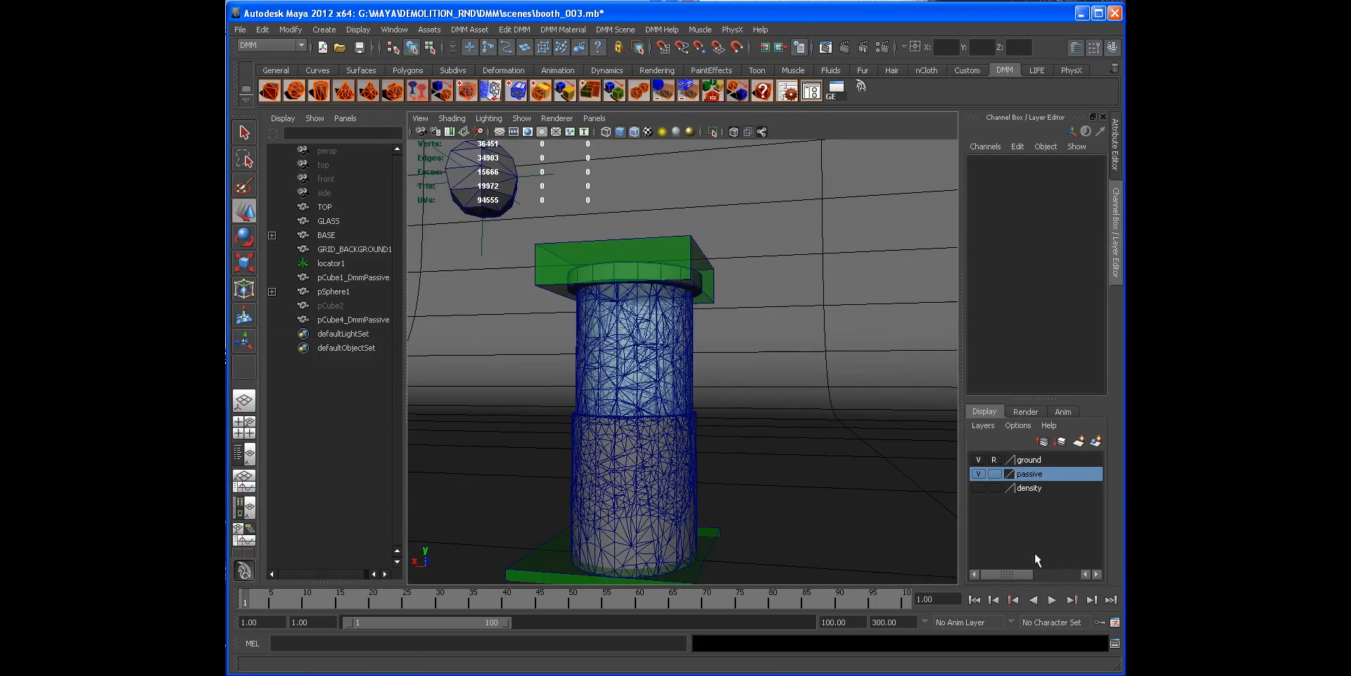
left_click(979, 473)
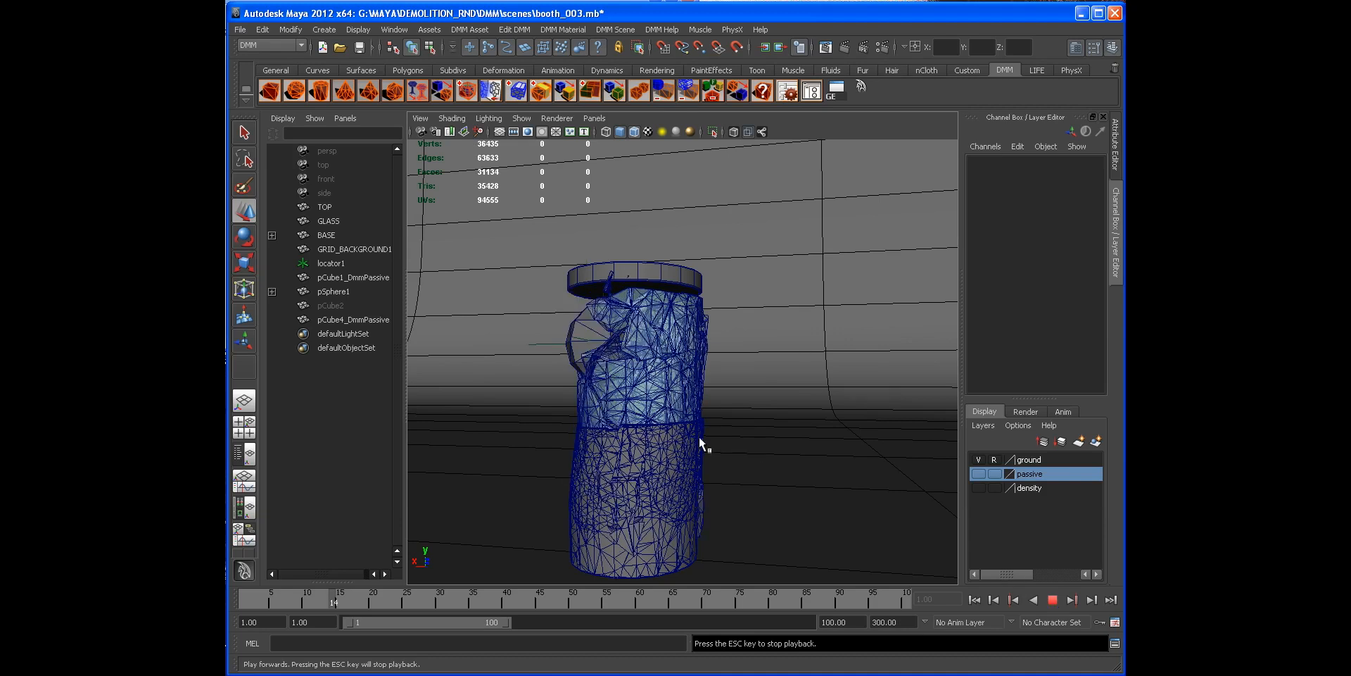
key("Escape")
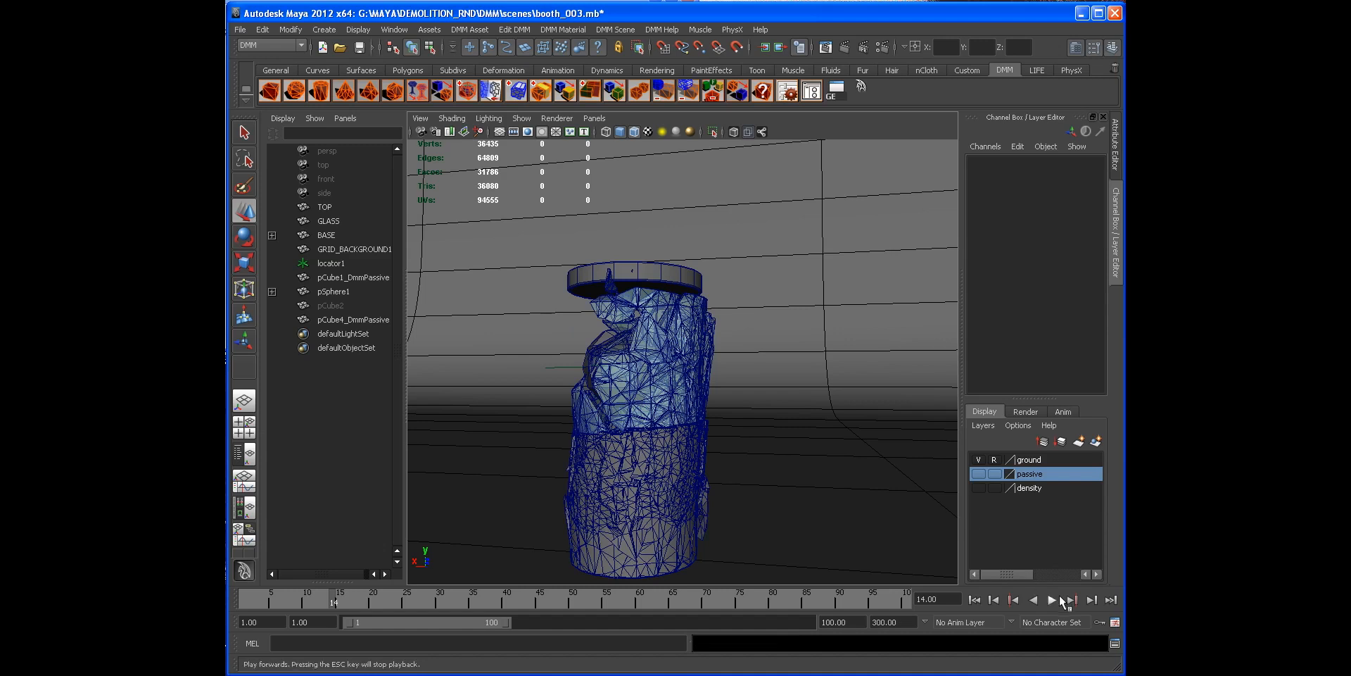
mouse_move(626, 444)
left_mouse_down("alt")
mouse_move(619, 428)
mouse_move(630, 443)
left_mouse_up("alt")
left_click(974, 599)
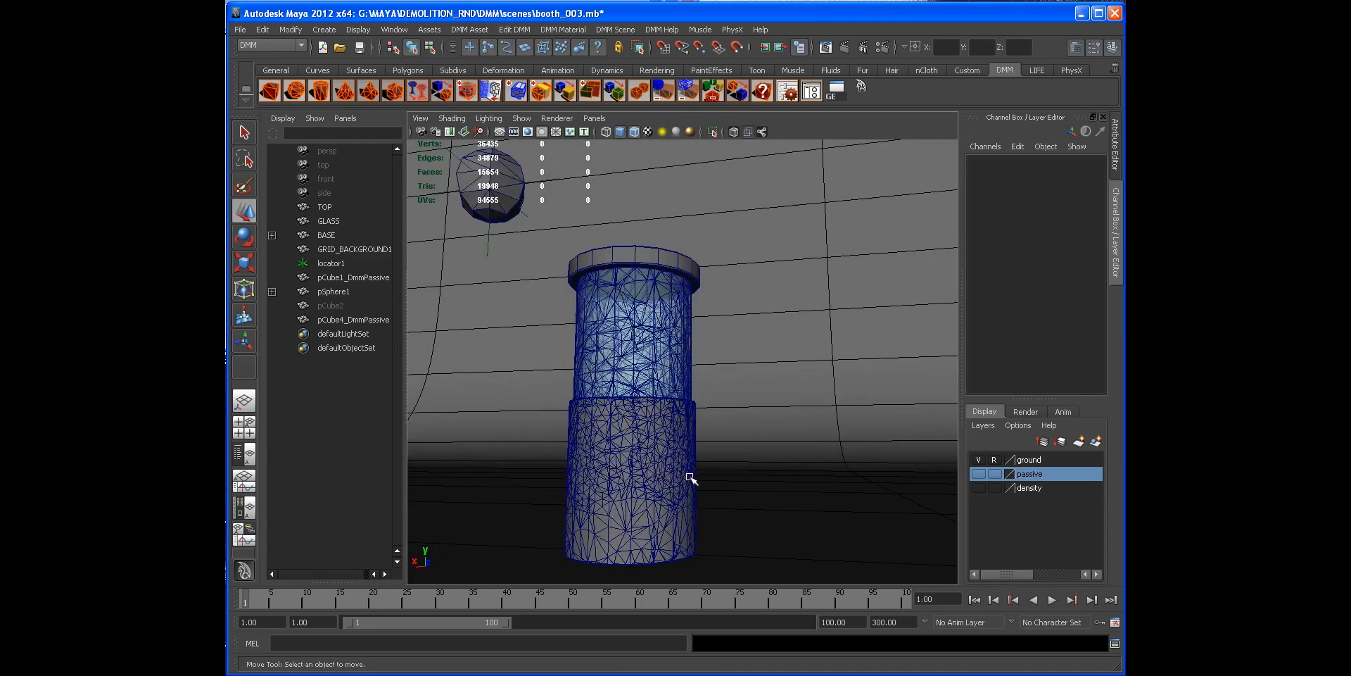
Step: Select the base and raise its drywall2 material's Youngs stiffness to about 44463126
left_click(688, 474)
left_click(1115, 143)
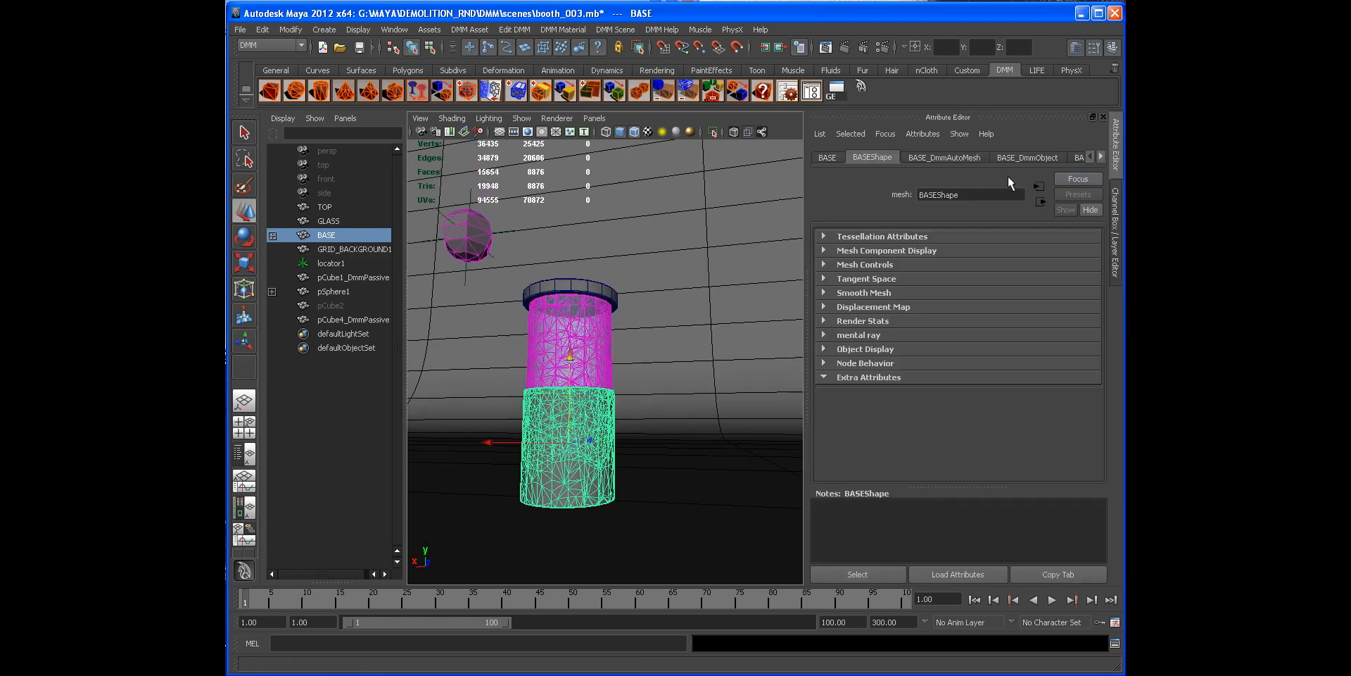
left_click(810, 91)
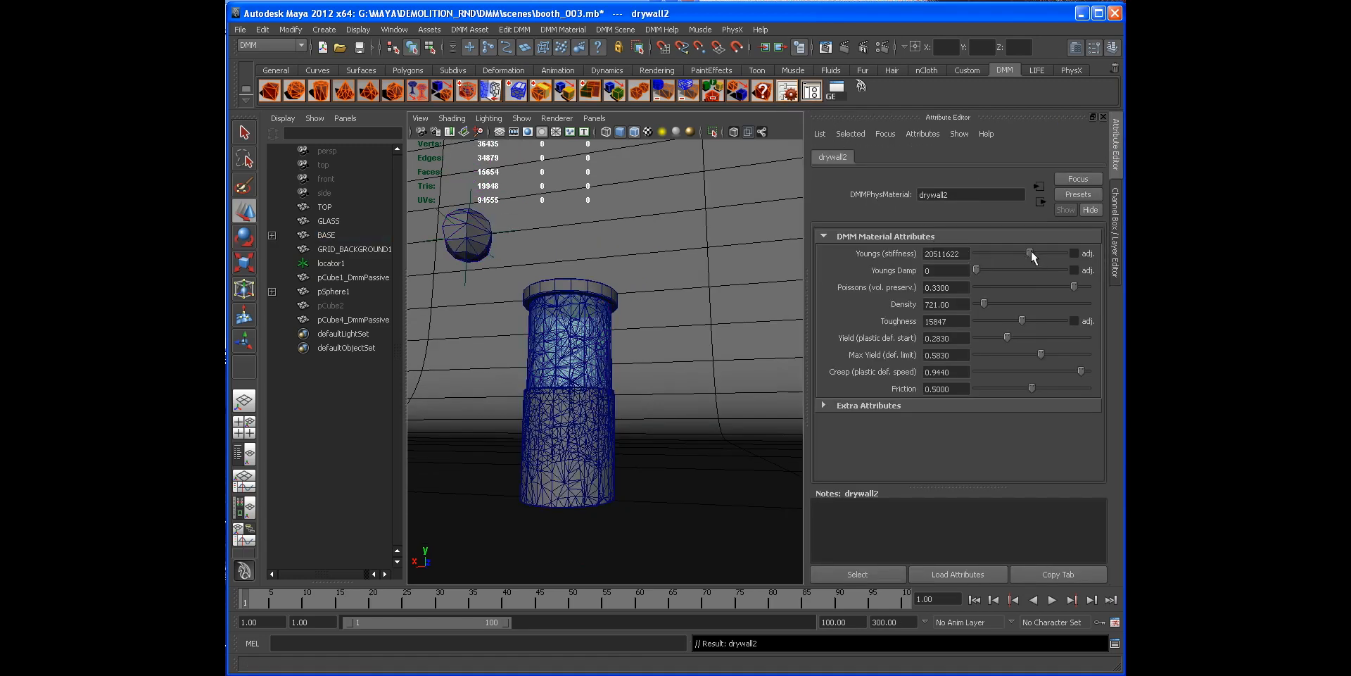
left_click_drag(1032, 252, 1035, 252)
left_click(1118, 236)
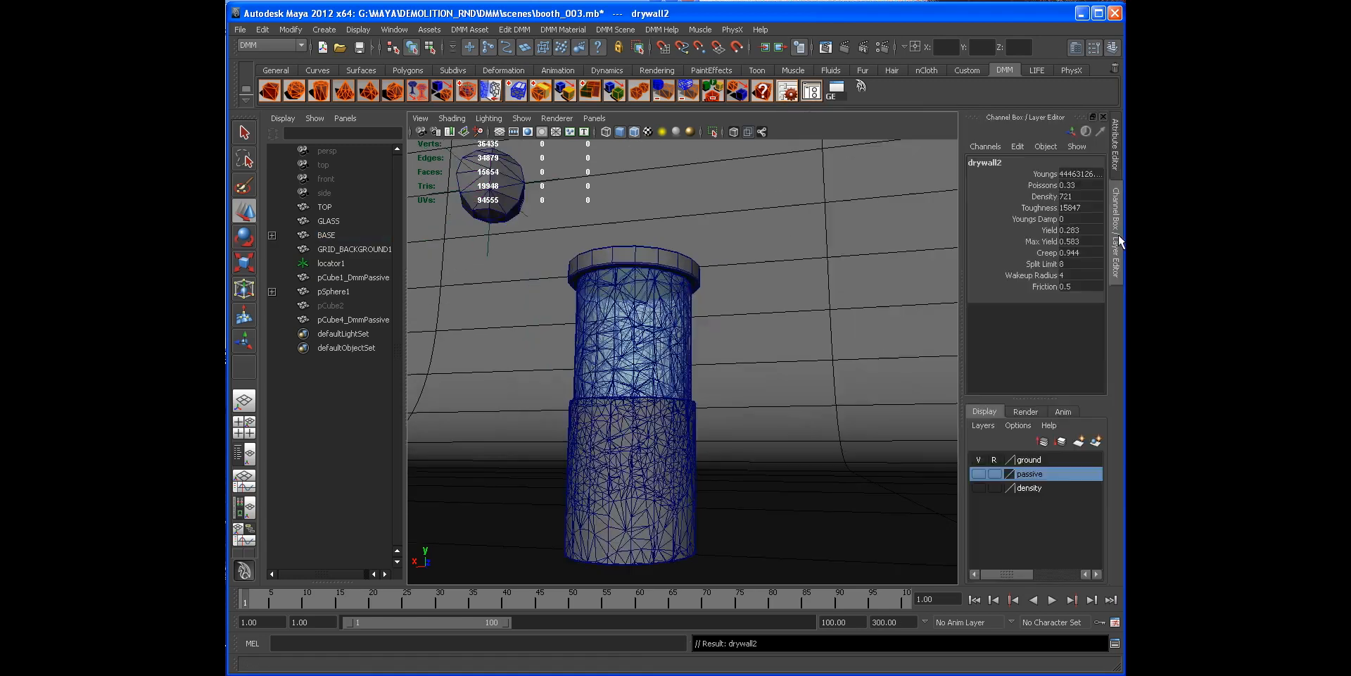
left_click(1118, 238)
Step: Play back the simulation playblast in FCheck, then close the viewer
right_click_drag(908, 309, 848, 311, "alt")
middle_click_drag(847, 312, 778, 294, "alt")
left_click_drag(672, 392, 702, 403, "alt")
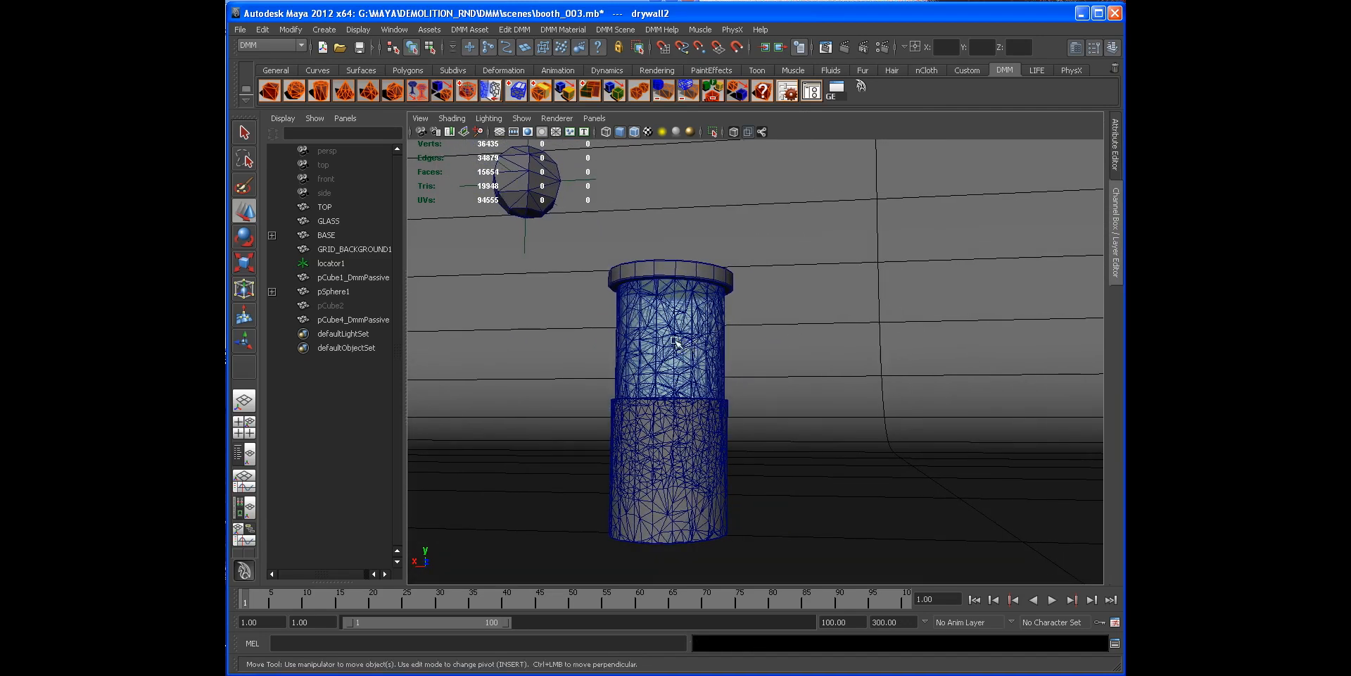
left_click_drag(682, 343, 684, 349, "alt")
middle_click_drag(682, 399, 656, 387, "alt")
left_click_drag(666, 387, 684, 386, "alt")
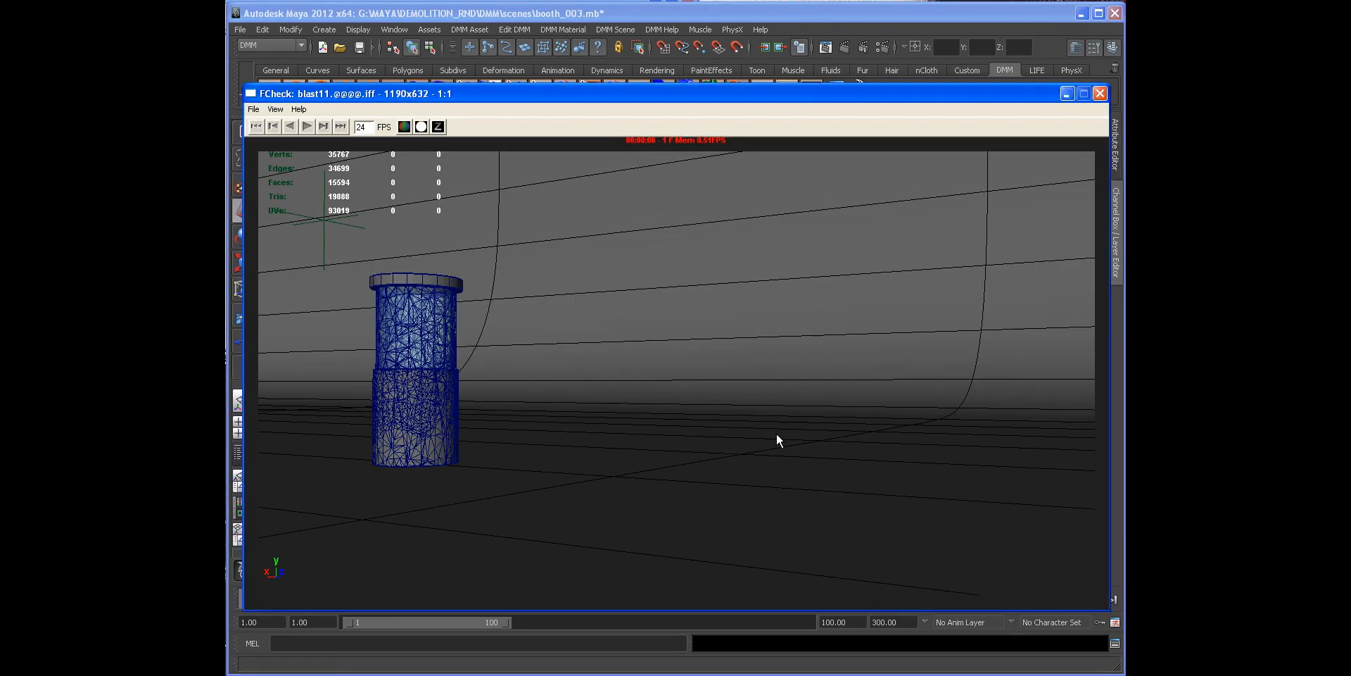
key("alt+Tab")
key("alt+Tab")
left_click(307, 127)
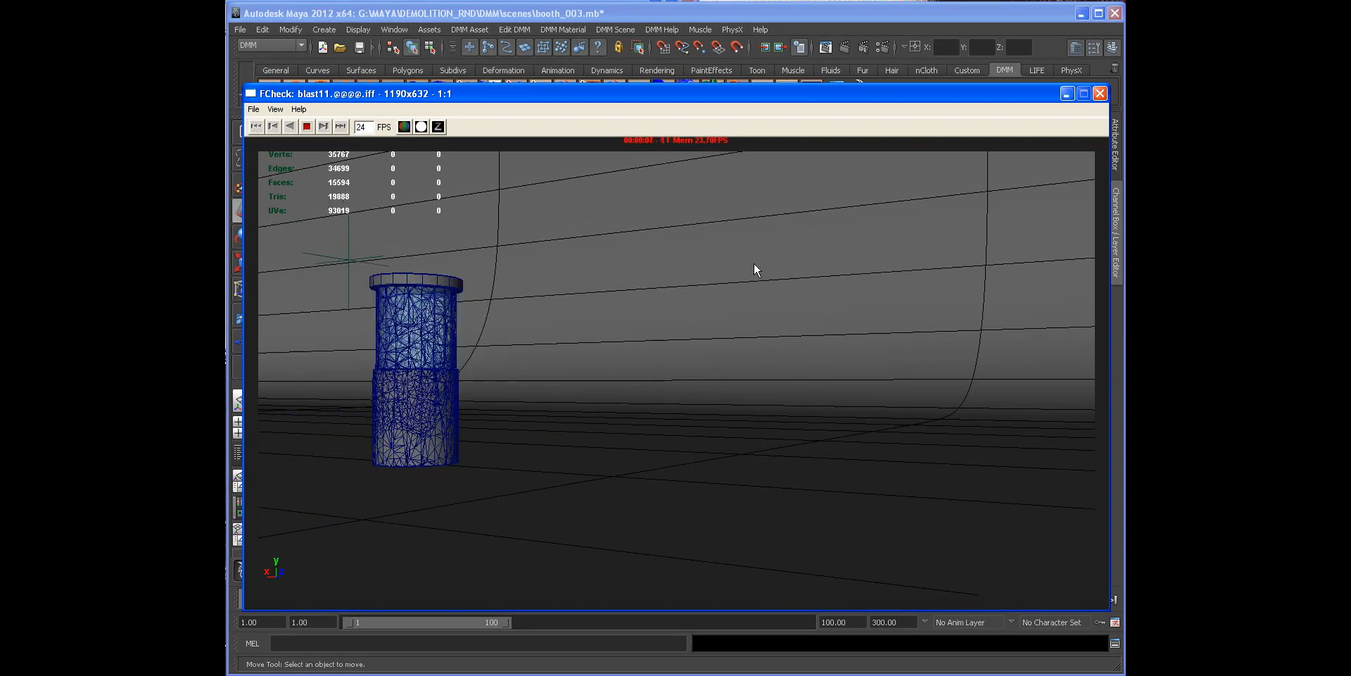
left_click(1100, 94)
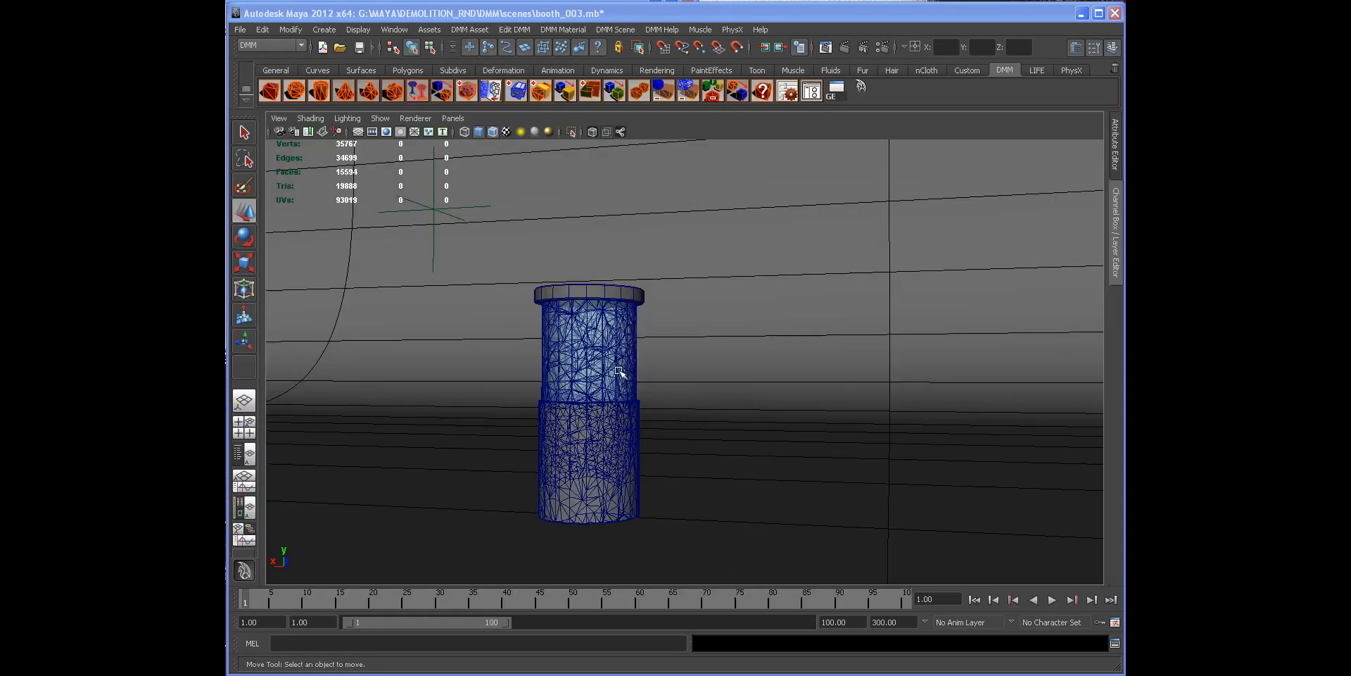
Step: Select the glass's top rim and turn off its Driven Tet Mesh display in the DMM Asset Manager
left_click_drag(613, 362, 603, 371, "alt")
scroll(604, 352, "up", 3)
left_click(560, 281)
scroll(633, 328, "down", 2)
left_click_drag(689, 362, 715, 364, "alt")
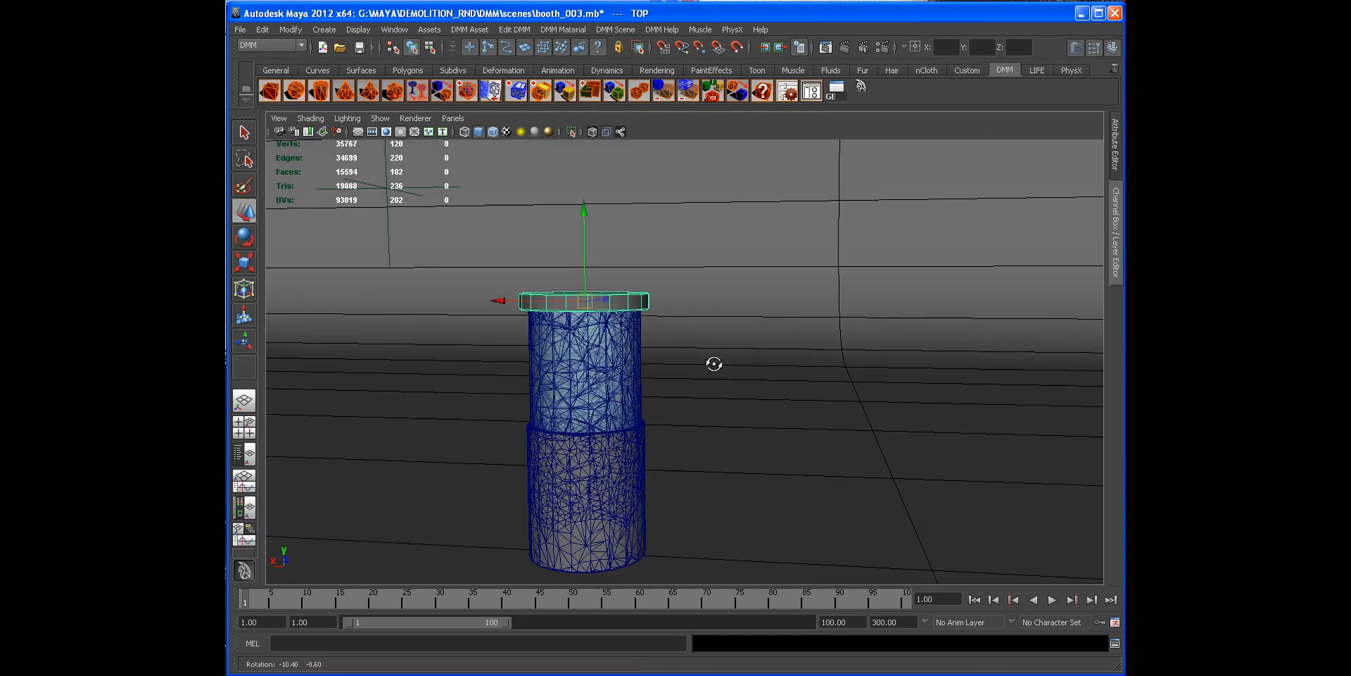
scroll(715, 363, "down", 2)
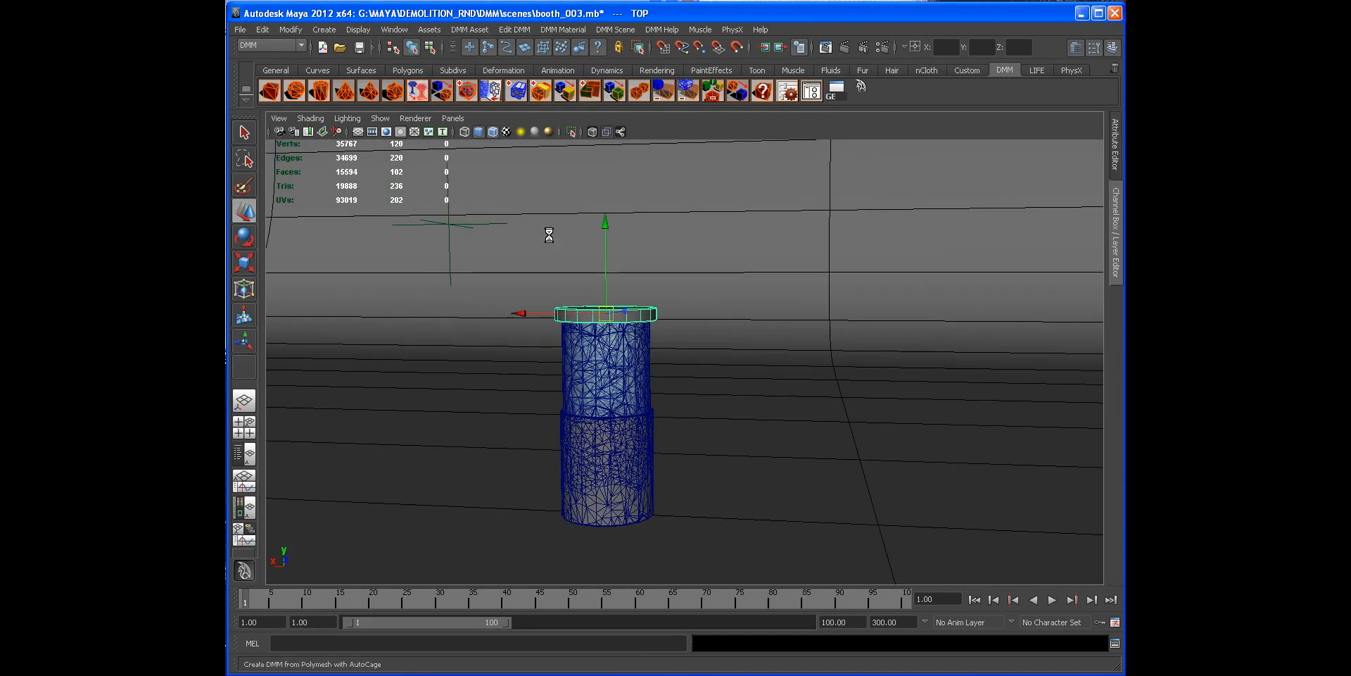
scroll(556, 321, "up", 2)
left_click_drag(645, 331, 581, 275, "alt")
scroll(556, 321, "up", 2)
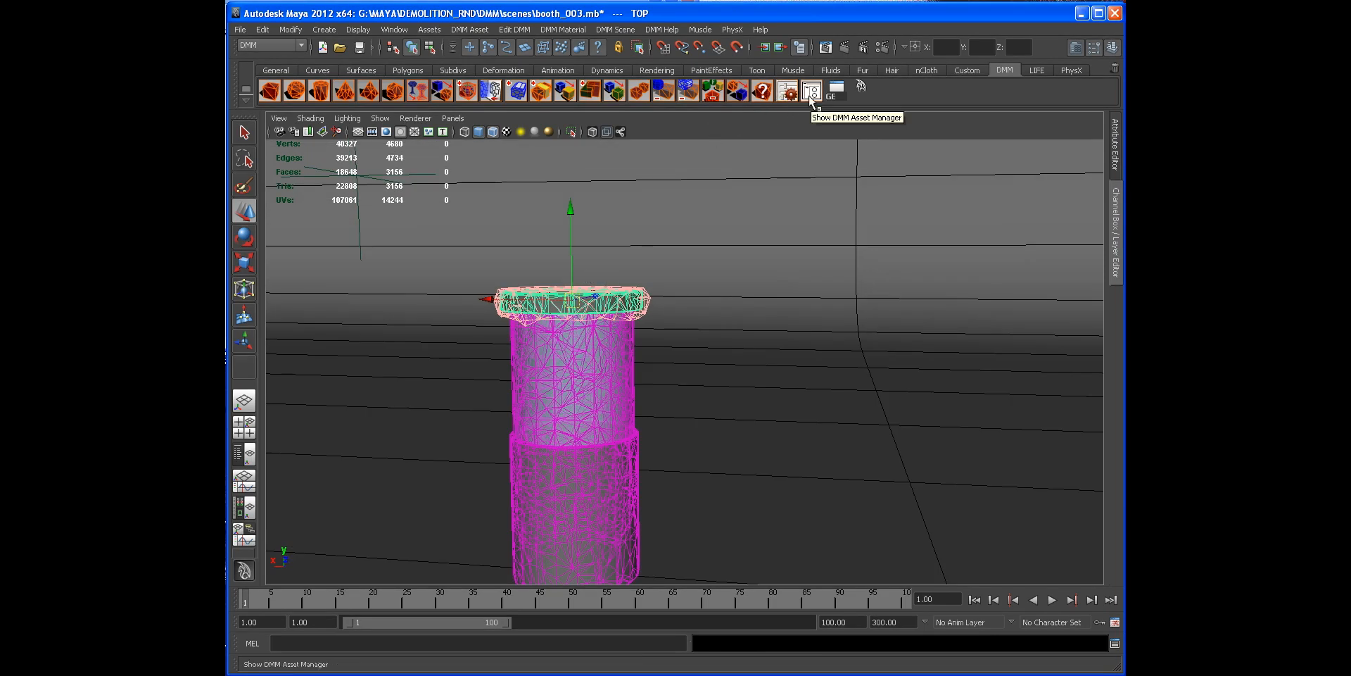
left_click(811, 92)
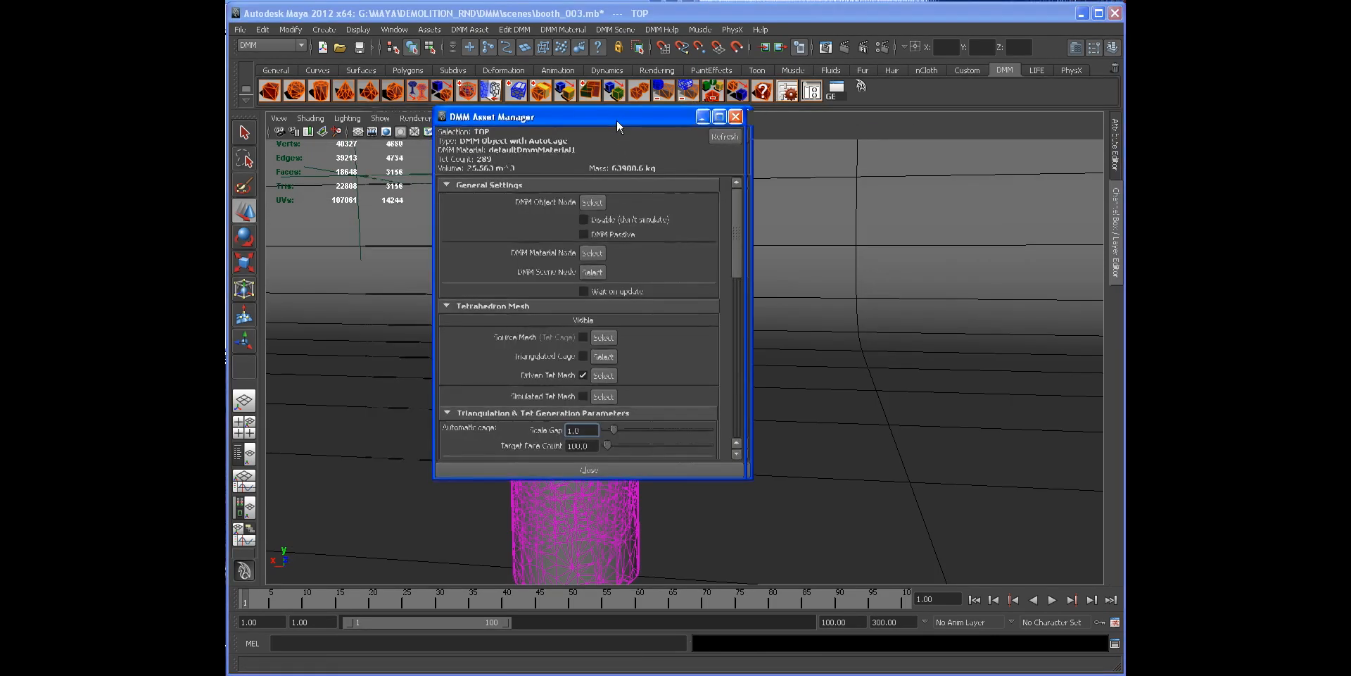
left_click_drag(618, 122, 409, 115)
middle_click_drag(614, 247, 714, 248, "alt")
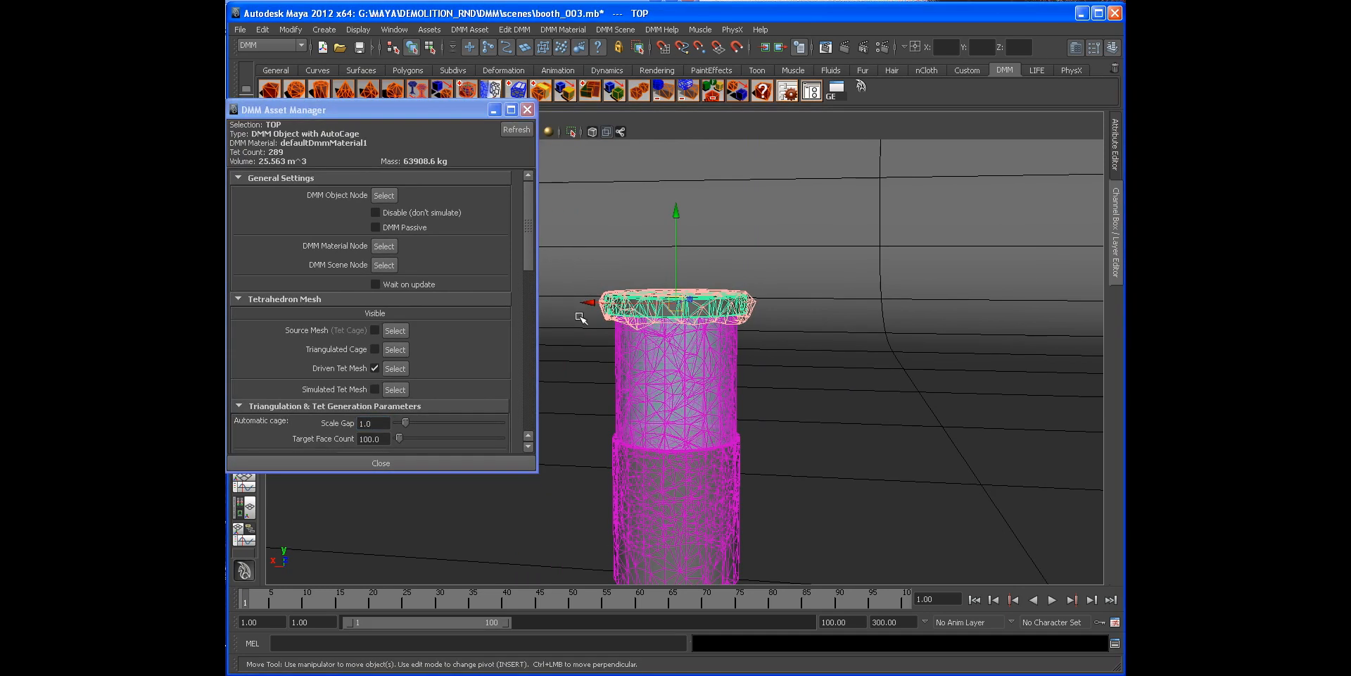
left_click(375, 367)
left_click(528, 110)
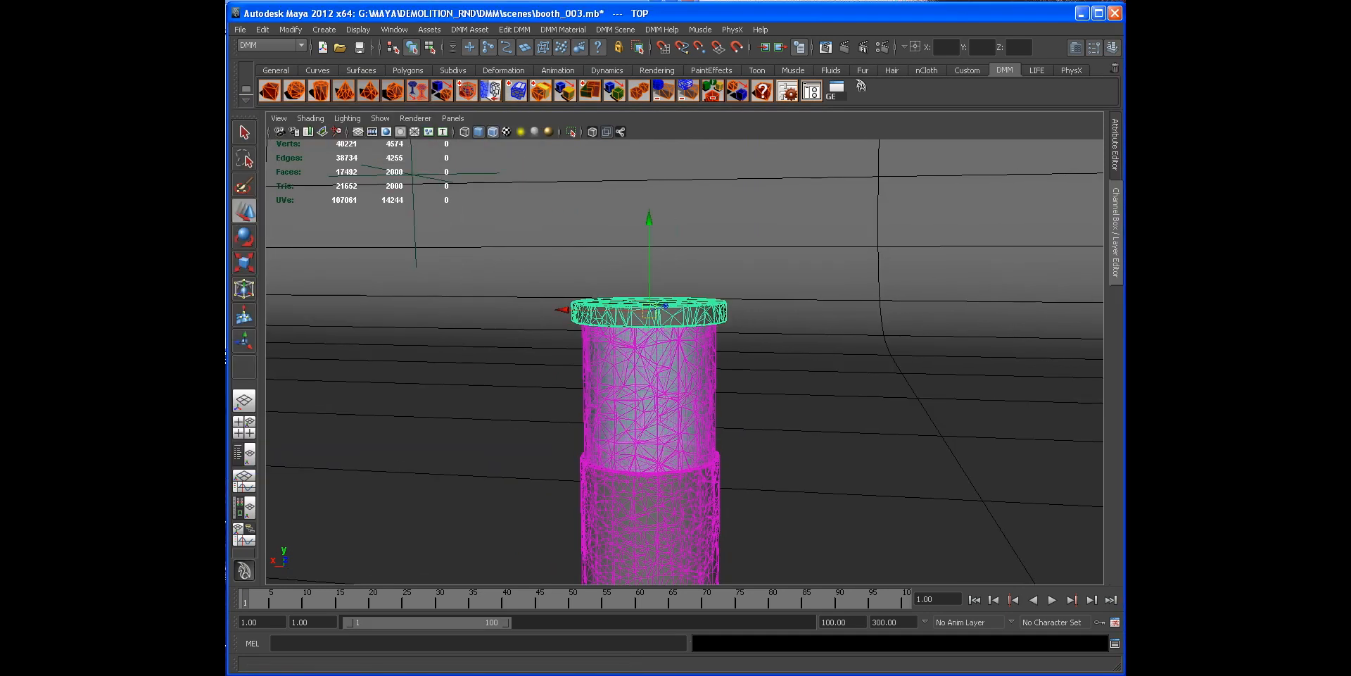
Step: Assign a new hard_rubber DMM material to the selected top rim of the glass
left_click(564, 29)
mouse_move(587, 53)
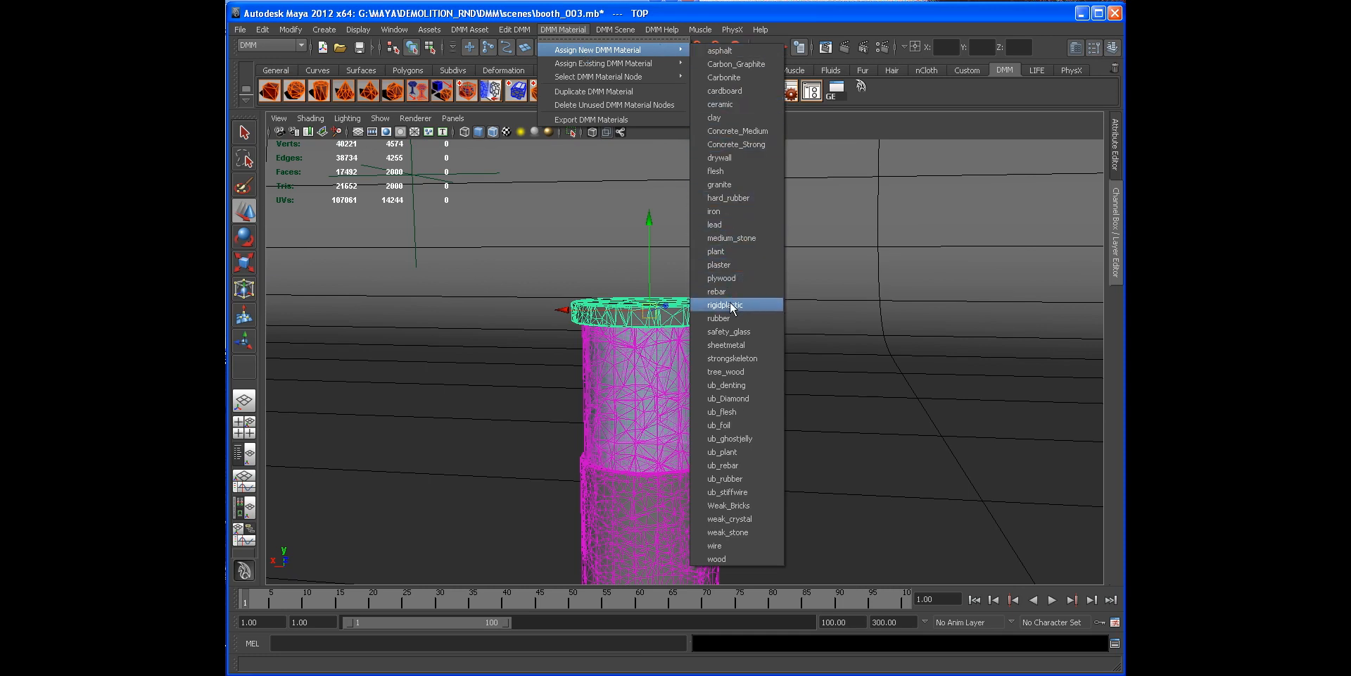
left_click(727, 199)
Step: Open the rim's hard_rubber3 material and set Youngs stiffness to about 44463127 and toughness to about 1037528
left_click(1115, 144)
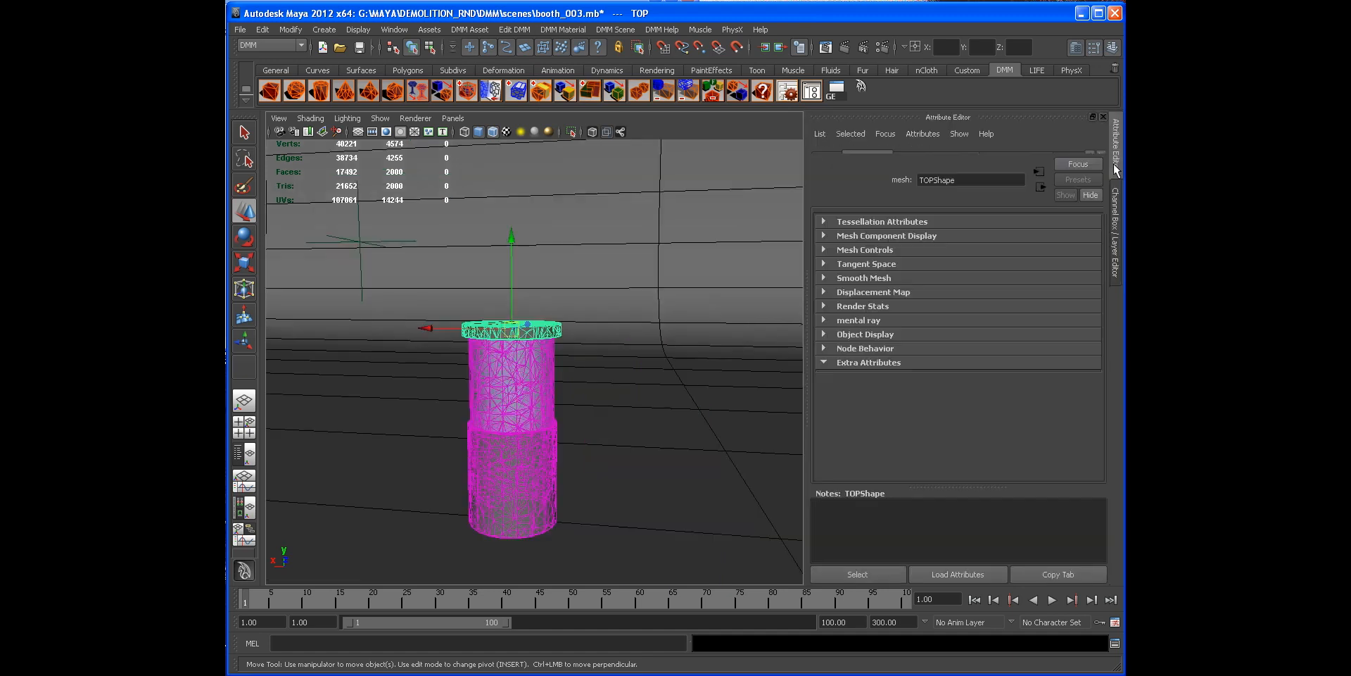
left_click(787, 90)
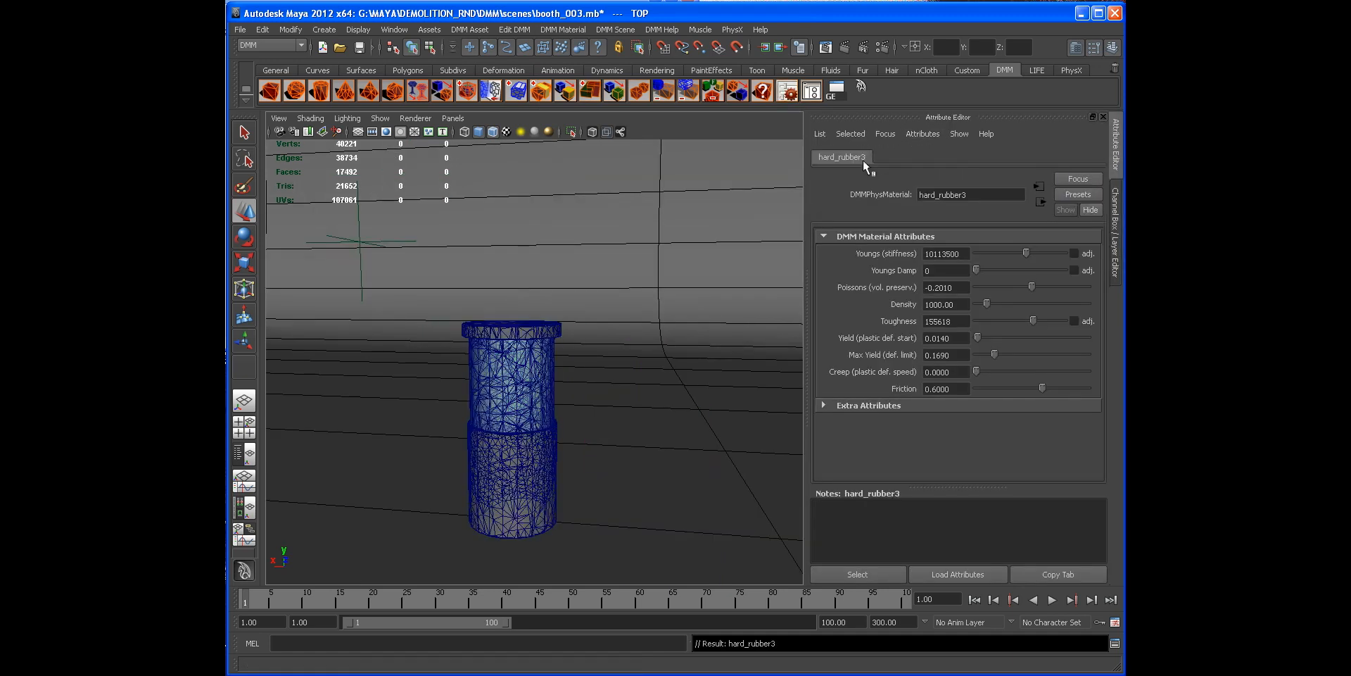
left_click(528, 328)
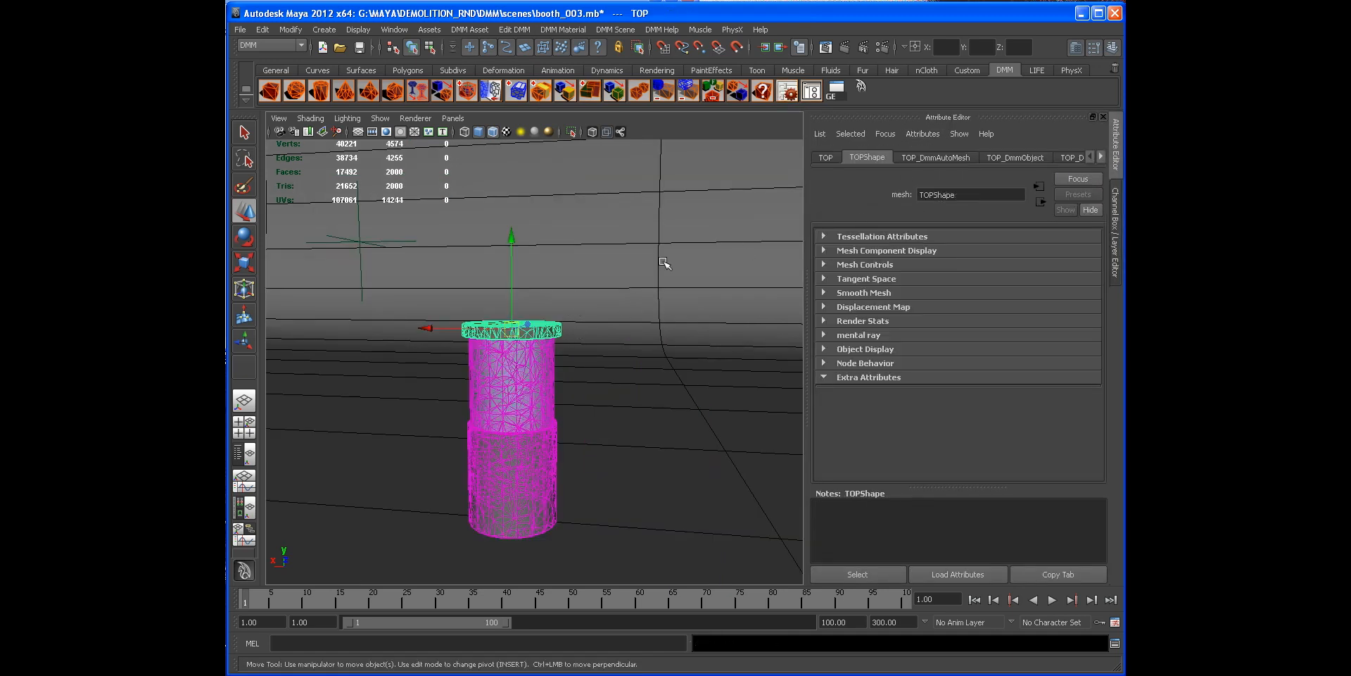
left_click(788, 93)
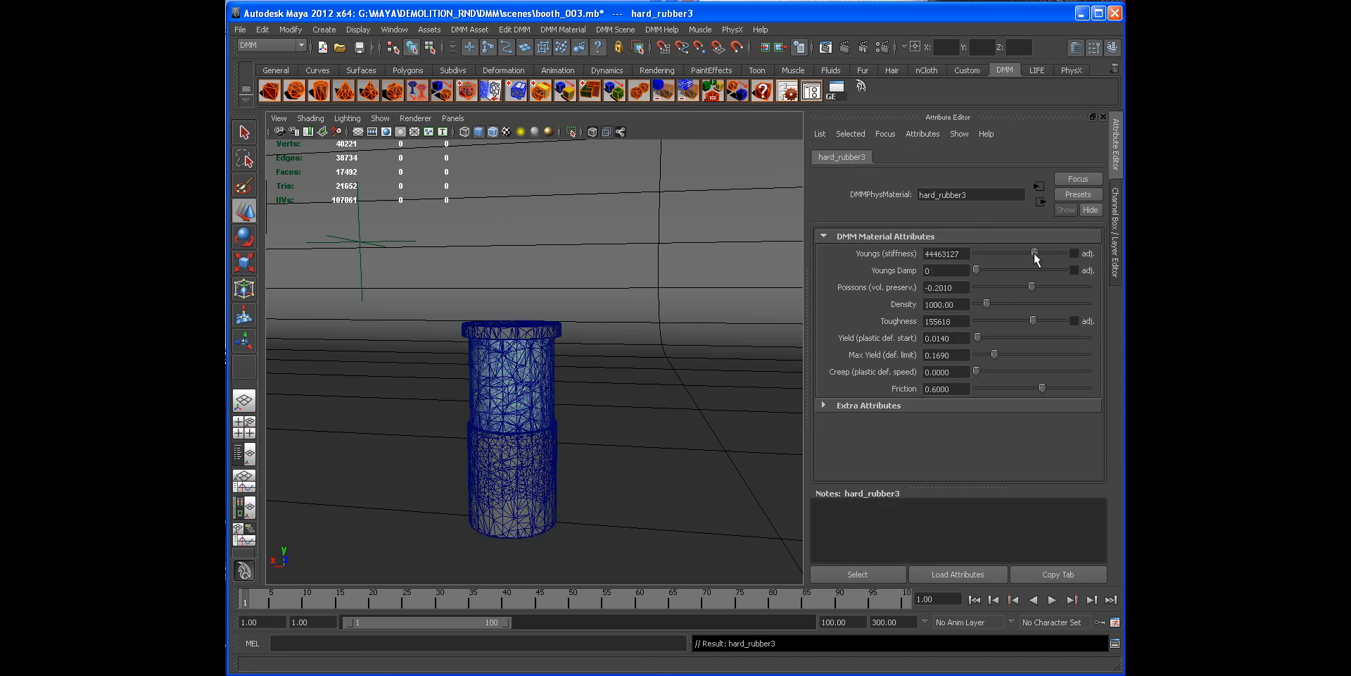
left_click_drag(1032, 321, 1042, 321)
Step: Play the simulation from the start to test the stiffer rubber rim on the glass
left_click_drag(697, 310, 521, 265, "alt")
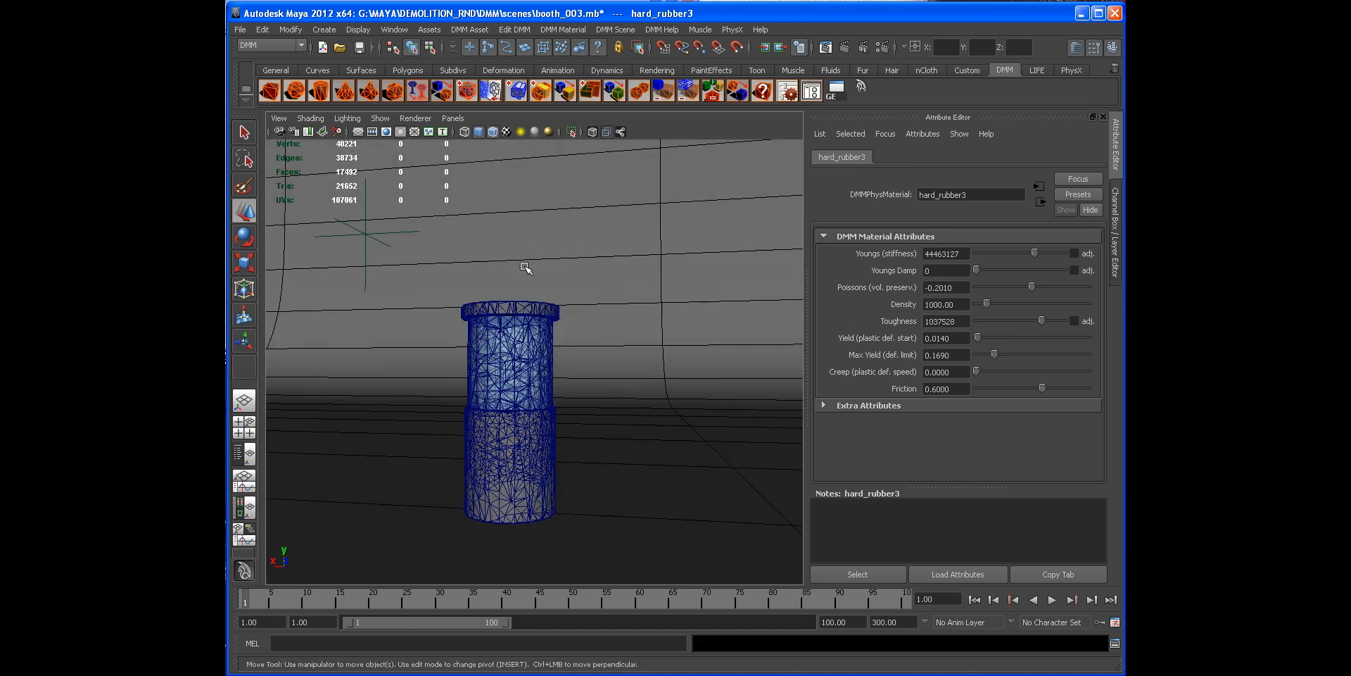
left_click(1116, 233)
left_click(1116, 232)
left_click_drag(739, 330, 708, 338, "alt")
right_click_drag(709, 337, 670, 304, "alt")
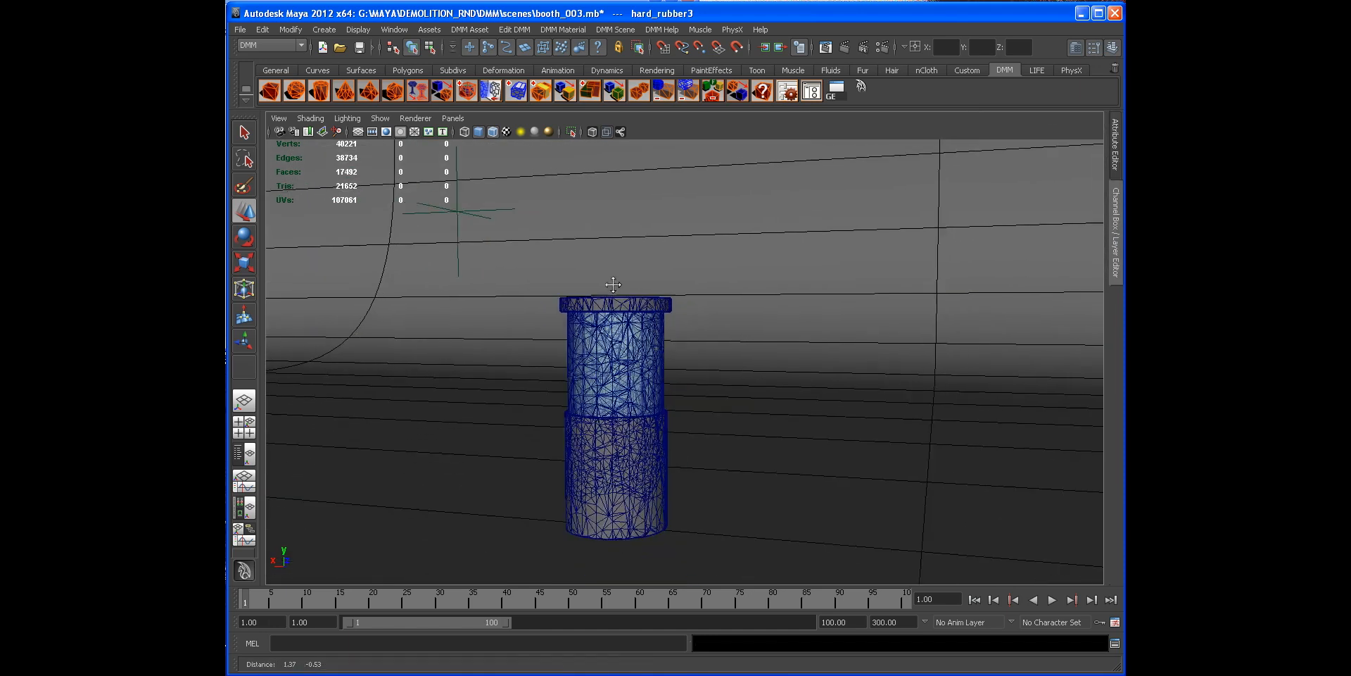
middle_click_drag(670, 305, 580, 297, "alt")
left_click_drag(580, 297, 580, 311, "alt")
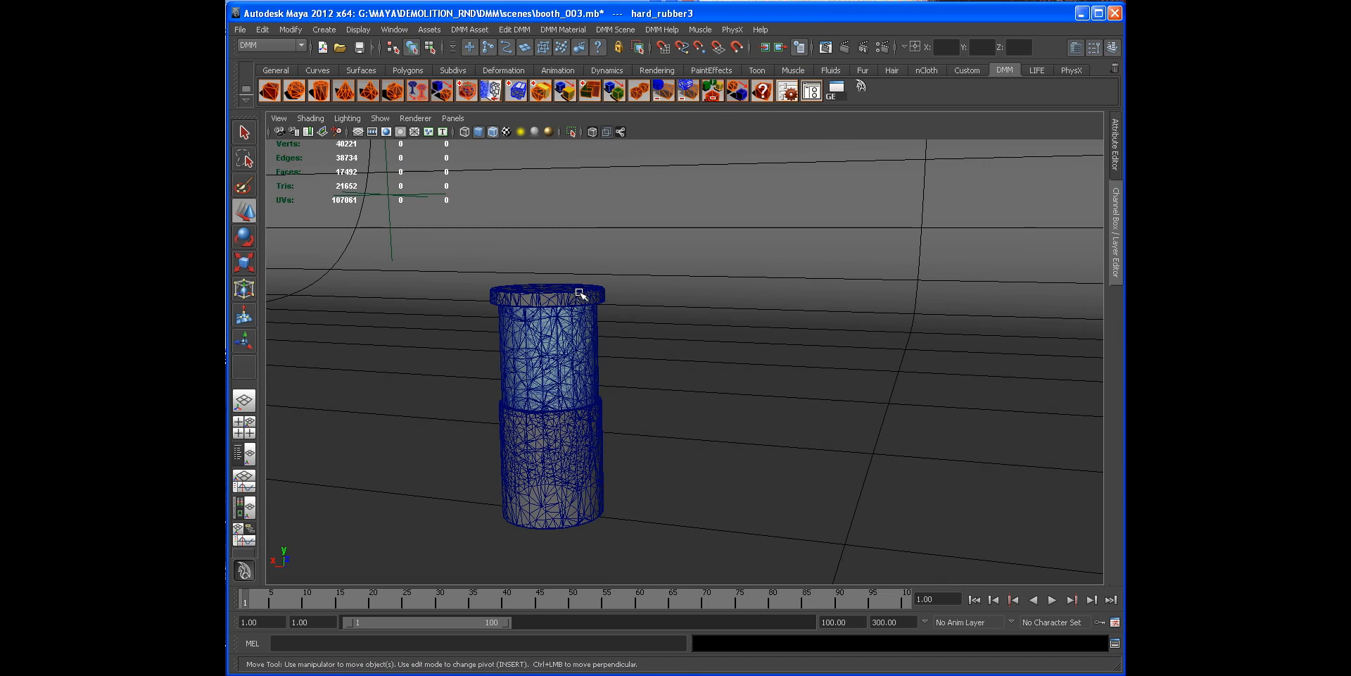
right_click_drag(541, 296, 561, 293, "alt")
middle_click_drag(518, 281, 540, 308, "alt")
left_click_drag(540, 308, 527, 288, "alt")
middle_click_drag(525, 307, 547, 320, "alt")
left_click_drag(547, 320, 536, 397, "alt")
mouse_move(582, 481)
left_mouse_down("alt")
mouse_move(579, 449)
mouse_move(507, 492)
mouse_move(563, 475)
left_mouse_up("alt")
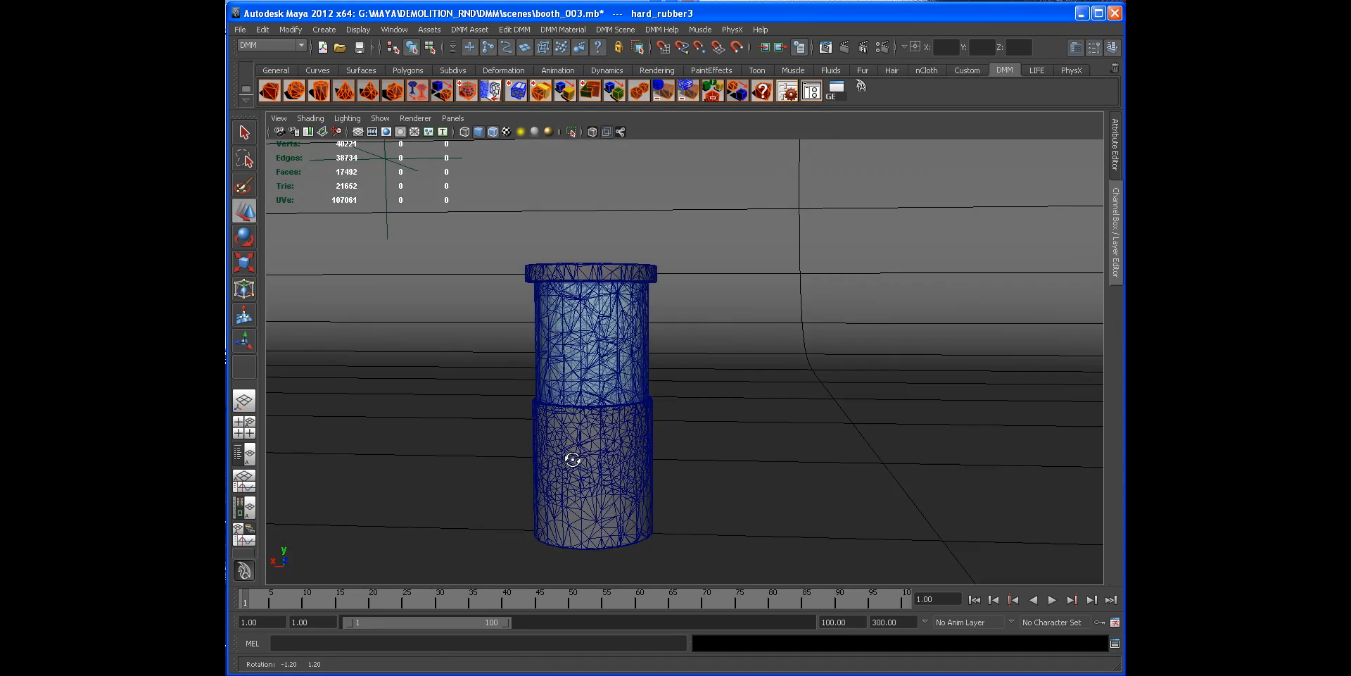
left_click_drag(715, 464, 713, 466, "alt")
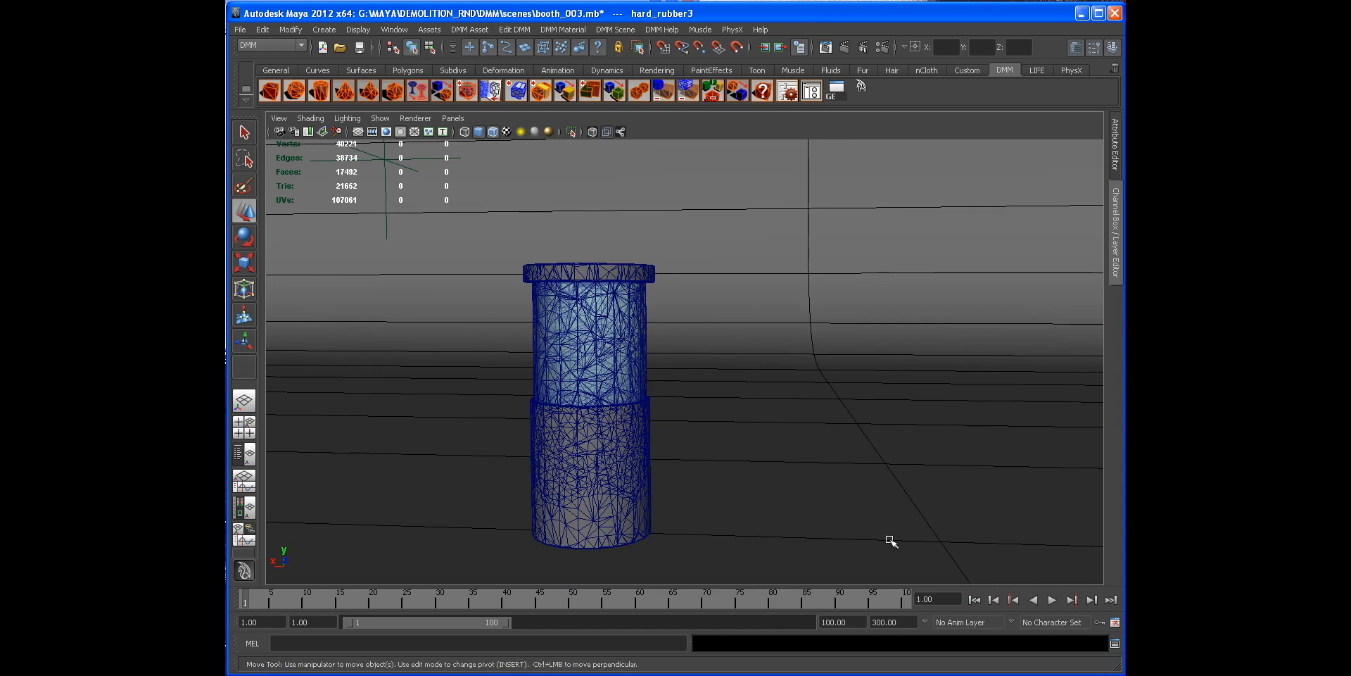
right_click_drag(894, 507, 814, 454, "alt")
left_click_drag(815, 454, 812, 444, "alt")
middle_click_drag(672, 398, 672, 423, "alt")
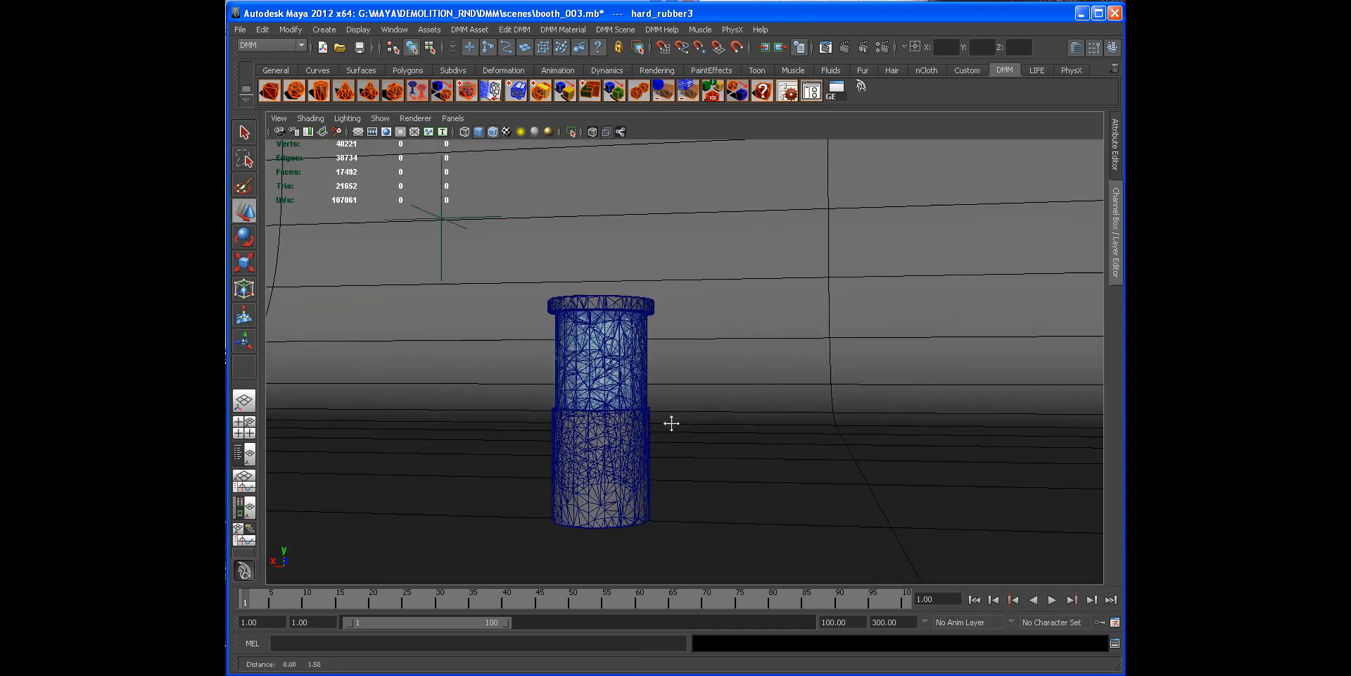
left_click(1054, 600)
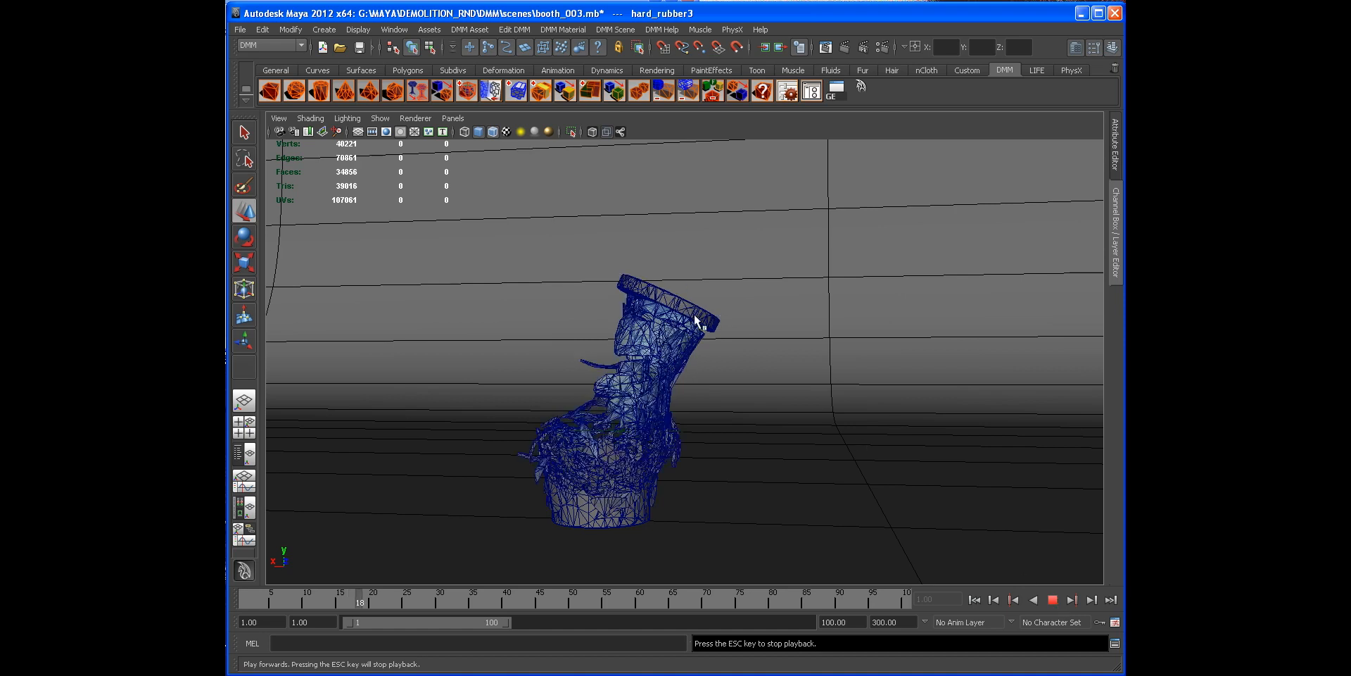
key("Escape")
Step: Orbit around the breaking glass and replay the simulation to examine the shattering, then rewind to the start
left_click_drag(637, 345, 651, 309, "alt")
right_click_drag(651, 308, 740, 332, "alt")
left_click_drag(739, 332, 788, 330, "alt")
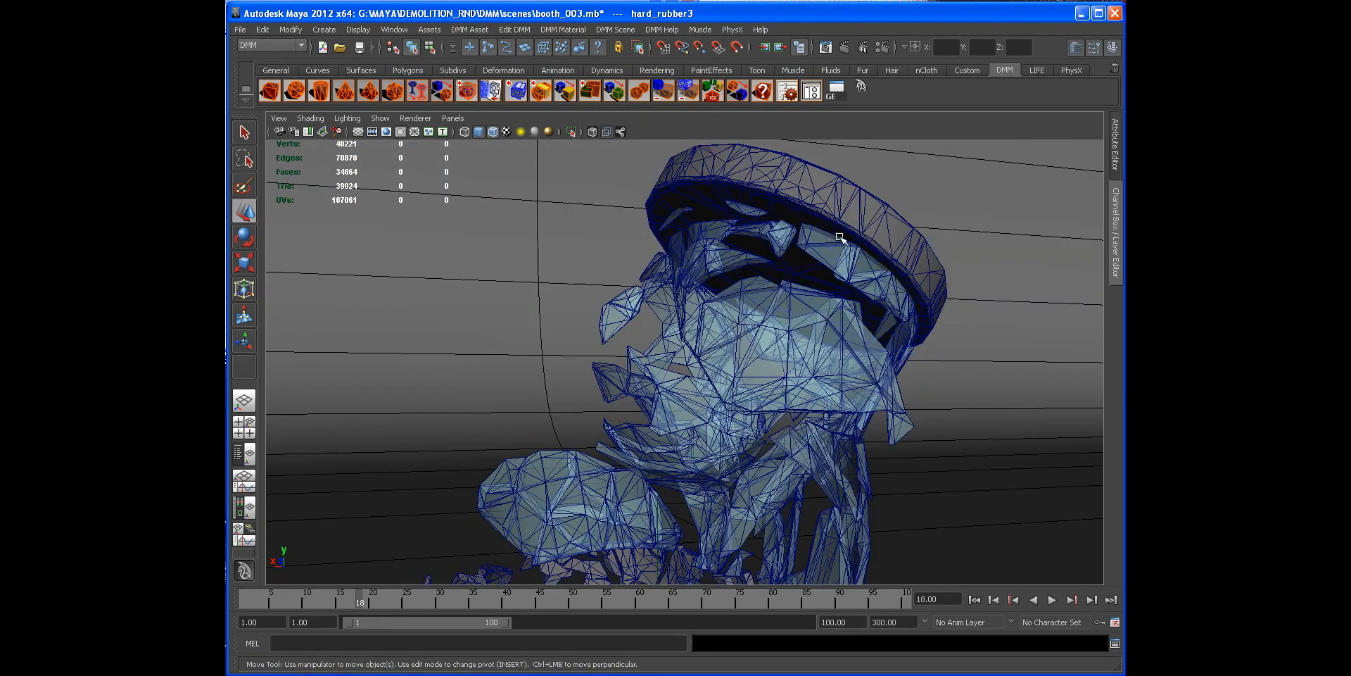
right_click_drag(840, 237, 682, 235, "alt")
left_click_drag(682, 235, 703, 338, "alt")
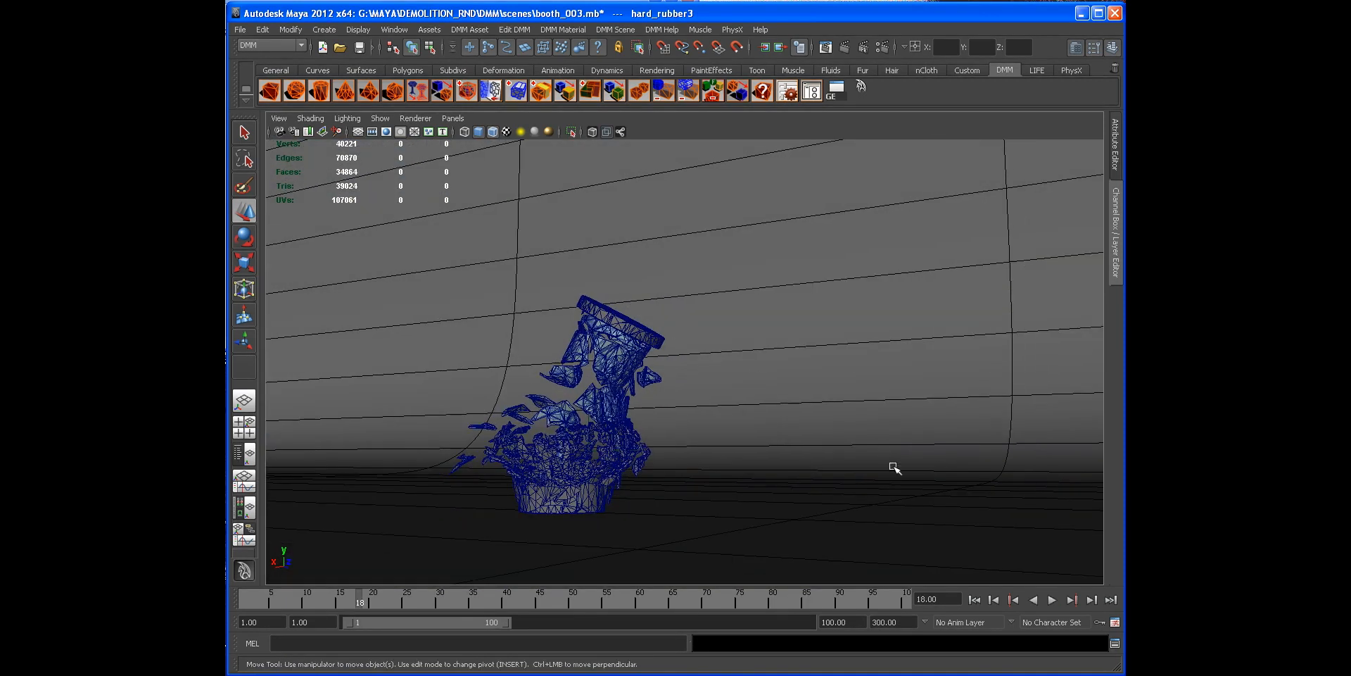
left_click(1052, 599)
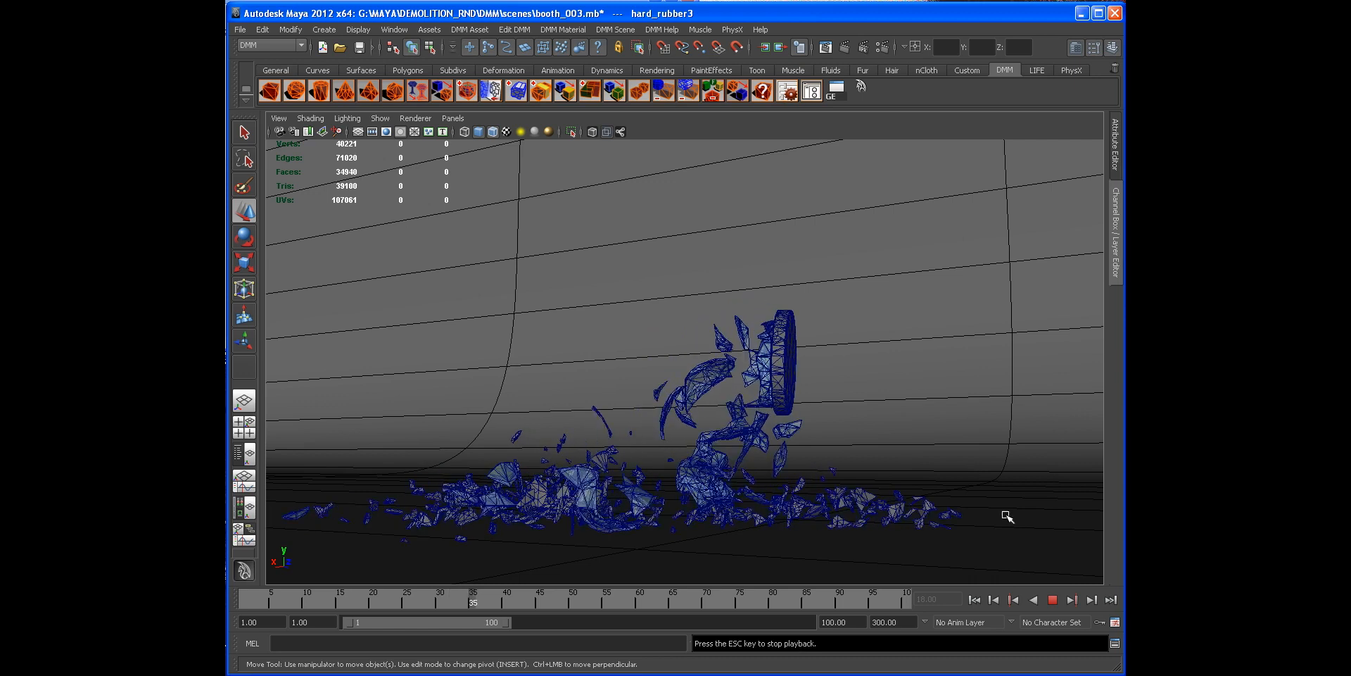
left_click(1053, 600)
left_click_drag(984, 525, 766, 428, "alt")
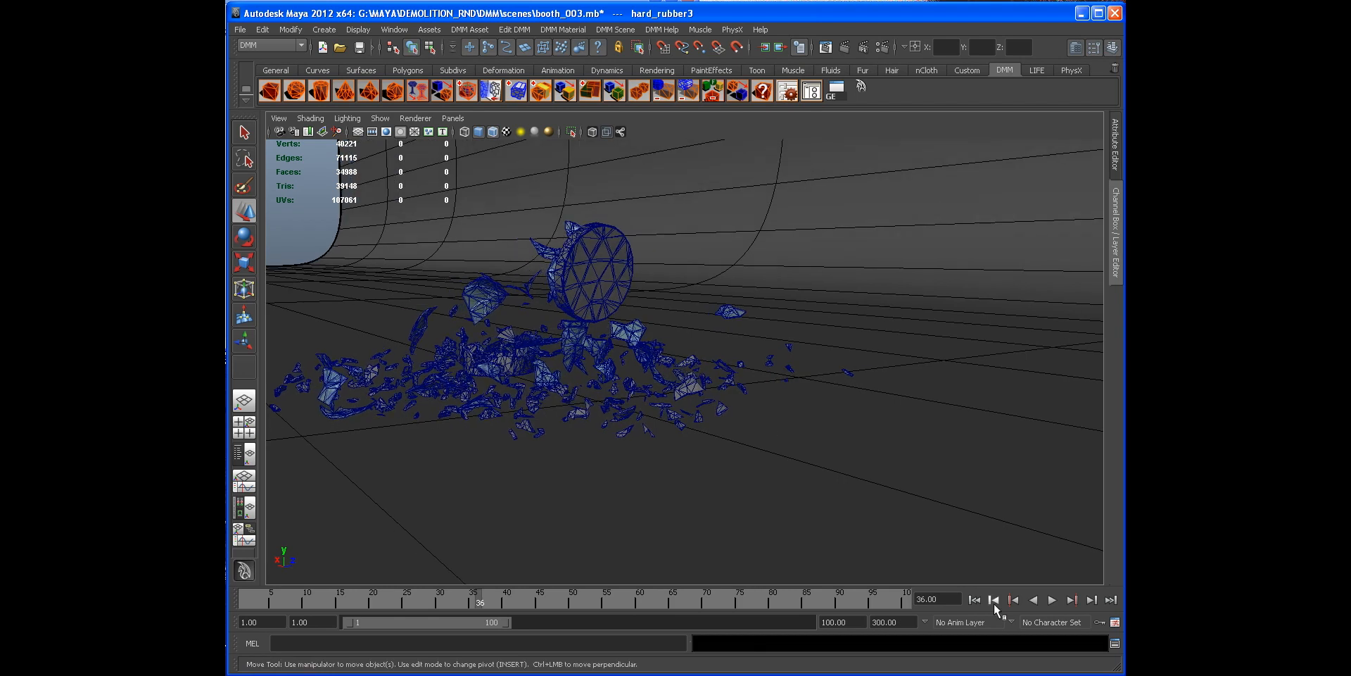
left_click(1051, 600)
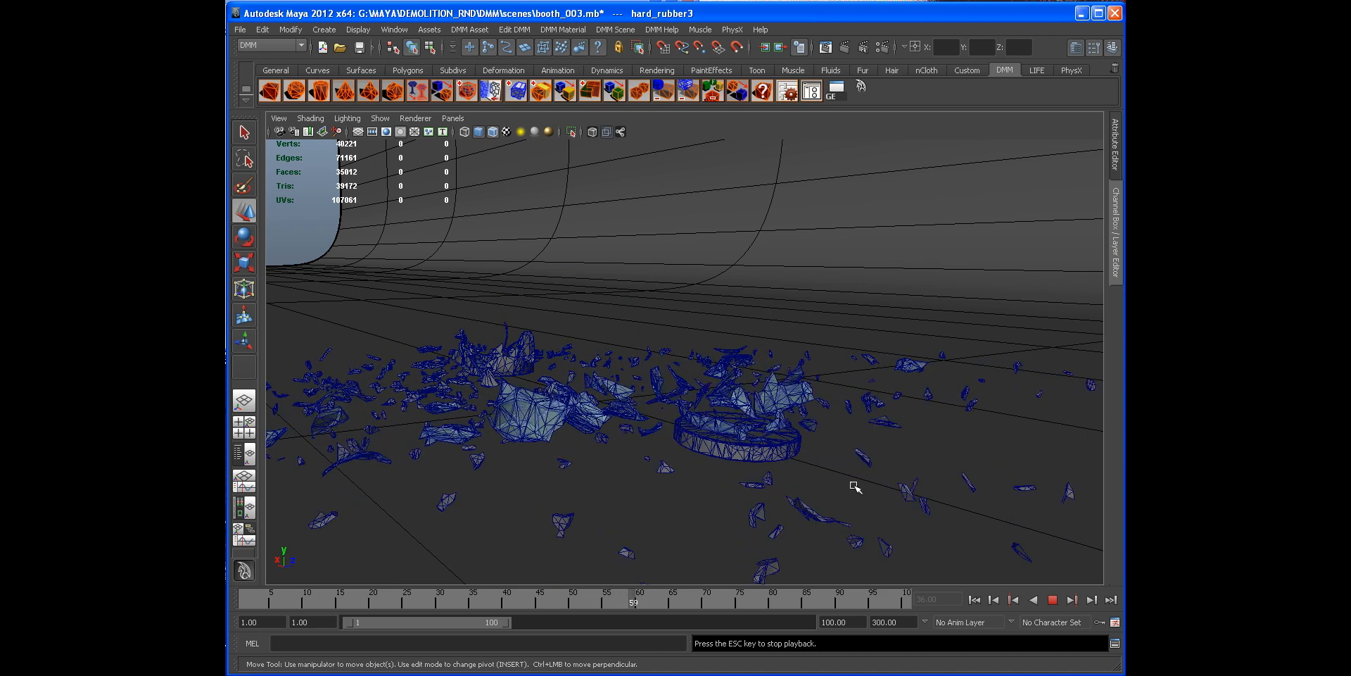
key("Escape")
left_click_drag(730, 417, 780, 390, "alt")
left_click(975, 600)
Step: Select the top rim and lower its hard_rubber3 Youngs stiffness to about 30199517 and toughness to about 237684
middle_click_drag(578, 310, 620, 358, "alt")
right_click_drag(619, 352, 771, 318, "alt")
left_click(459, 247)
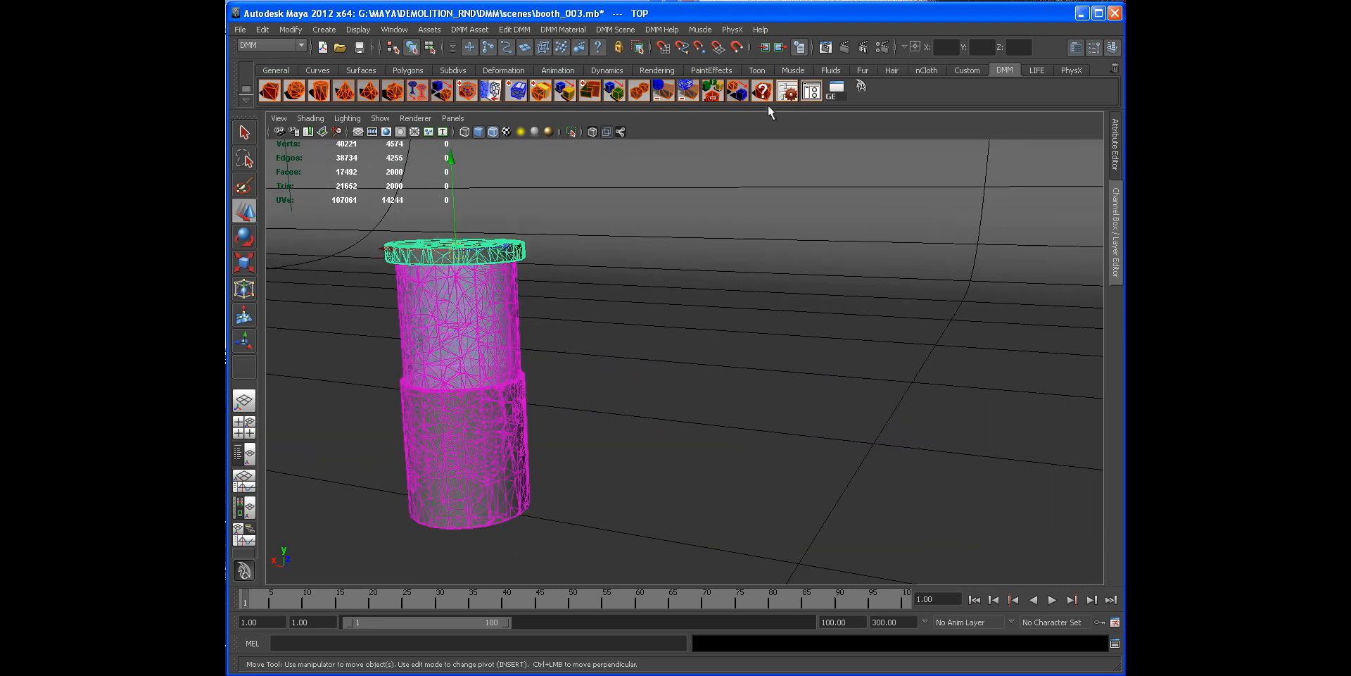
left_click(787, 92)
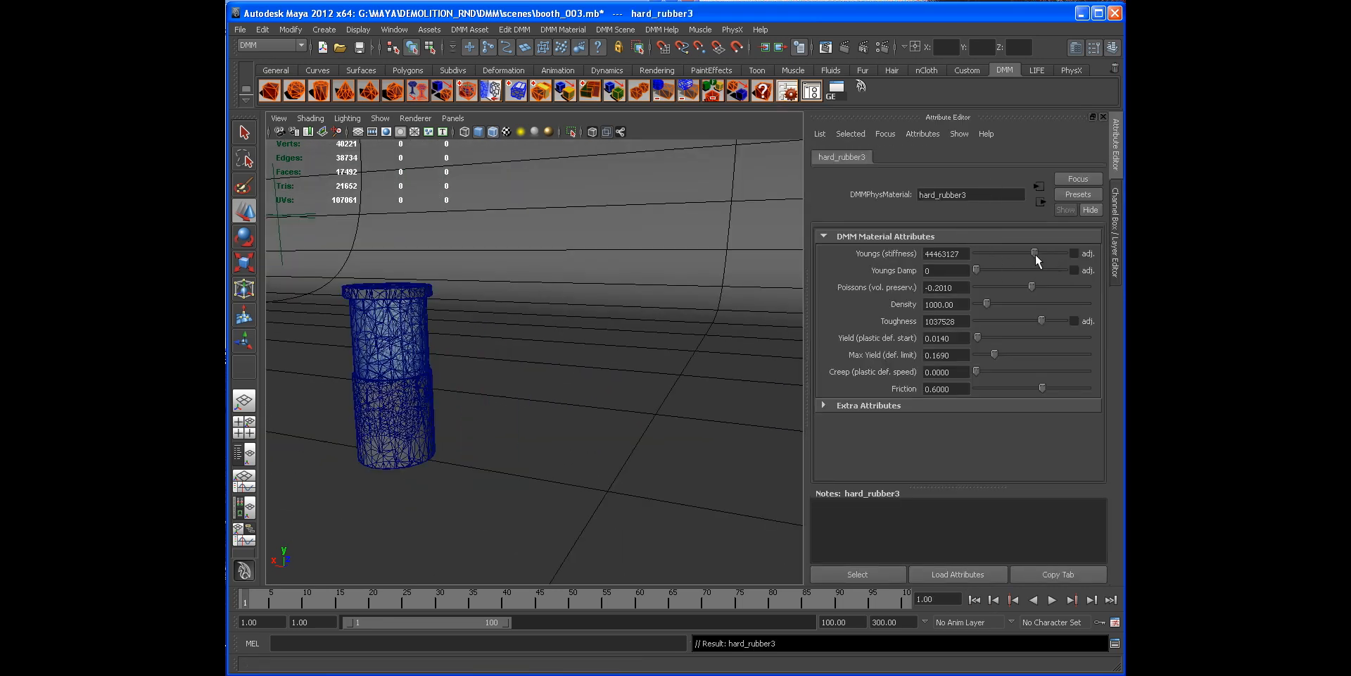
left_click_drag(1035, 253, 1033, 253)
left_click_drag(1043, 322, 1035, 321)
Step: Show all hidden objects in the scene and select the sphere above the glass
left_click_drag(631, 314, 627, 285, "alt")
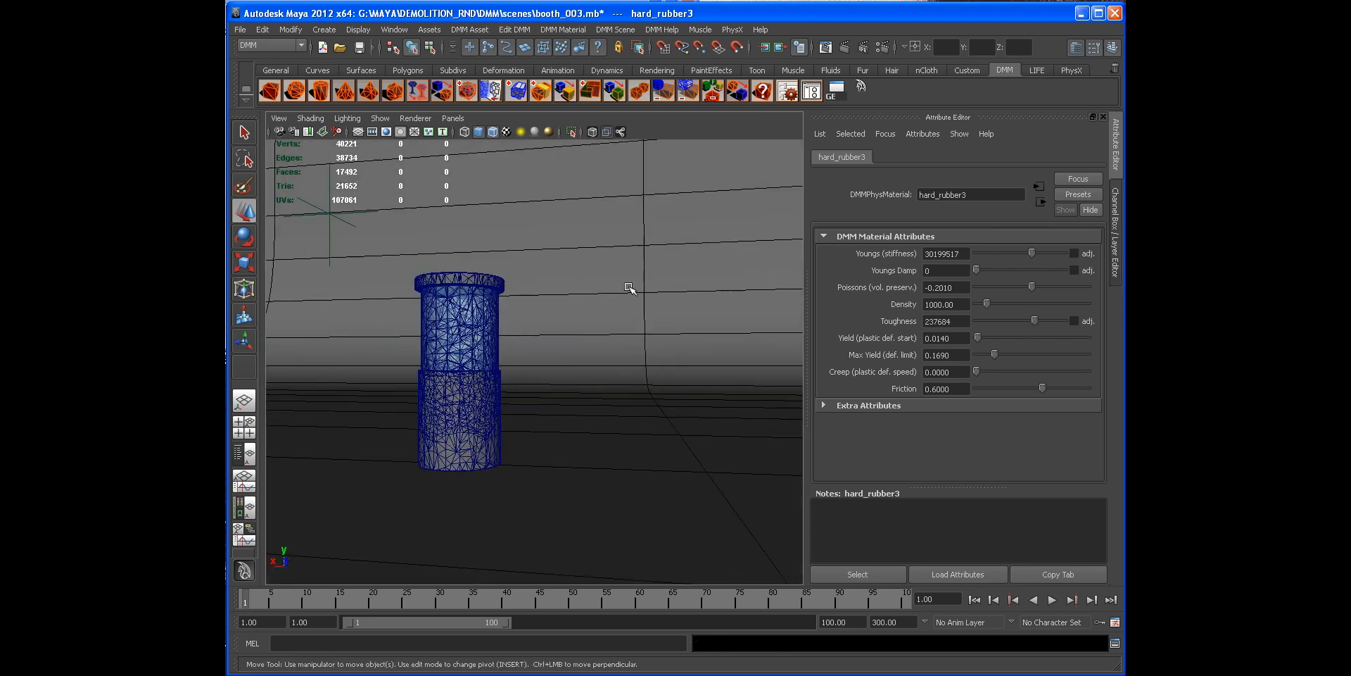
left_click(244, 454)
left_click(345, 291)
left_click_drag(477, 238, 537, 235)
key("space")
left_click(1114, 228)
left_click(1114, 239)
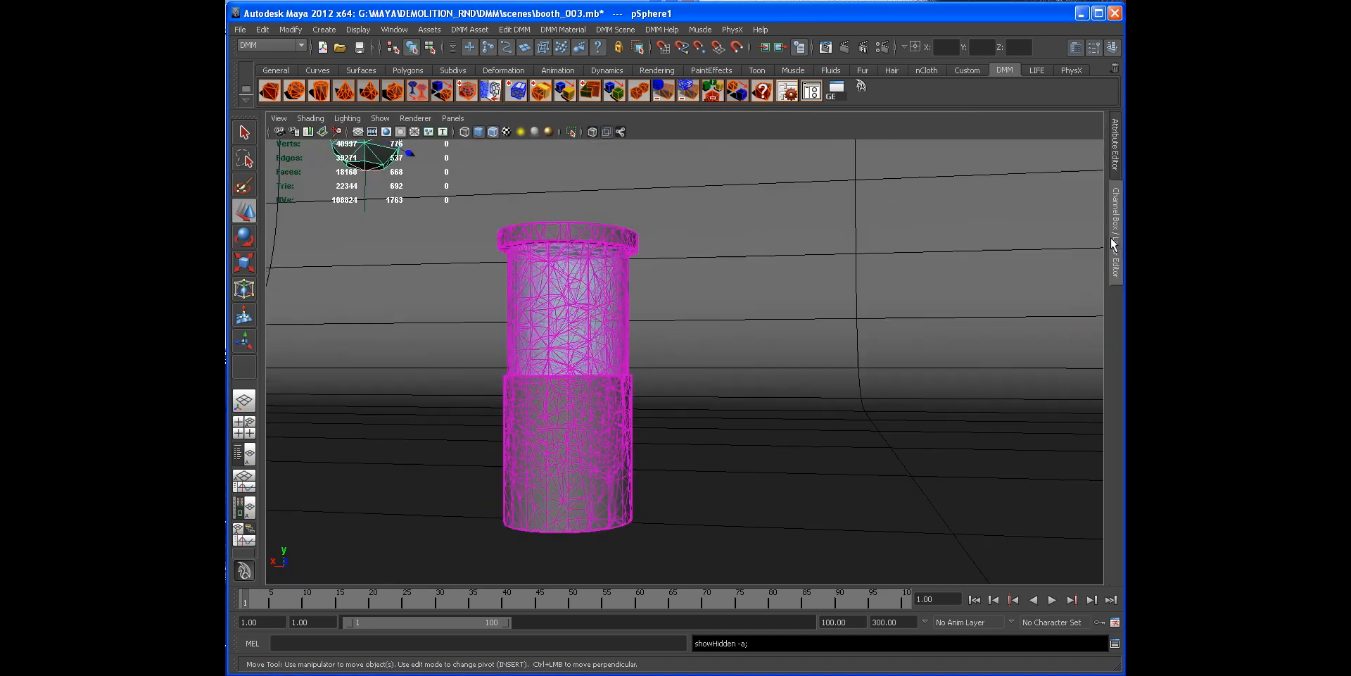
Step: Replay the simulation with the sphere visible, then rewind to the start
right_click_drag(971, 269, 793, 281, "alt")
left_click_drag(793, 281, 776, 290, "alt")
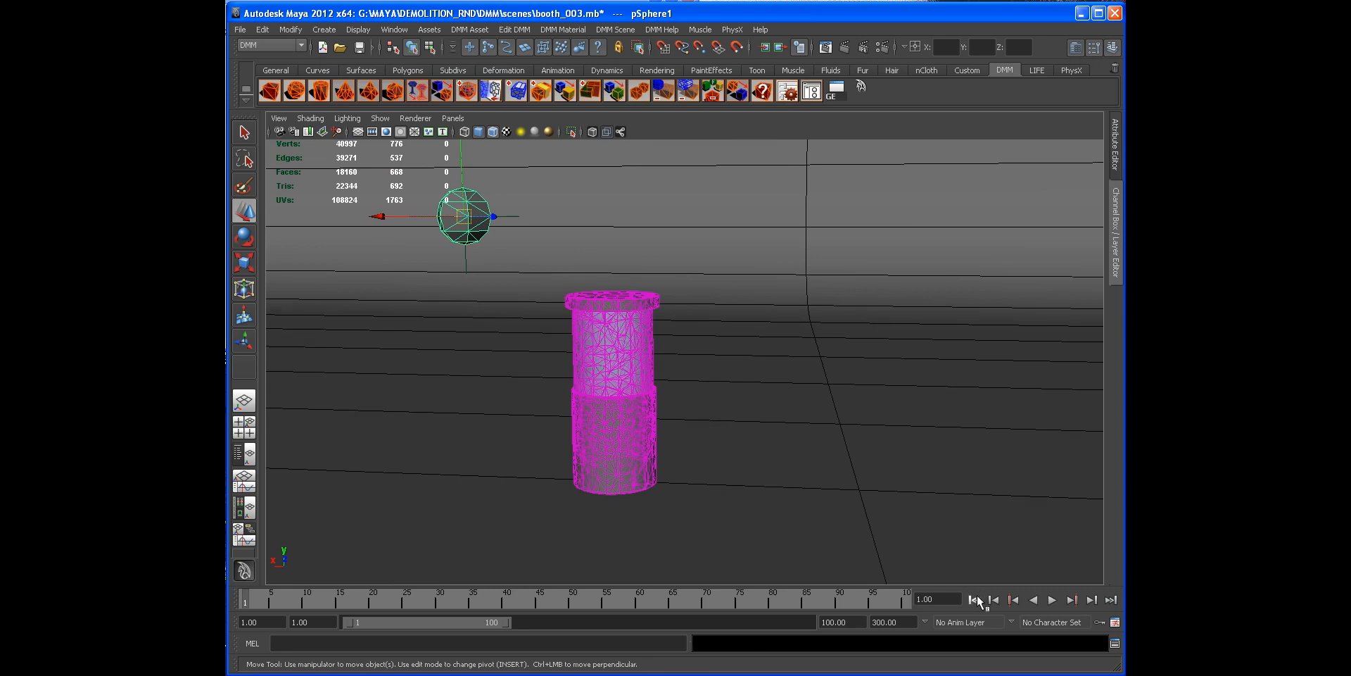
left_click(1052, 599)
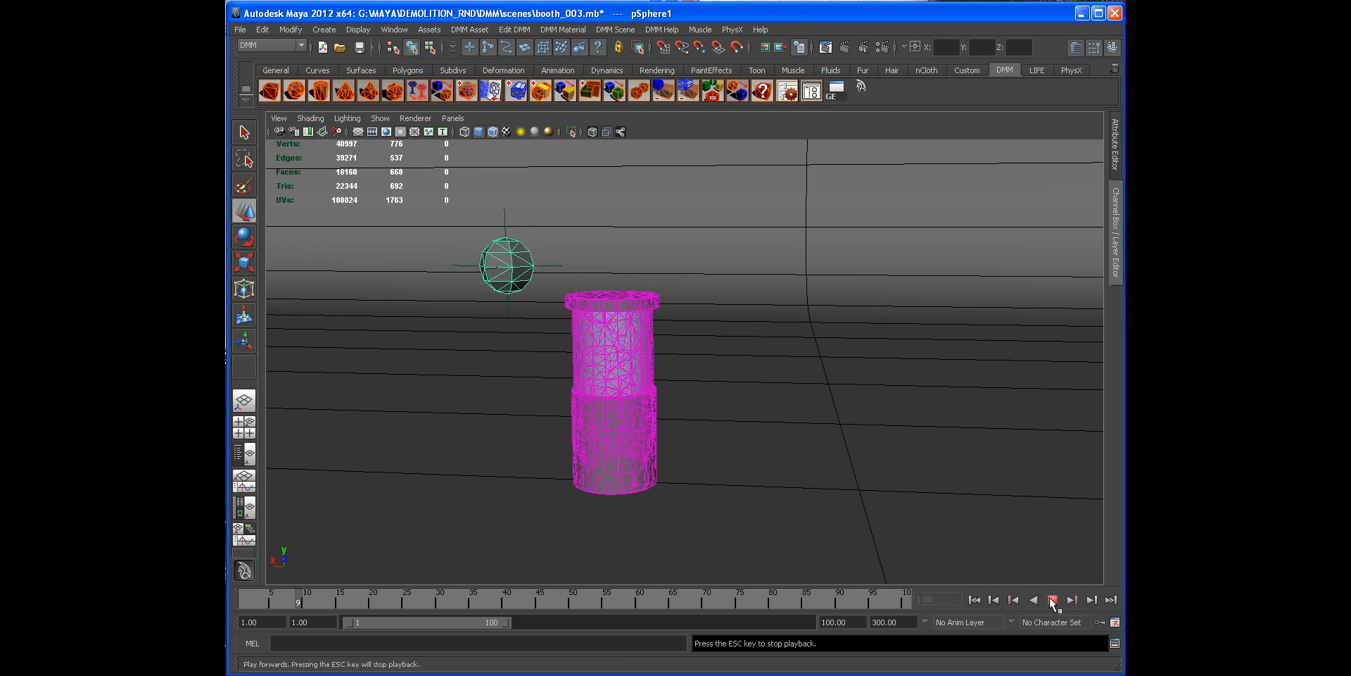
left_click(1051, 600)
mouse_move(646, 384)
left_mouse_down("alt")
mouse_move(690, 377)
mouse_move(669, 373)
left_mouse_up("alt")
left_click(975, 599)
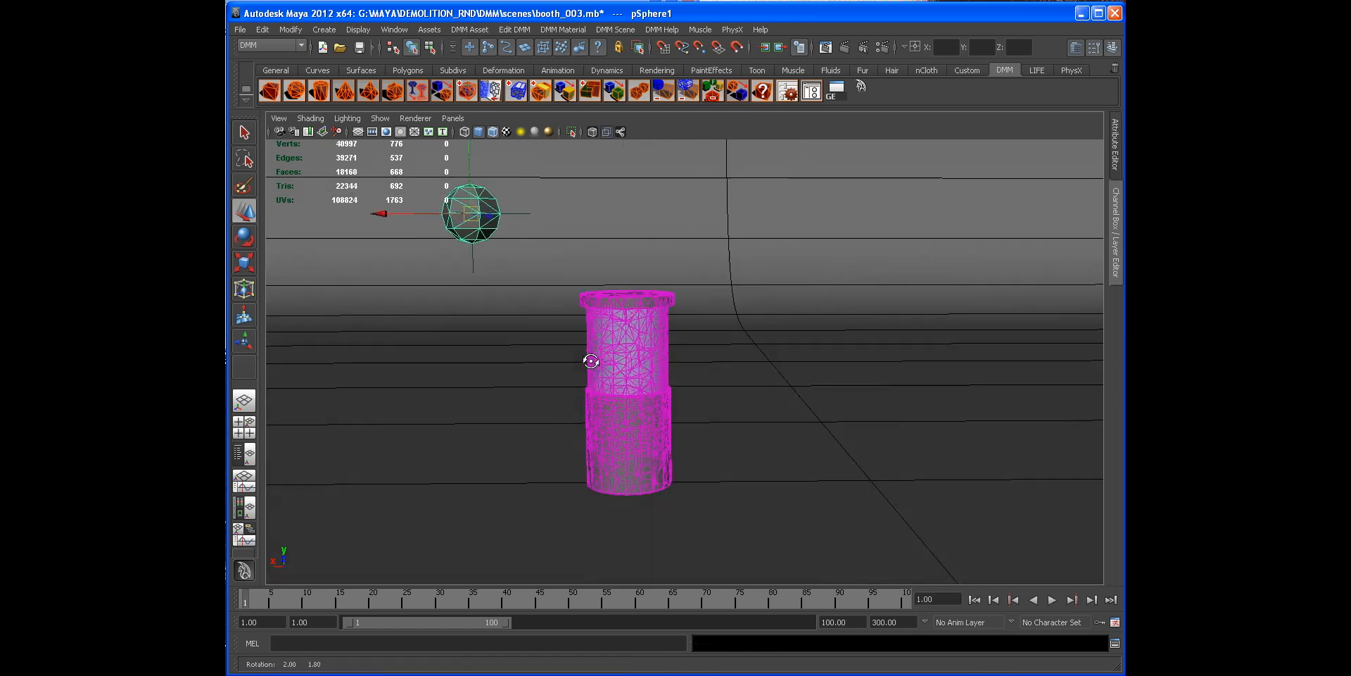
Step: Select the locator and set keys on its Translate X, Y and Z channels
left_click_drag(401, 227, 381, 245, "alt")
key("ctrl+z")
left_click(506, 244)
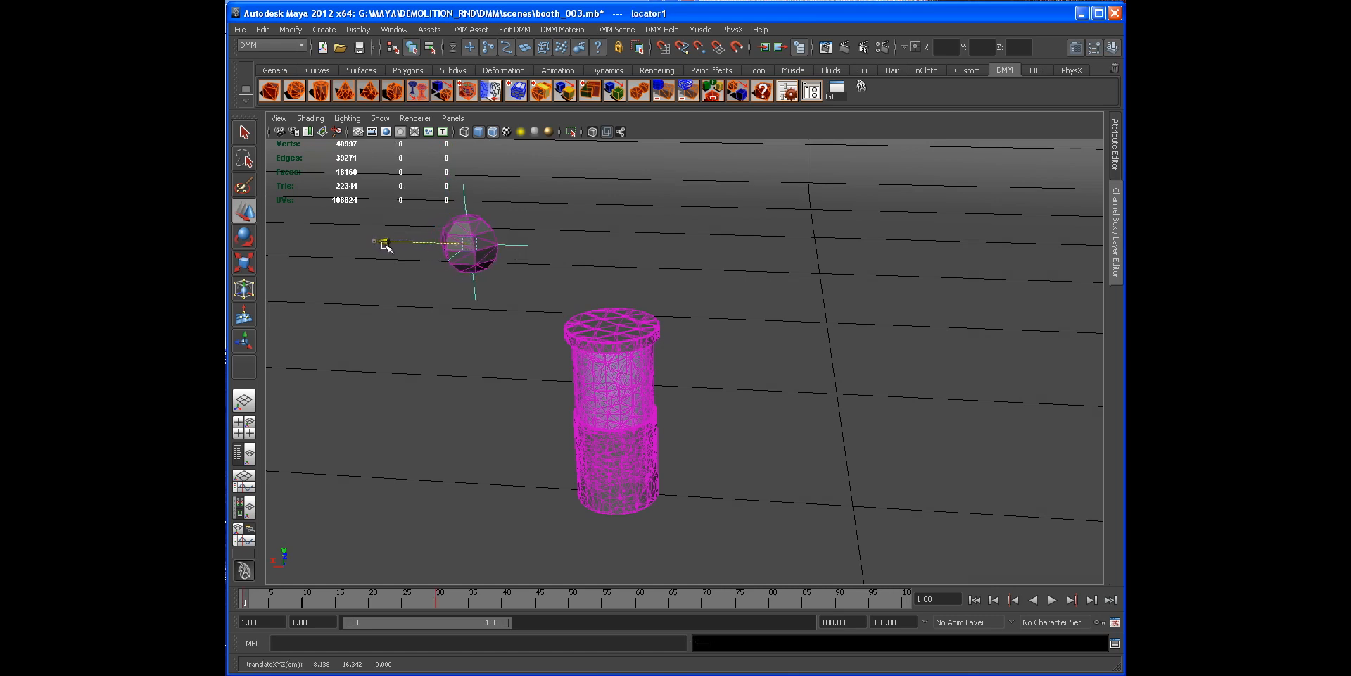
left_click(1117, 234)
left_click_drag(1037, 173, 1043, 197)
right_click(1043, 197)
left_click(1048, 211)
left_click(1114, 221)
left_click(1114, 222)
Step: Play the simulation to watch the sphere strike the glass
left_click_drag(842, 310, 826, 268, "alt")
right_click_drag(516, 307, 597, 324, "alt")
middle_click_drag(598, 323, 633, 352, "alt")
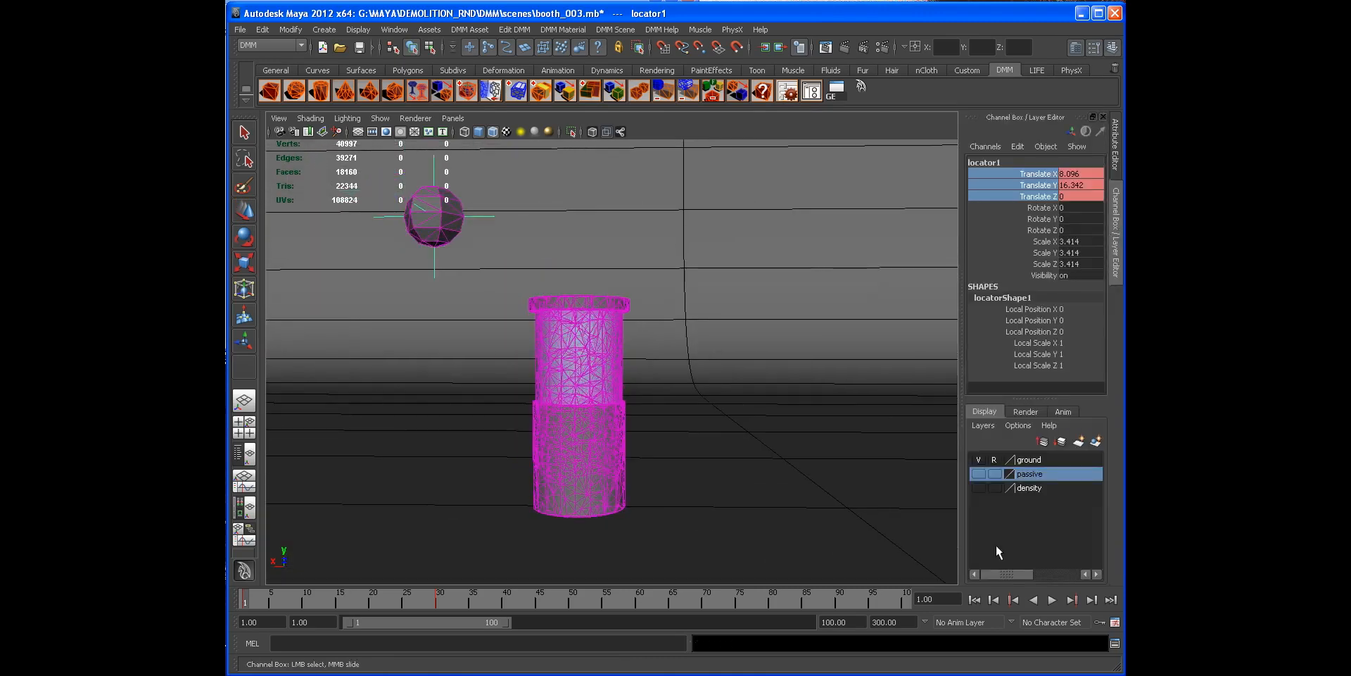
left_click(1052, 599)
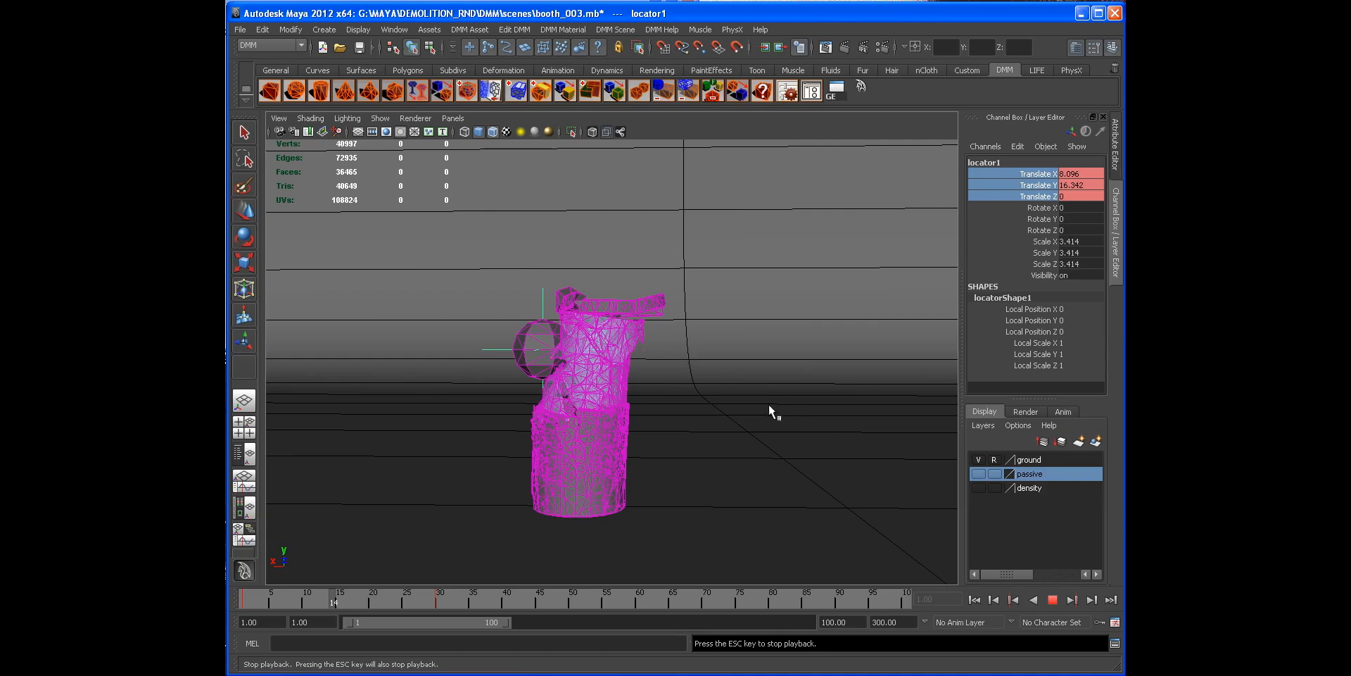
key("Escape")
Step: Select the top rim and nudge its hard_rubber3 Youngs stiffness slightly higher
left_click_drag(734, 376, 572, 349, "alt")
middle_click_drag(572, 350, 673, 362, "alt")
right_click_drag(672, 362, 842, 387, "alt")
left_click(738, 365)
key("w")
left_click_drag(736, 430, 771, 302, "alt")
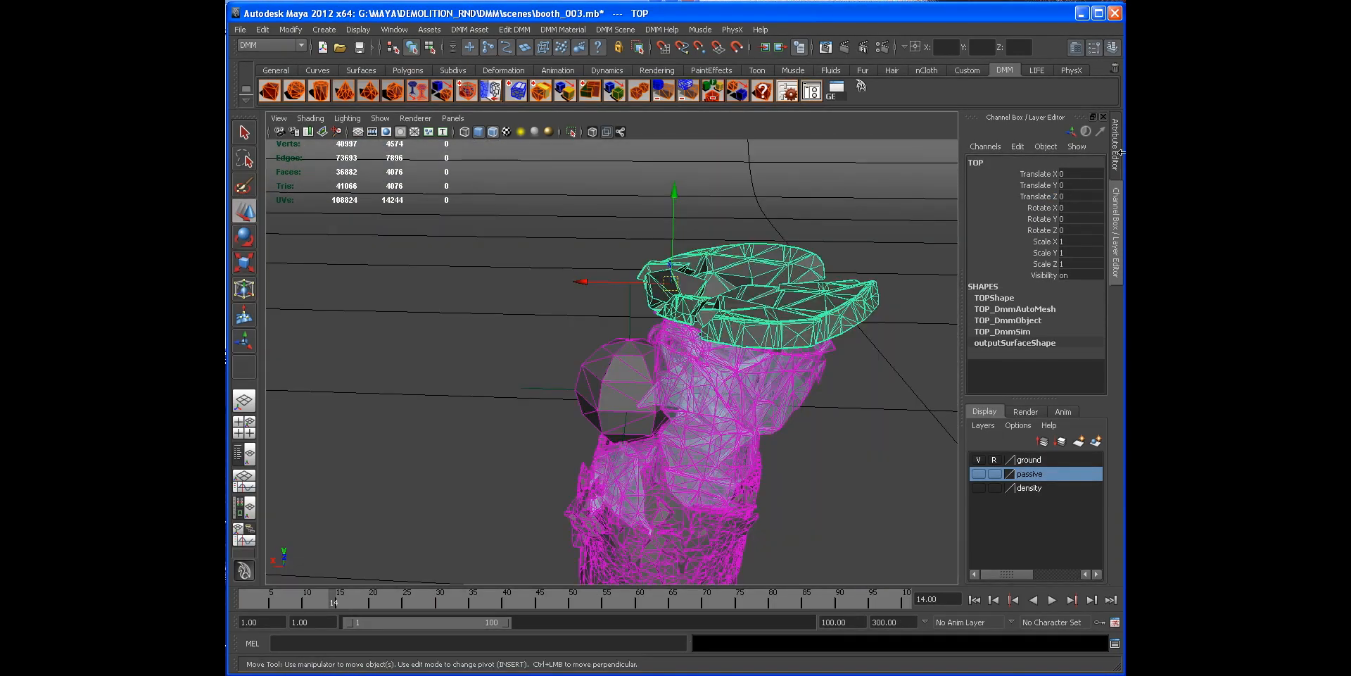
left_click(1120, 152)
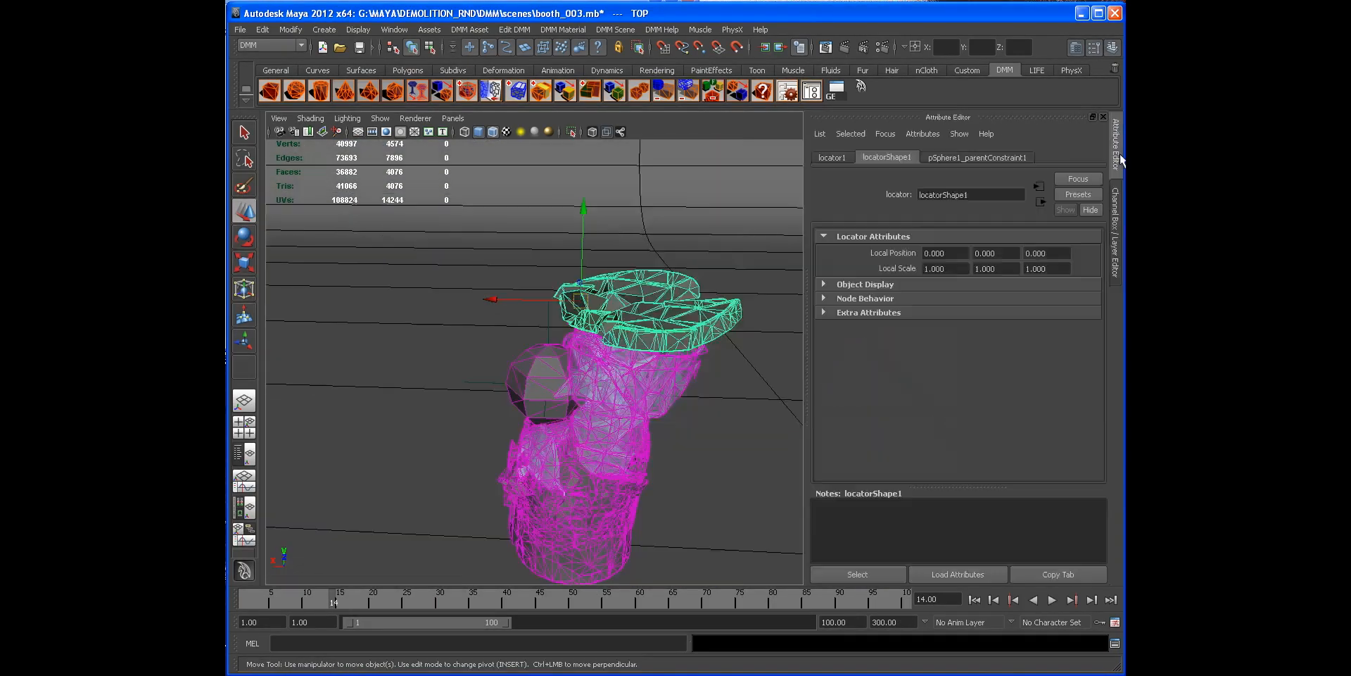
left_click(974, 599)
left_click_drag(504, 340, 570, 313, "alt")
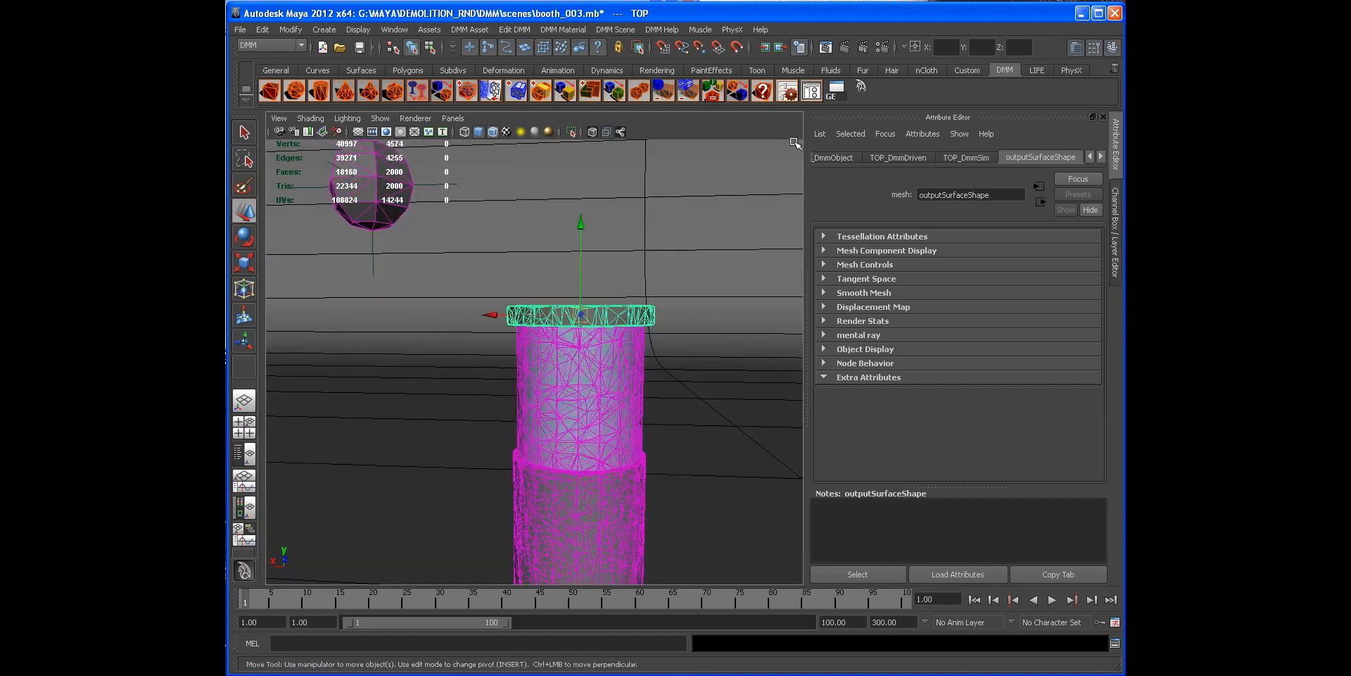
left_click(791, 93)
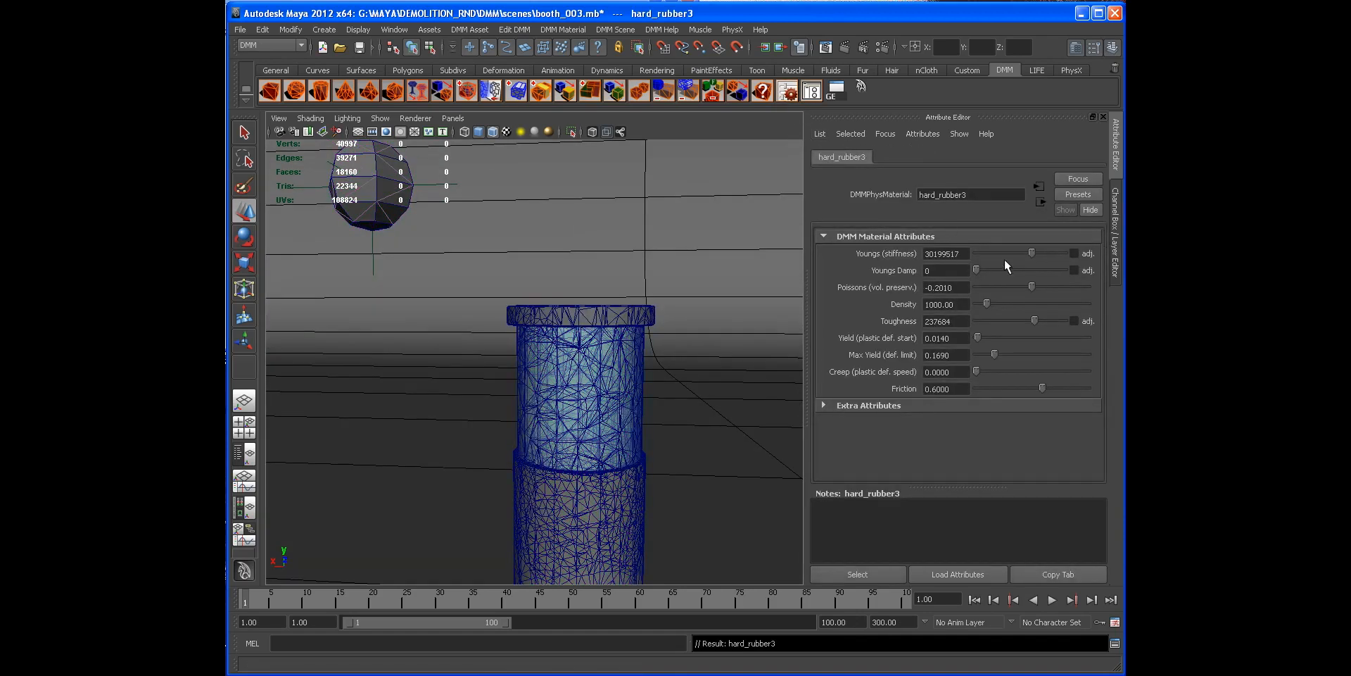
left_click_drag(1031, 250, 1035, 250)
left_click(1115, 274)
left_click(1114, 271)
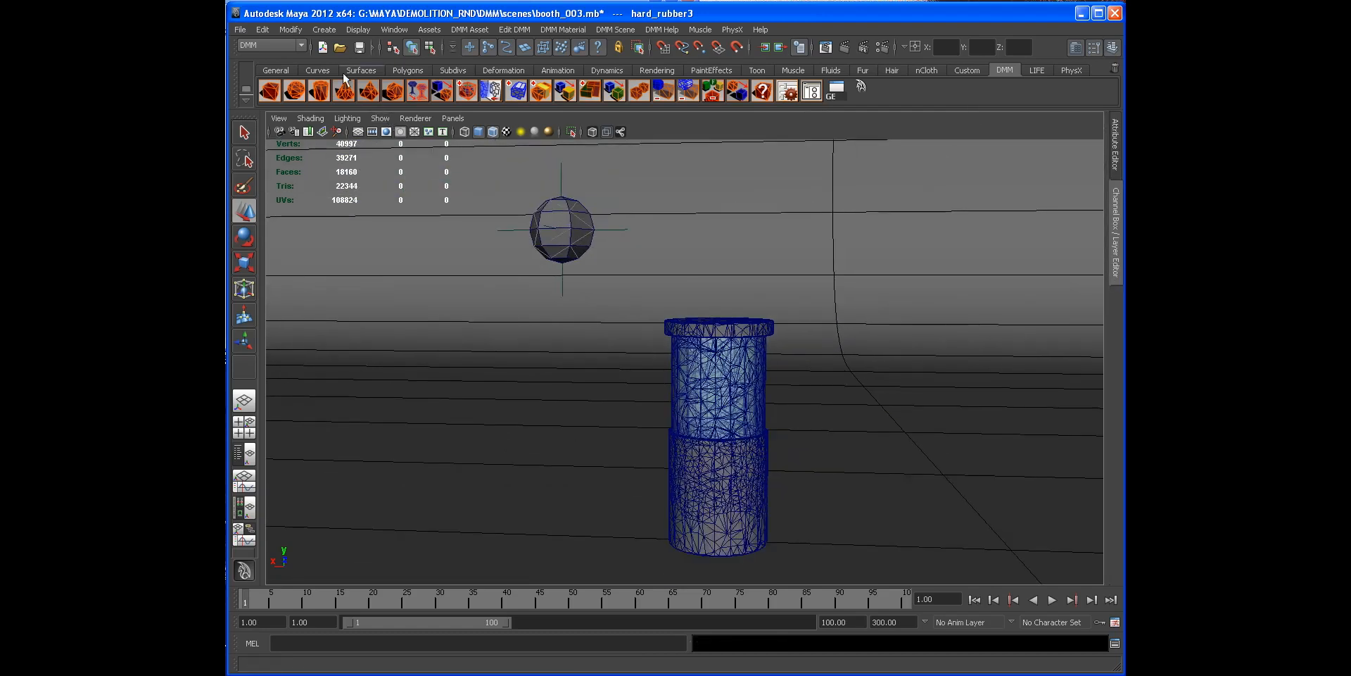
Step: Orbit the view and replay the simulation to check the rim's behaviour on impact
key("q")
scroll(539, 315, "down", 1)
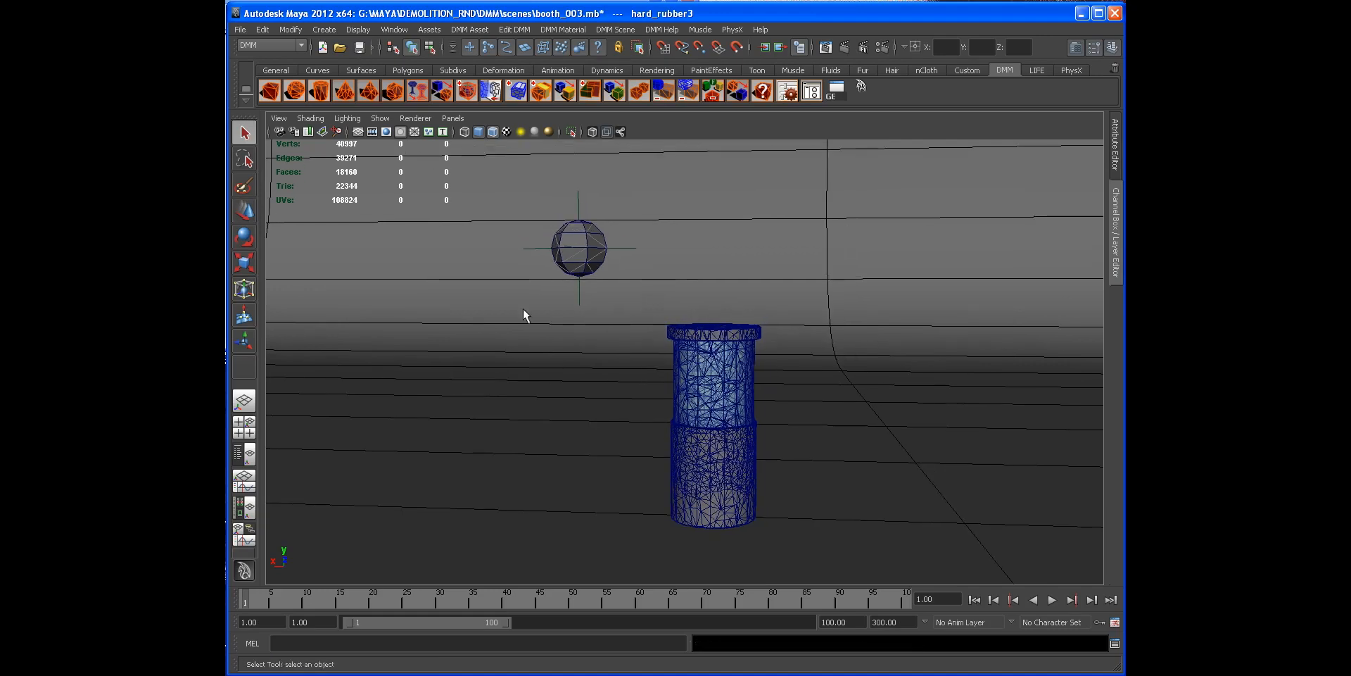
left_click_drag(540, 310, 556, 292, "alt")
middle_click_drag(557, 292, 518, 321, "alt")
right_click_drag(517, 321, 563, 342, "alt")
left_click_drag(563, 342, 568, 351, "alt")
left_click(1053, 600)
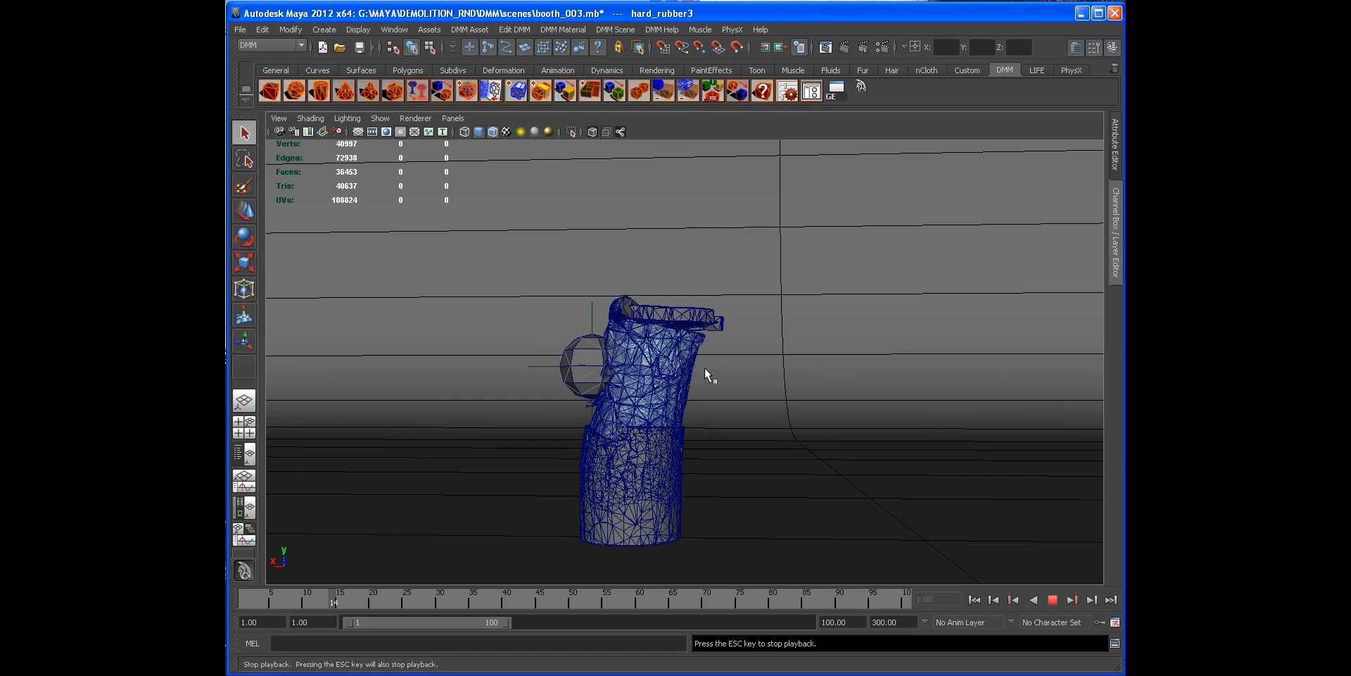
left_click(1051, 599)
Step: Select the top rim and adjust the hard_rubber3 Youngs stiffness and Toughness sliders slightly lower
mouse_move(706, 386)
left_mouse_down("alt")
mouse_move(609, 387)
mouse_move(711, 405)
left_mouse_up("alt")
right_click_drag(711, 404, 763, 386, "alt")
left_click_drag(763, 386, 711, 369, "alt")
left_click(687, 330)
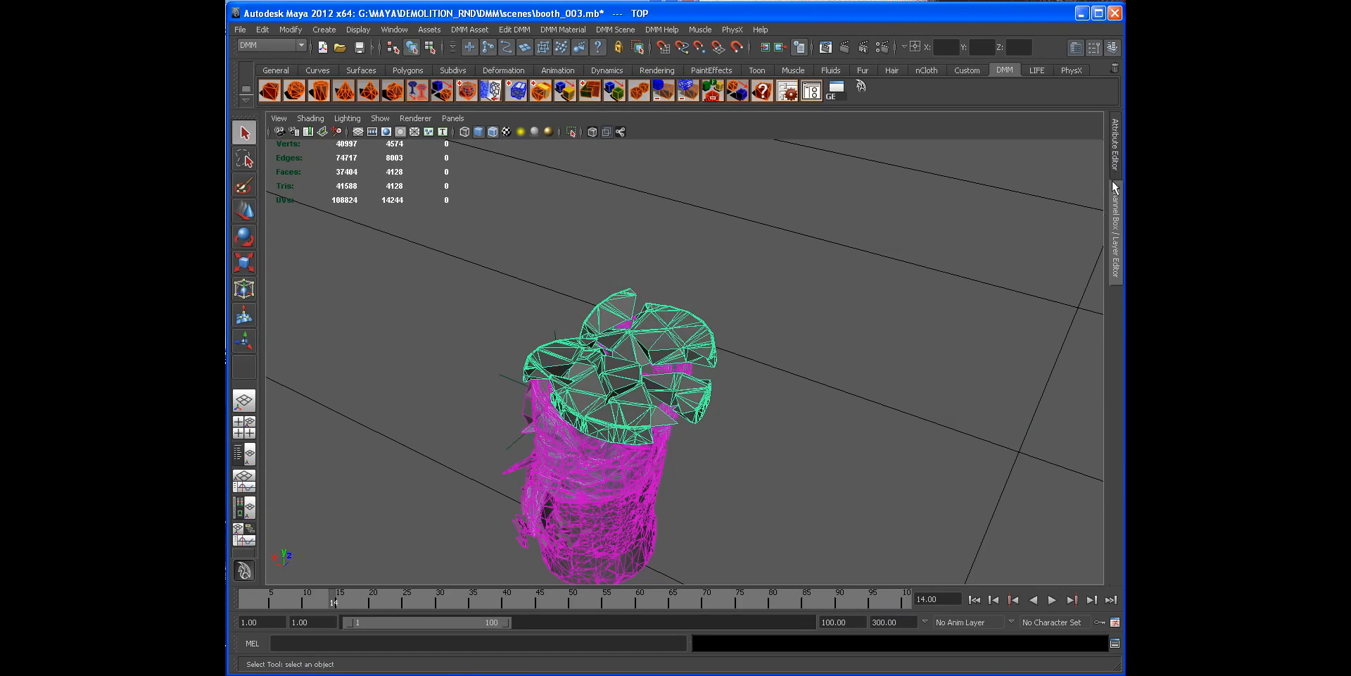
left_click(804, 92)
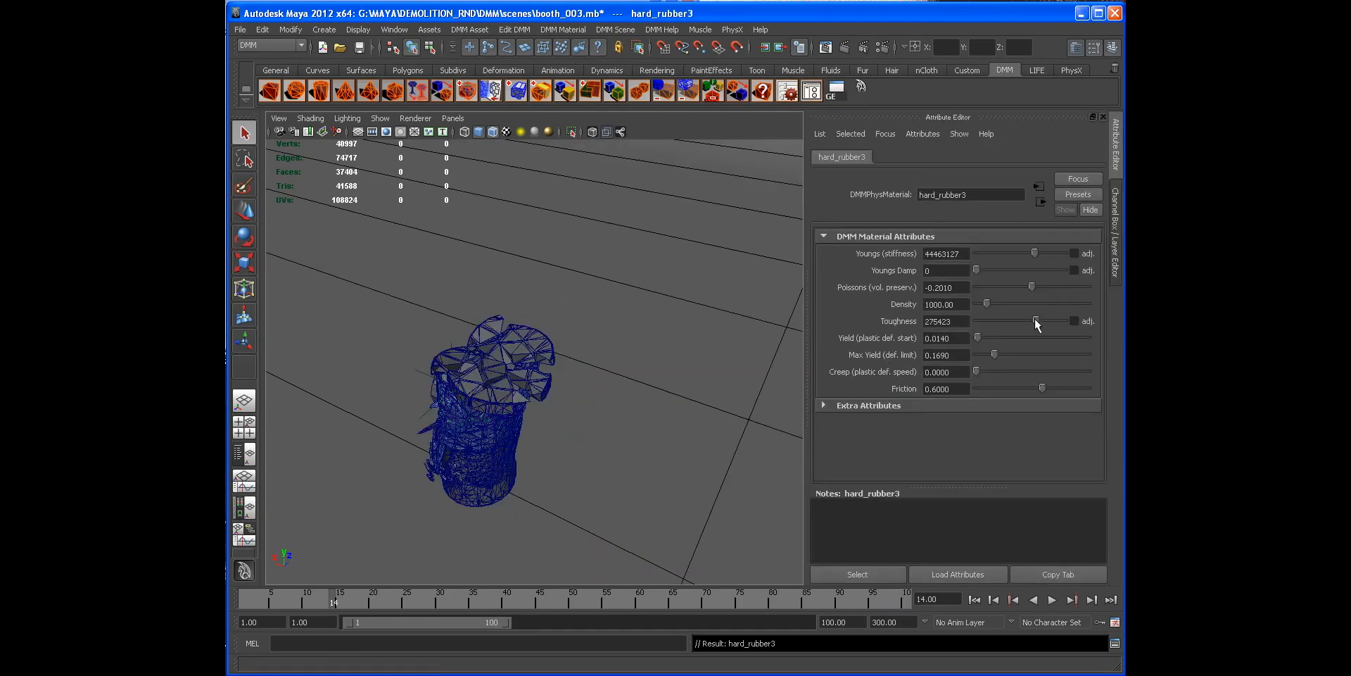
left_click_drag(1032, 319, 1028, 319)
left_click_drag(1036, 248, 1022, 252)
left_click_drag(1032, 319, 1032, 323)
Step: Rewind to the first frame and replay the simulation to watch the sphere strike the glass
left_click_drag(573, 337, 558, 271, "alt")
left_click(554, 333)
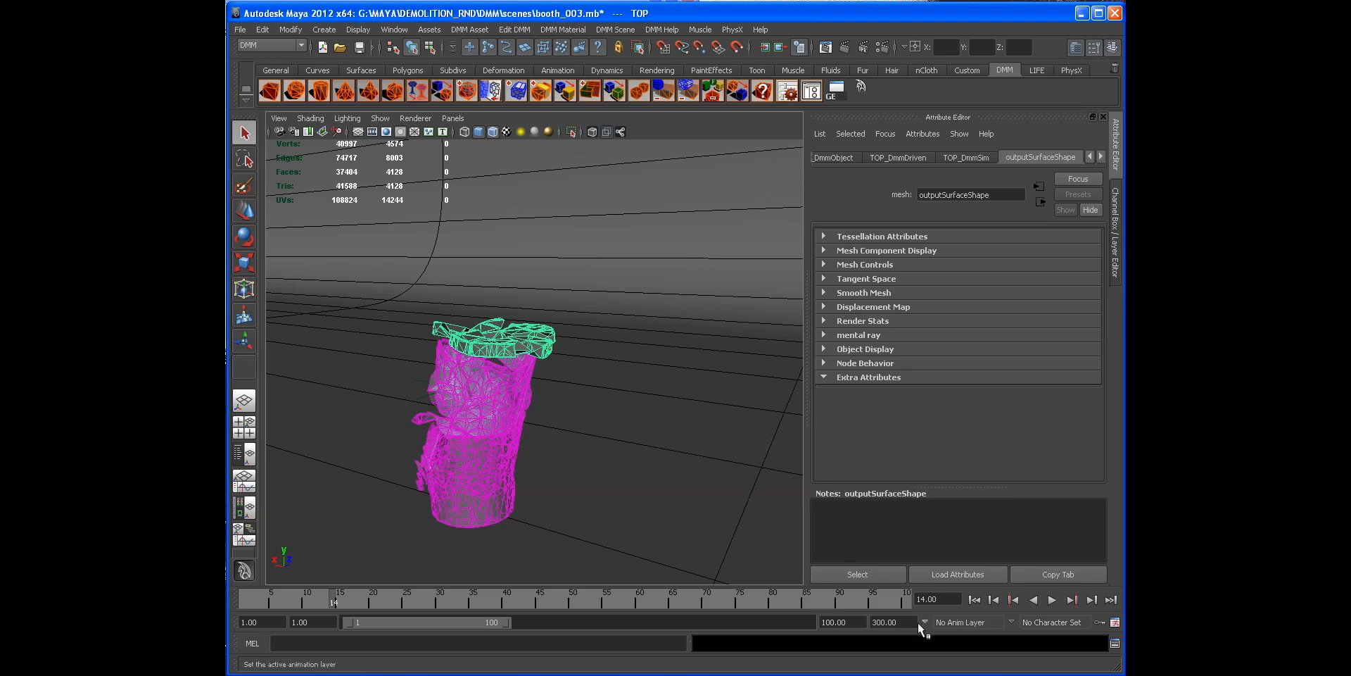
left_click(974, 600)
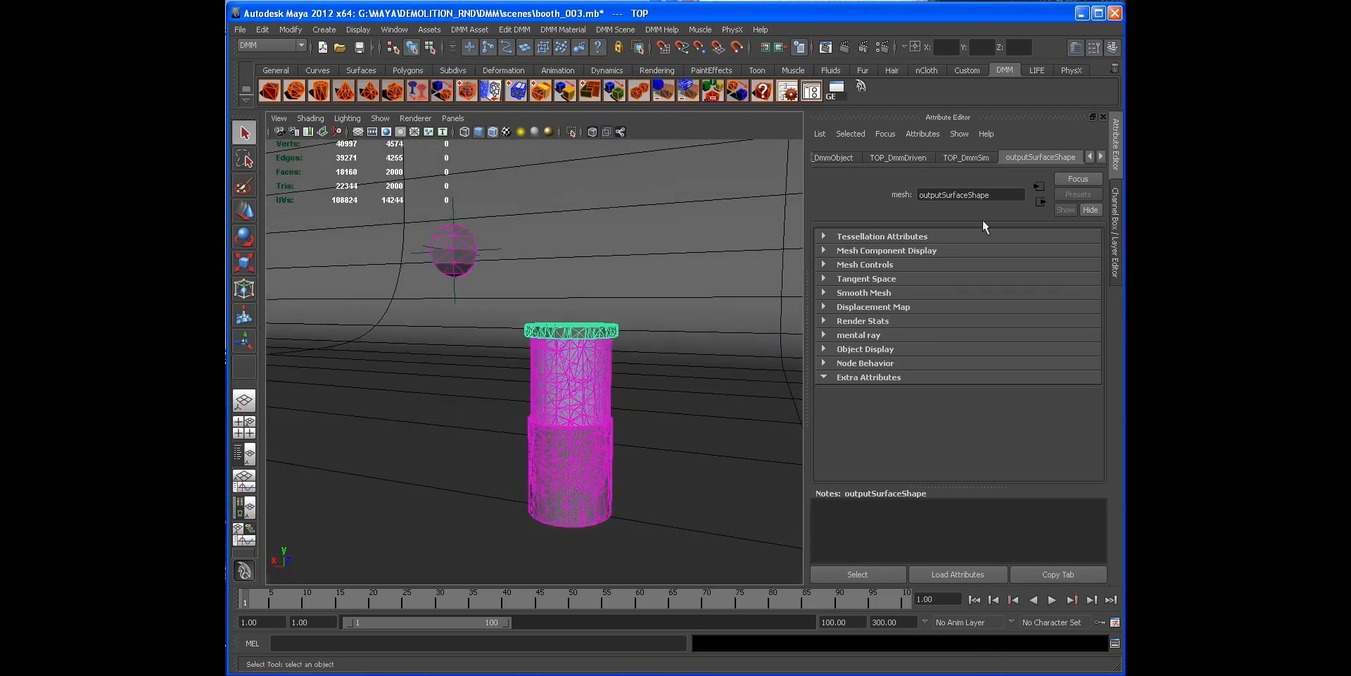
left_click(1118, 232)
left_click(1118, 255)
scroll(787, 356, "down", 1)
middle_click_drag(788, 356, 676, 334, "alt")
left_click(847, 408)
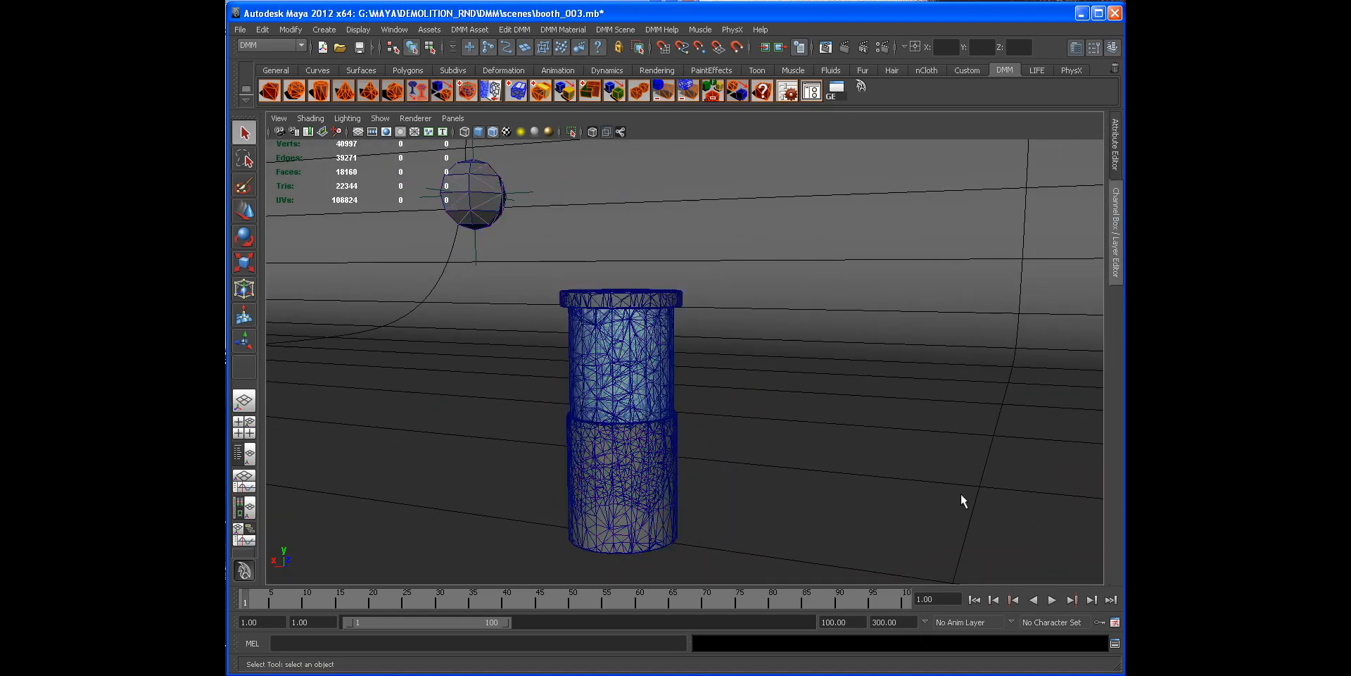
left_click(1059, 604)
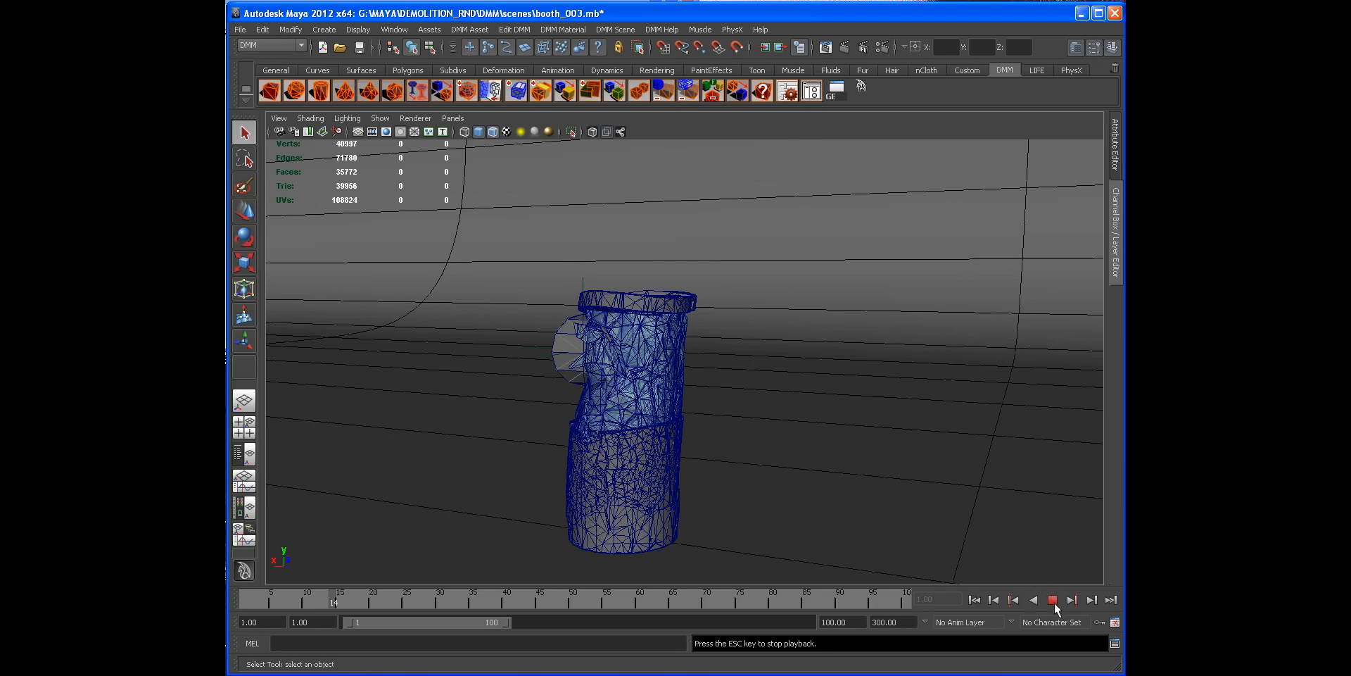
key("Escape")
Step: Orbit and zoom around the shattered top rim to inspect how its pieces fractured
left_click_drag(759, 327, 648, 401, "alt")
right_click_drag(649, 401, 745, 370, "alt")
left_click_drag(745, 370, 639, 329, "alt")
left_click(635, 223)
left_click_drag(635, 222, 824, 395, "alt")
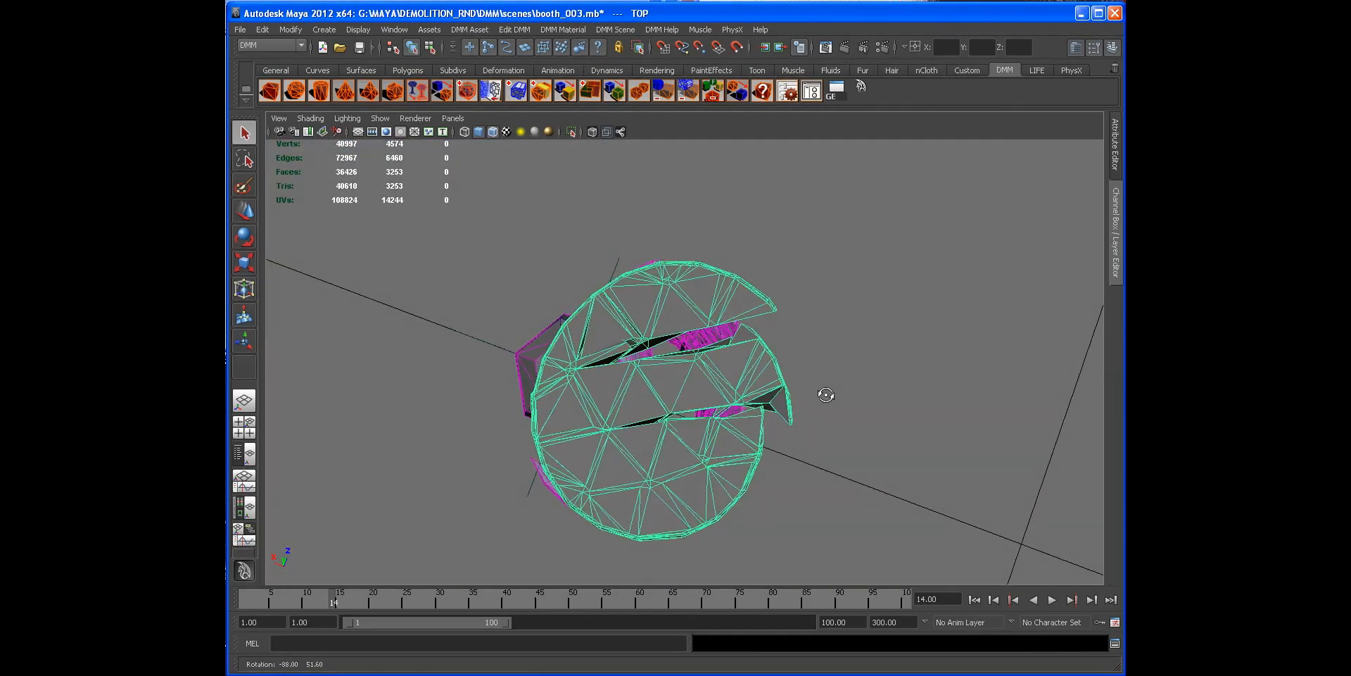
right_click_drag(825, 395, 795, 371, "alt")
left_click_drag(795, 370, 592, 412, "alt")
left_click_drag(513, 424, 718, 340, "alt")
left_click_drag(770, 343, 746, 331, "alt")
right_click_drag(746, 331, 730, 341, "alt")
mouse_move(730, 340)
left_mouse_down("alt")
mouse_move(648, 326)
mouse_move(748, 342)
left_mouse_up("alt")
right_click_drag(747, 341, 730, 344, "alt")
left_click_drag(730, 343, 631, 358, "alt")
left_click(732, 227)
left_click_drag(706, 290, 791, 364, "alt")
Step: Rewind to frame 1, select the top rim and open its DMM object node from the DMM Asset Manager
left_click(983, 602)
middle_click_drag(791, 364, 754, 368, "alt")
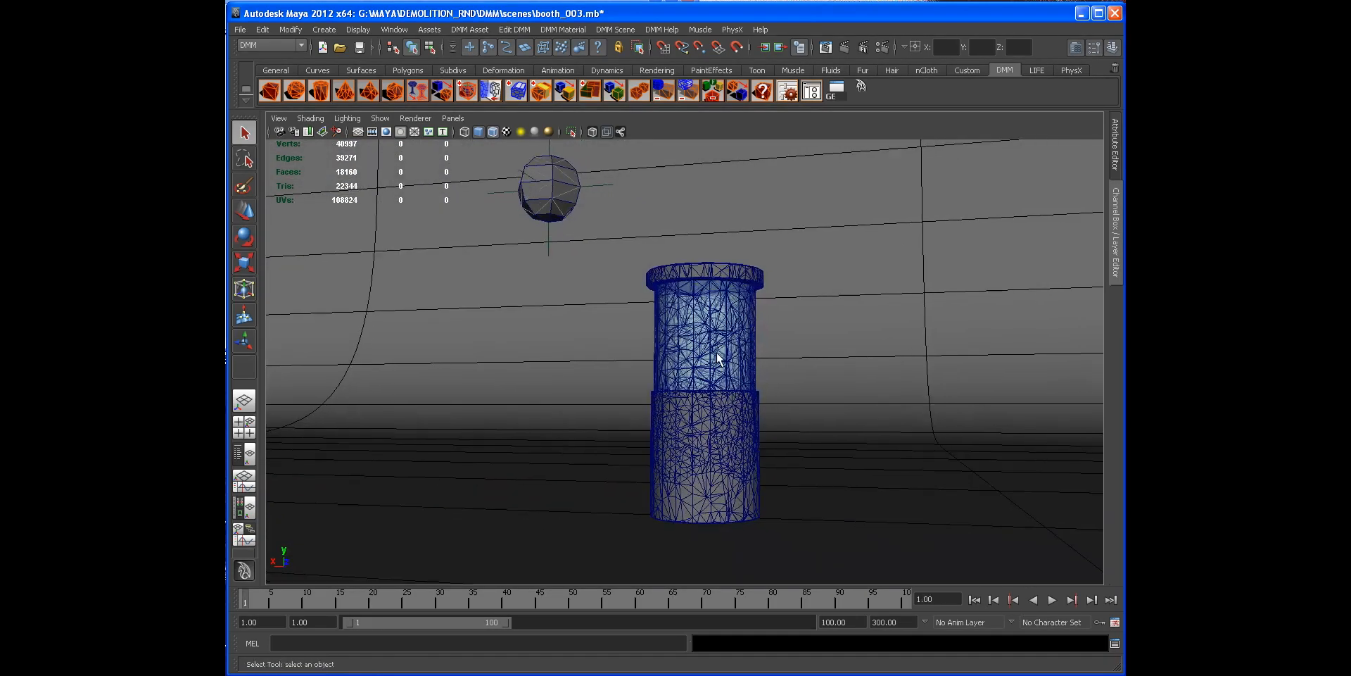
right_click_drag(755, 369, 763, 370, "alt")
left_click_drag(763, 371, 761, 399, "alt")
left_click(755, 441)
left_click(743, 366, "shift")
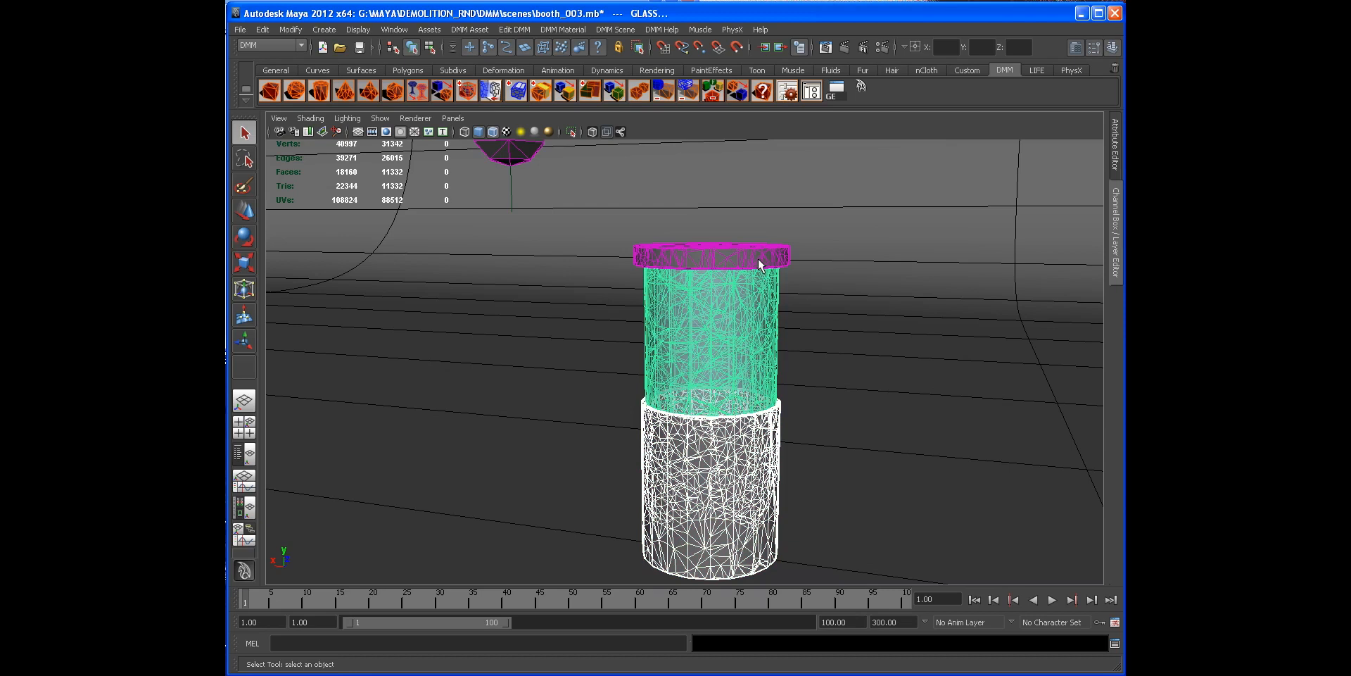
left_click(753, 256)
left_click(1116, 163)
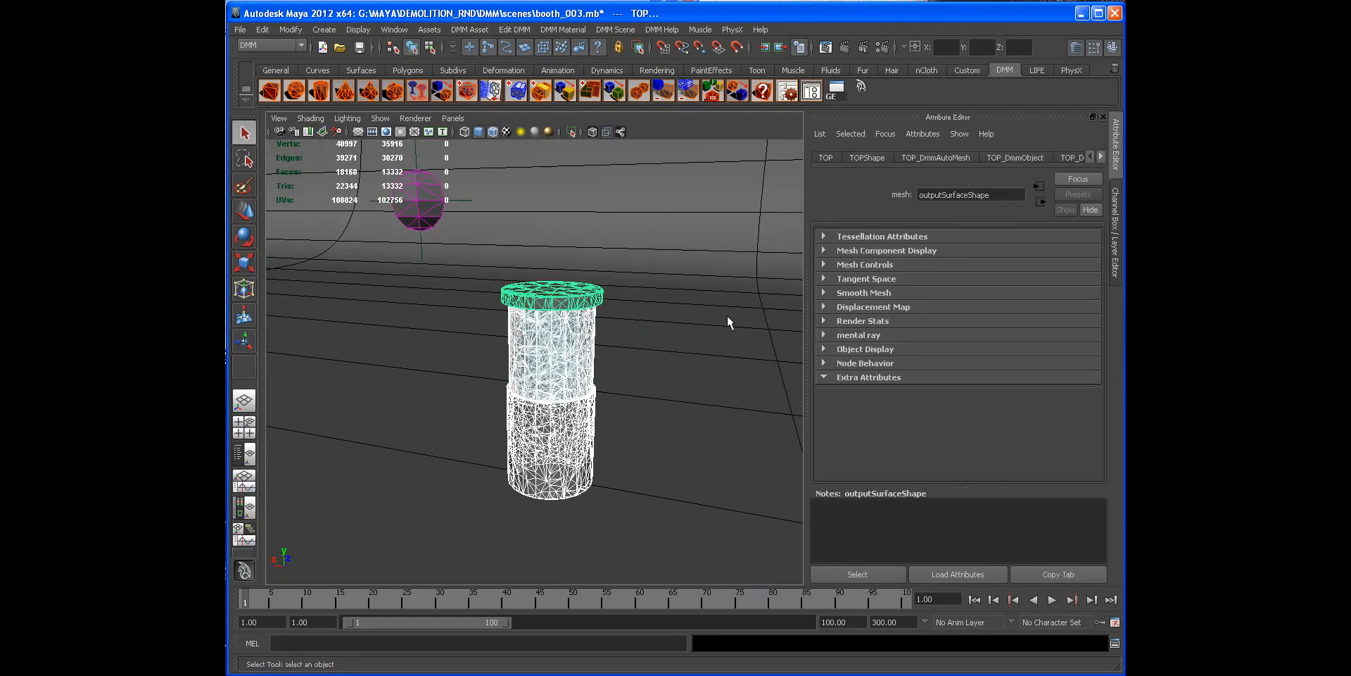
left_click(567, 303)
scroll(565, 316, "up", 5)
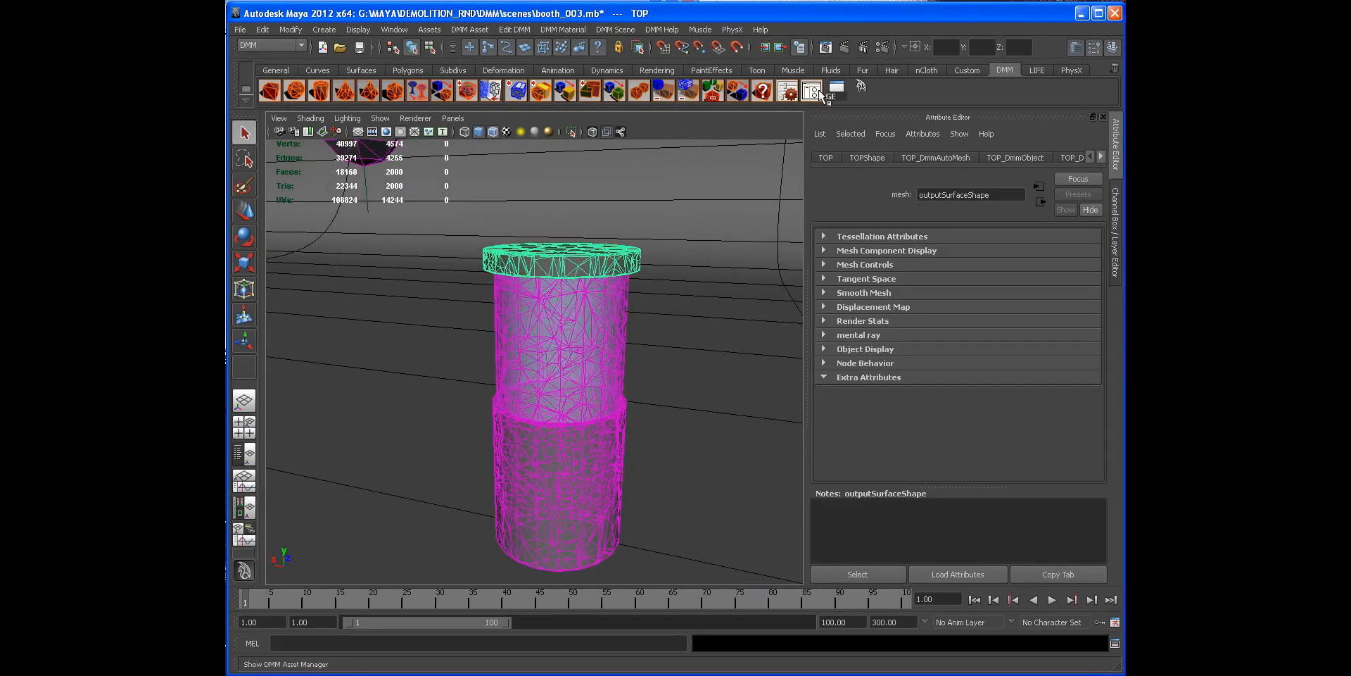
left_click(812, 90)
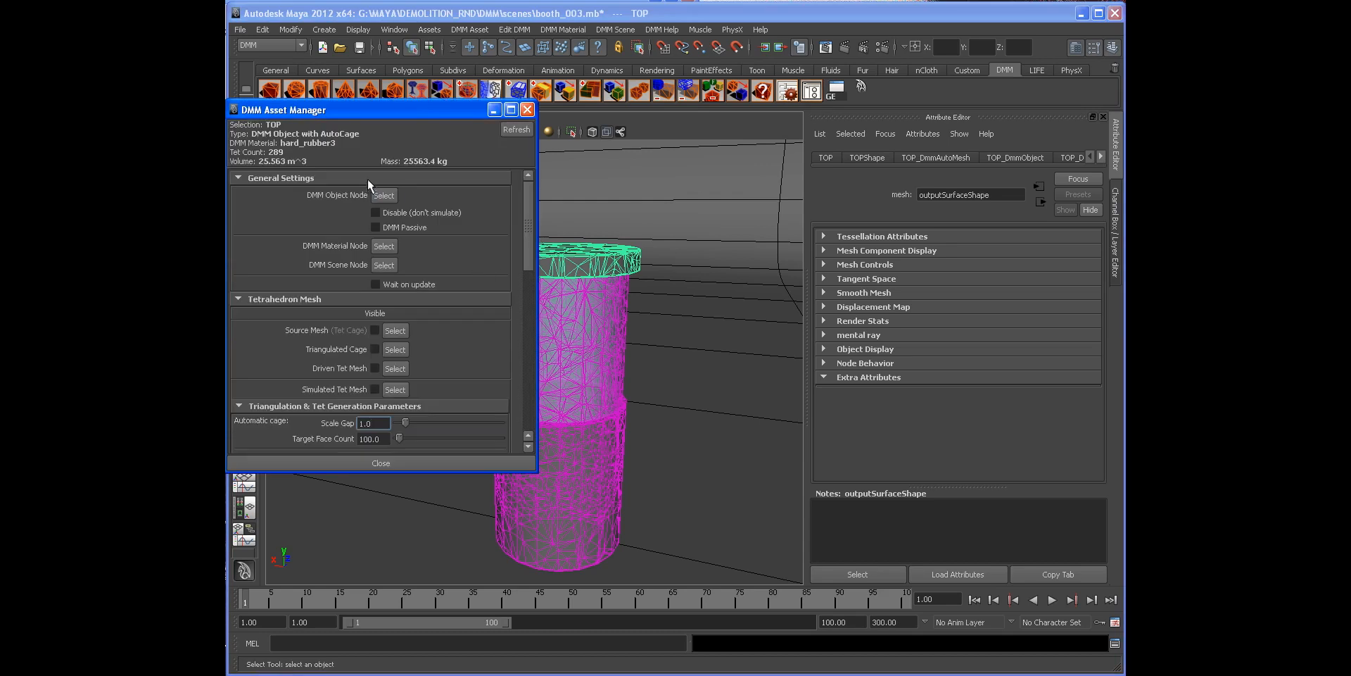
left_click(384, 198)
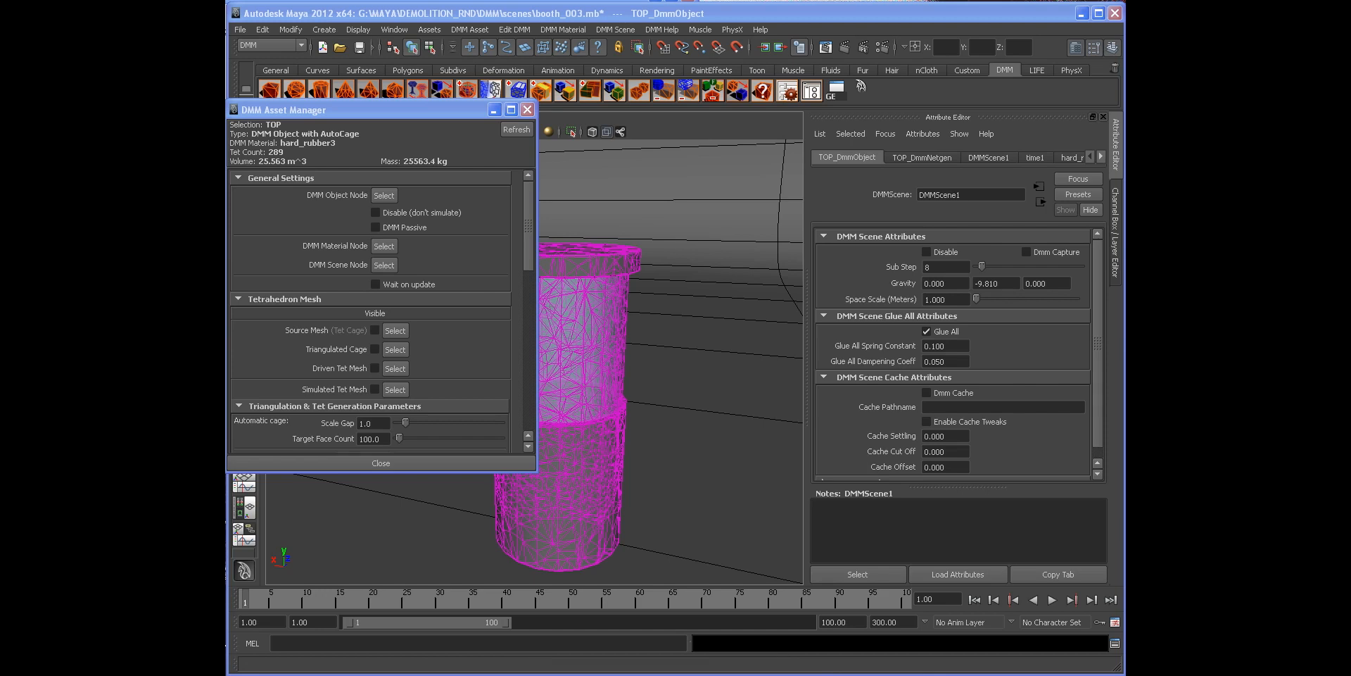
Step: Set the DMM scene cache pathname to G:\MAYA\DEMOLITION_RND\DMM\cache\ and enable Dmm Cache
left_click(993, 407)
type("G:\\MAYA\\DEMOLITION_RND\\DMM\\cache")
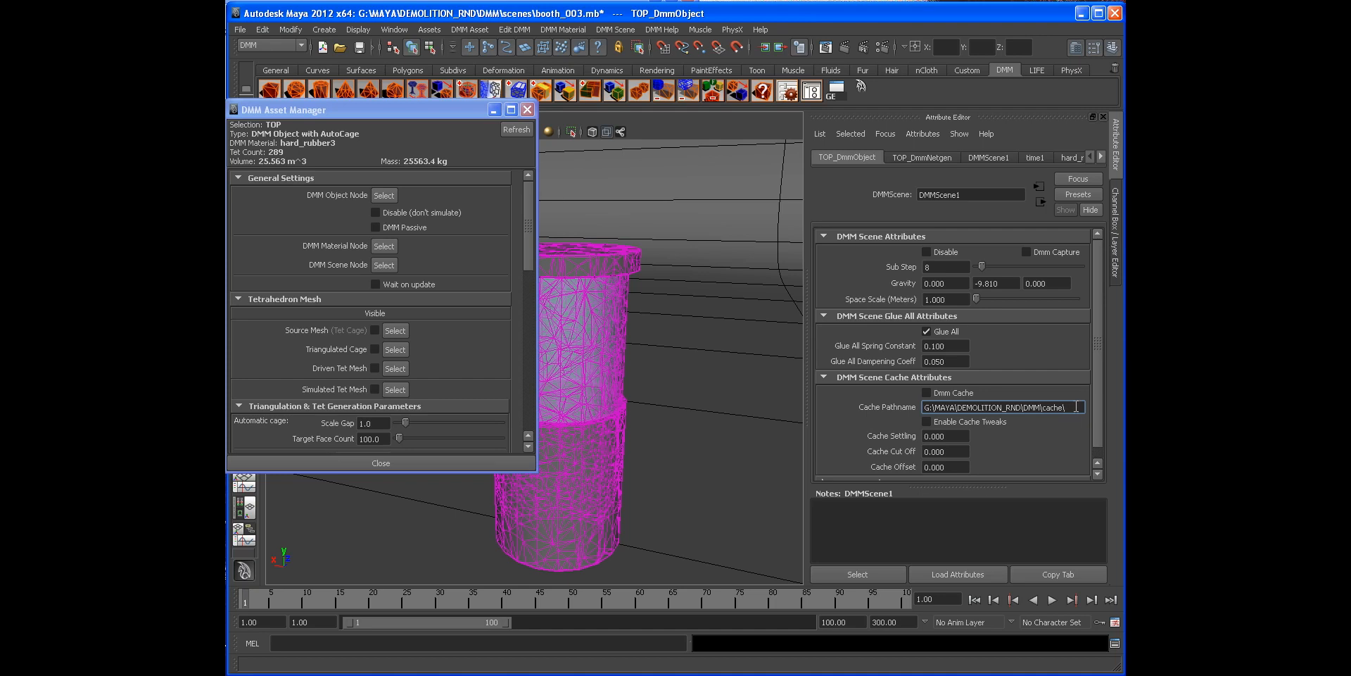
left_click(927, 393)
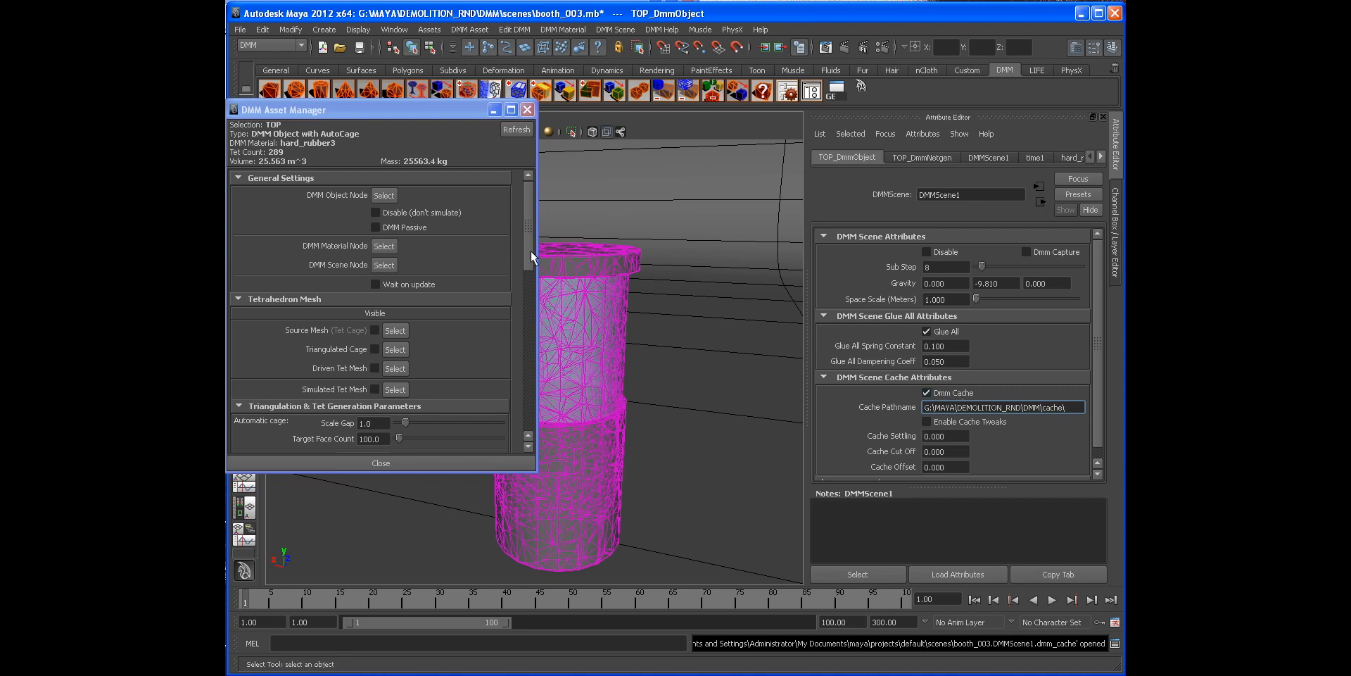
left_click(527, 112)
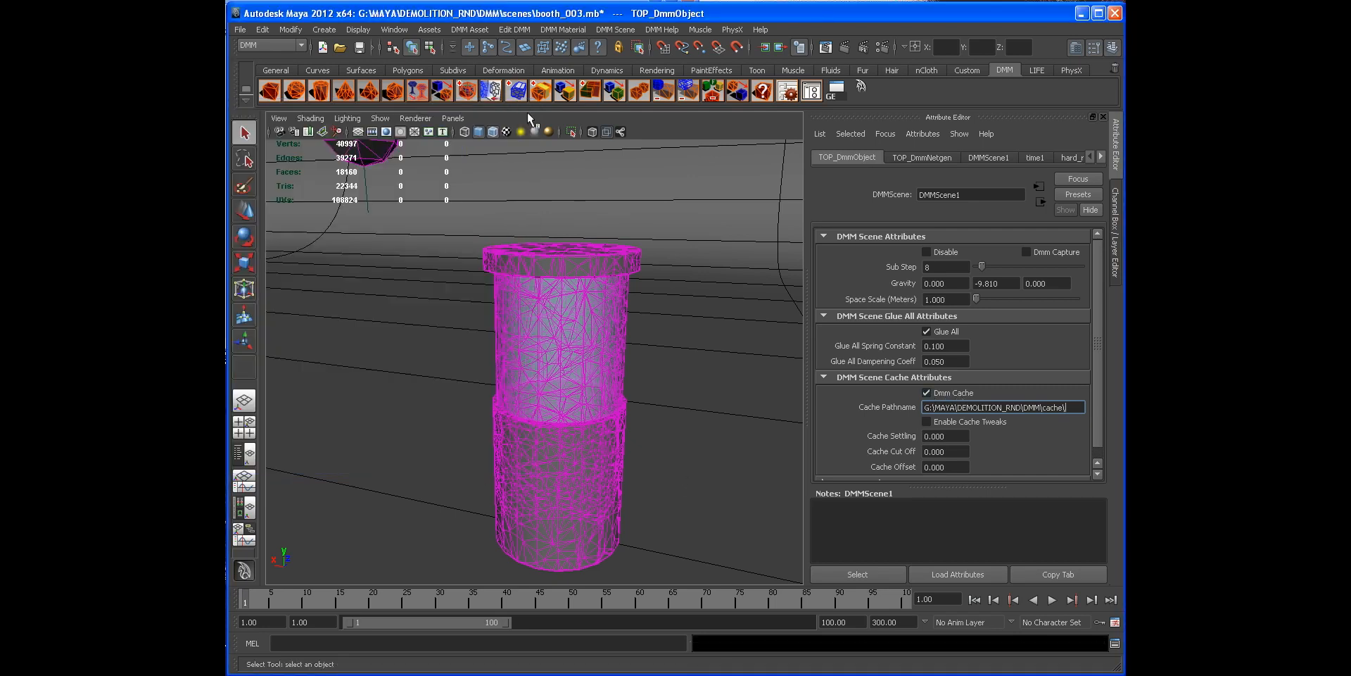
Step: Playblast the simulation and play back blast19 in FCheck
left_click(1113, 252)
left_click(1116, 255)
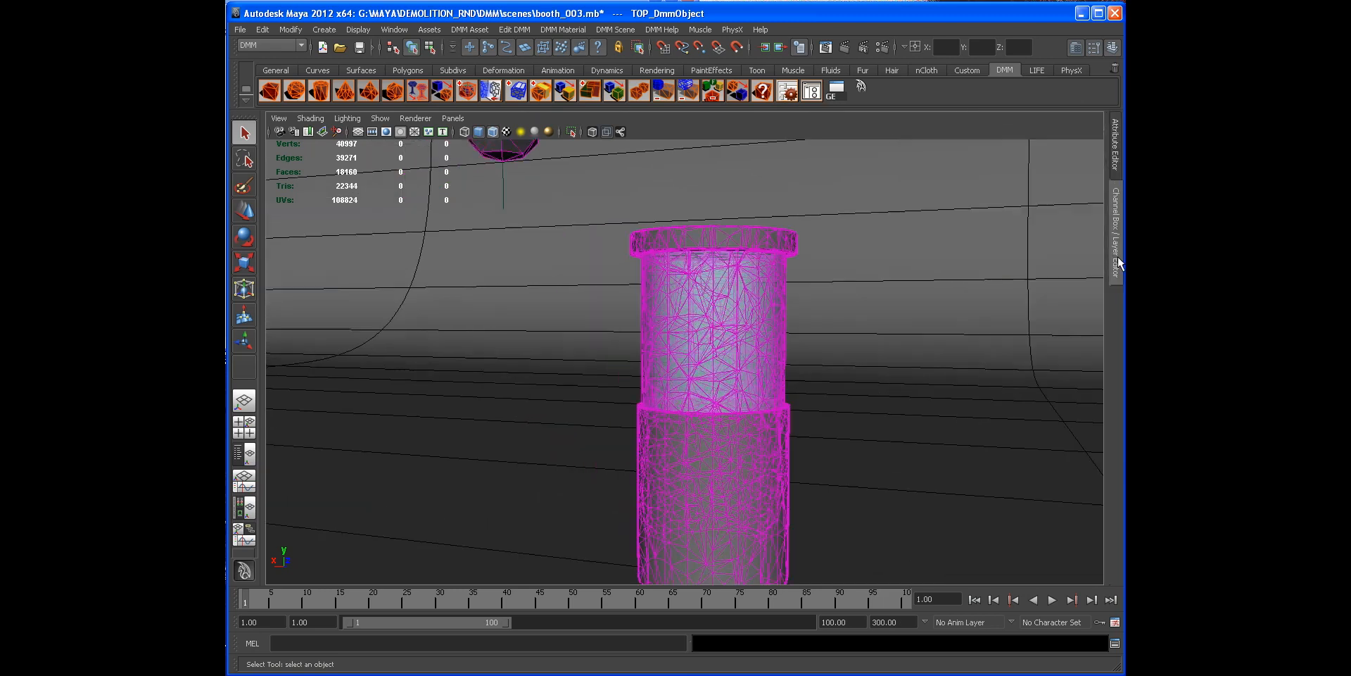
left_click_drag(637, 339, 590, 422, "alt")
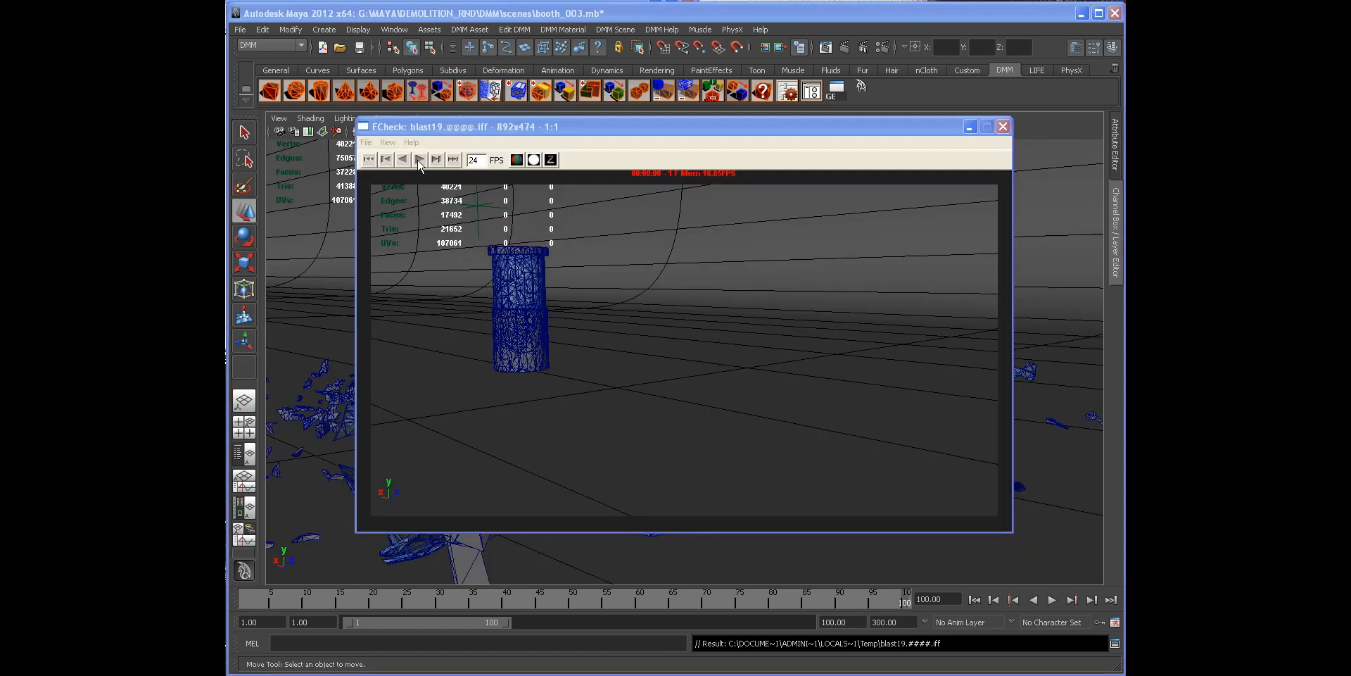
left_click(419, 160)
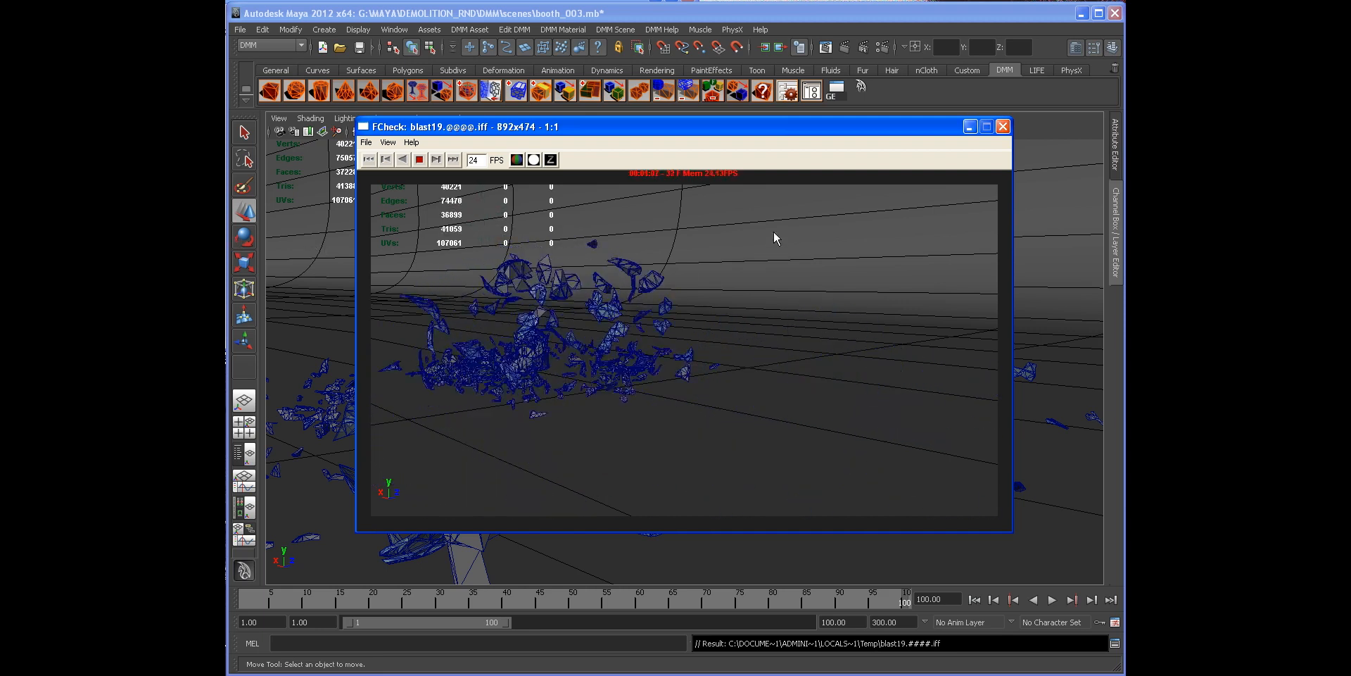
key("space")
key("Escape")
Step: Rewind and replay the cached simulation, stopping near frame 55 to inspect the glass debris
left_click_drag(517, 376, 540, 378, "alt")
left_click_drag(648, 377, 753, 408, "alt")
right_click_drag(754, 407, 633, 394, "alt")
left_click_drag(626, 383, 574, 470, "alt")
left_click(975, 599)
left_click_drag(394, 597, 566, 568)
left_click_drag(657, 502, 574, 370, "alt")
key("alt+v")
key("alt+v")
left_click(711, 386)
left_click_drag(682, 373, 694, 376, "alt")
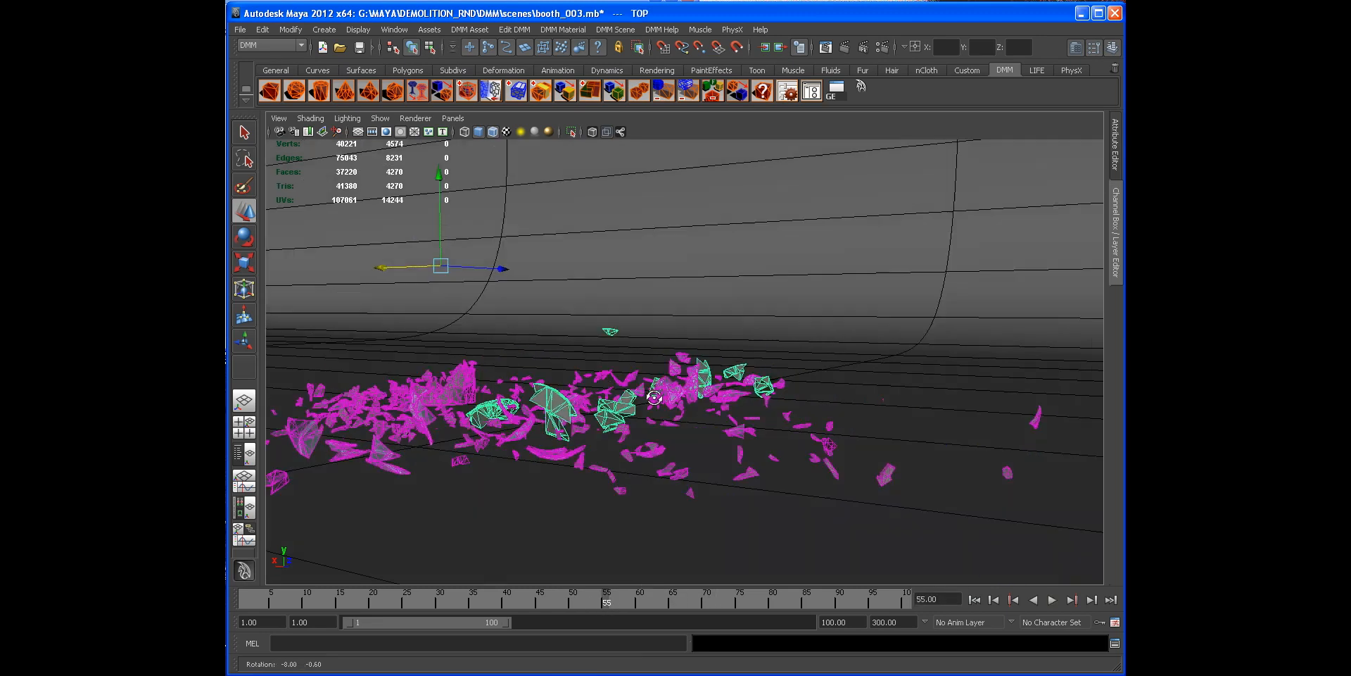
Step: Open the rim's DMM scene settings from the DMM Asset Manager and set Sub Step to 32
middle_click_drag(623, 383, 675, 390, "alt")
left_click(811, 91)
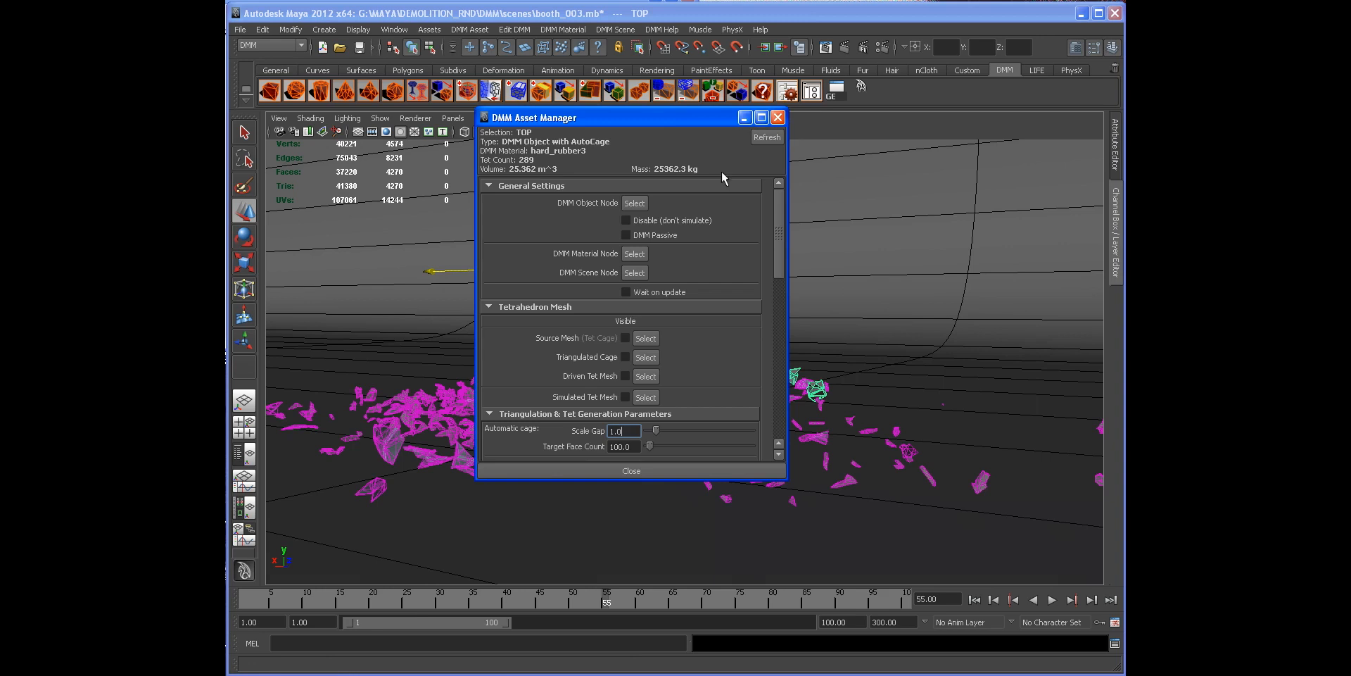
left_click(634, 203)
left_click_drag(661, 118, 575, 116)
left_click(933, 267)
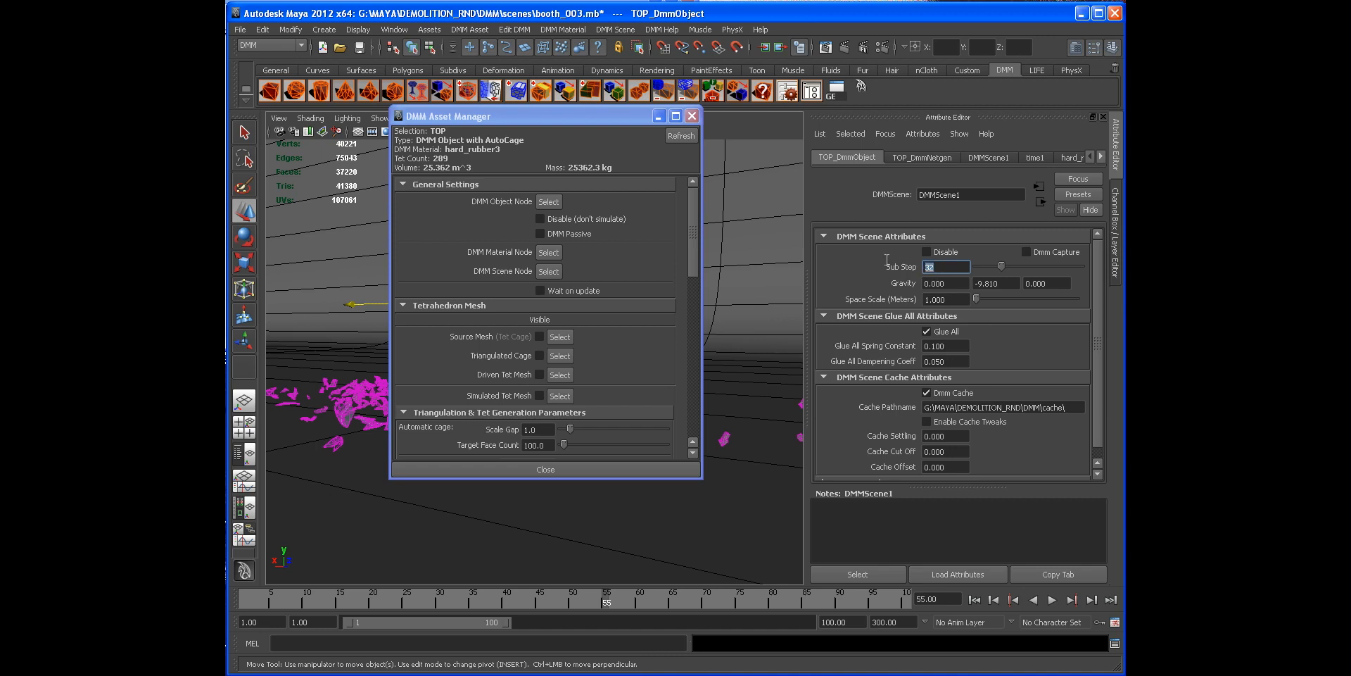
left_click_drag(611, 120, 610, 155)
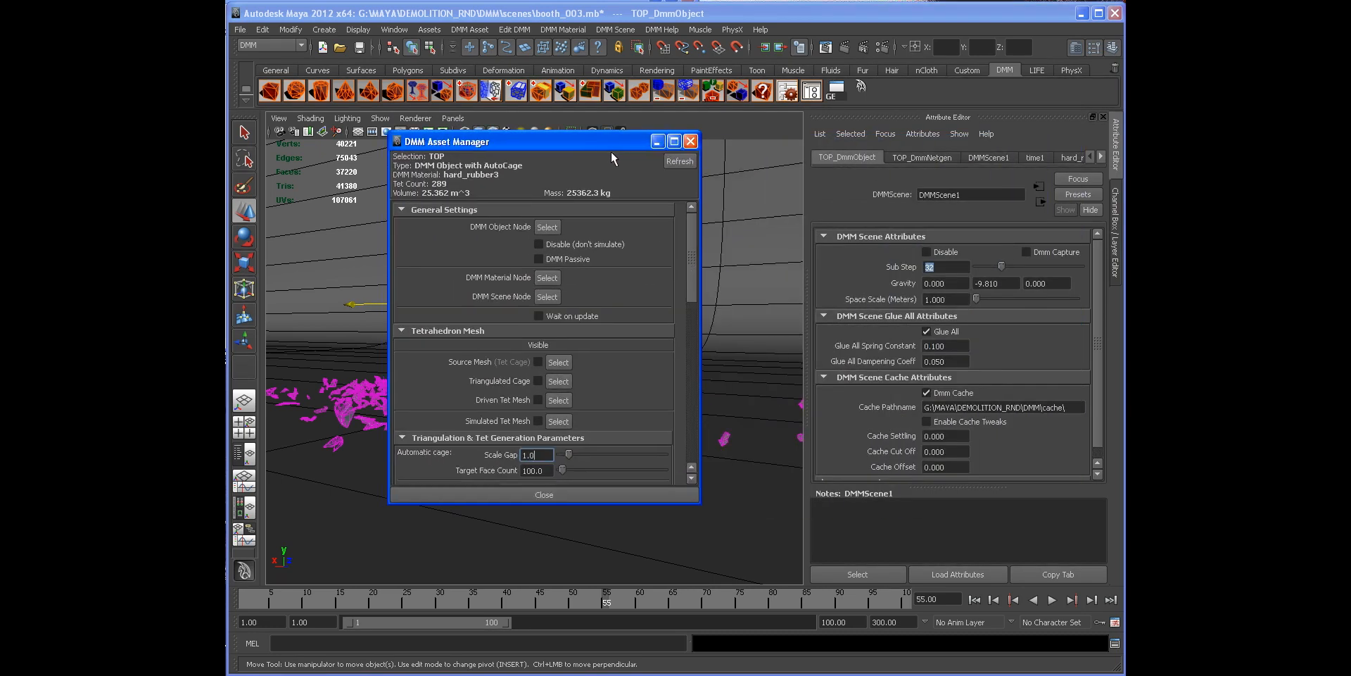
left_click_drag(631, 145, 510, 125)
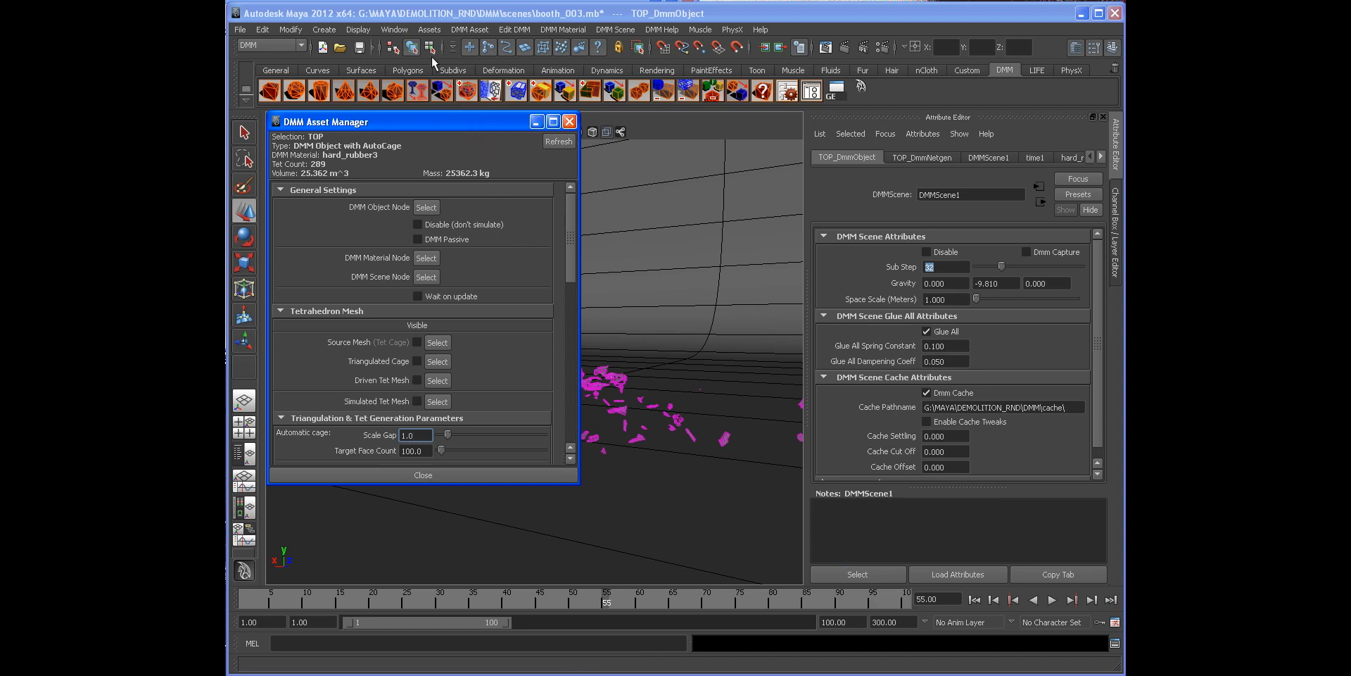
left_click_drag(445, 116, 601, 152)
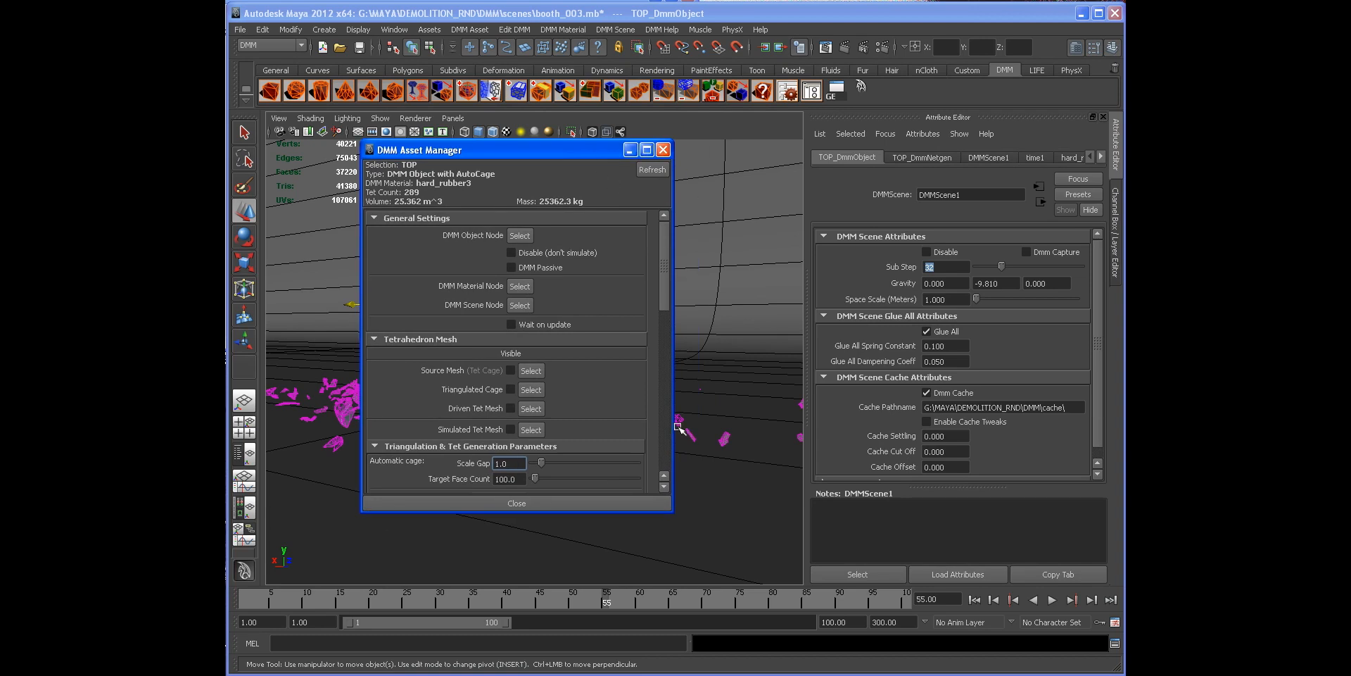
mouse_move(668, 510)
left_mouse_down()
mouse_move(718, 545)
mouse_move(674, 514)
left_mouse_up()
left_click(665, 150)
Step: Rewind and orbit around the intact booth, selecting the glass body to inspect it
left_click_drag(643, 339, 642, 372, "alt")
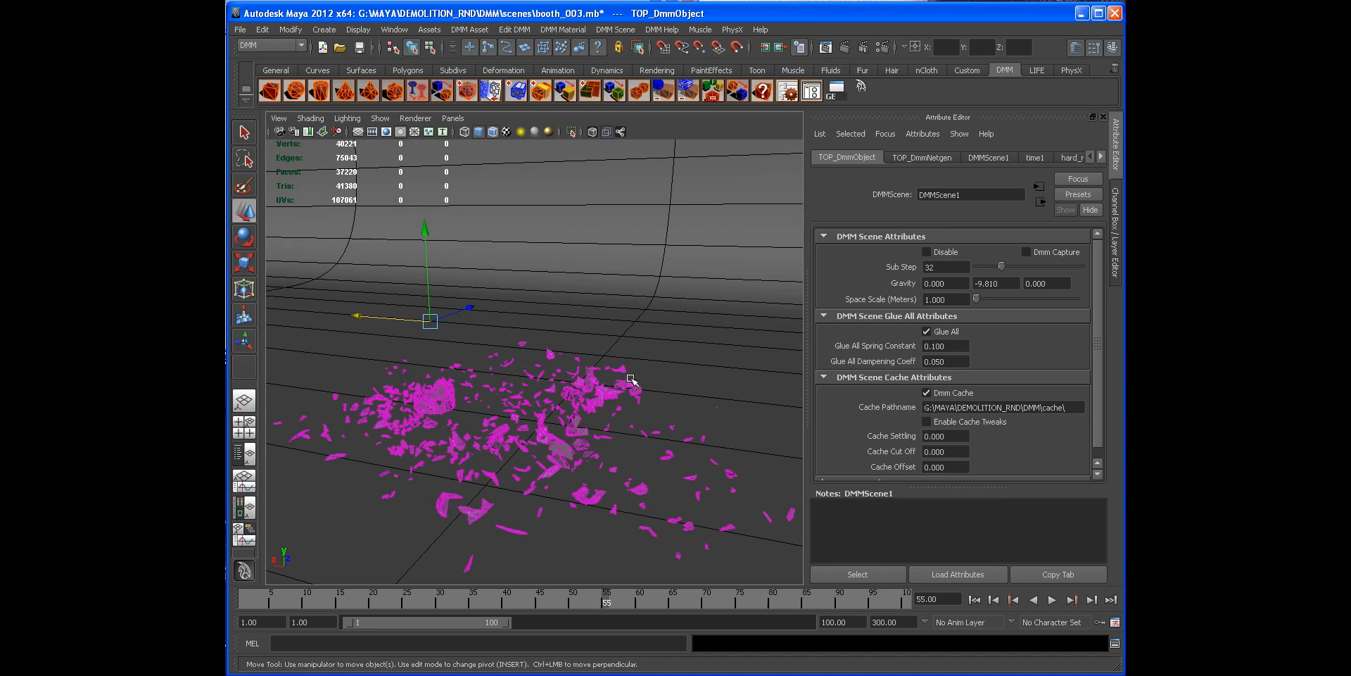
left_click(1113, 262)
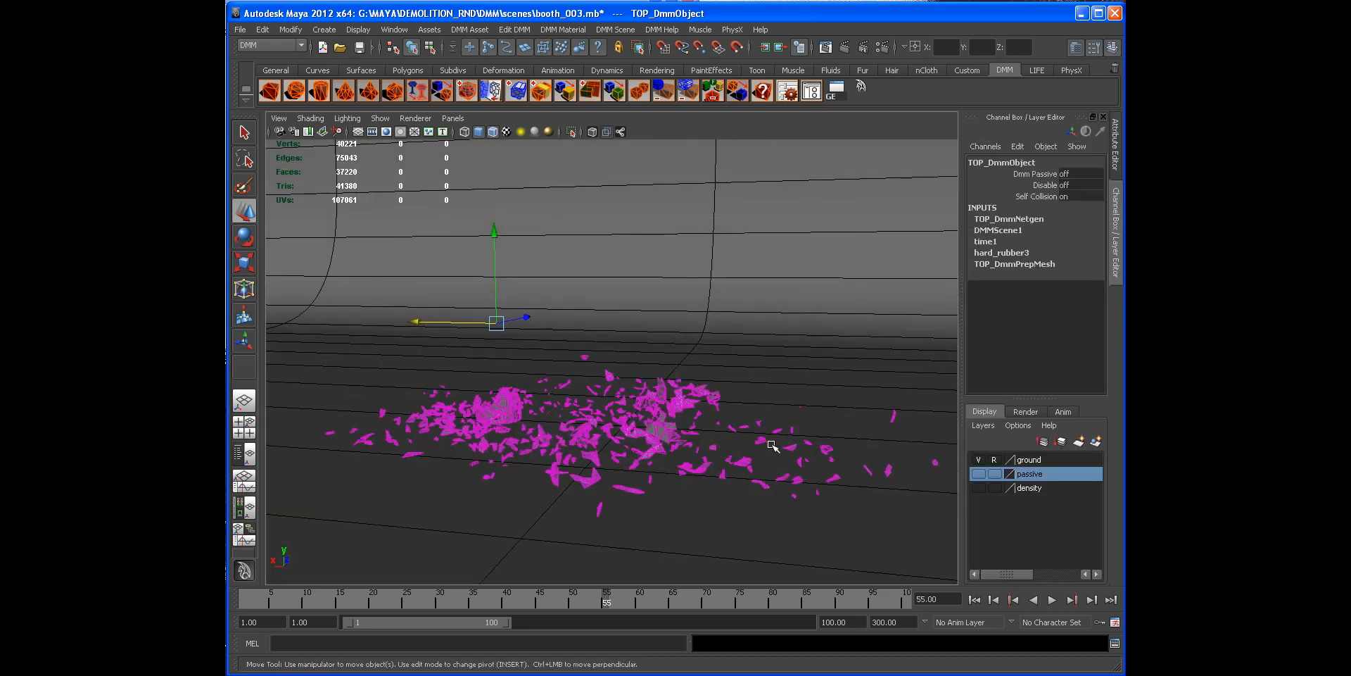
left_click(974, 599)
left_click_drag(586, 437, 507, 402, "alt")
middle_click_drag(506, 402, 559, 416, "alt")
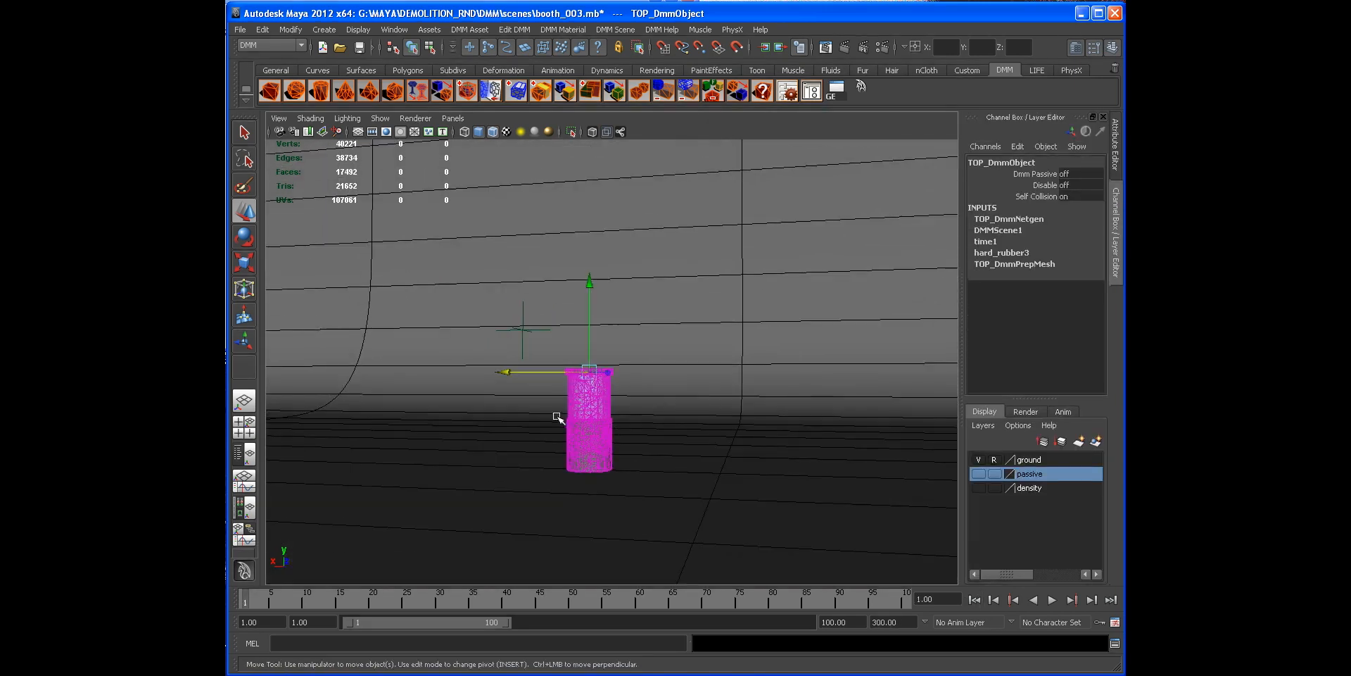
right_click_drag(558, 416, 615, 427, "alt")
middle_click_drag(604, 415, 589, 404, "alt")
right_click_drag(589, 403, 636, 404, "alt")
left_click_drag(636, 404, 607, 357, "alt")
left_click(607, 357)
right_click_drag(658, 374, 633, 374, "alt")
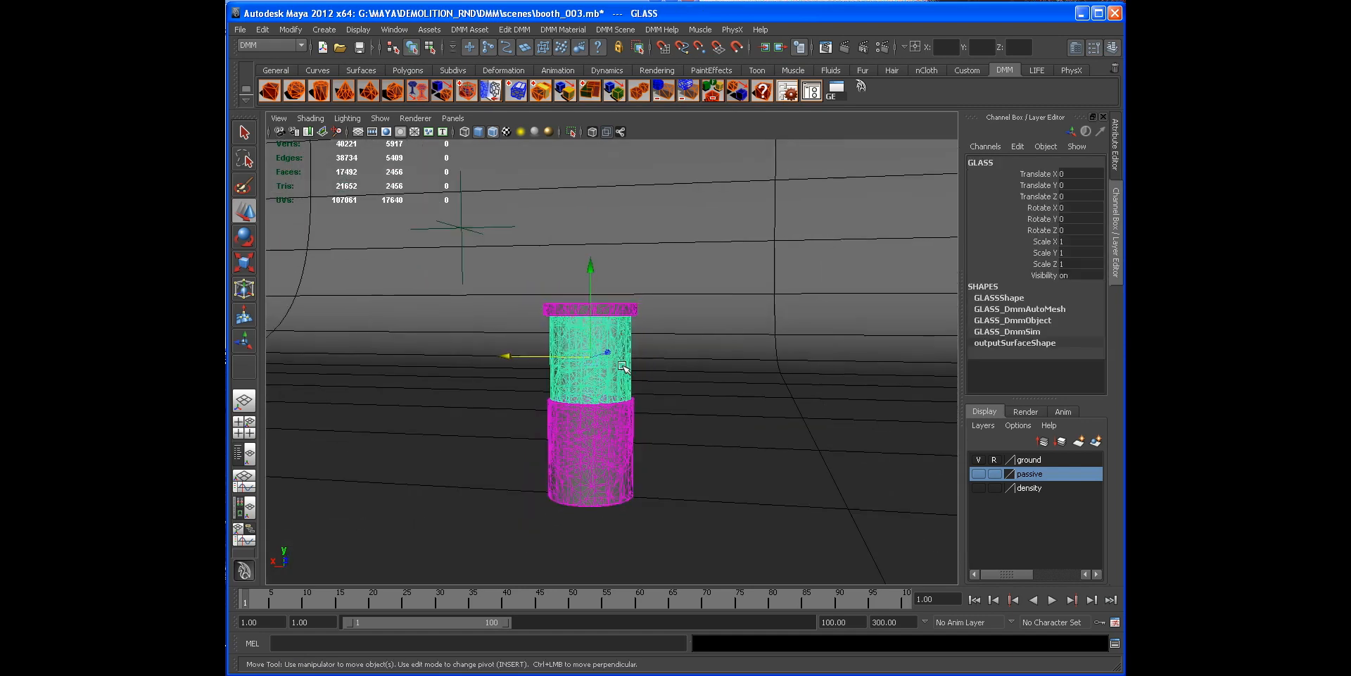
middle_click_drag(634, 374, 587, 391, "alt")
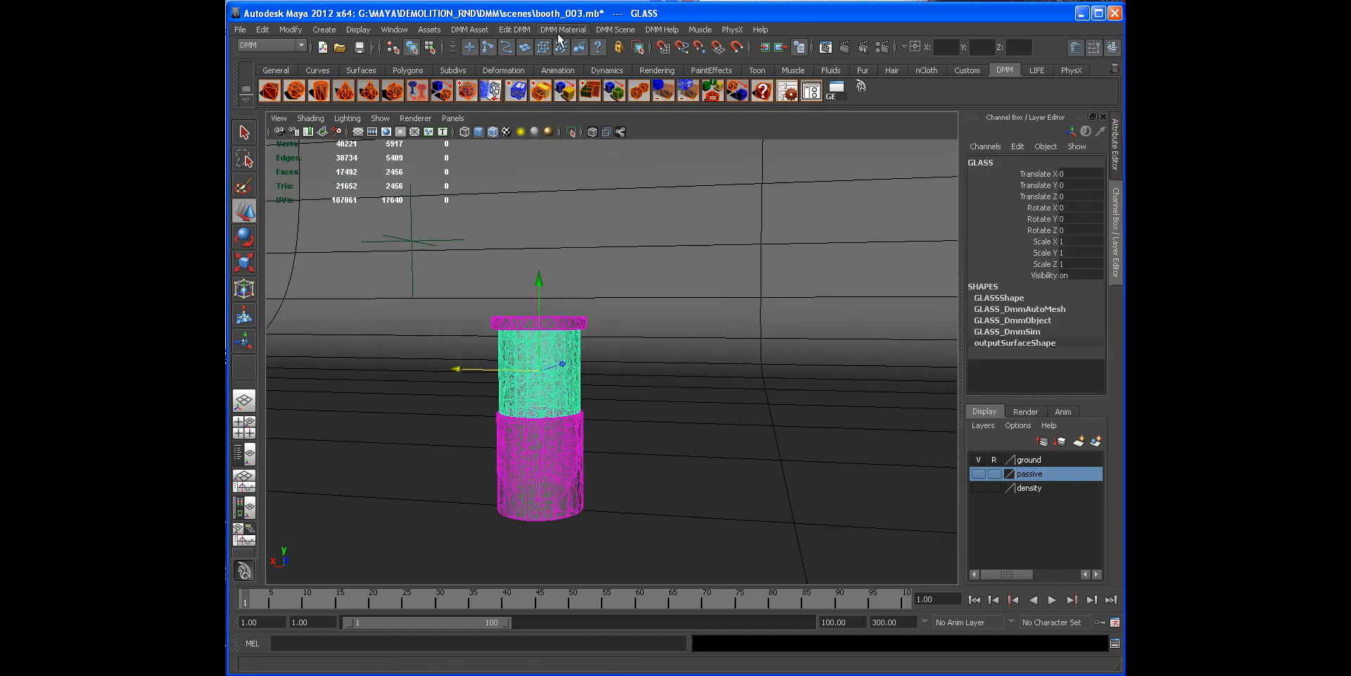
mouse_move(508, 330)
left_mouse_down("alt")
mouse_move(573, 331)
mouse_move(520, 317)
left_mouse_up("alt")
Step: Scrub through the simulation and orbit to examine the shattered glass debris
left_click_drag(436, 603, 560, 602)
left_click_drag(605, 390, 485, 392, "alt")
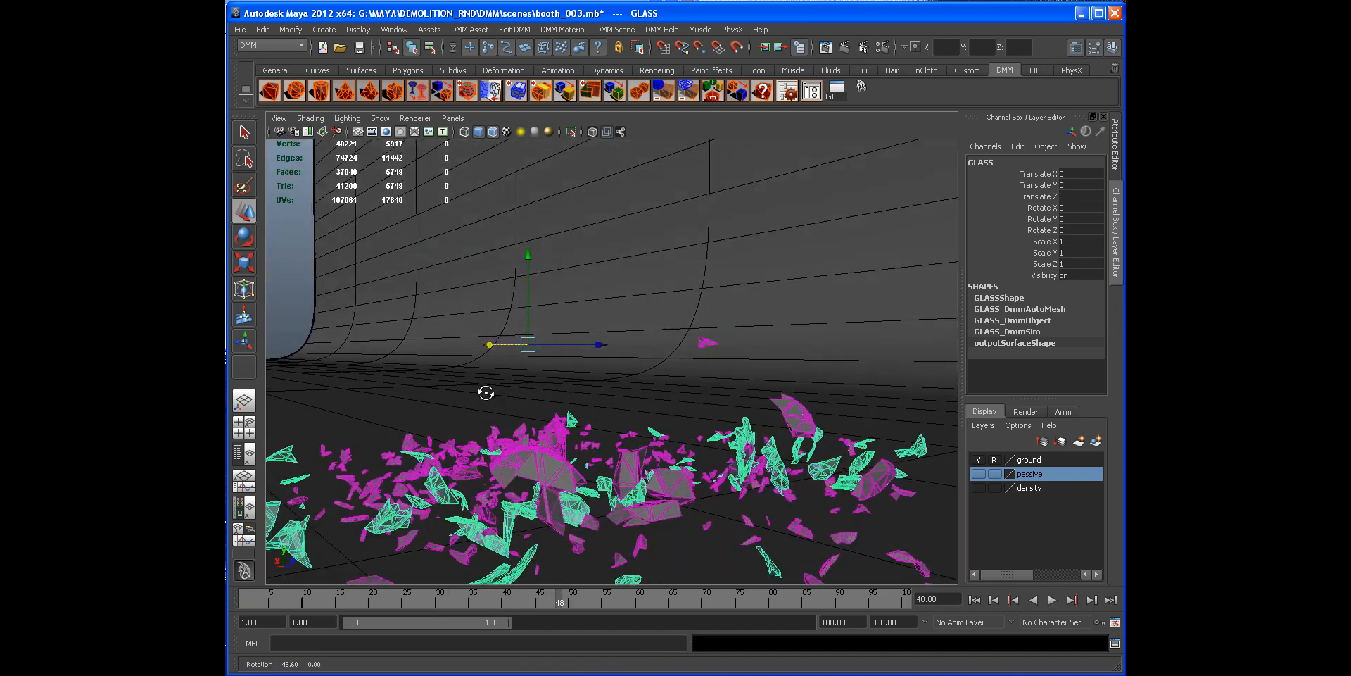
left_click(371, 296)
mouse_move(371, 296)
left_mouse_down("alt")
mouse_move(519, 428)
mouse_move(700, 395)
mouse_move(632, 407)
left_mouse_up("alt")
left_click_drag(573, 602, 613, 600)
left_click_drag(612, 543, 613, 461, "alt")
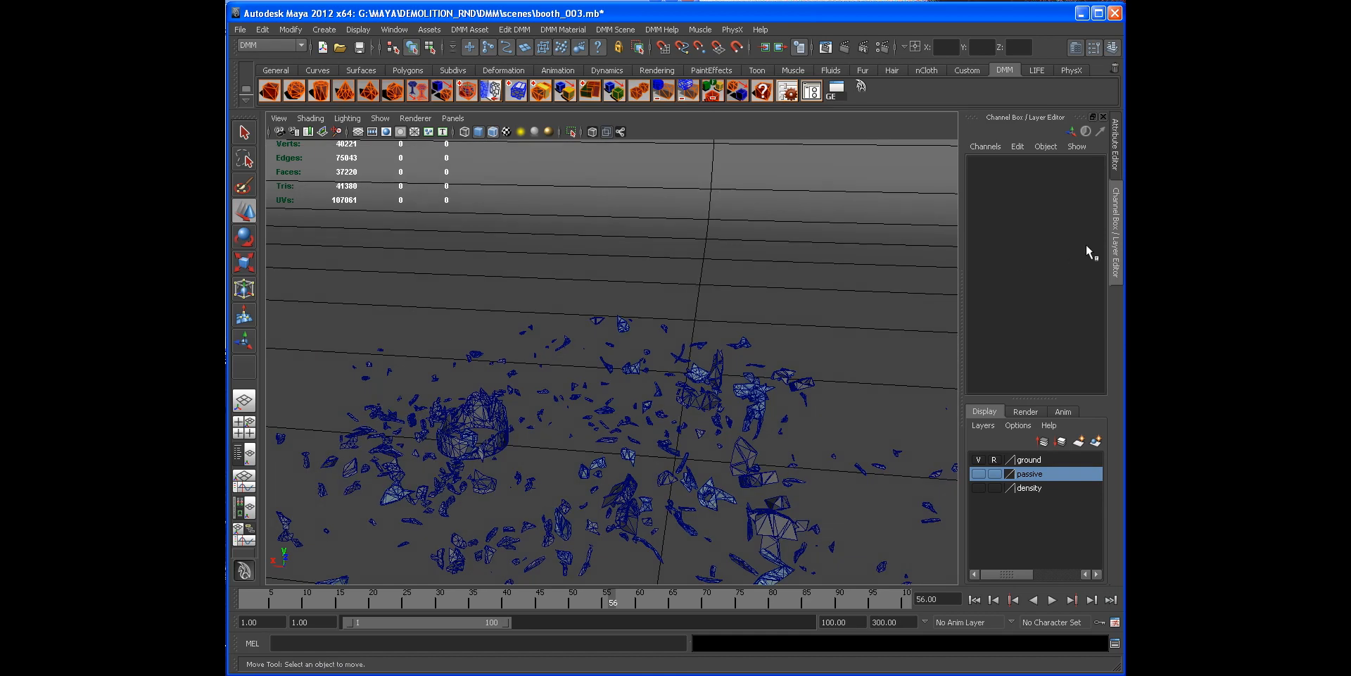
left_click(1115, 252)
left_click_drag(636, 365, 585, 428, "alt")
left_click_drag(472, 405, 669, 407, "alt")
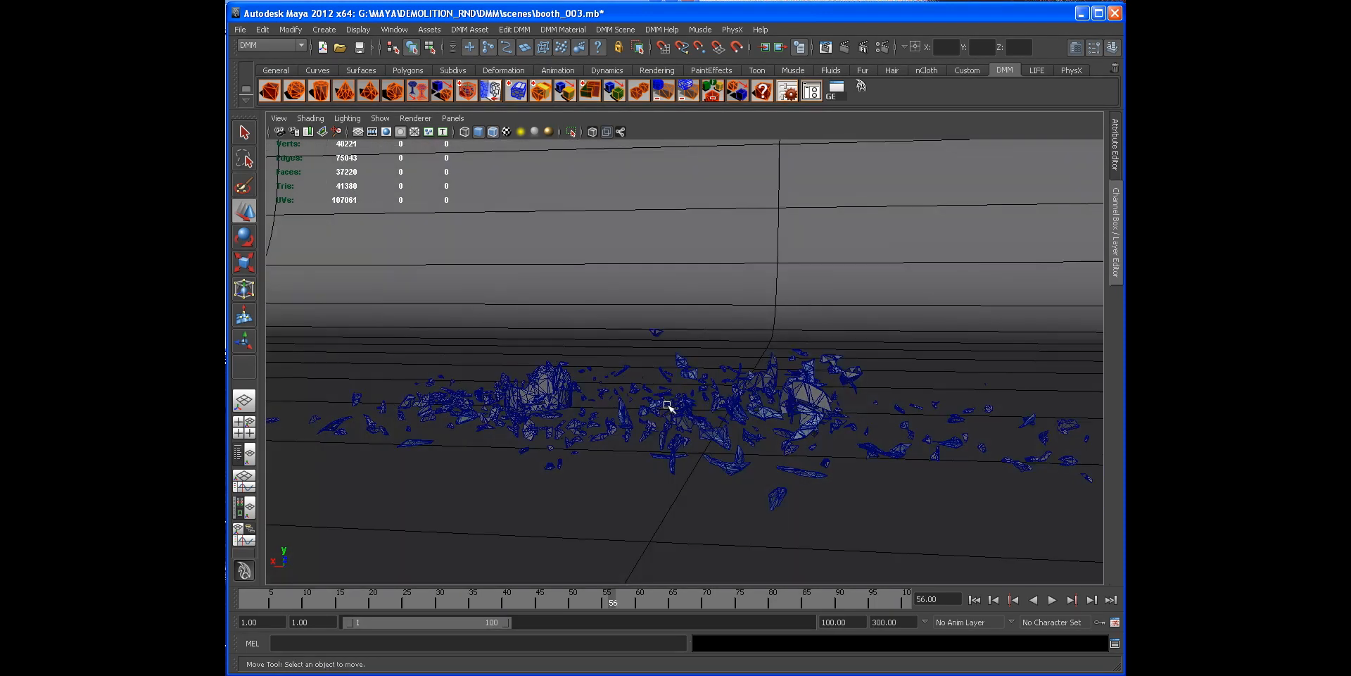
right_click_drag(560, 402, 515, 338, "alt")
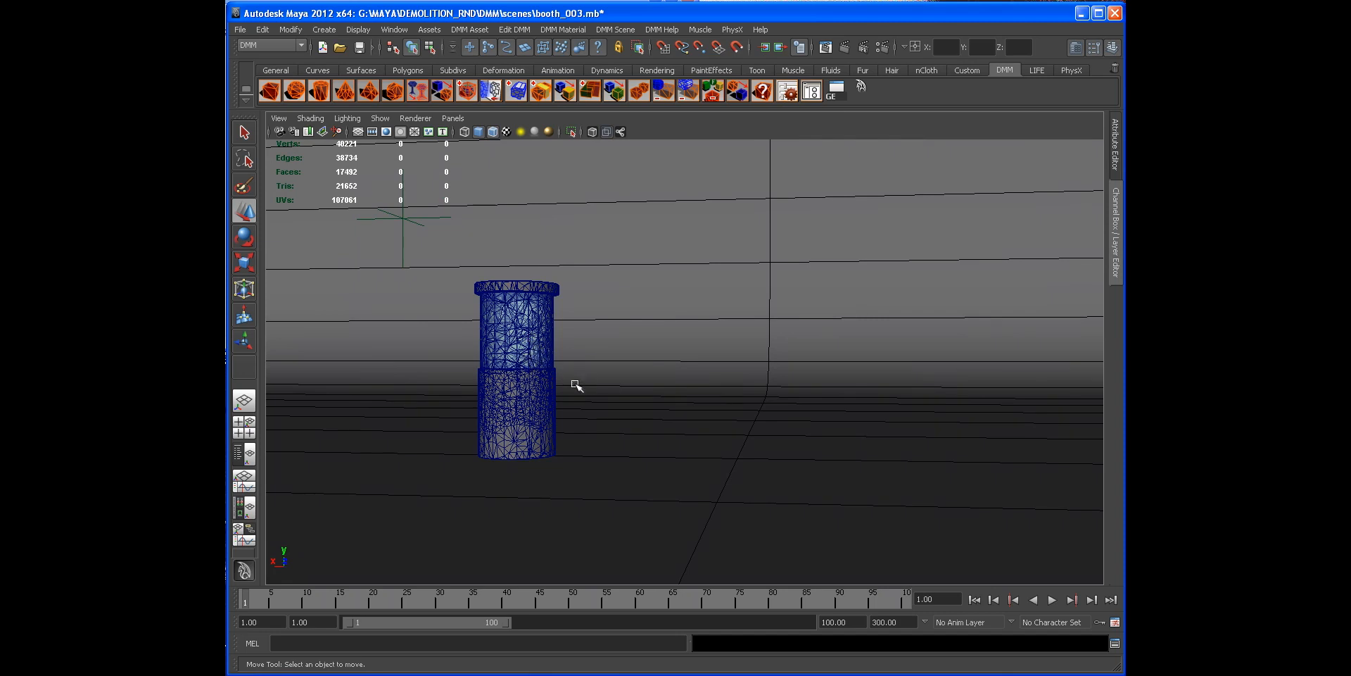